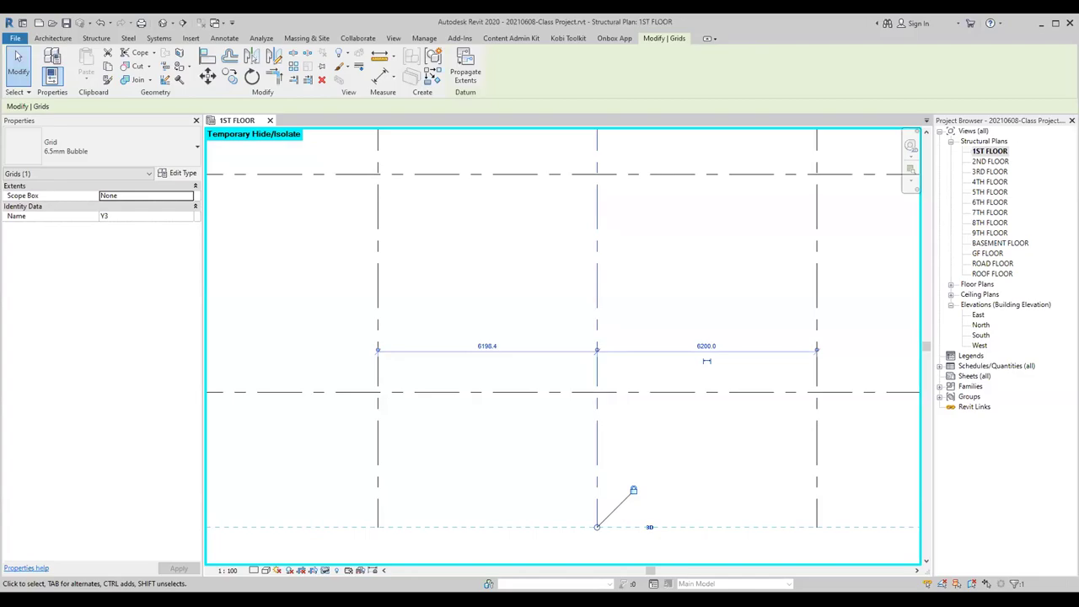
Select grids Y1, Y2 and Y3 in turn to inspect their spacing dimensions.
{"action": "scroll", "coordinate": [488, 329], "scroll_direction": "down", "scroll_amount": 3}
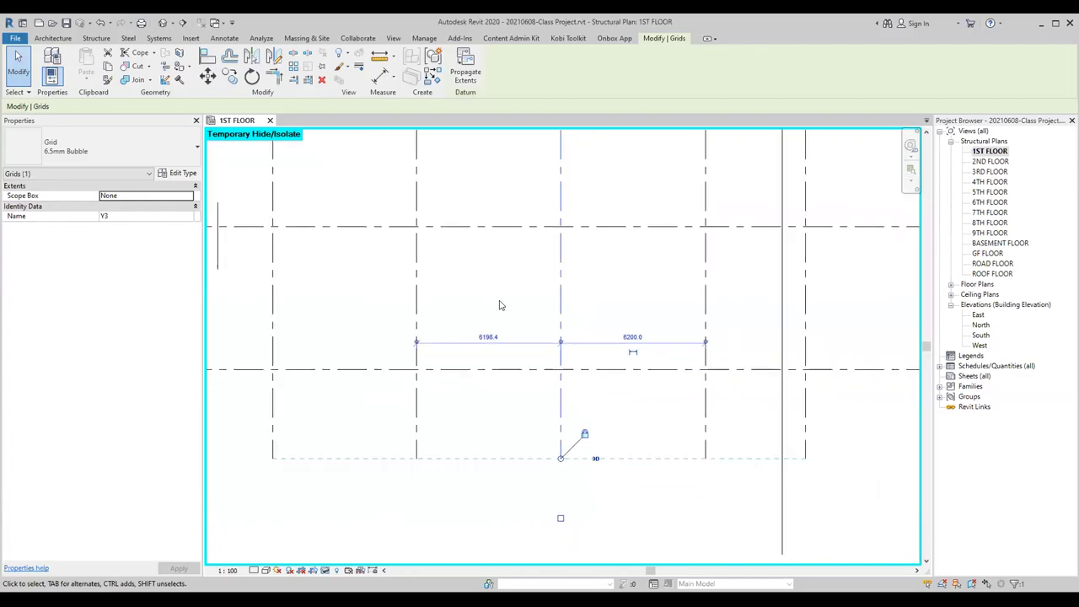
{"action": "left_click", "coordinate": [374, 338]}
{"action": "left_click", "coordinate": [273, 334]}
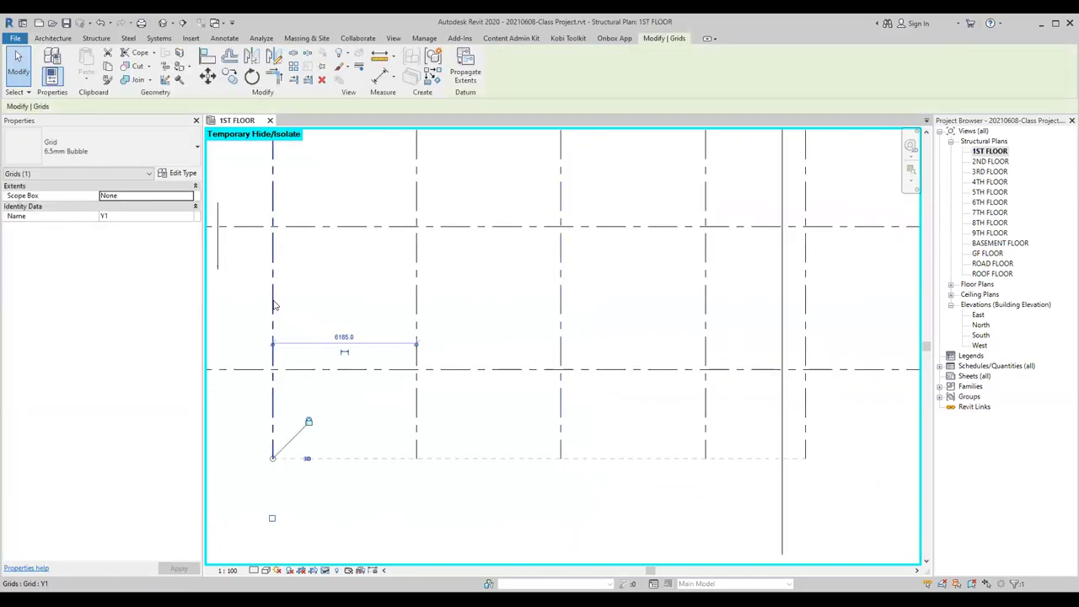
{"action": "left_click", "coordinate": [416, 328]}
{"action": "scroll", "coordinate": [470, 358], "scroll_direction": "up", "scroll_amount": 2}
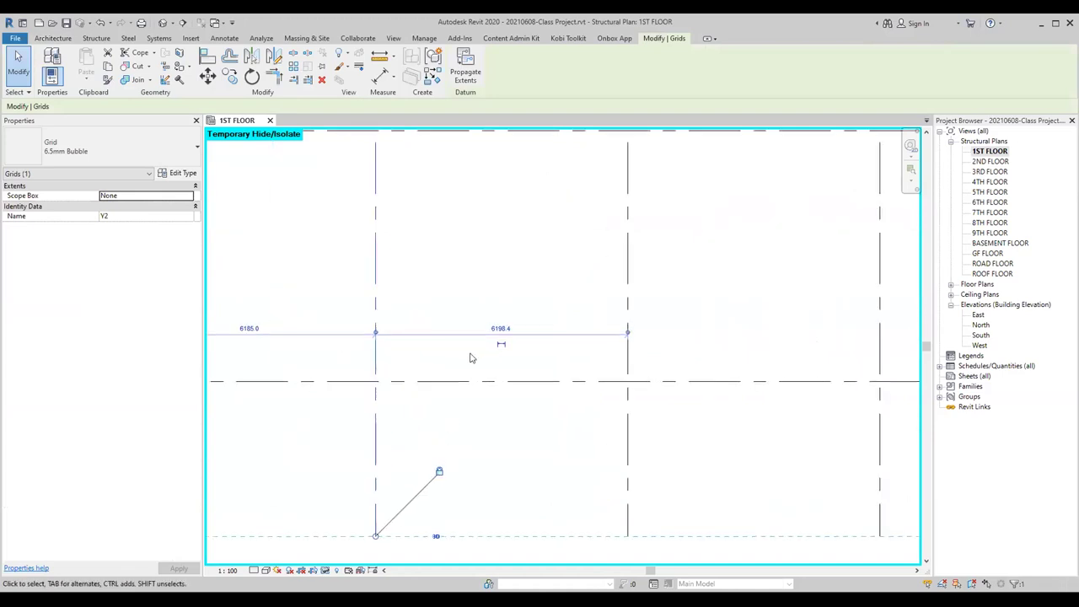
{"action": "scroll", "coordinate": [535, 350], "scroll_direction": "up", "scroll_amount": 1}
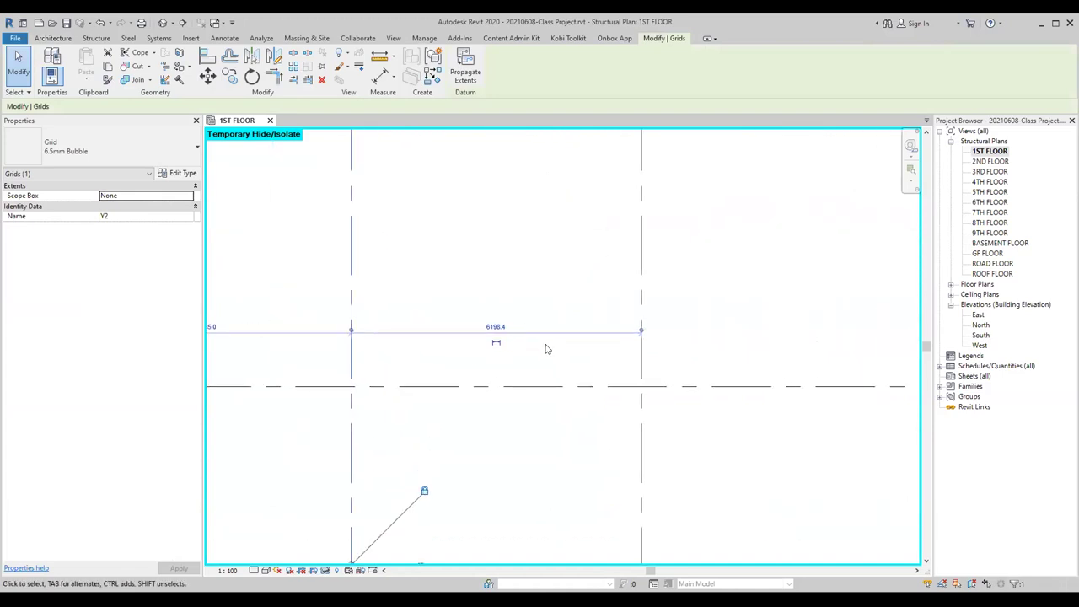
{"action": "scroll", "coordinate": [545, 349], "scroll_direction": "up", "scroll_amount": 1}
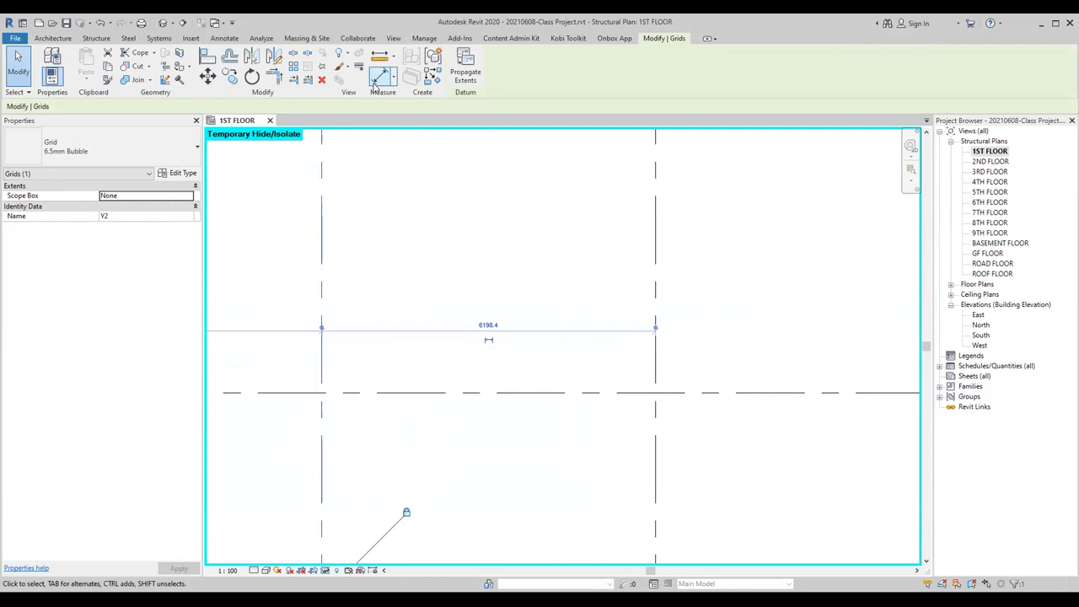
{"action": "left_click", "coordinate": [510, 293]}
{"action": "left_click", "coordinate": [651, 334]}
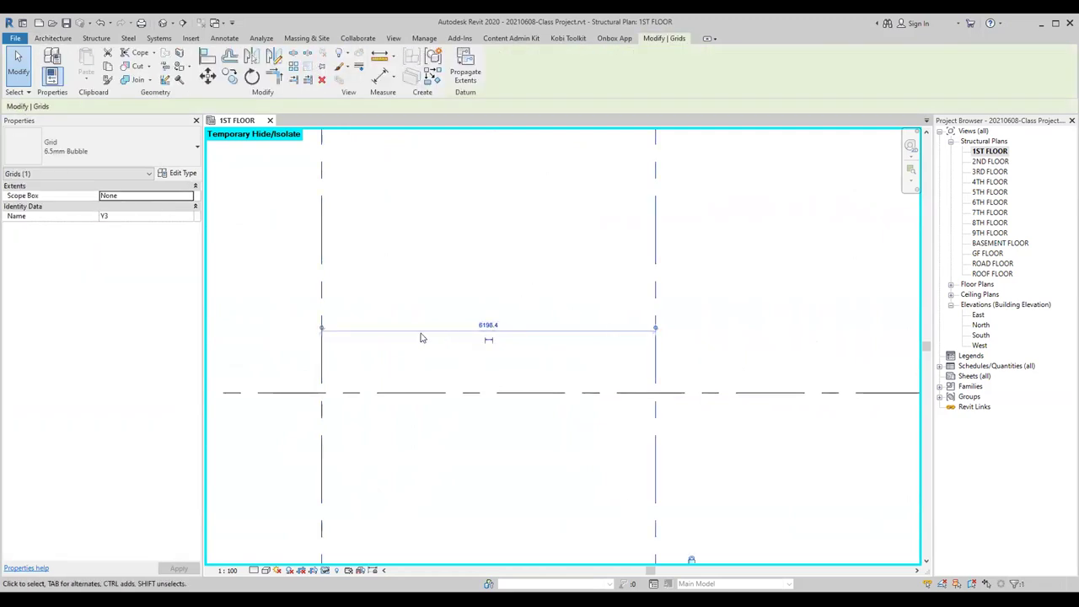
{"action": "left_click", "coordinate": [604, 347]}
{"action": "left_click", "coordinate": [649, 347]}
Change grid Y3's 6198.4 spacing from Y2 to 6200.
{"action": "scroll", "coordinate": [607, 329], "scroll_direction": "down", "scroll_amount": 1}
{"action": "scroll", "coordinate": [603, 320], "scroll_direction": "down", "scroll_amount": 3}
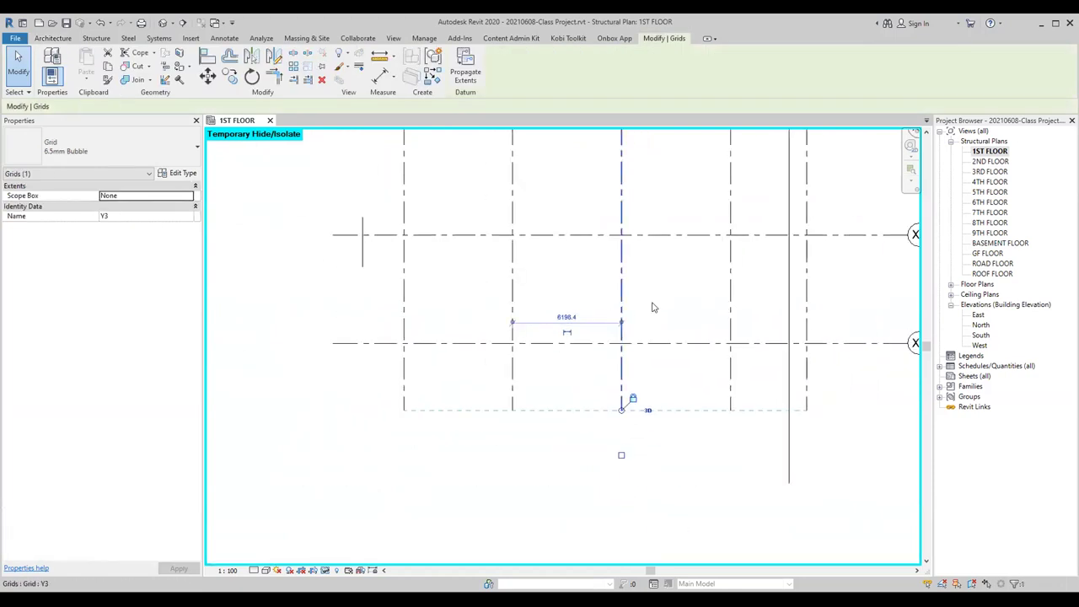
{"action": "scroll", "coordinate": [515, 374], "scroll_direction": "up", "scroll_amount": 1}
{"action": "scroll", "coordinate": [505, 363], "scroll_direction": "down", "scroll_amount": 1}
{"action": "scroll", "coordinate": [511, 360], "scroll_direction": "down", "scroll_amount": 1}
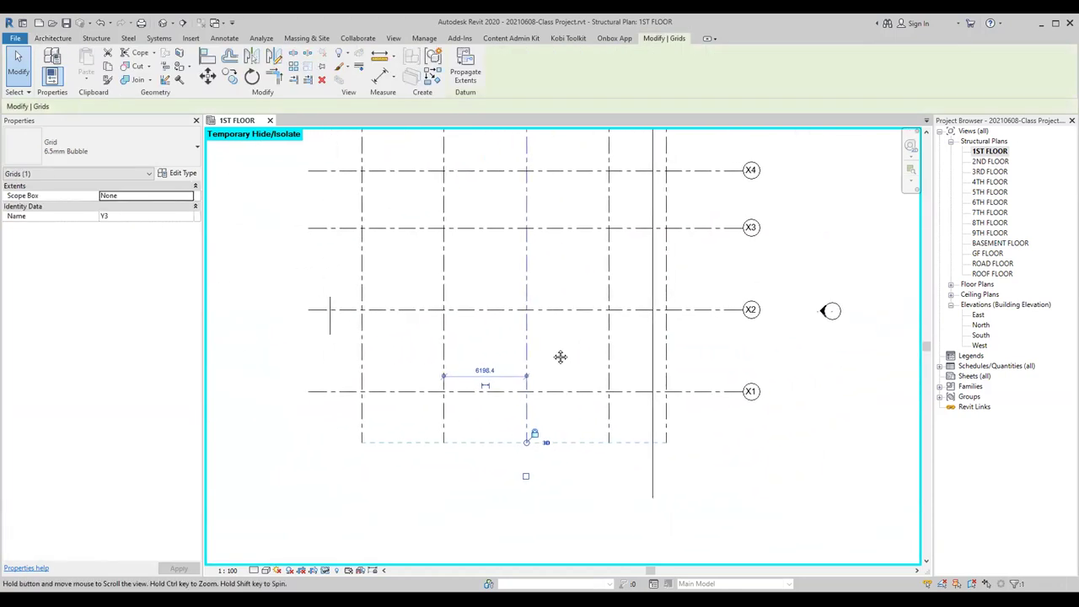
{"action": "middle_click_drag", "start_coordinate": [557, 354], "coordinate": [518, 379]}
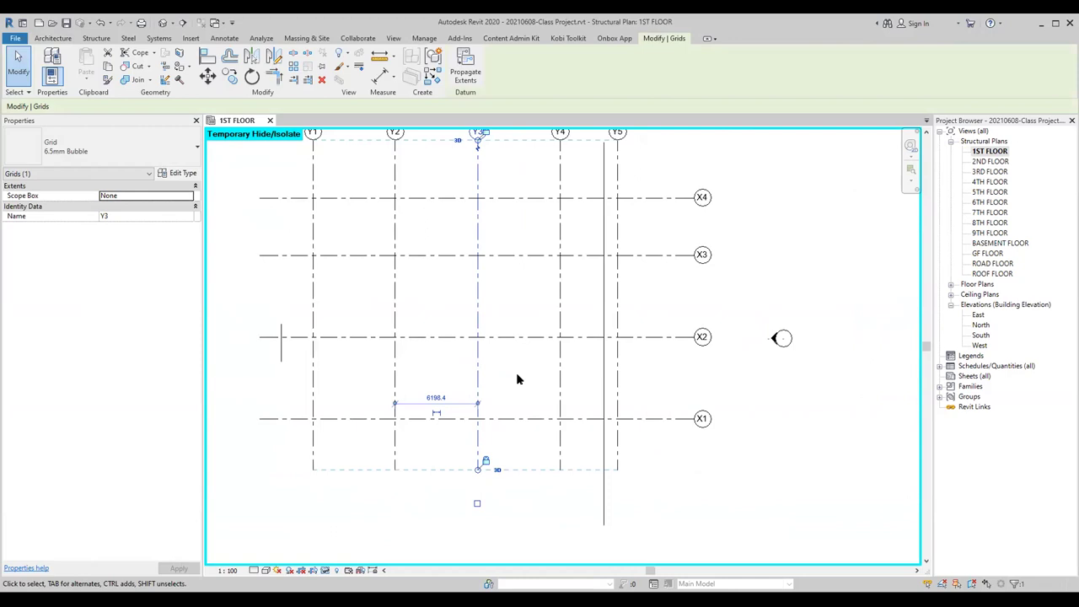
{"action": "scroll", "coordinate": [519, 379], "scroll_direction": "down", "scroll_amount": 2}
{"action": "scroll", "coordinate": [521, 376], "scroll_direction": "up", "scroll_amount": 1}
{"action": "middle_click_drag", "start_coordinate": [522, 376], "coordinate": [542, 408]}
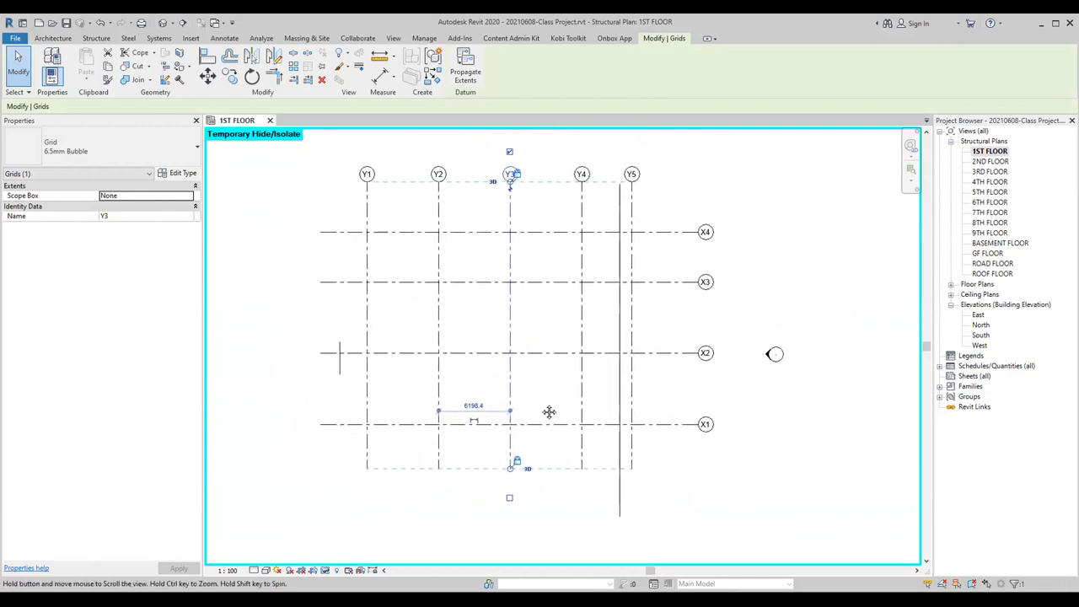
{"action": "scroll", "coordinate": [506, 407], "scroll_direction": "up", "scroll_amount": 1}
{"action": "scroll", "coordinate": [501, 406], "scroll_direction": "up", "scroll_amount": 2}
{"action": "scroll", "coordinate": [499, 406], "scroll_direction": "up", "scroll_amount": 2}
{"action": "left_click", "coordinate": [451, 412]}
{"action": "type", "text": "6200"}
{"action": "key", "text": "Return"}
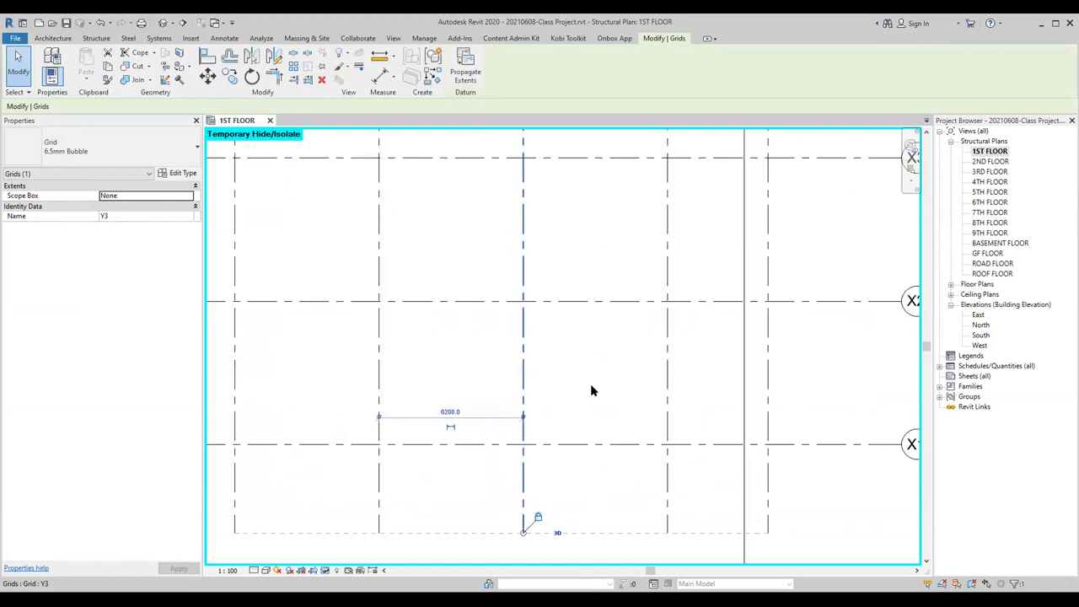
Move grid Y4 so its spacing from Y3 is 6200 instead of 6198.4.
{"action": "left_click", "coordinate": [667, 400]}
{"action": "left_click", "coordinate": [594, 412]}
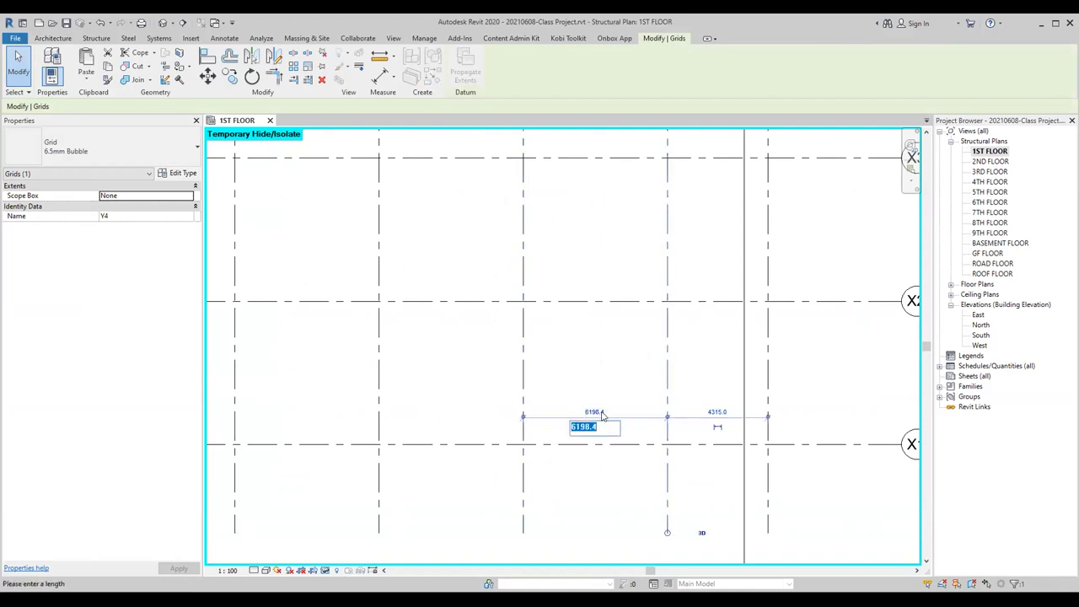
{"action": "type", "text": "6200"}
{"action": "key", "text": "Return"}
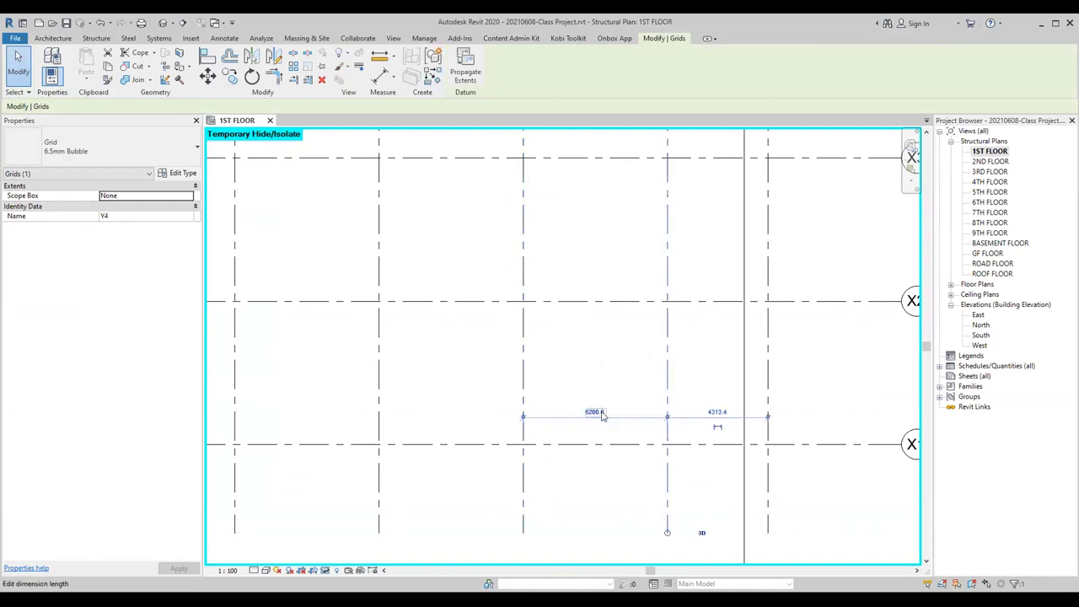
{"action": "key", "text": "Escape"}
Select grids Y2, Y3, Y5 and Y4 to verify the updated spacings.
{"action": "scroll", "coordinate": [378, 412], "scroll_direction": "down", "scroll_amount": 1}
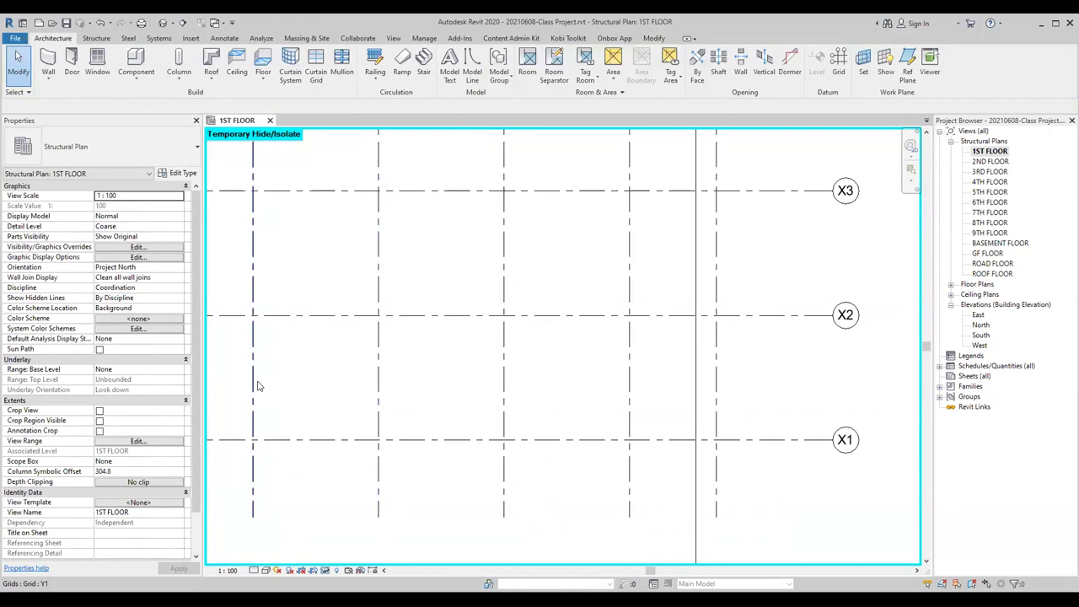
{"action": "left_click", "coordinate": [376, 395]}
{"action": "left_click", "coordinate": [503, 390]}
{"action": "scroll", "coordinate": [734, 453], "scroll_direction": "up", "scroll_amount": 2}
{"action": "scroll", "coordinate": [725, 396], "scroll_direction": "up", "scroll_amount": 1}
{"action": "key", "text": "Escape"}
{"action": "left_click", "coordinate": [702, 368]}
{"action": "scroll", "coordinate": [717, 366], "scroll_direction": "down", "scroll_amount": 2}
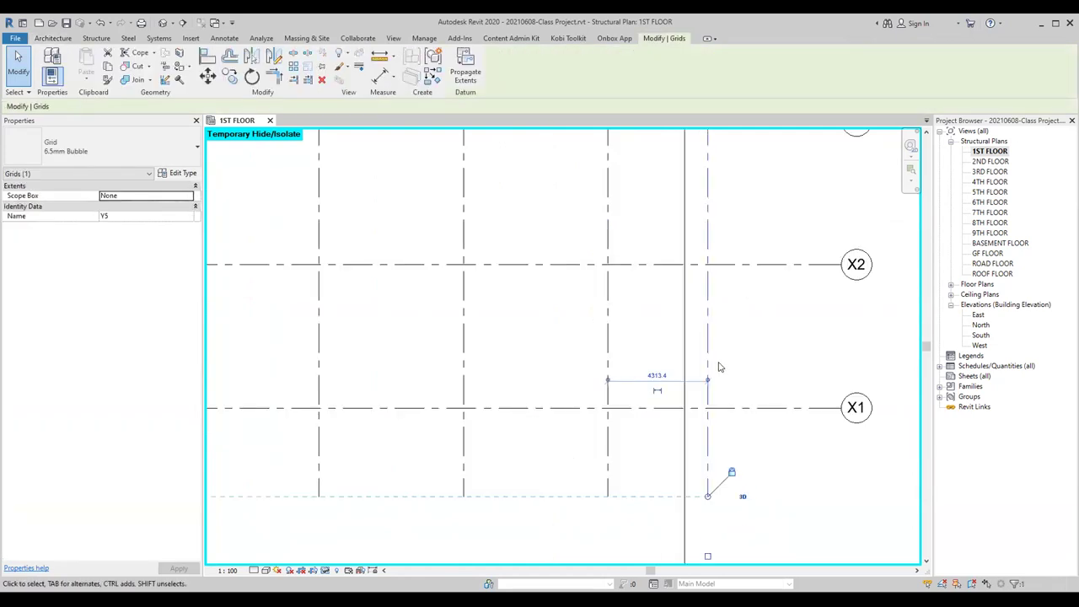
{"action": "key", "text": "Escape"}
{"action": "scroll", "coordinate": [621, 373], "scroll_direction": "down", "scroll_amount": 1}
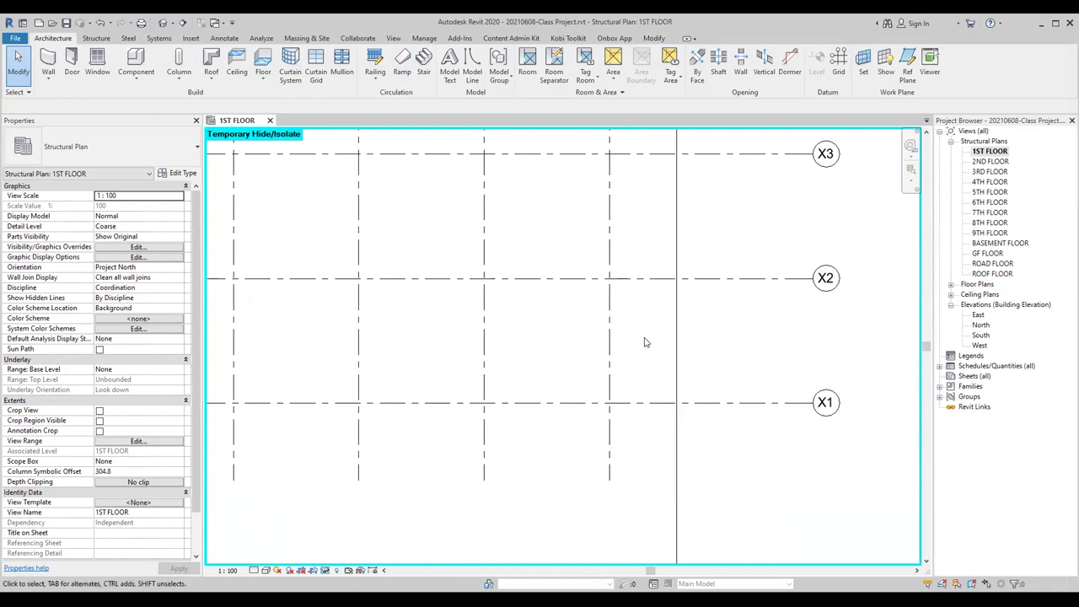
{"action": "left_click", "coordinate": [610, 340]}
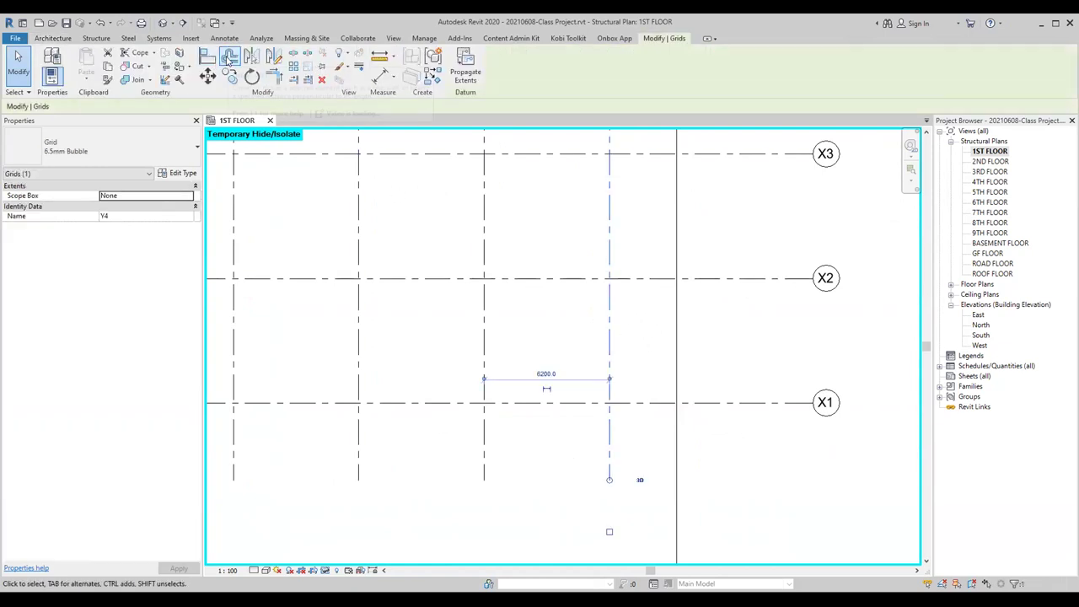
{"action": "left_click", "coordinate": [228, 59]}
{"action": "left_click_drag", "start_coordinate": [170, 105], "coordinate": [115, 109]}
{"action": "type", "text": "4315.0"}
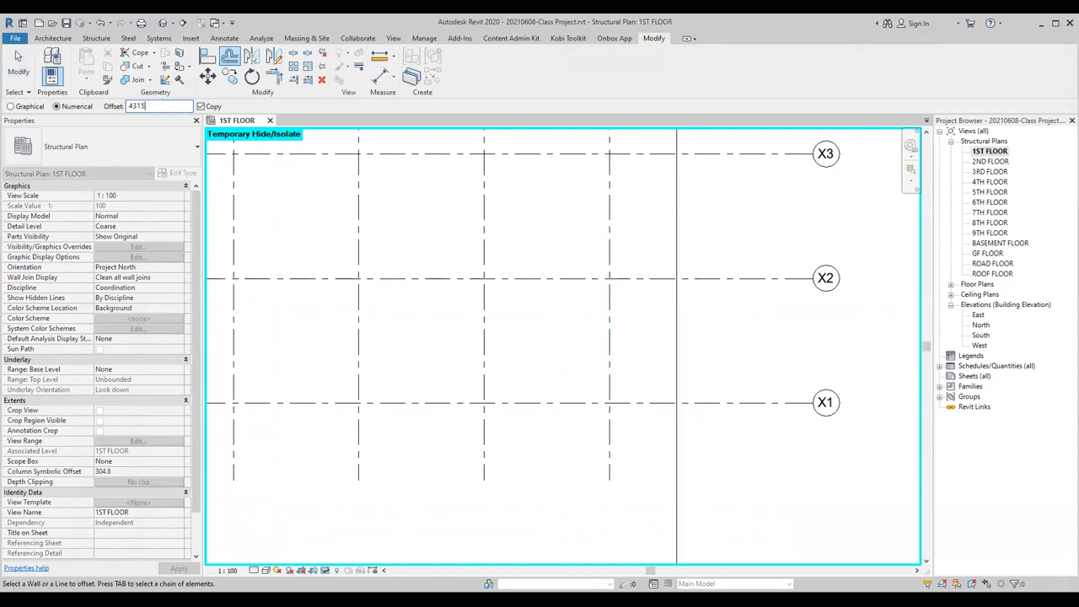
{"action": "left_click", "coordinate": [612, 373]}
{"action": "key", "text": "Escape"}
{"action": "left_click", "coordinate": [579, 361]}
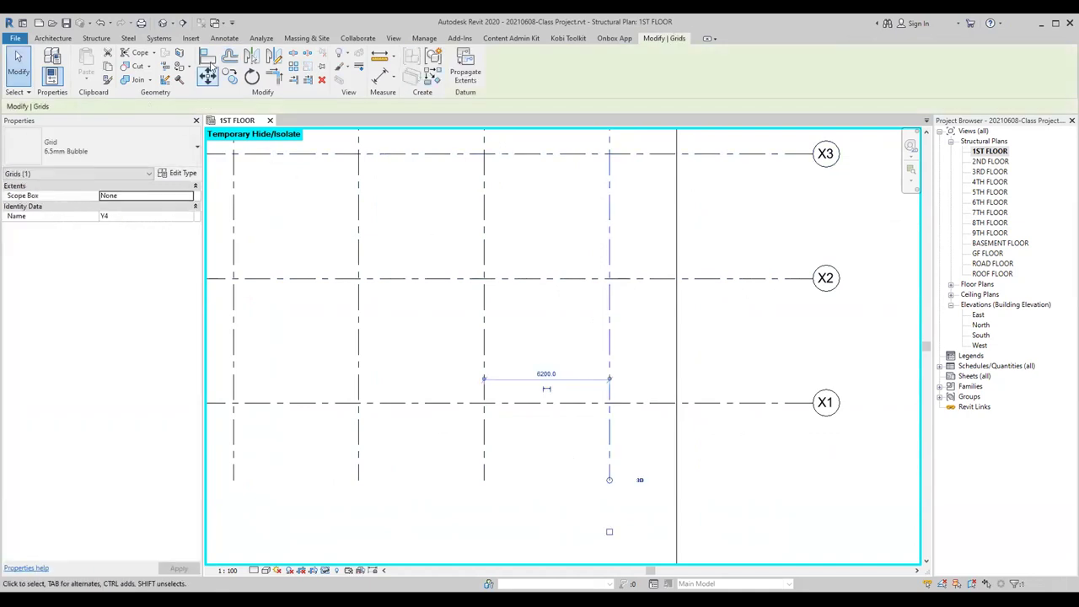
{"action": "left_click", "coordinate": [230, 57]}
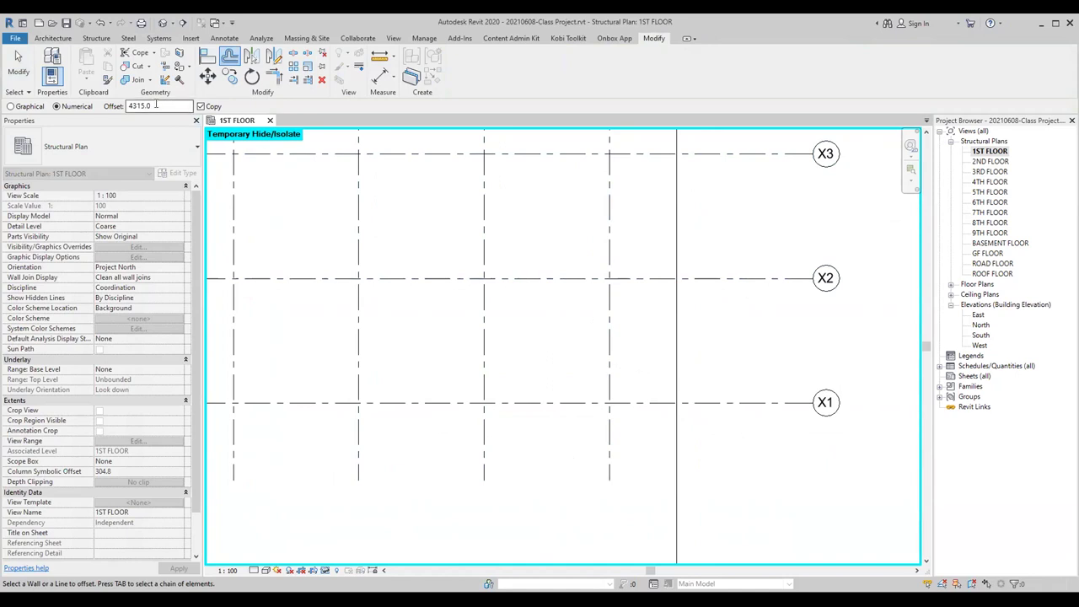
{"action": "left_click", "coordinate": [10, 106]}
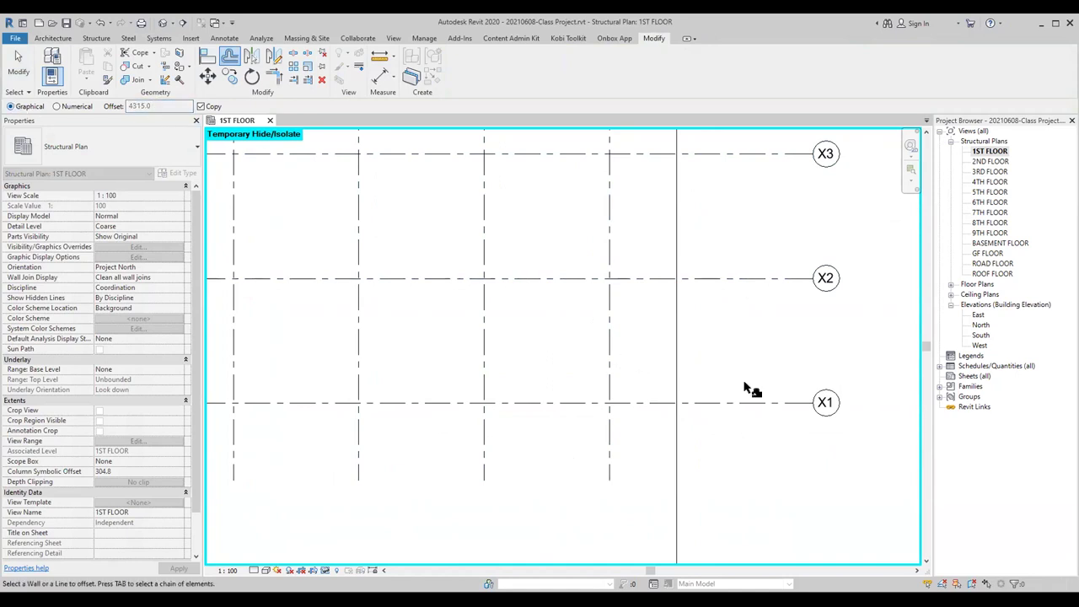
{"action": "key", "text": "Escape"}
{"action": "left_click", "coordinate": [604, 365]}
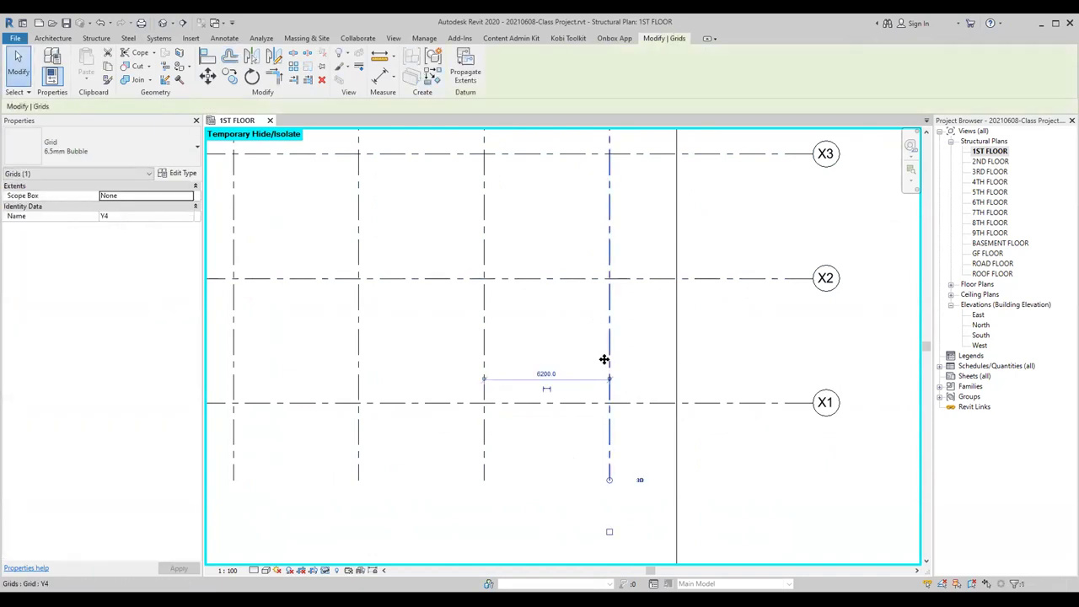
{"action": "left_click", "coordinate": [603, 363]}
{"action": "left_click", "coordinate": [609, 366]}
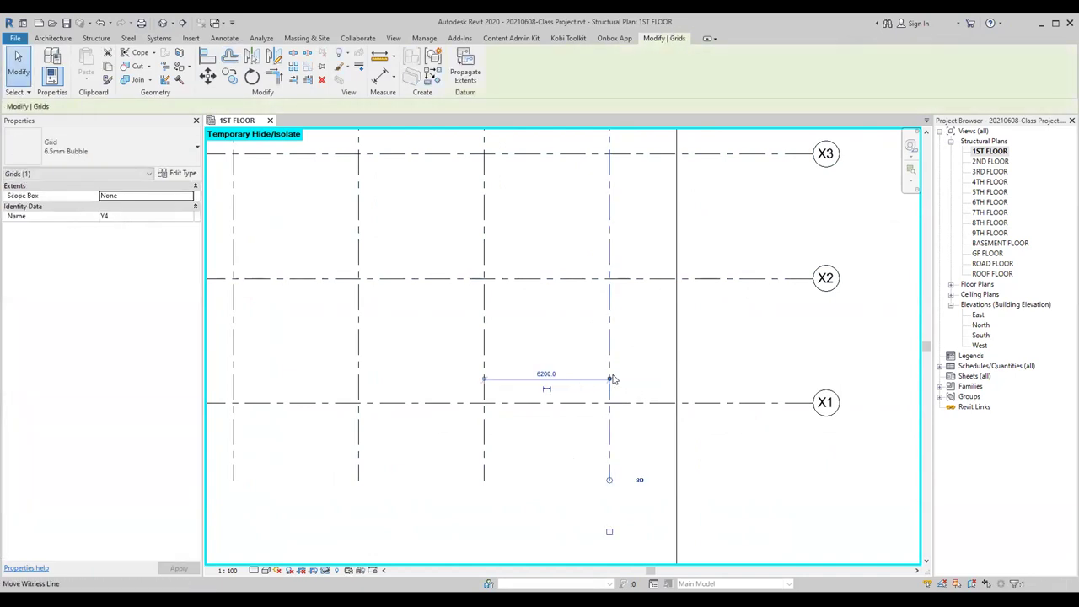
{"action": "scroll", "coordinate": [611, 371], "scroll_direction": "down", "scroll_amount": 2}
{"action": "middle_click_drag", "start_coordinate": [621, 299], "coordinate": [615, 273]}
{"action": "key", "text": "Escape"}
{"action": "left_click", "coordinate": [605, 336]}
{"action": "scroll", "coordinate": [616, 344], "scroll_direction": "up", "scroll_amount": 2}
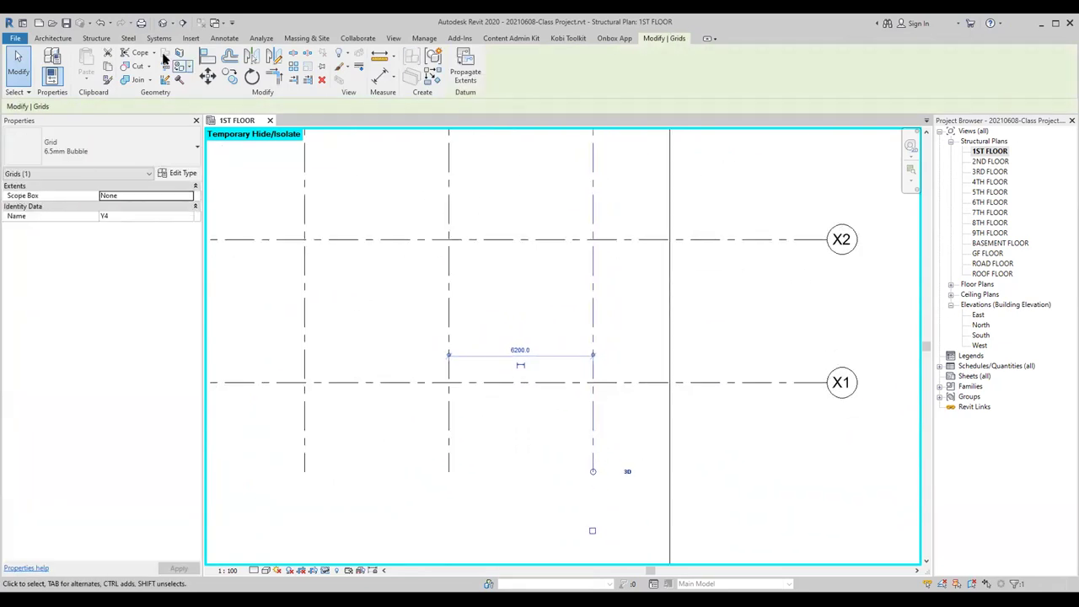
{"action": "left_click", "coordinate": [229, 56]}
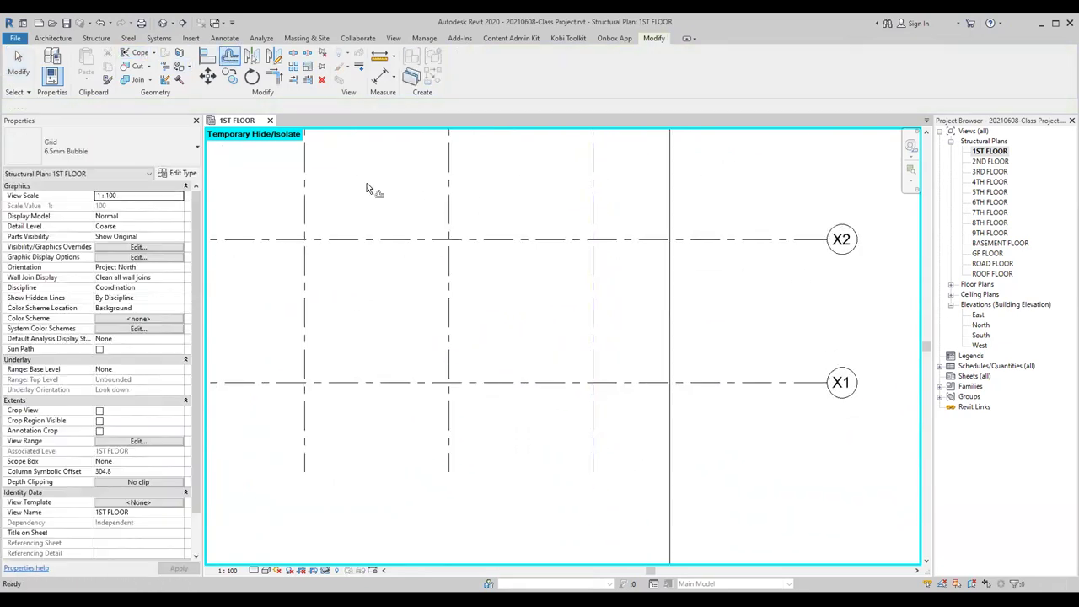
{"action": "key", "text": "Escape"}
{"action": "left_click", "coordinate": [593, 334]}
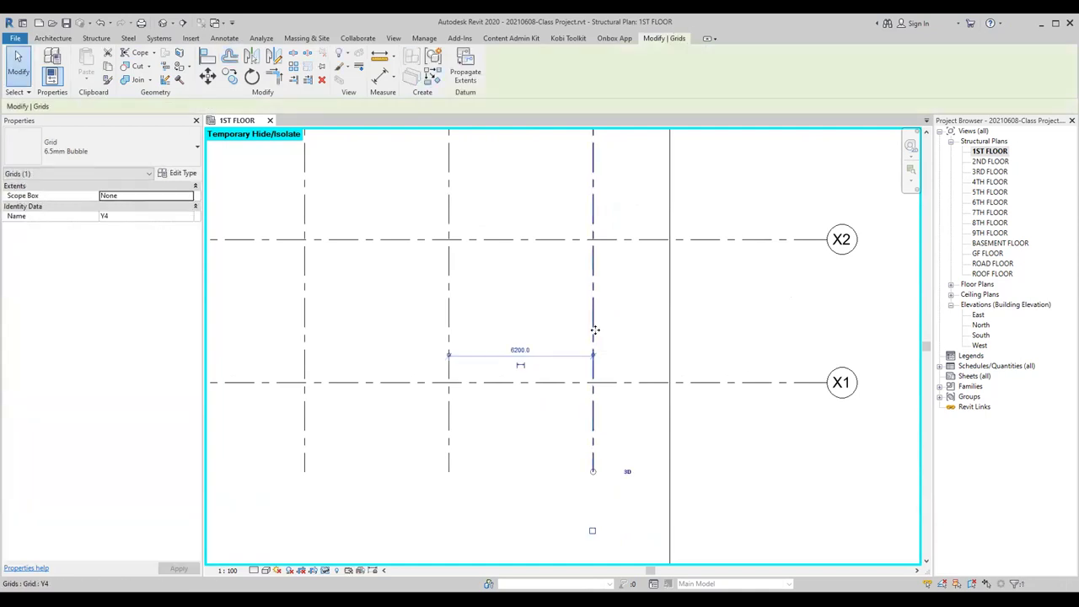
{"action": "left_click_drag", "start_coordinate": [594, 329], "coordinate": [693, 342], "text": "ctrl"}
{"action": "left_click", "coordinate": [710, 356]}
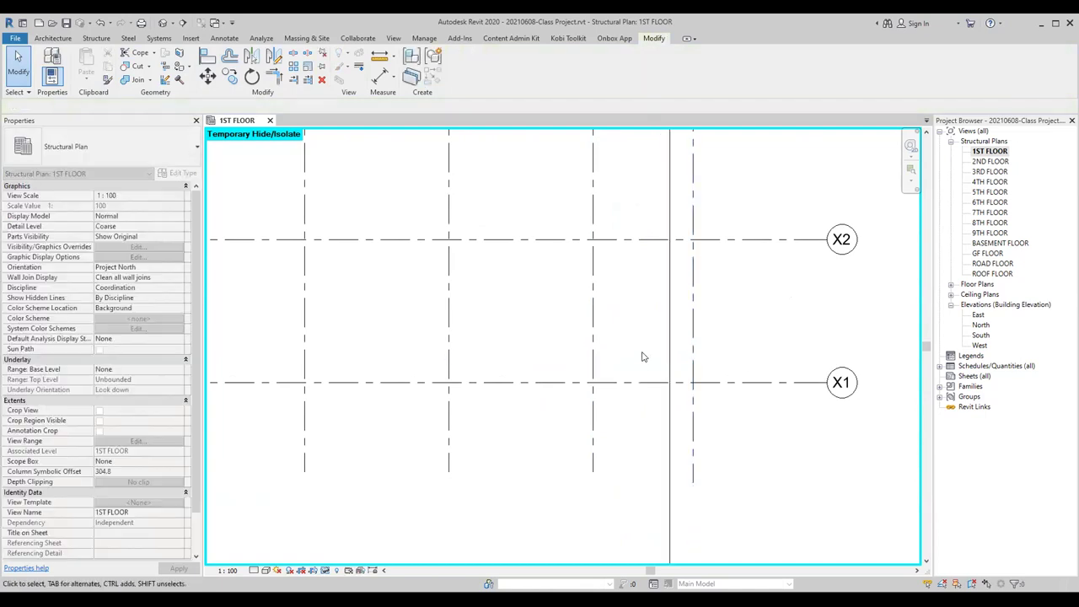
{"action": "left_click", "coordinate": [688, 352]}
{"action": "left_click", "coordinate": [642, 361]}
{"action": "type", "text": "4315"}
{"action": "key", "text": "Return"}
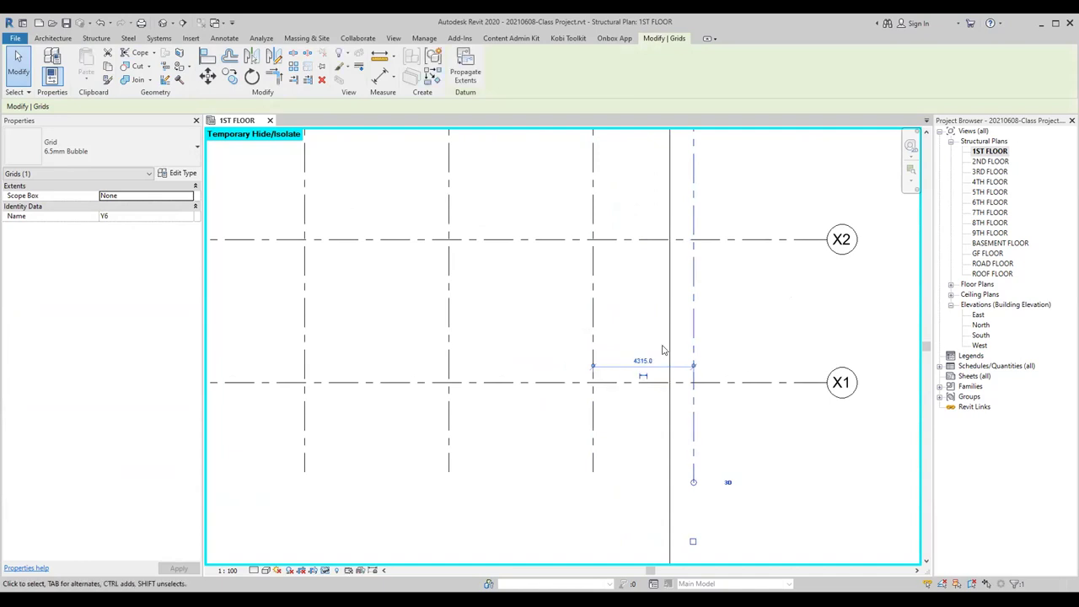
{"action": "left_click", "coordinate": [765, 335]}
{"action": "scroll", "coordinate": [765, 336], "scroll_direction": "down", "scroll_amount": 1}
{"action": "scroll", "coordinate": [762, 462], "scroll_direction": "down", "scroll_amount": 2}
{"action": "scroll", "coordinate": [761, 462], "scroll_direction": "down", "scroll_amount": 2}
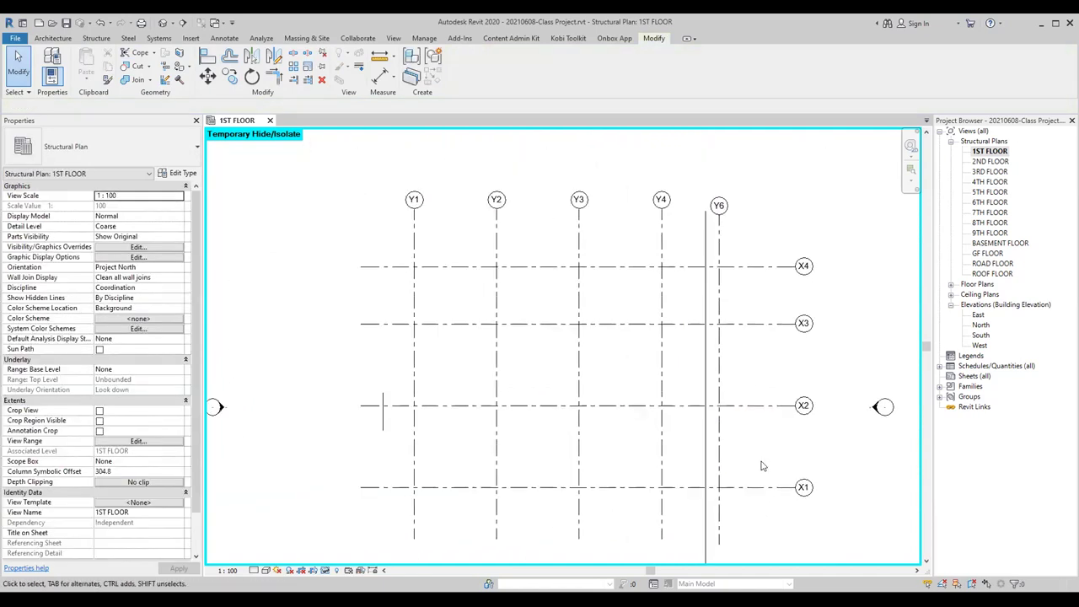
{"action": "left_click", "coordinate": [421, 363]}
{"action": "left_click", "coordinate": [509, 354]}
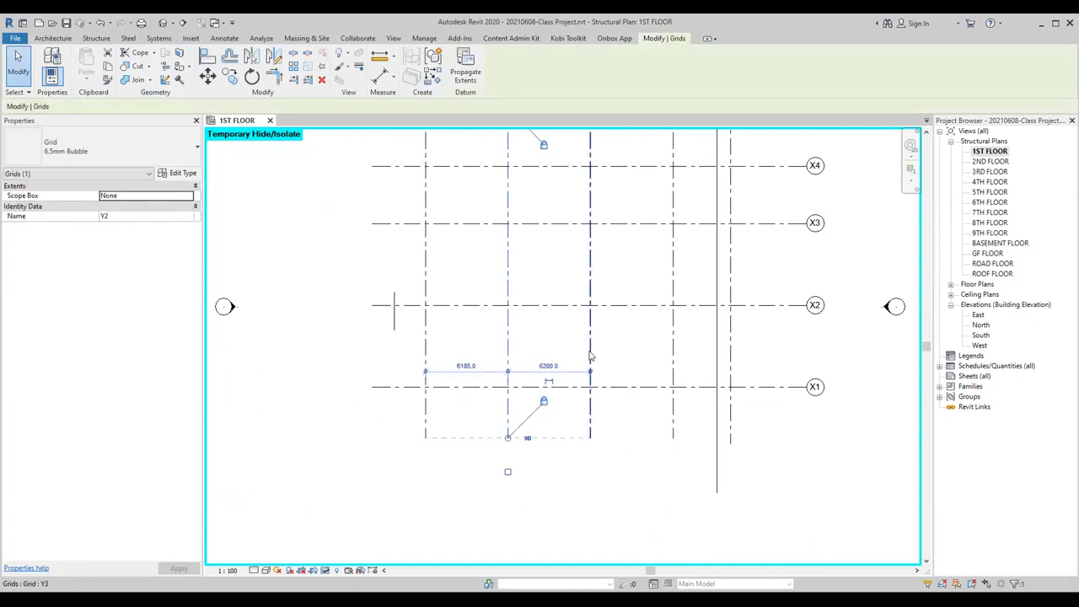
{"action": "left_click", "coordinate": [590, 356]}
{"action": "left_click", "coordinate": [674, 345]}
{"action": "left_click", "coordinate": [730, 361]}
{"action": "scroll", "coordinate": [730, 361], "scroll_direction": "up", "scroll_amount": 2}
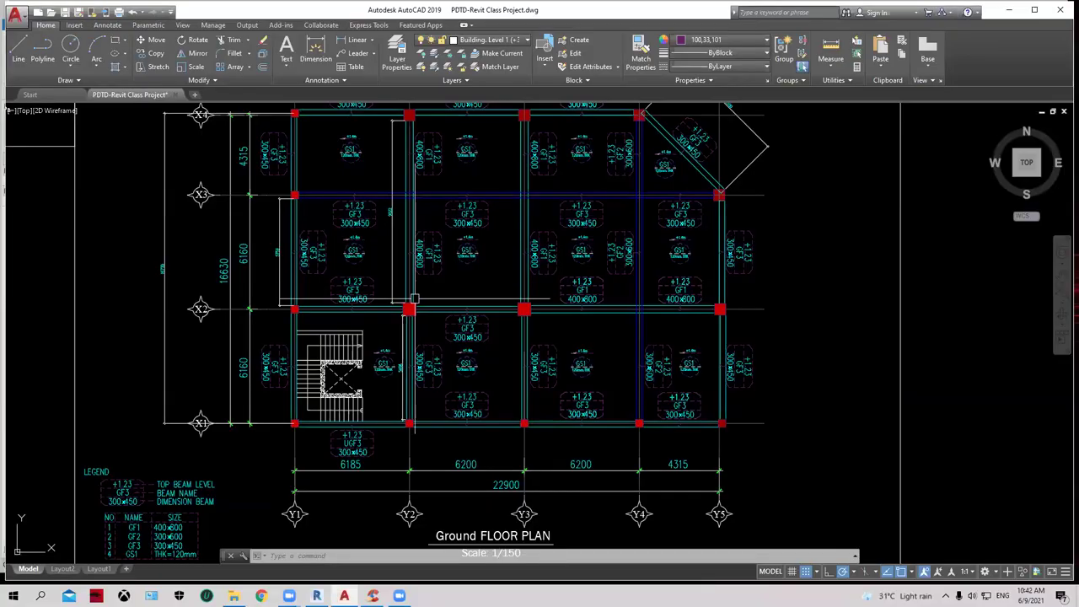
Pan the AutoCAD ground floor plan to read grid dimensions, then minimize AutoCAD.
{"action": "middle_click_drag", "start_coordinate": [423, 334], "coordinate": [428, 326]}
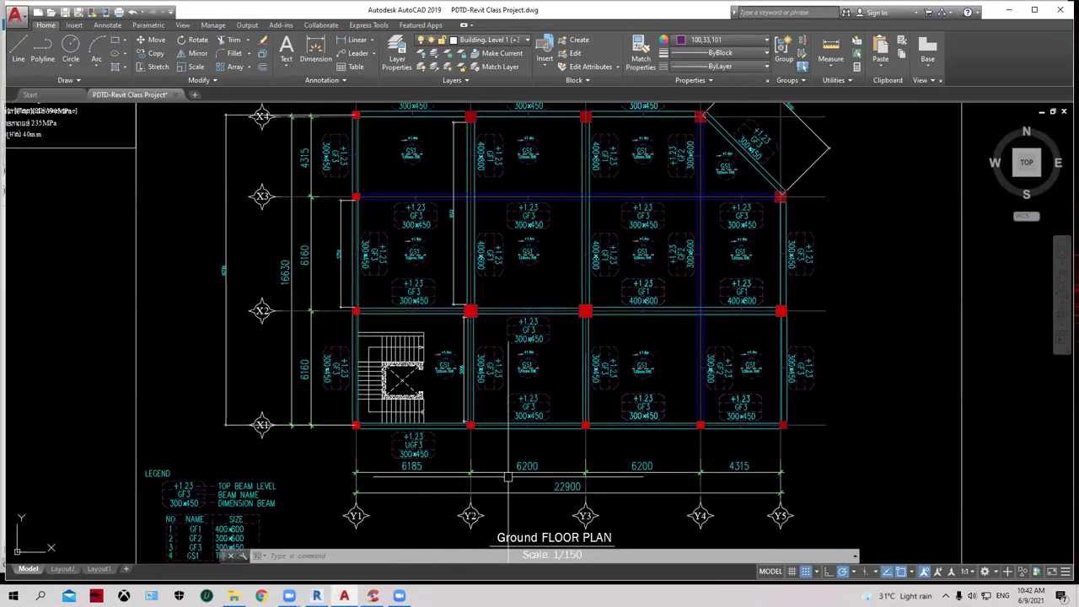
{"action": "left_click", "coordinate": [1010, 10]}
{"action": "scroll", "coordinate": [338, 380], "scroll_direction": "down", "scroll_amount": 2}
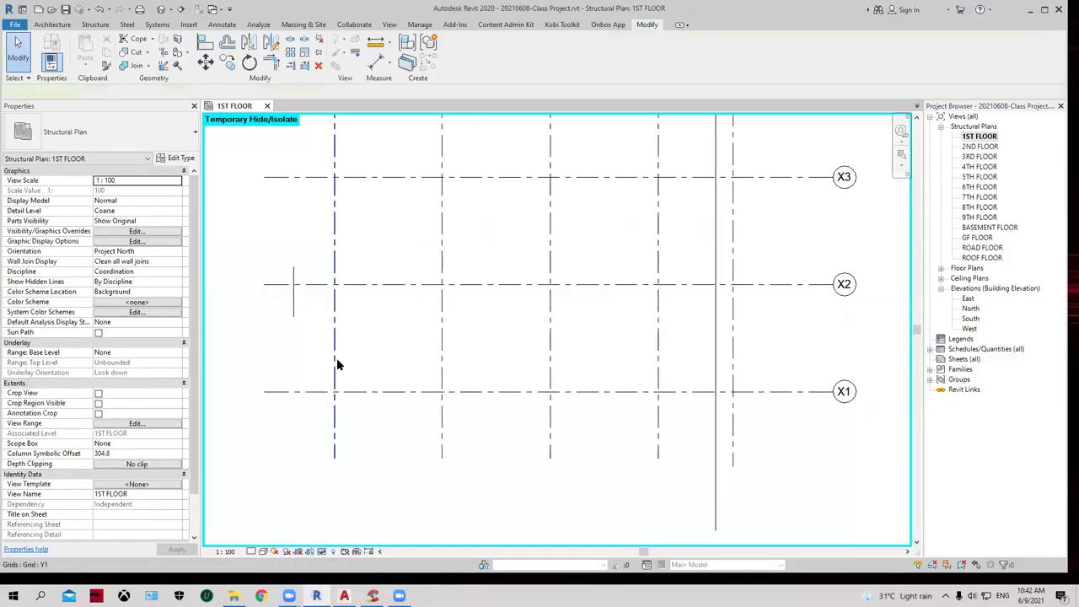
{"action": "left_click", "coordinate": [334, 365]}
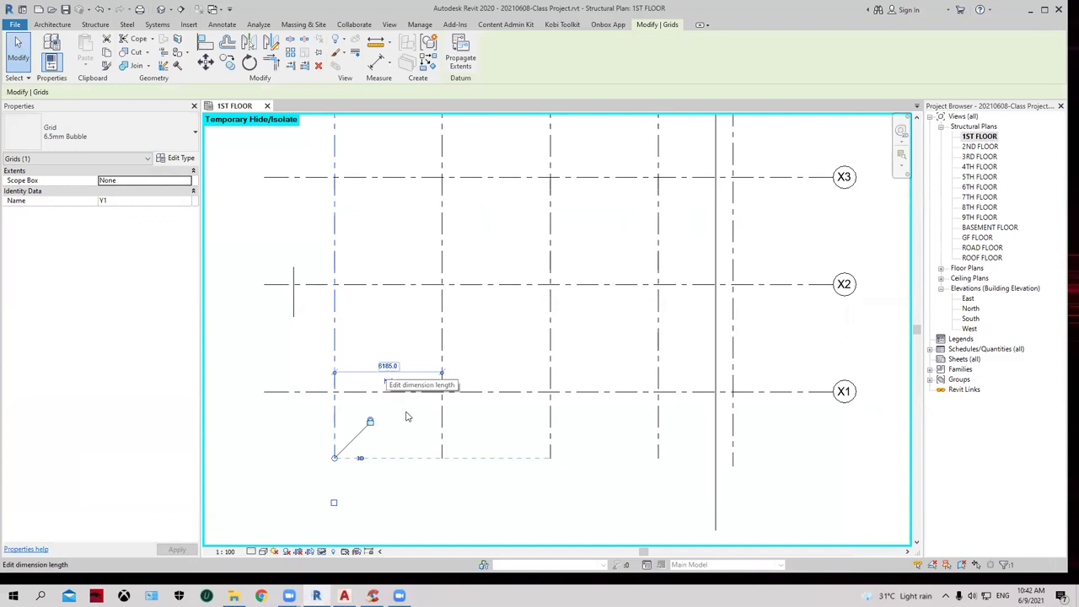
{"action": "left_click", "coordinate": [344, 596]}
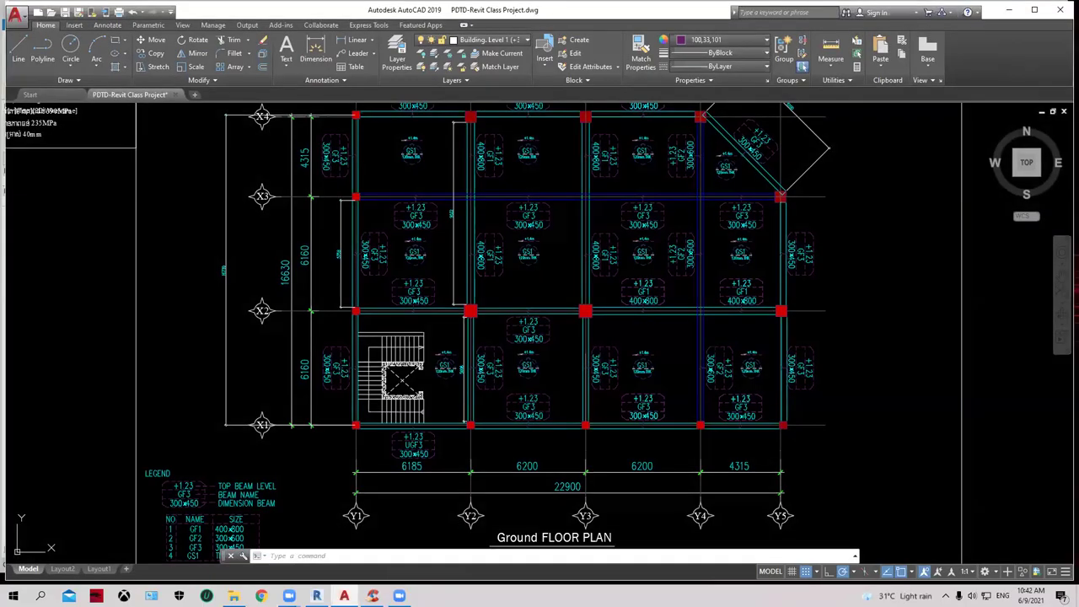
{"action": "left_click", "coordinate": [1007, 11]}
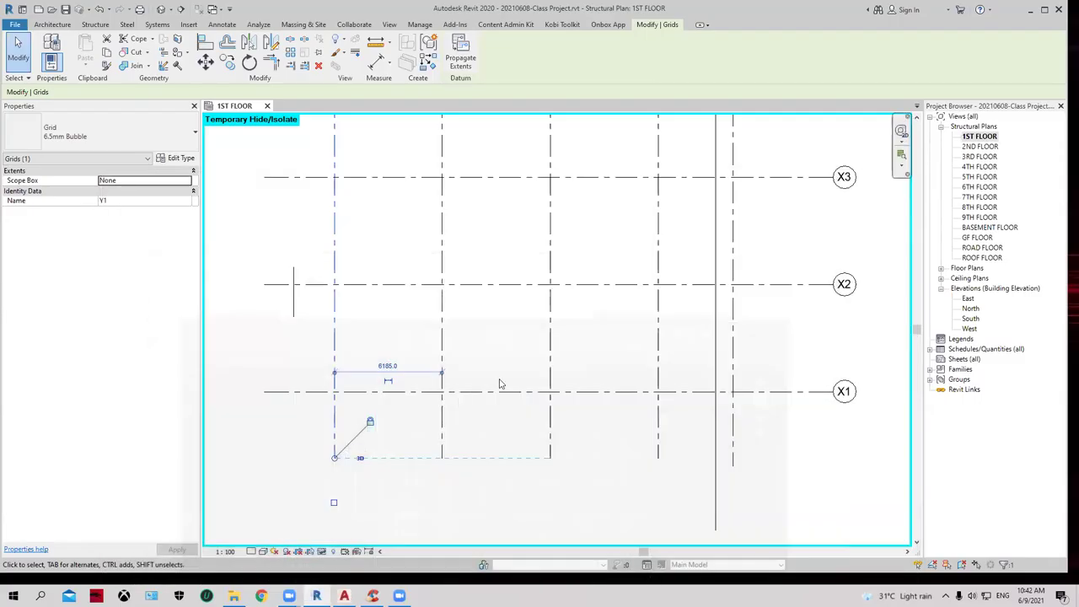
{"action": "left_click", "coordinate": [441, 371]}
{"action": "left_click", "coordinate": [551, 359]}
{"action": "left_click", "coordinate": [658, 350]}
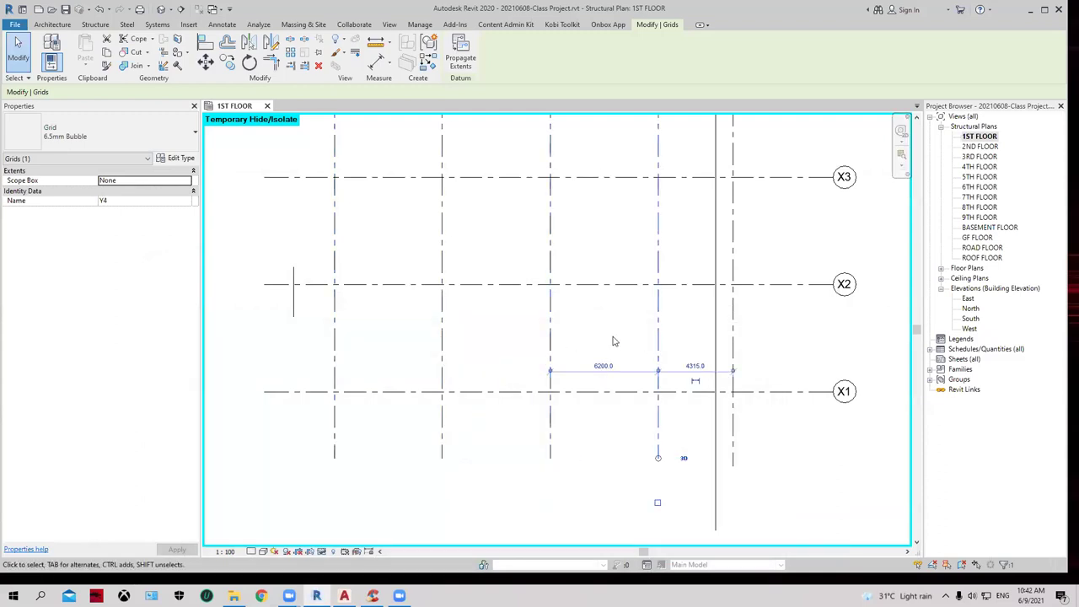
{"action": "left_click", "coordinate": [613, 340]}
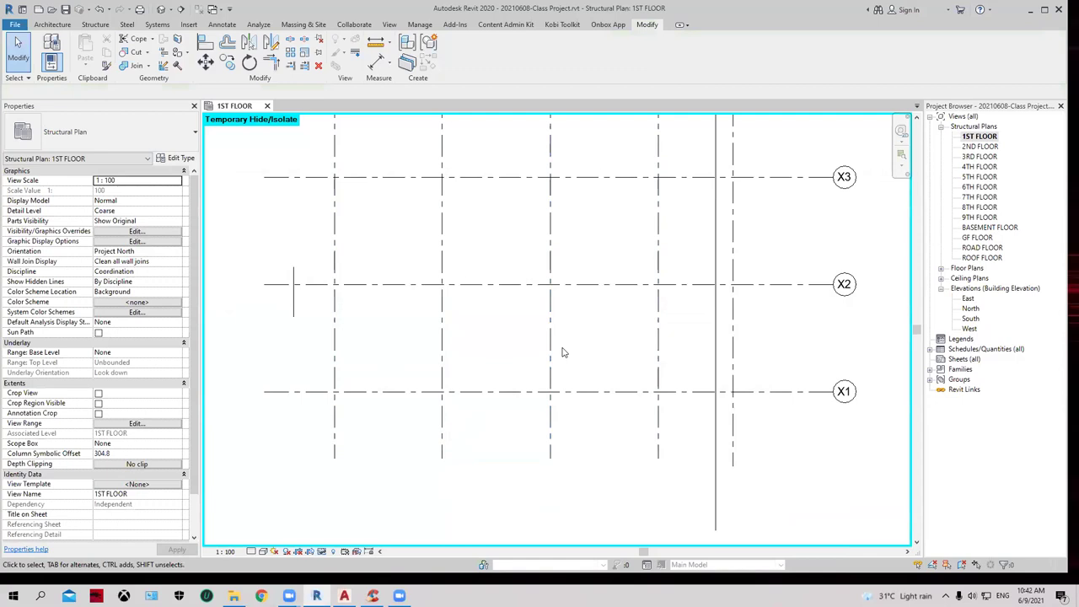
Draw detail lines with DL along grid X1 from Y1 through Y2 and Y3 to Y4.
{"action": "key", "text": "d"}
{"action": "key", "text": "l"}
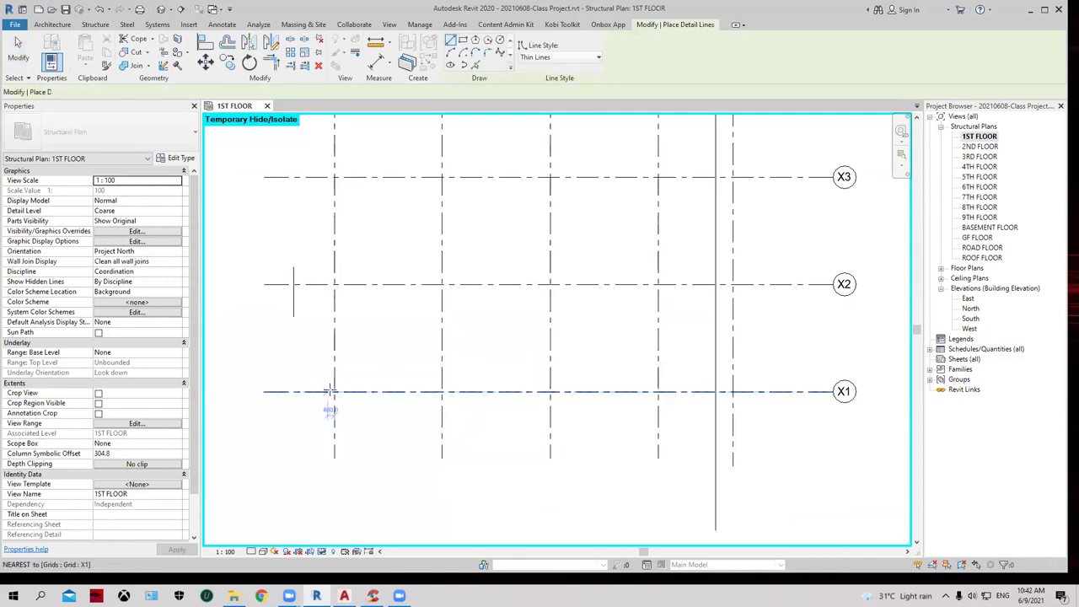
{"action": "left_click", "coordinate": [334, 391]}
{"action": "left_click", "coordinate": [442, 391]}
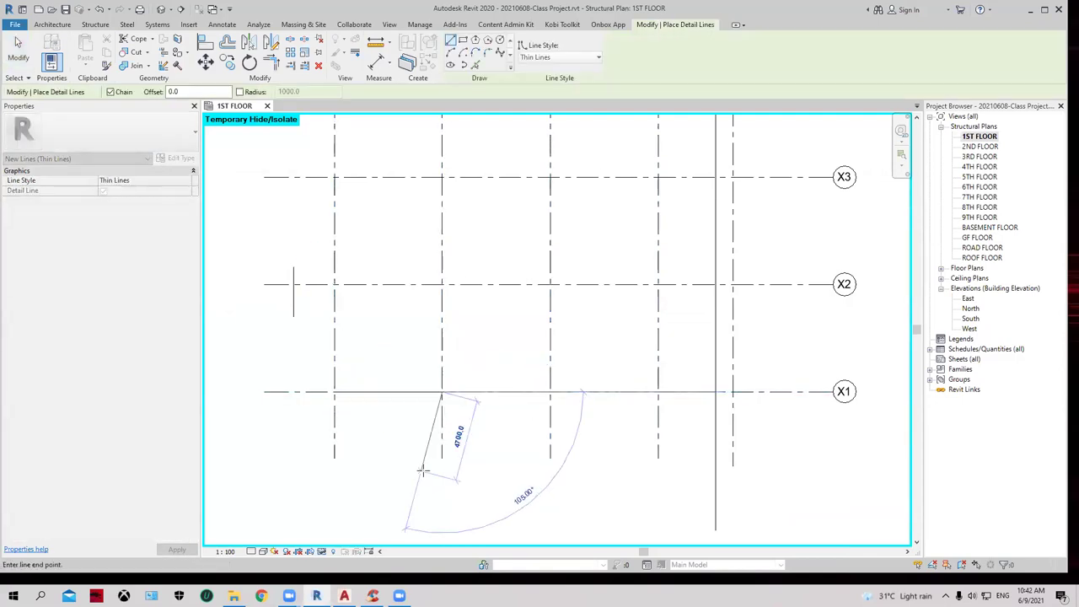
{"action": "left_click", "coordinate": [550, 391]}
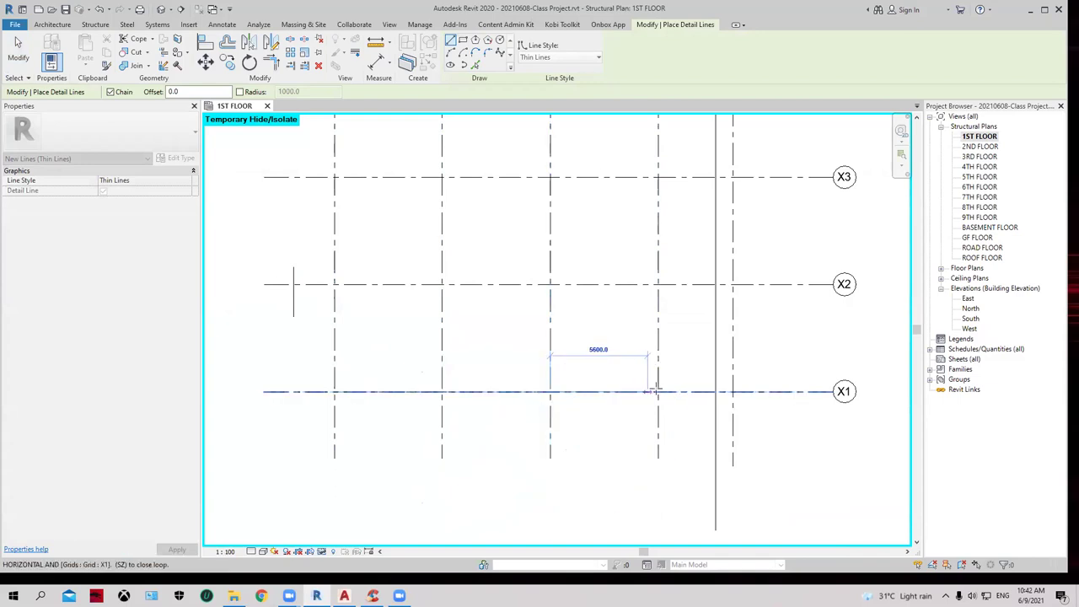
{"action": "left_click", "coordinate": [658, 391]}
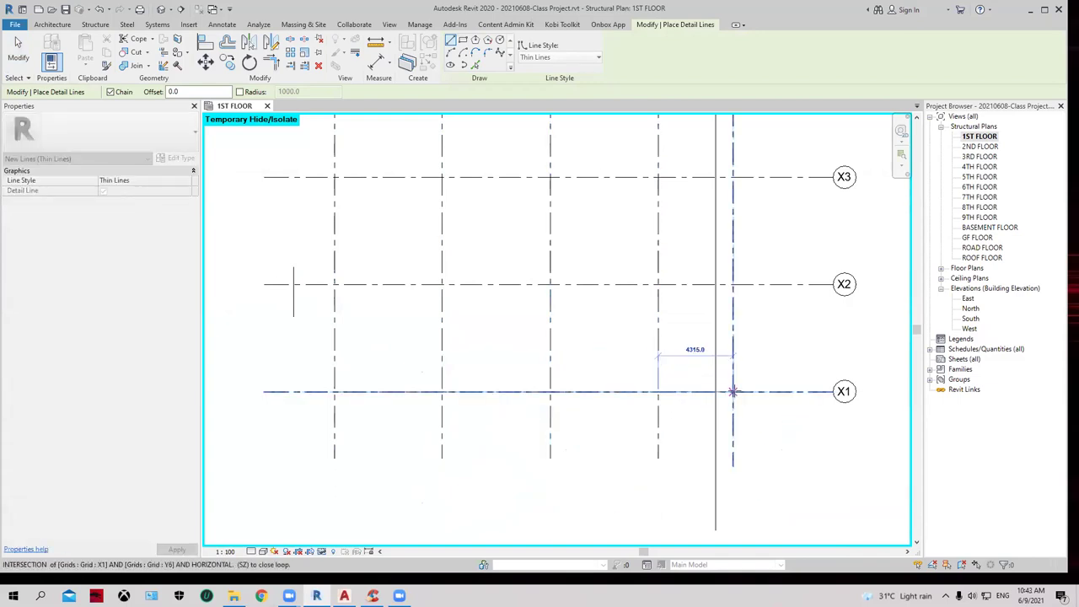
{"action": "key", "text": "Escape"}
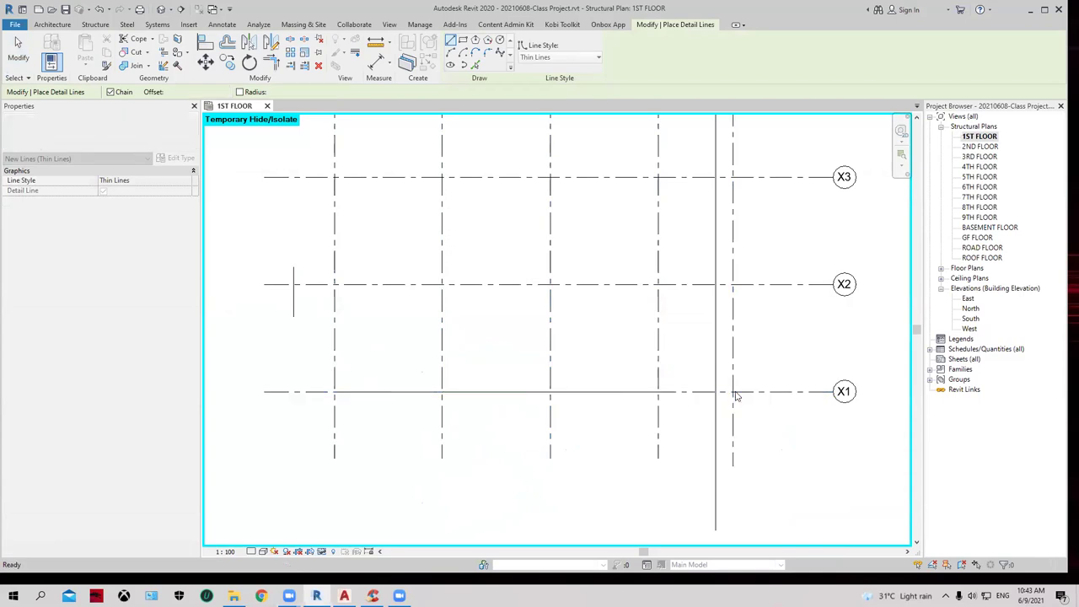
{"action": "scroll", "coordinate": [510, 326], "scroll_direction": "down", "scroll_amount": 1}
{"action": "key", "text": "Escape"}
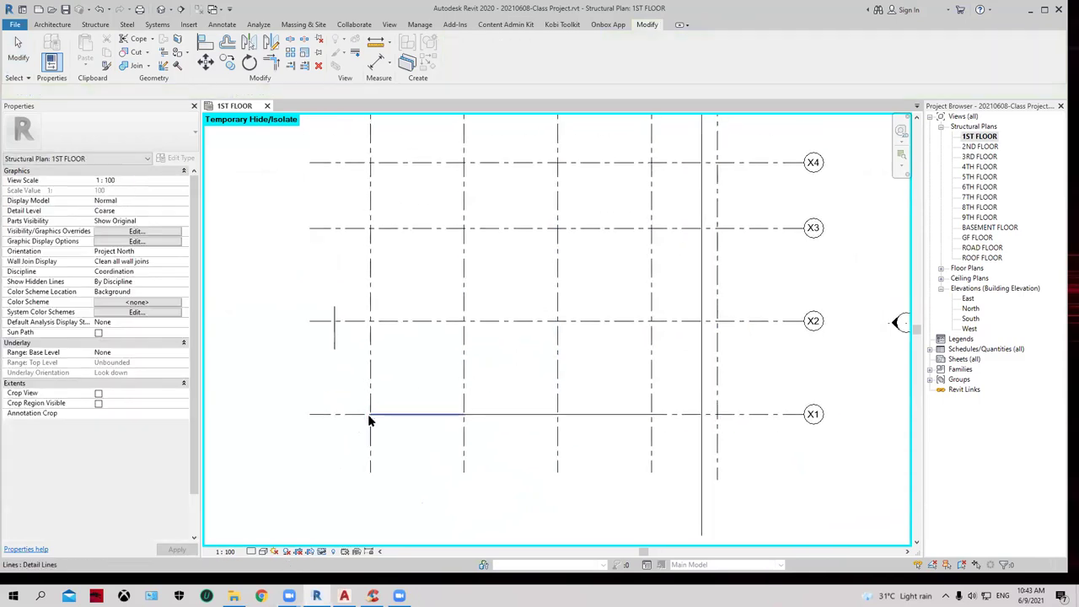
Draw a detail line up grid Y1 from X1 to X2, then check the 6185.0 Y1–Y2 segment.
{"action": "key", "text": "Return"}
{"action": "left_click", "coordinate": [370, 414]}
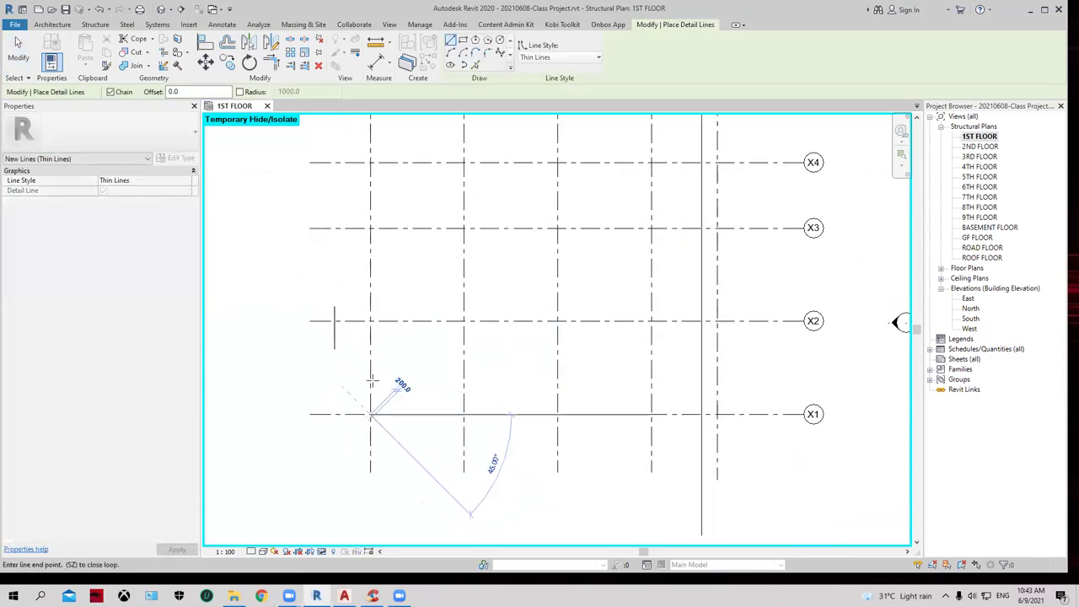
{"action": "left_click", "coordinate": [370, 320]}
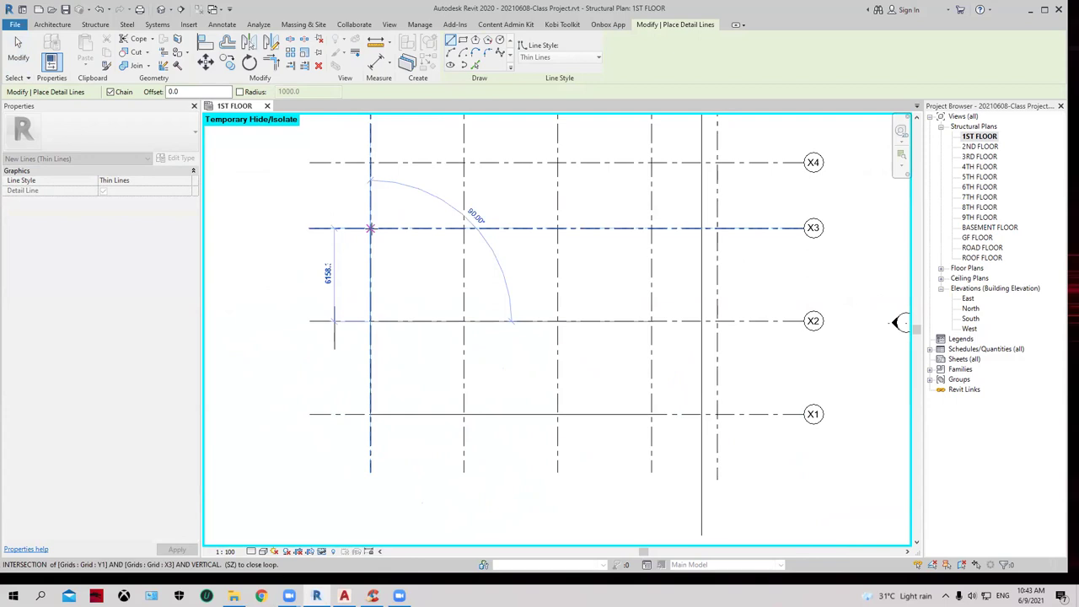
{"action": "middle_click_drag", "start_coordinate": [389, 284], "coordinate": [400, 368]}
{"action": "key", "text": "Escape"}
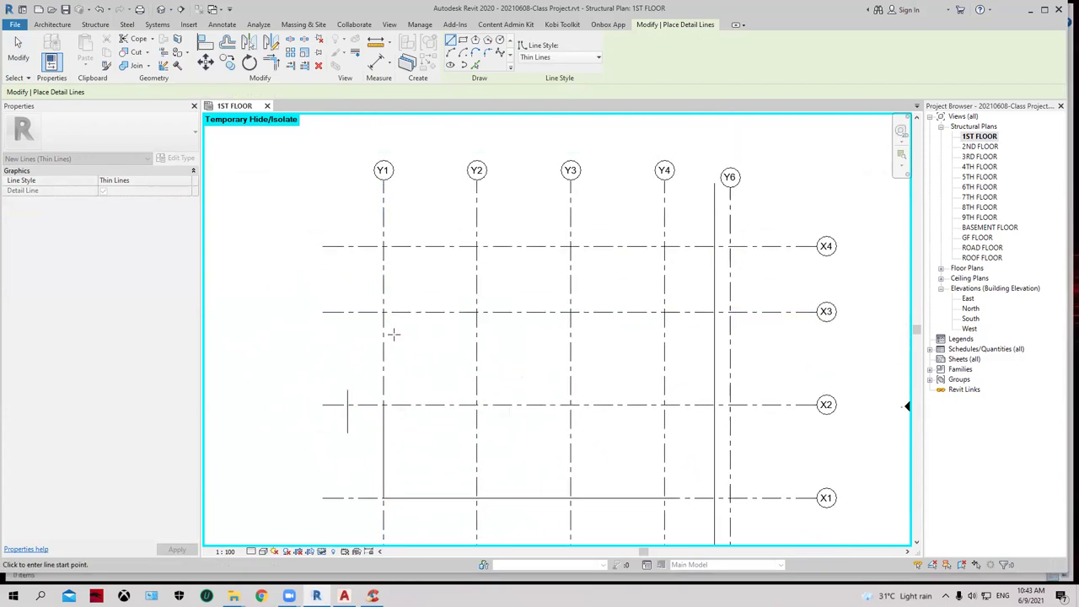
{"action": "scroll", "coordinate": [415, 332], "scroll_direction": "down", "scroll_amount": 1}
{"action": "key", "text": "Escape"}
{"action": "key", "text": "Escape"}
{"action": "left_click", "coordinate": [415, 380]}
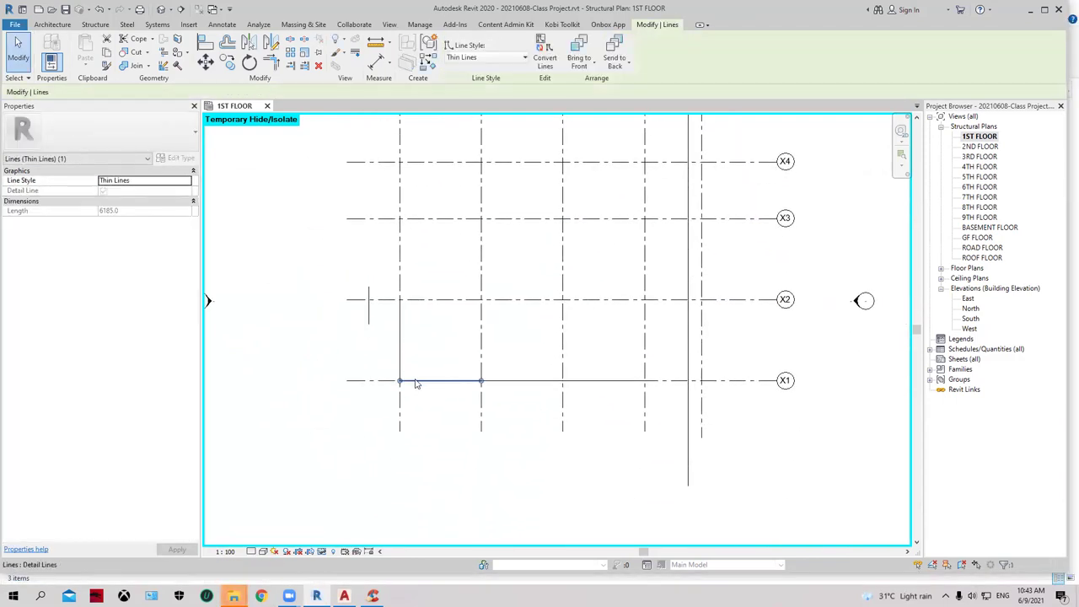
{"action": "key", "text": "Escape"}
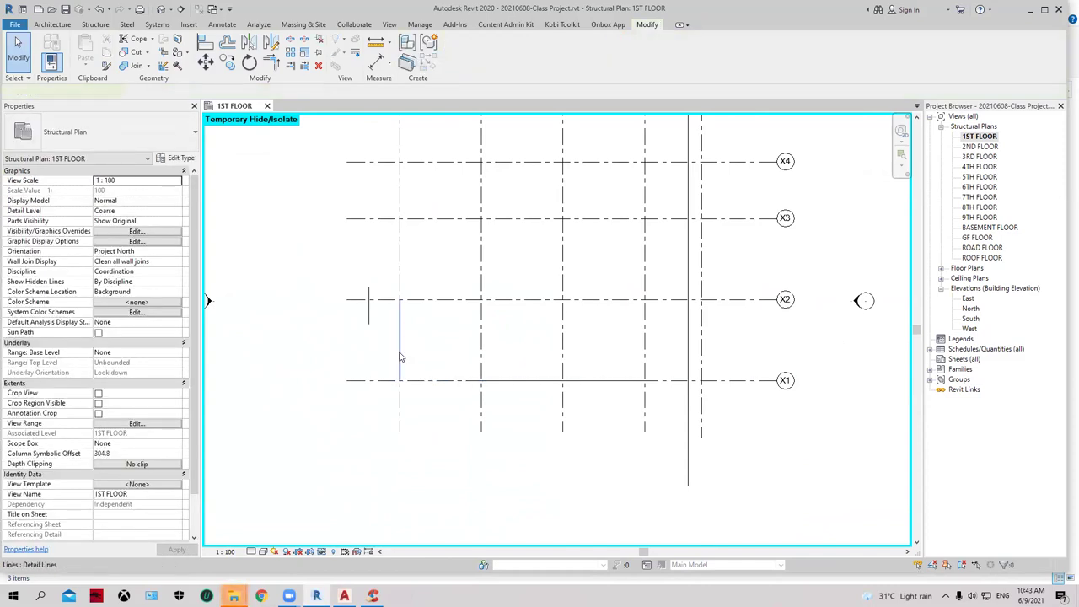
{"action": "left_click", "coordinate": [520, 378]}
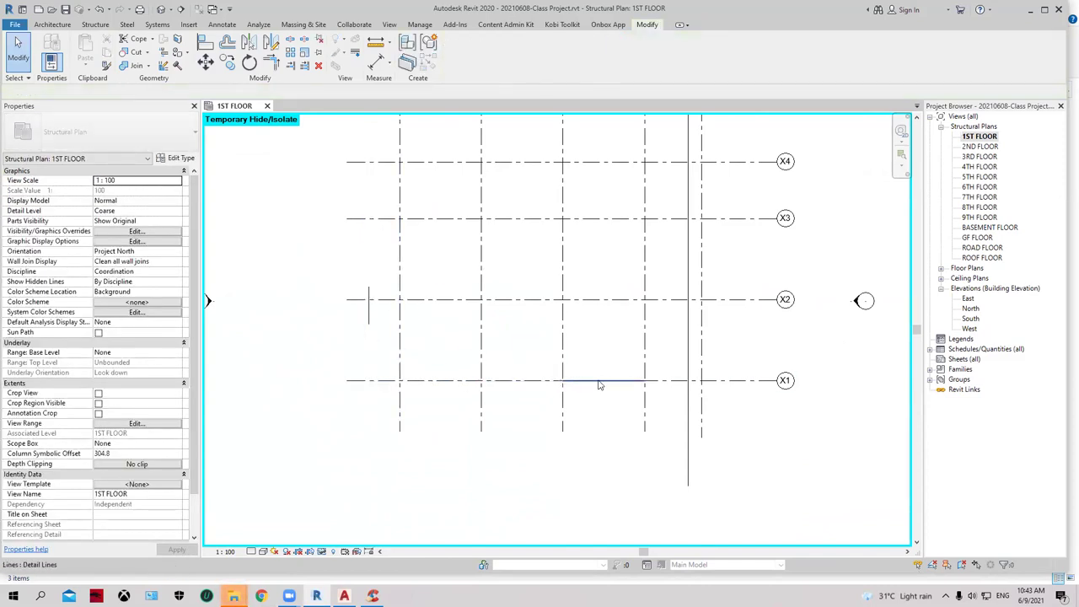
{"action": "key", "text": "Escape"}
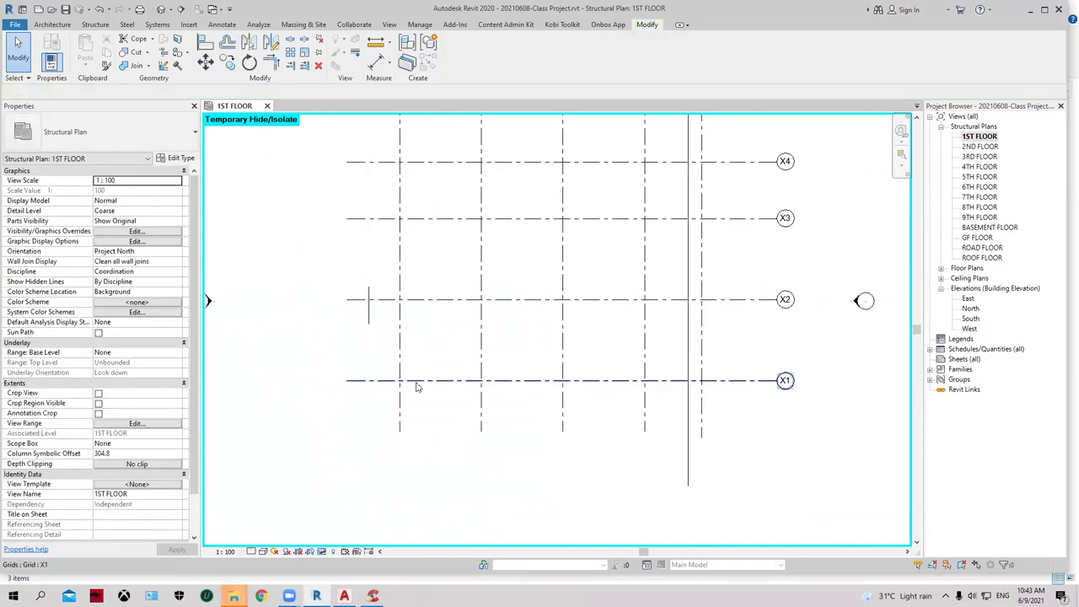
Compare with the CAD plan and set grid X1's 6158.3 spacing to 6160.
{"action": "left_click", "coordinate": [412, 390]}
{"action": "scroll", "coordinate": [687, 339], "scroll_direction": "up", "scroll_amount": 2}
{"action": "scroll", "coordinate": [730, 339], "scroll_direction": "up", "scroll_amount": 2}
{"action": "scroll", "coordinate": [730, 338], "scroll_direction": "up", "scroll_amount": 2}
{"action": "scroll", "coordinate": [730, 339], "scroll_direction": "up", "scroll_amount": 1}
{"action": "left_click", "coordinate": [720, 339]}
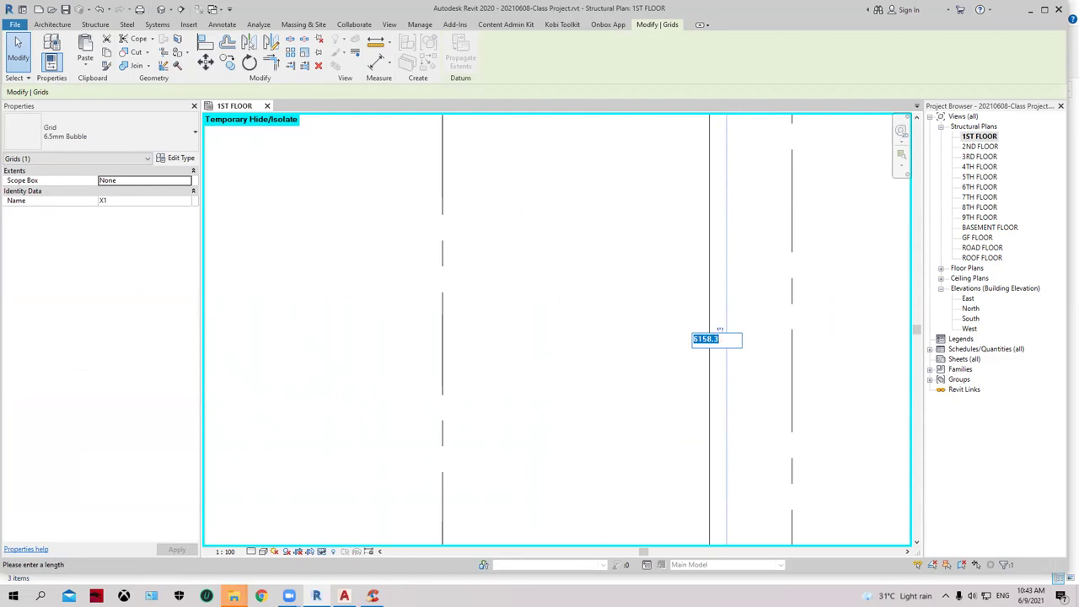
{"action": "key", "text": "alt+Tab"}
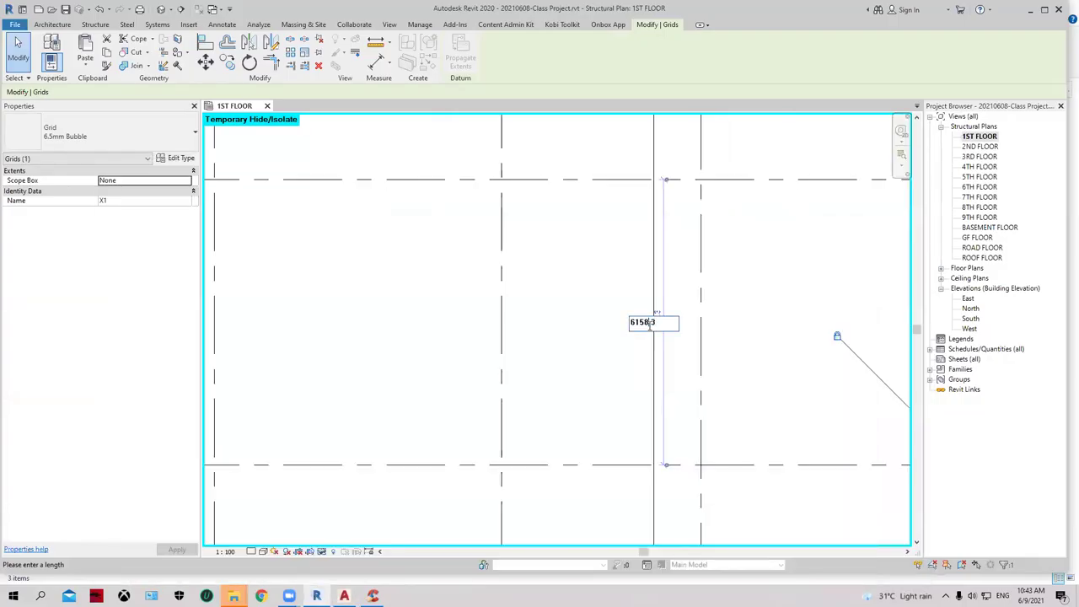
{"action": "type", "text": "6160"}
{"action": "key", "text": "Return"}
{"action": "left_click", "coordinate": [567, 318]}
{"action": "key", "text": "z"}
{"action": "key", "text": "o"}
{"action": "left_click", "coordinate": [515, 431]}
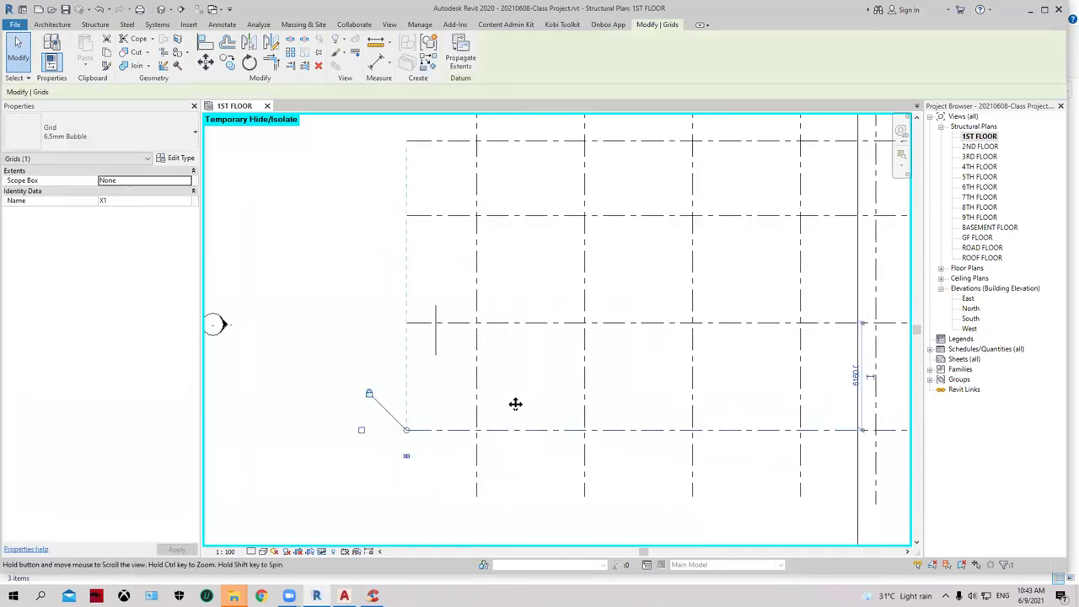
{"action": "left_click", "coordinate": [703, 368]}
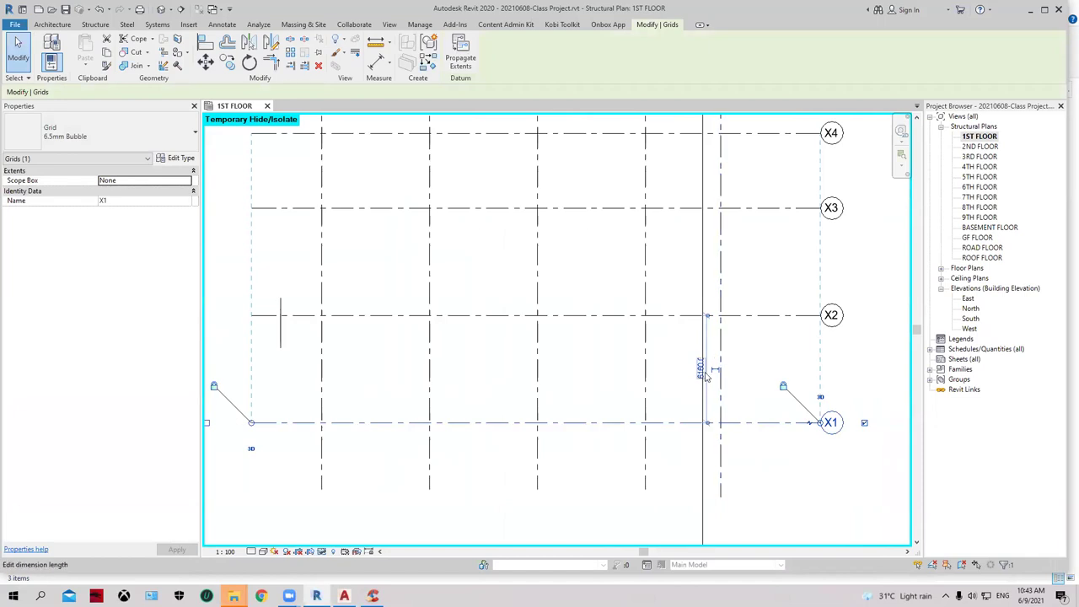
{"action": "key", "text": "Escape"}
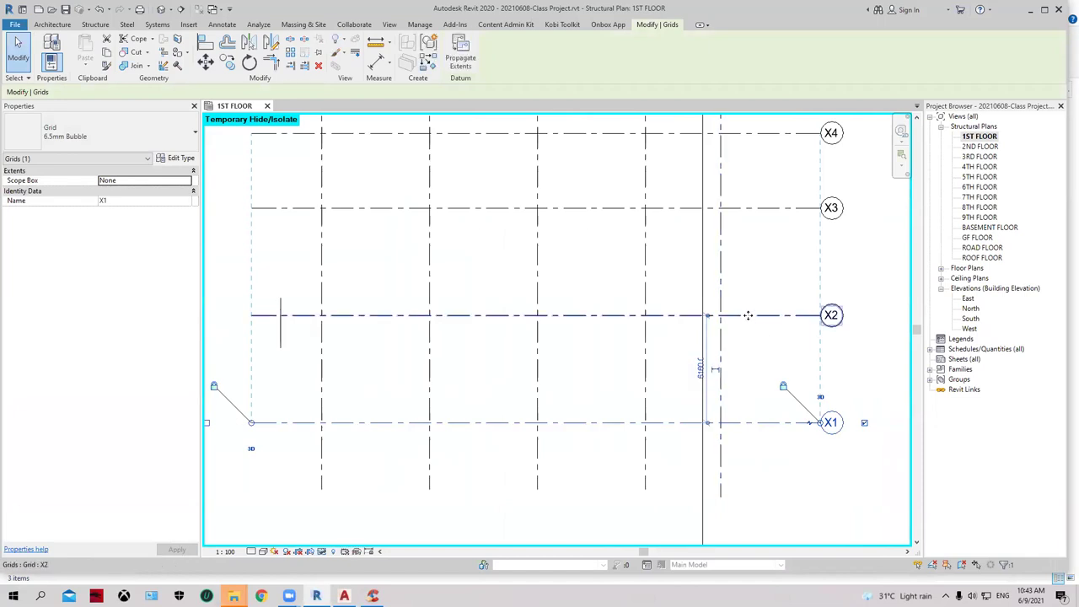
Set grid X2's 6158.3 spacing to 6160 and recheck grid X1.
{"action": "left_click", "coordinate": [749, 316]}
{"action": "scroll", "coordinate": [706, 269], "scroll_direction": "up", "scroll_amount": 2}
{"action": "left_click", "coordinate": [699, 258]}
{"action": "type", "text": "61"}
{"action": "key", "text": "Return"}
{"action": "left_click", "coordinate": [747, 368]}
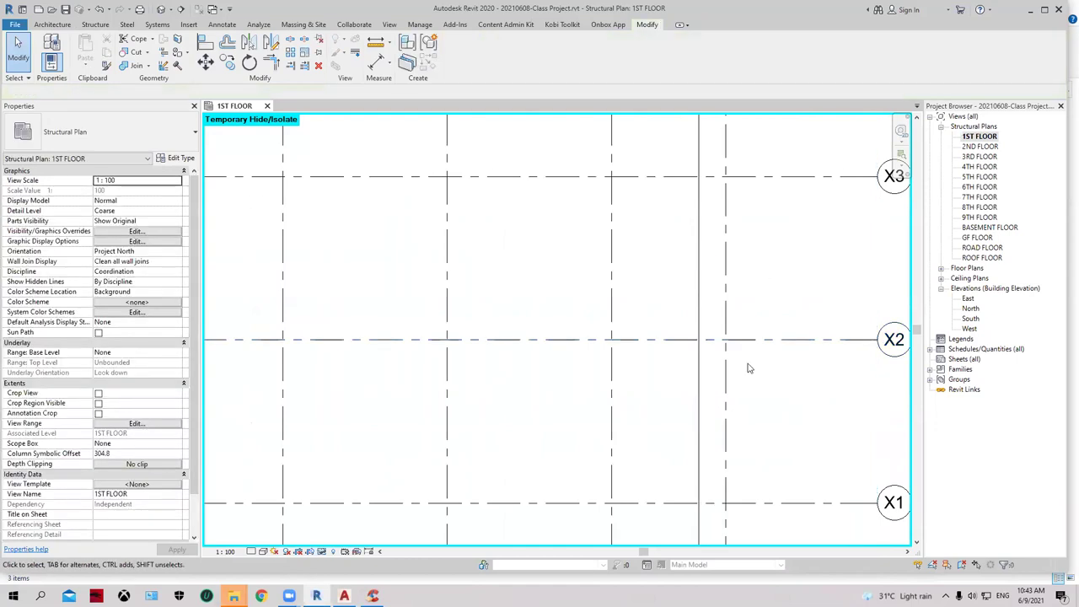
{"action": "left_click", "coordinate": [723, 435]}
{"action": "left_click", "coordinate": [765, 504]}
{"action": "scroll", "coordinate": [700, 426], "scroll_direction": "up", "scroll_amount": 2}
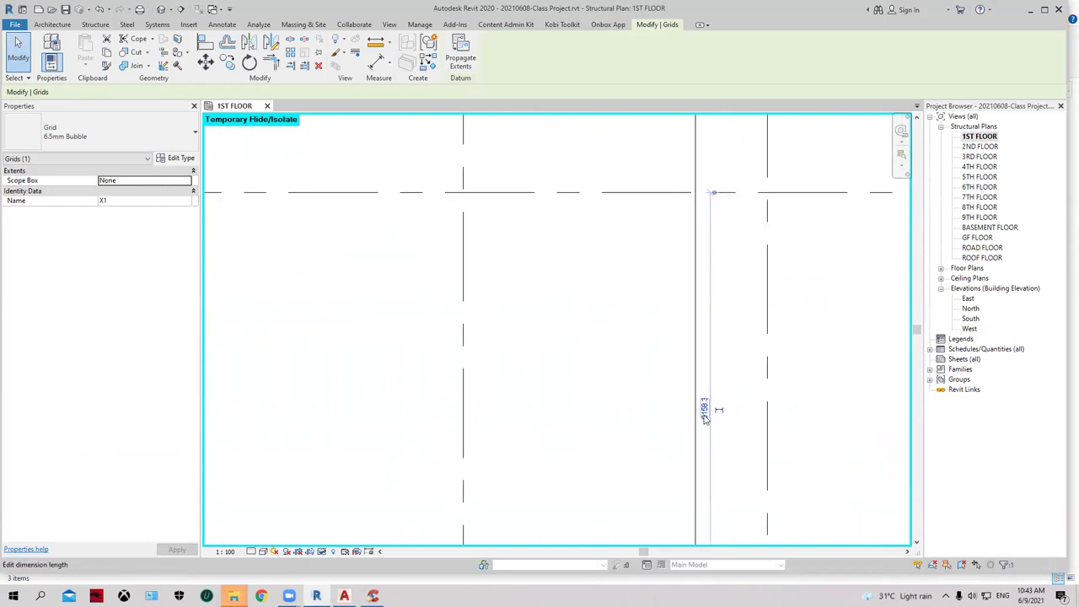
{"action": "scroll", "coordinate": [700, 413], "scroll_direction": "down", "scroll_amount": 4}
{"action": "key", "text": "Escape"}
Window-select grids X2, X3 and X4 and delete them.
{"action": "scroll", "coordinate": [422, 354], "scroll_direction": "up", "scroll_amount": 1}
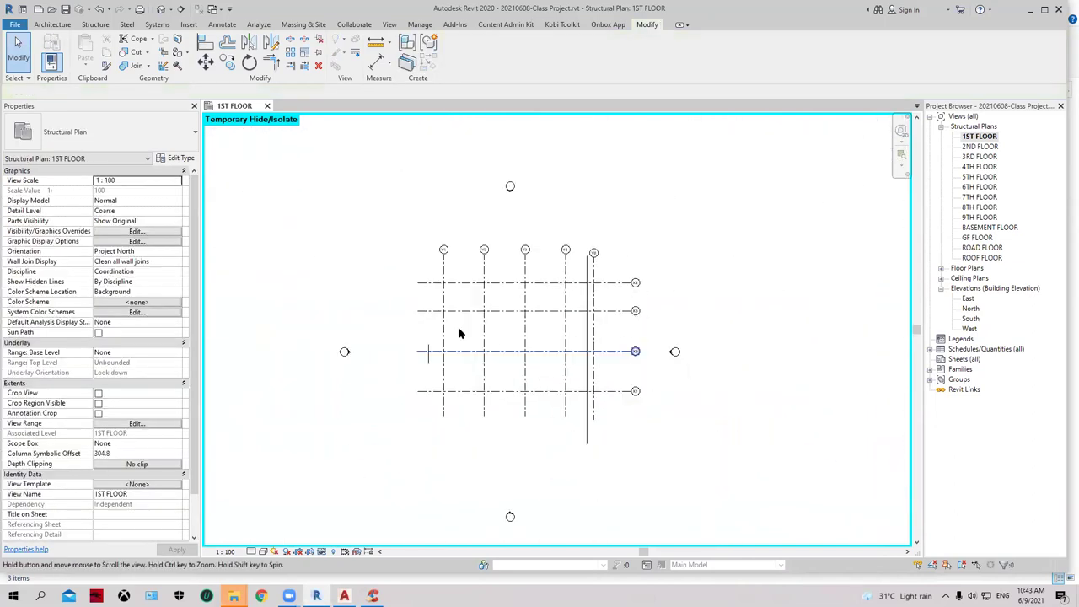
{"action": "scroll", "coordinate": [378, 348], "scroll_direction": "up", "scroll_amount": 1}
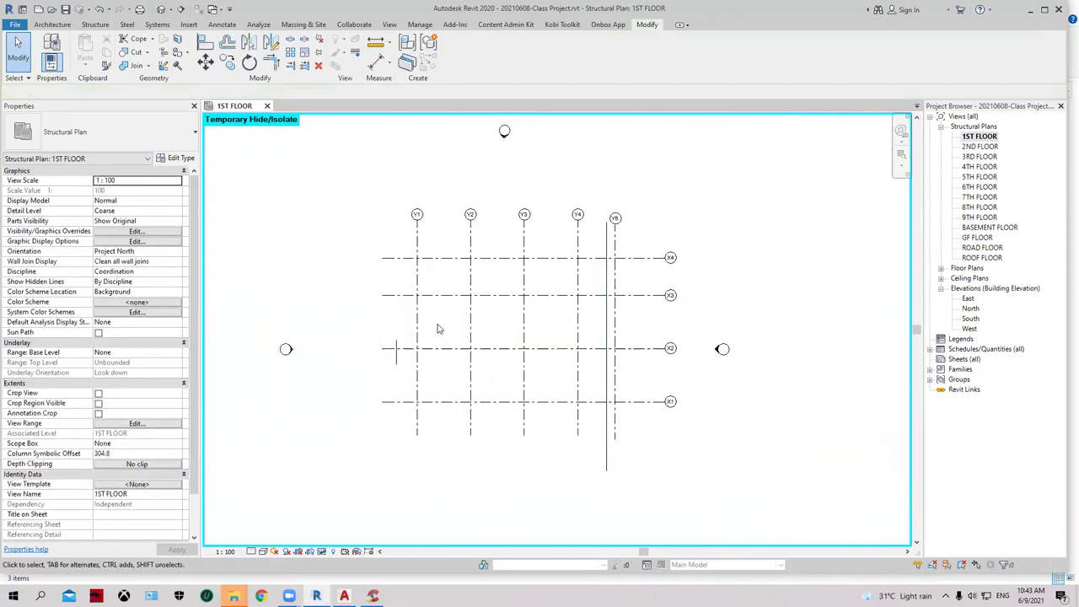
{"action": "scroll", "coordinate": [447, 330], "scroll_direction": "up", "scroll_amount": 1}
{"action": "left_click_drag", "start_coordinate": [776, 392], "coordinate": [730, 215]}
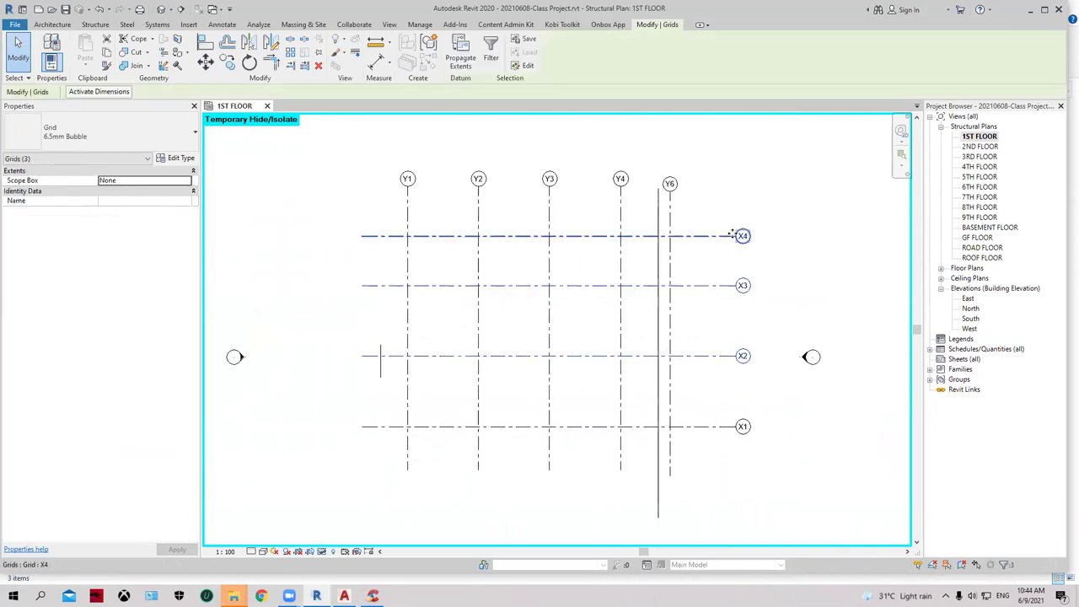
{"action": "key", "text": "h"}
{"action": "key", "text": "h"}
{"action": "scroll", "coordinate": [413, 373], "scroll_direction": "down", "scroll_amount": 2}
{"action": "scroll", "coordinate": [407, 384], "scroll_direction": "up", "scroll_amount": 2}
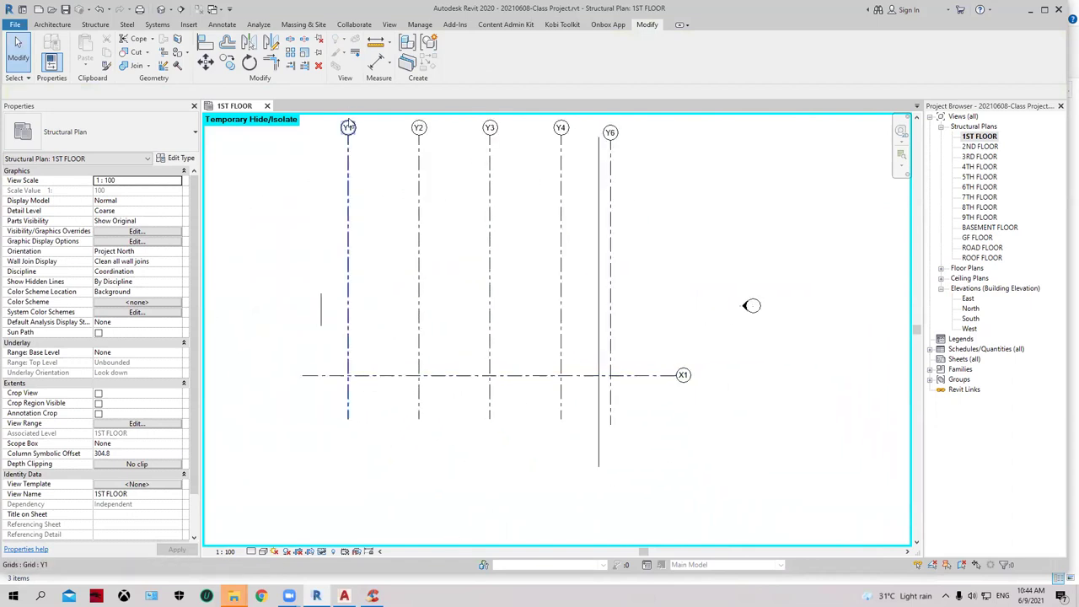
Select grid X1 and grids Y1–Y4 to check their remaining spacings.
{"action": "left_click", "coordinate": [333, 378]}
{"action": "left_click", "coordinate": [348, 406]}
{"action": "scroll", "coordinate": [380, 399], "scroll_direction": "up", "scroll_amount": 3}
{"action": "left_click", "coordinate": [450, 401]}
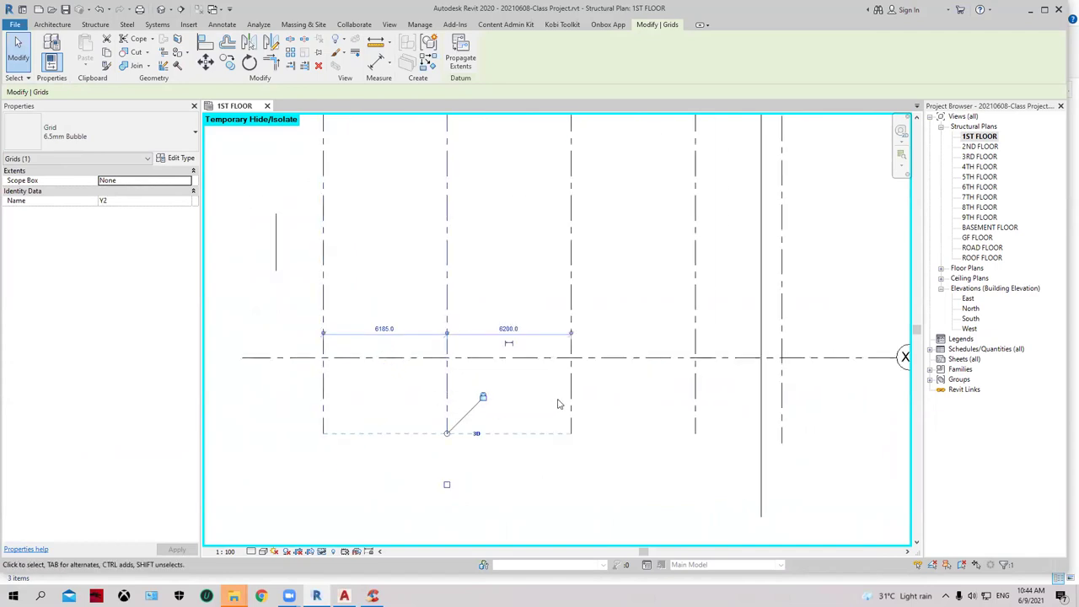
{"action": "left_click", "coordinate": [570, 402]}
{"action": "left_click", "coordinate": [695, 403]}
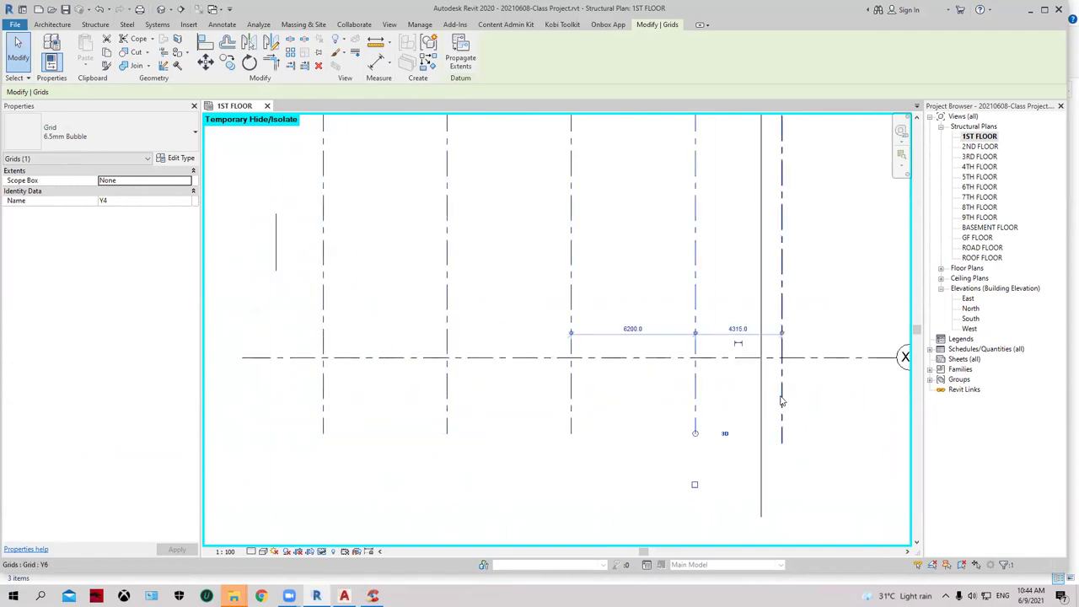
{"action": "key", "text": "Escape"}
{"action": "scroll", "coordinate": [433, 338], "scroll_direction": "down", "scroll_amount": 2}
{"action": "left_click", "coordinate": [357, 397]}
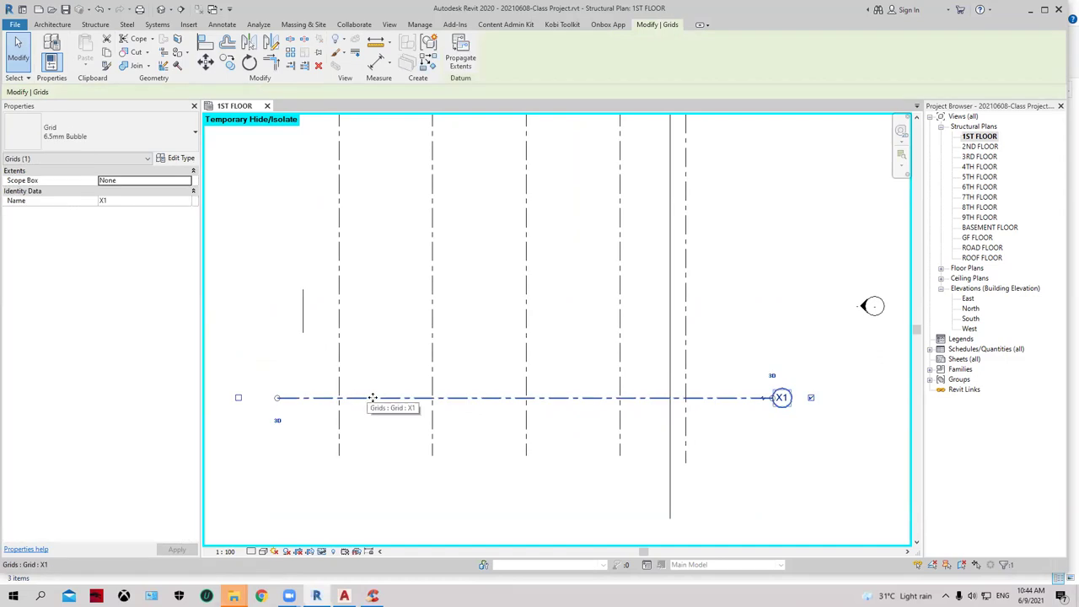
Copy grid X1 upward as new grid Y7, placed 6160 above X1.
{"action": "left_click_drag", "start_coordinate": [374, 386], "coordinate": [377, 324], "text": "ctrl"}
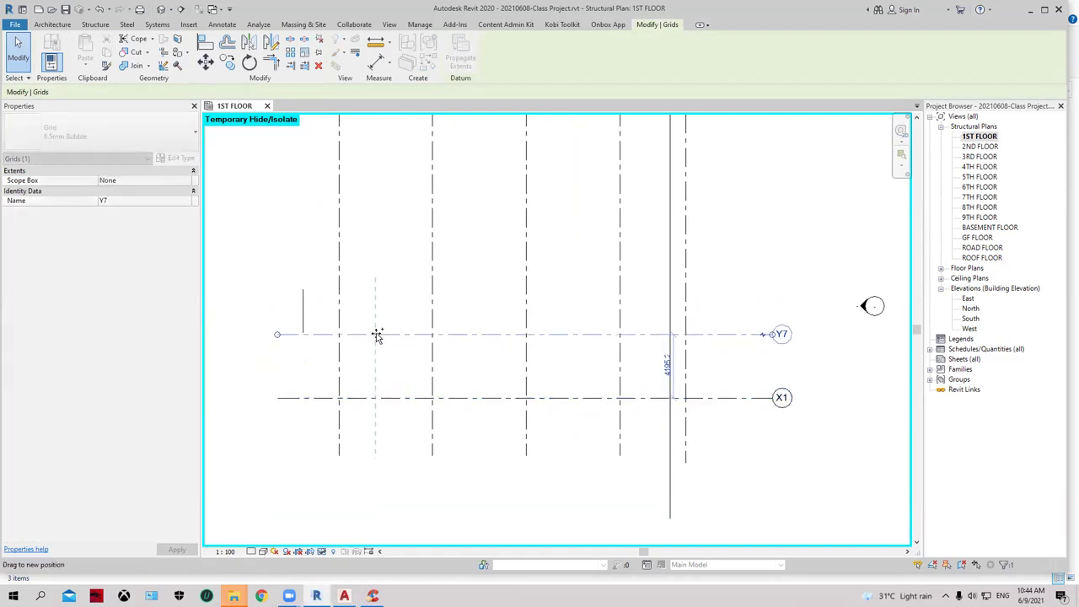
{"action": "left_click", "coordinate": [667, 364]}
{"action": "type", "text": "6160"}
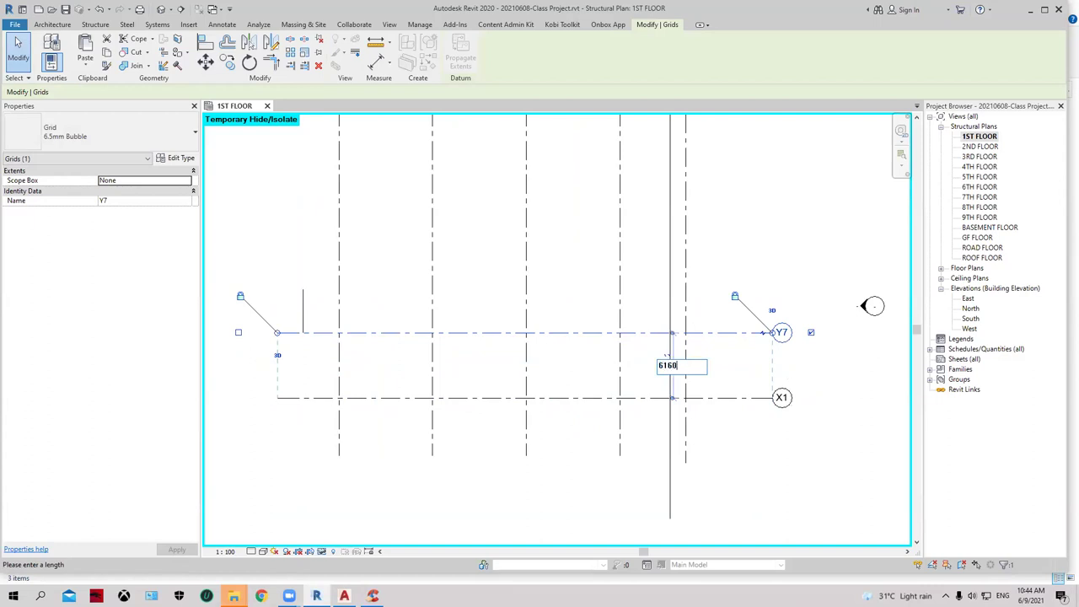
{"action": "key", "text": "Return"}
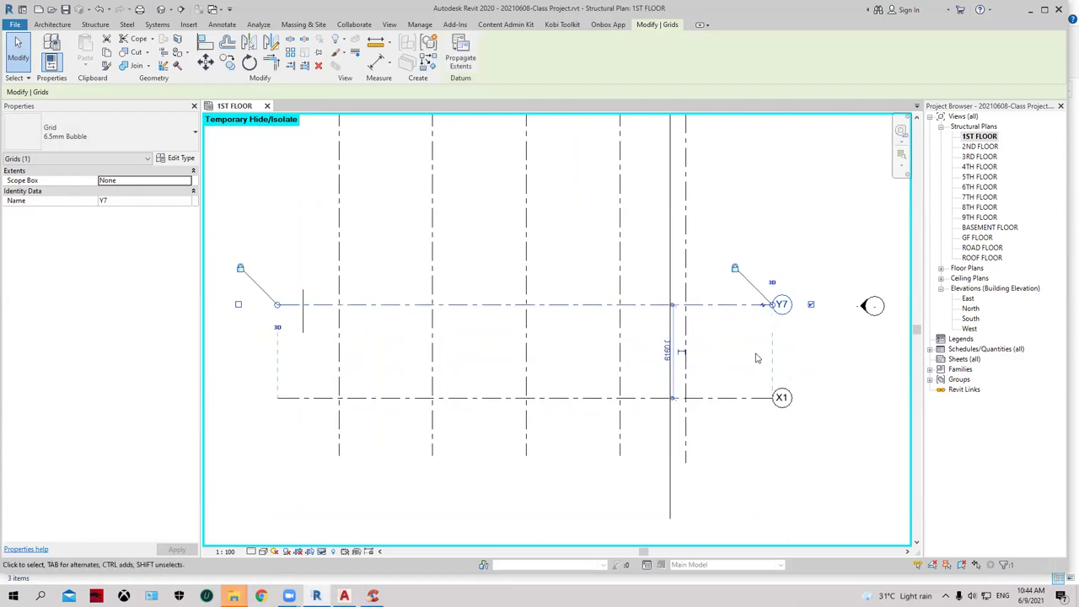
{"action": "left_click", "coordinate": [756, 358]}
{"action": "left_click", "coordinate": [674, 304]}
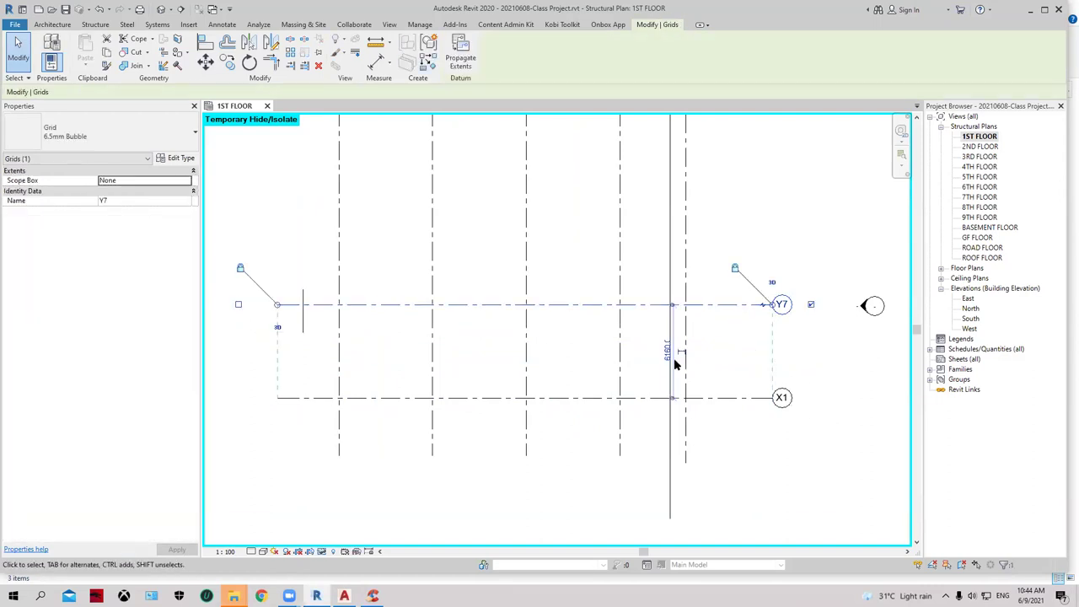
{"action": "left_click", "coordinate": [601, 369]}
{"action": "left_click", "coordinate": [321, 305]}
Frame Y7 and X1 and recheck the Y7 spacing, leaving it unchanged.
{"action": "scroll", "coordinate": [303, 332], "scroll_direction": "up", "scroll_amount": 1}
{"action": "middle_click_drag", "start_coordinate": [354, 337], "coordinate": [374, 340]}
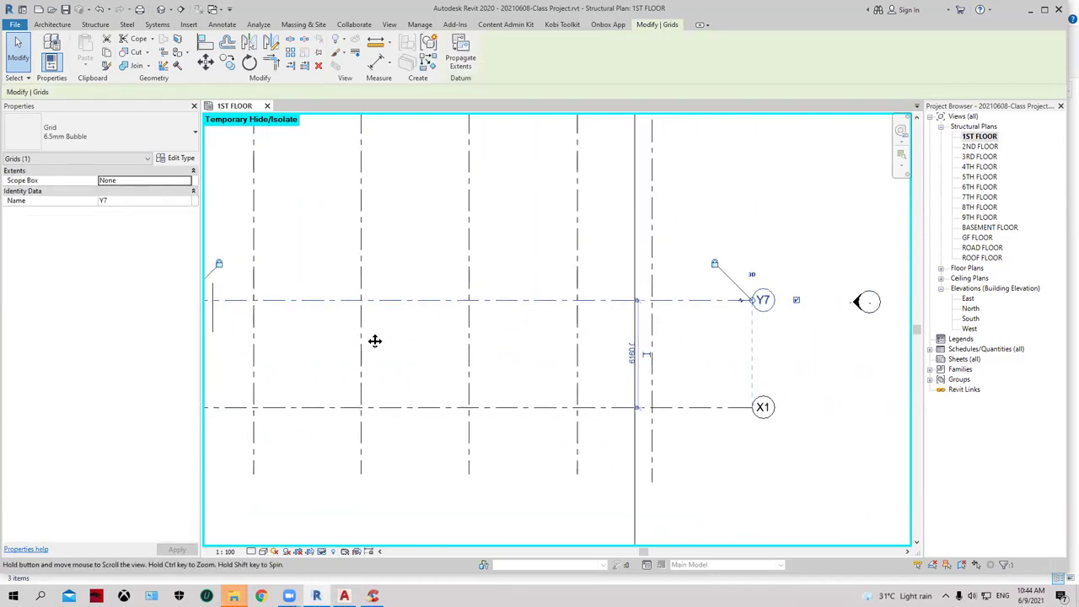
{"action": "scroll", "coordinate": [695, 362], "scroll_direction": "up", "scroll_amount": 2}
{"action": "left_click", "coordinate": [580, 349]}
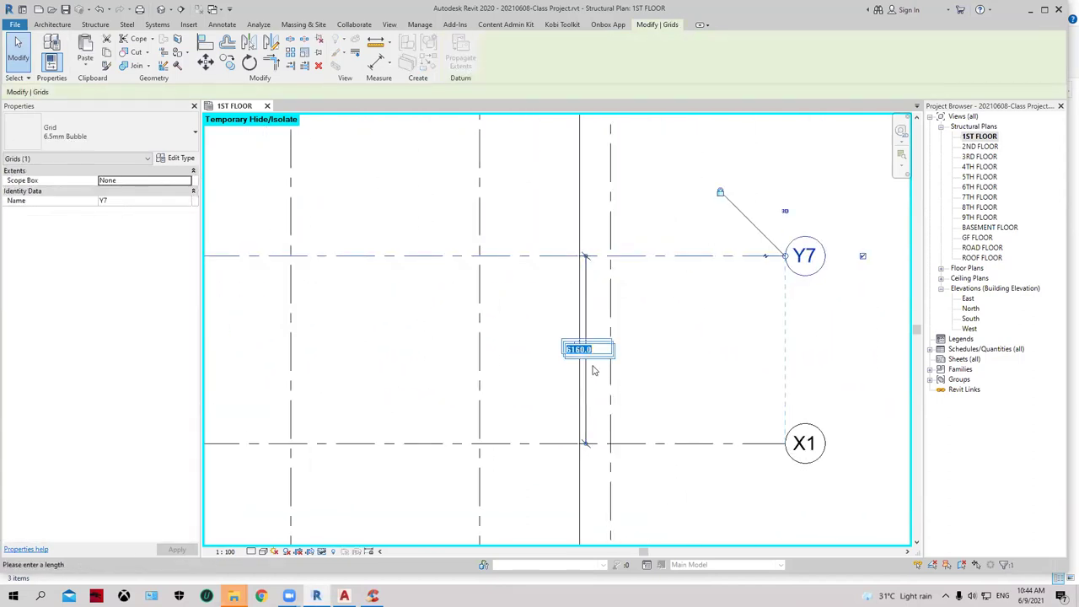
{"action": "scroll", "coordinate": [625, 363], "scroll_direction": "down", "scroll_amount": 3}
{"action": "key", "text": "Escape"}
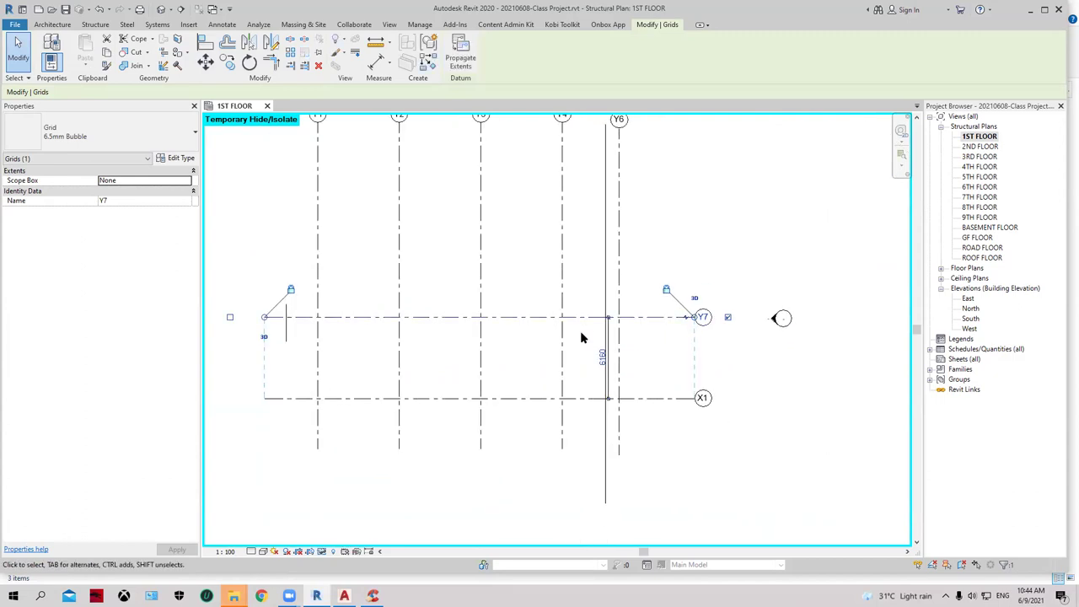
{"action": "key", "text": "Escape"}
{"action": "left_click", "coordinate": [226, 63]}
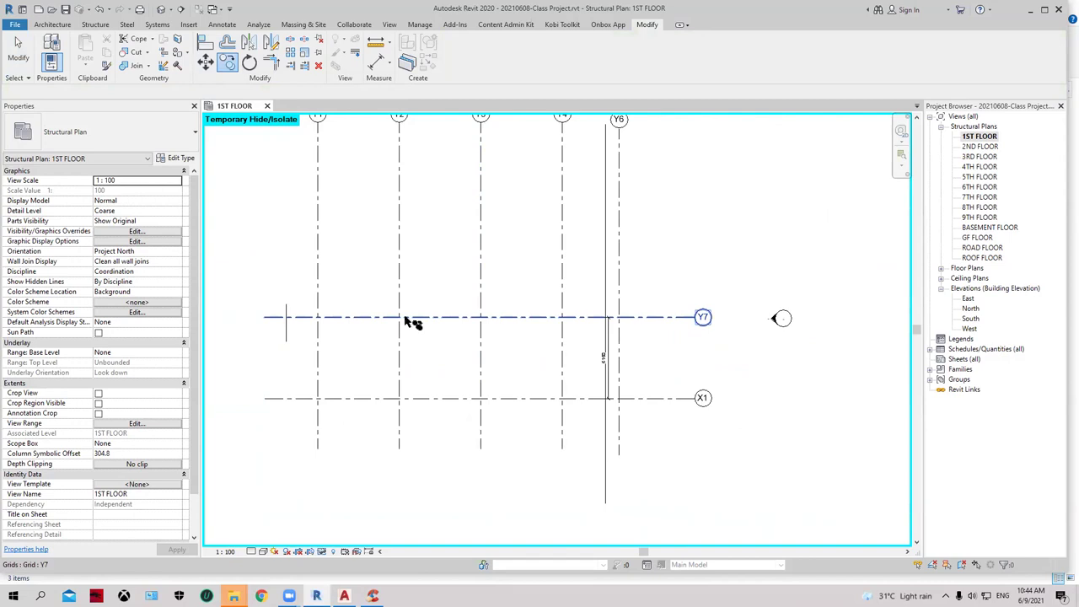
Copy grid Y7 upward by 6160 to create grid Y8.
{"action": "key", "text": "Escape"}
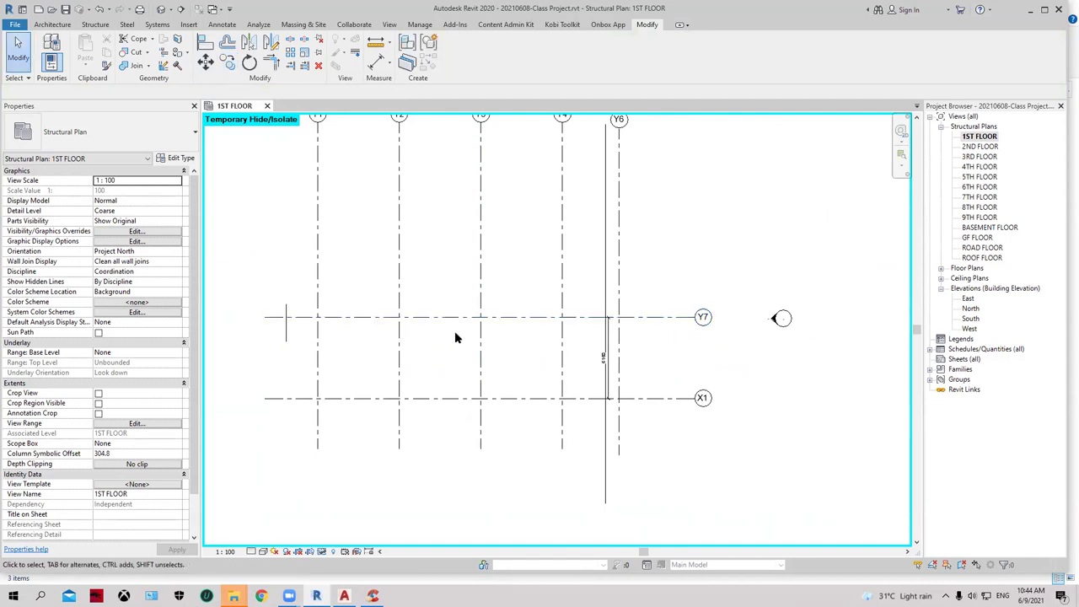
{"action": "left_click", "coordinate": [428, 318]}
{"action": "left_click", "coordinate": [227, 64]}
{"action": "scroll", "coordinate": [398, 317], "scroll_direction": "up", "scroll_amount": 2}
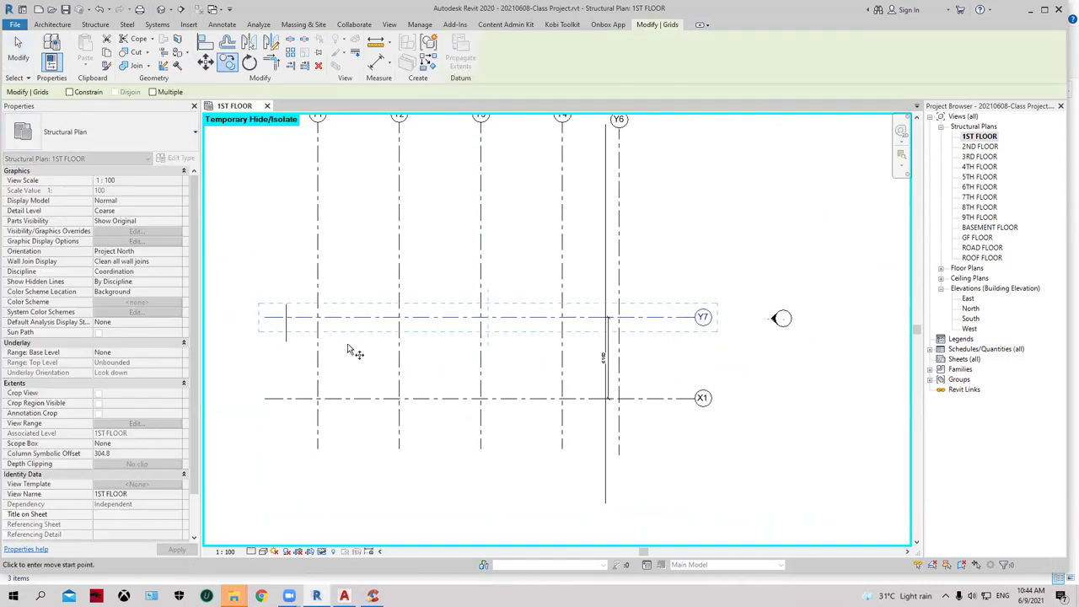
{"action": "left_click", "coordinate": [398, 317]}
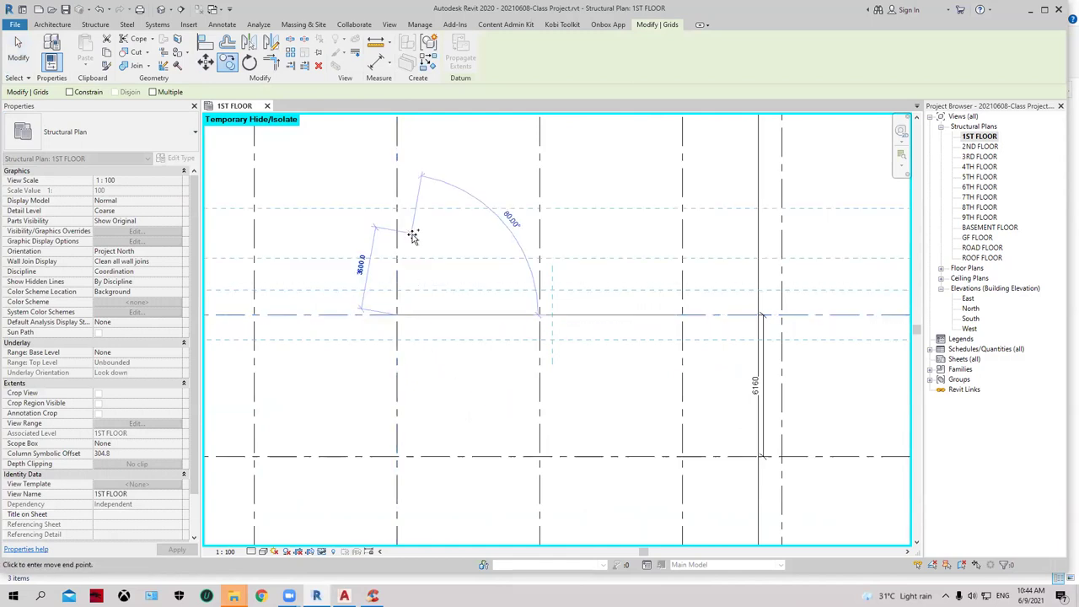
{"action": "type", "text": "6160"}
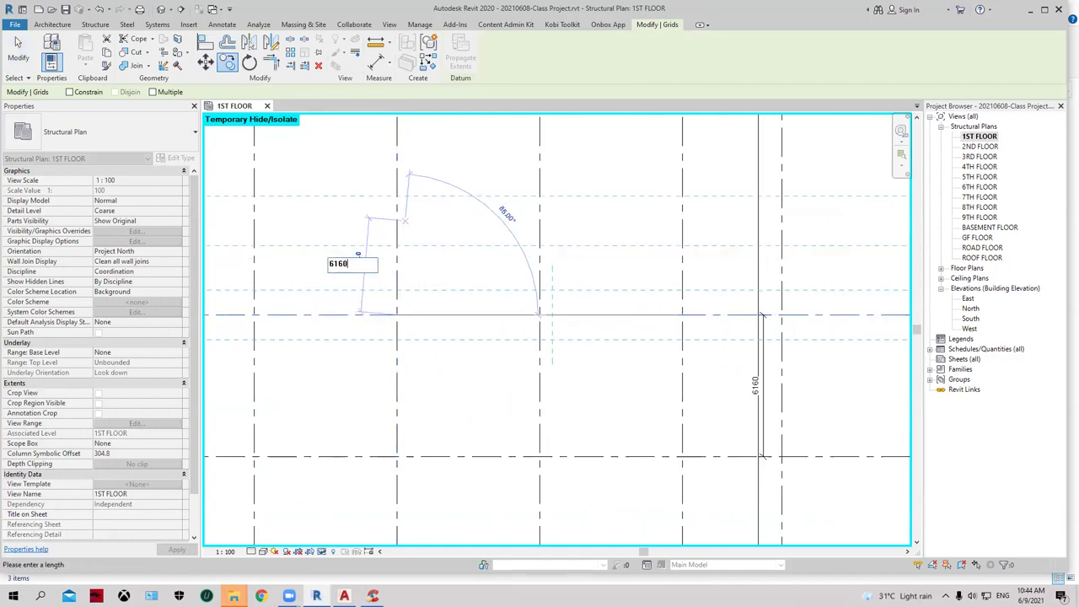
{"action": "key", "text": "Return"}
{"action": "scroll", "coordinate": [431, 270], "scroll_direction": "down", "scroll_amount": 1}
{"action": "scroll", "coordinate": [430, 270], "scroll_direction": "down", "scroll_amount": 1}
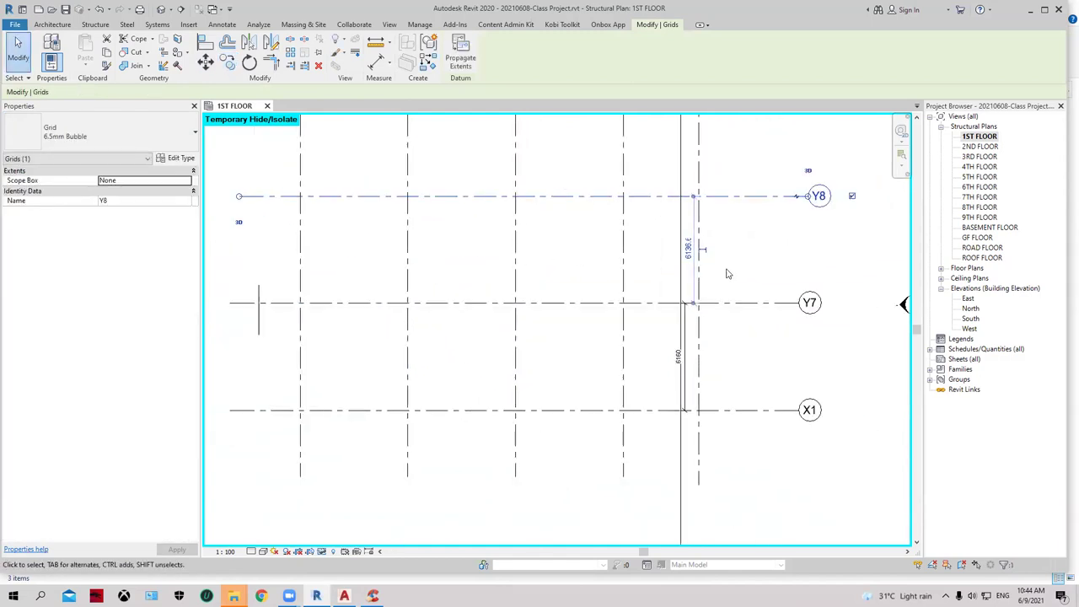
{"action": "left_click", "coordinate": [727, 273]}
Set the spacing between grids Y7 and Y8 to 6160.
{"action": "left_click", "coordinate": [691, 212]}
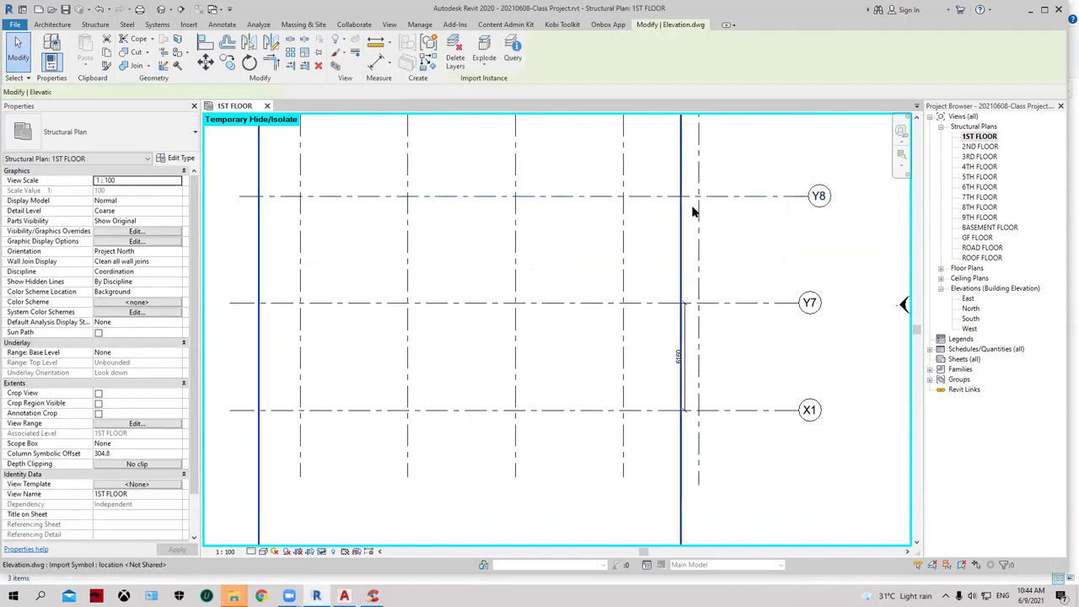
{"action": "left_click", "coordinate": [698, 213]}
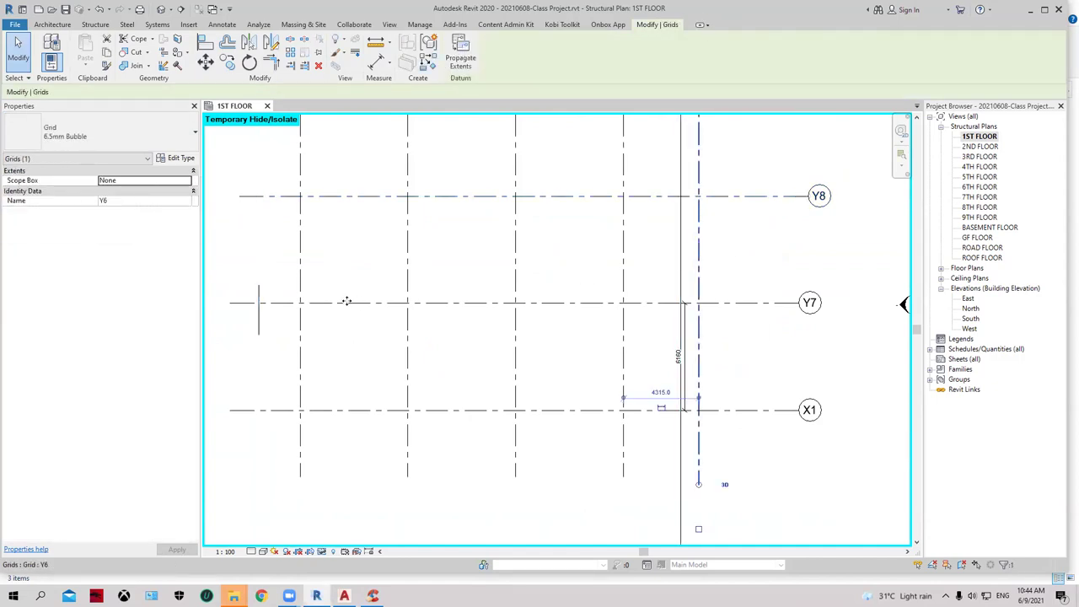
{"action": "left_click", "coordinate": [687, 303]}
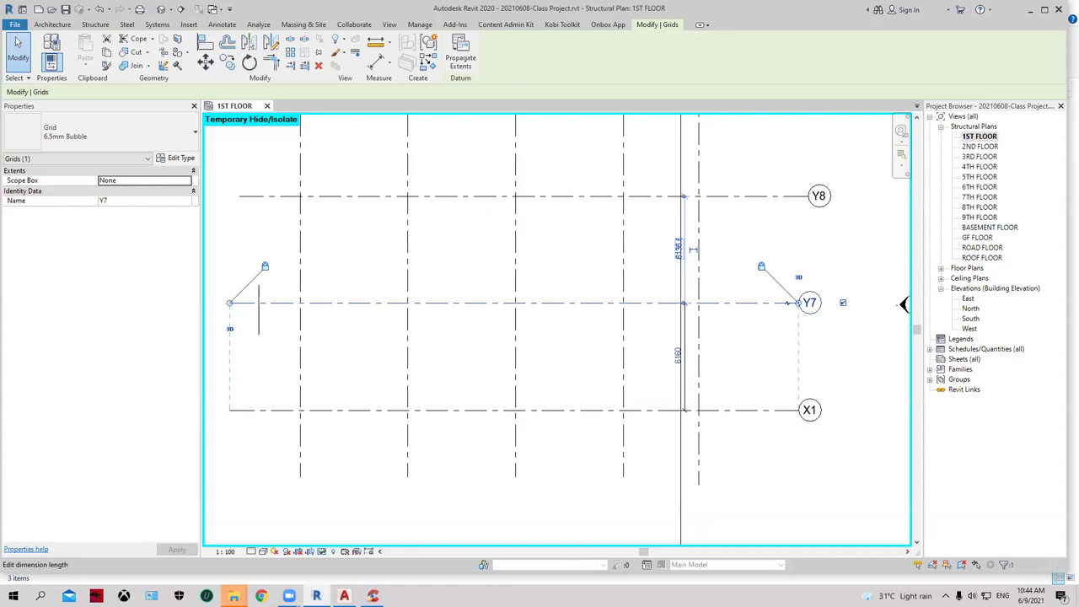
{"action": "left_click", "coordinate": [679, 248]}
{"action": "type", "text": "616"}
{"action": "key", "text": "Return"}
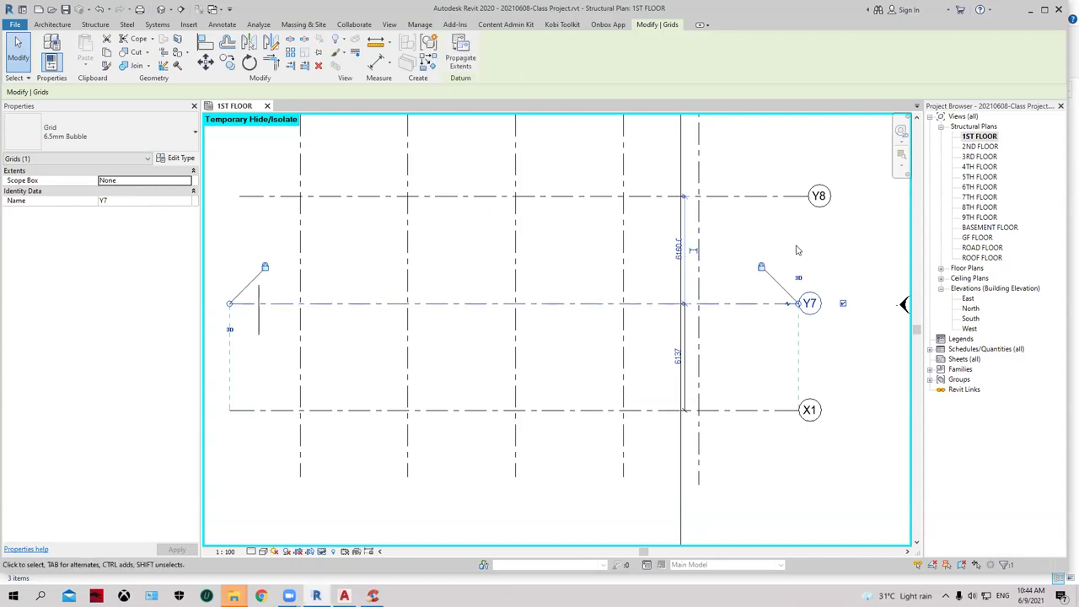
{"action": "key", "text": "Escape"}
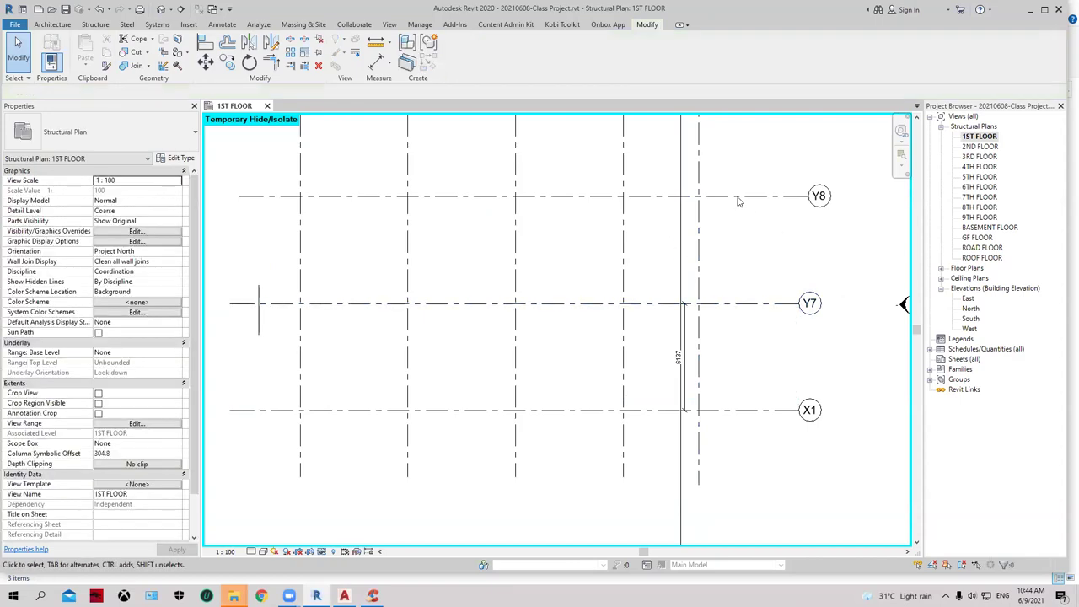
Delete the 6137 dimension between grids Y7 and X1.
{"action": "left_click", "coordinate": [692, 356]}
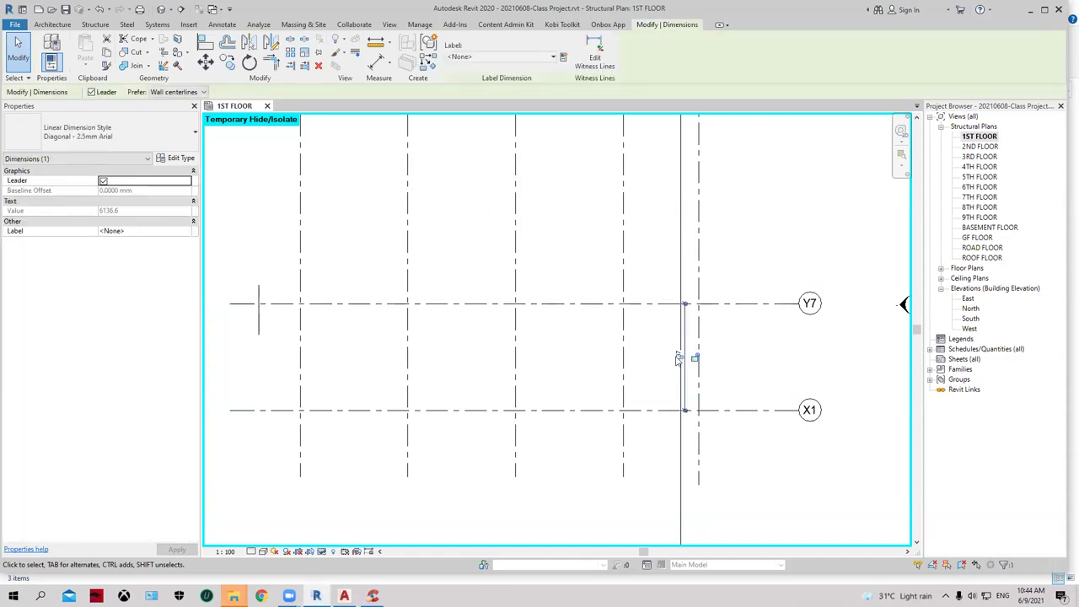
{"action": "scroll", "coordinate": [677, 359], "scroll_direction": "up", "scroll_amount": 3}
{"action": "scroll", "coordinate": [671, 364], "scroll_direction": "up", "scroll_amount": 2}
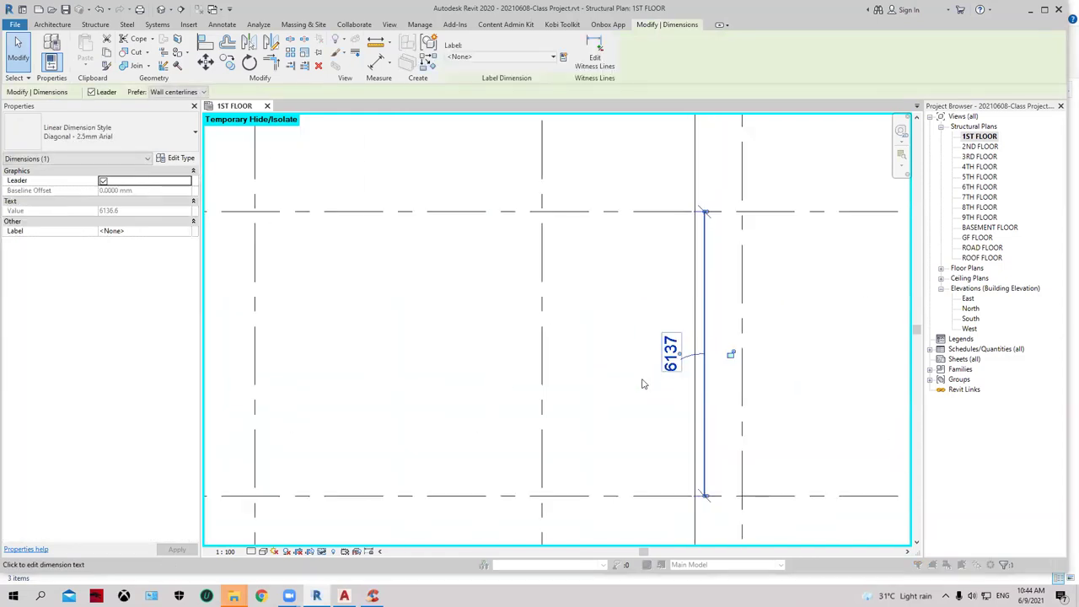
{"action": "key", "text": "Escape"}
{"action": "scroll", "coordinate": [666, 381], "scroll_direction": "down", "scroll_amount": 5}
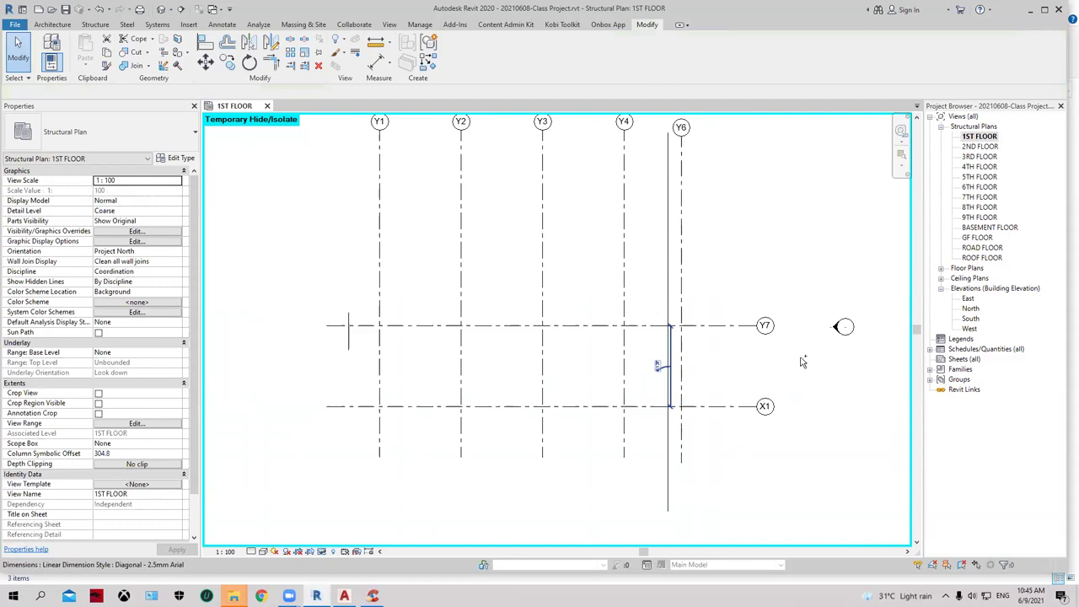
{"action": "scroll", "coordinate": [691, 367], "scroll_direction": "up", "scroll_amount": 1}
{"action": "left_click", "coordinate": [684, 355]}
{"action": "key", "text": "Delete"}
Review the X1 and Y7 grid spacings without changing them.
{"action": "left_click", "coordinate": [281, 410]}
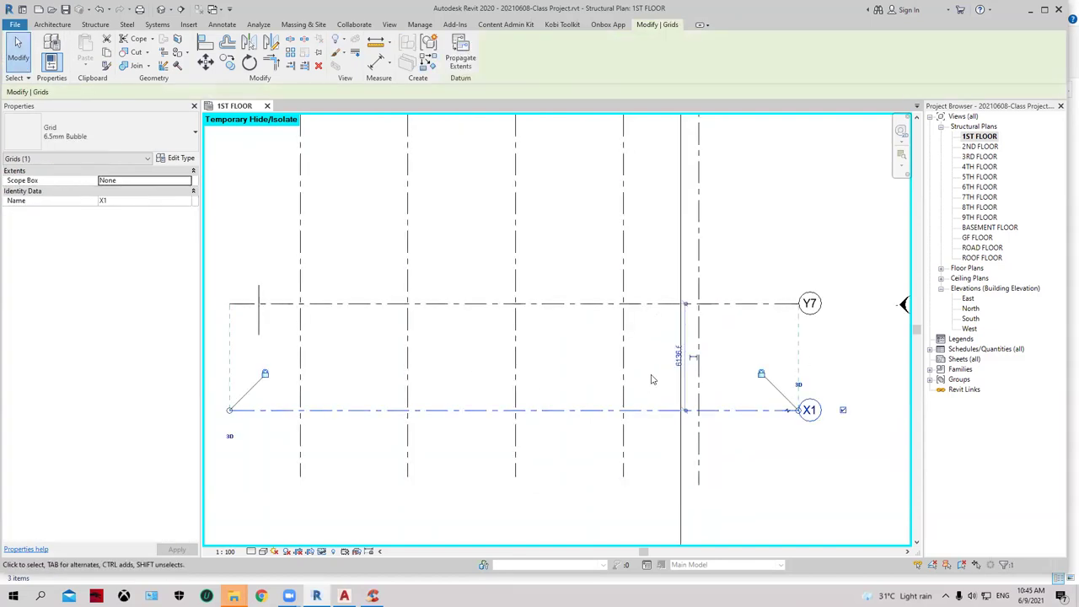
{"action": "scroll", "coordinate": [666, 371], "scroll_direction": "up", "scroll_amount": 1}
{"action": "left_click", "coordinate": [683, 352]}
{"action": "key", "text": "Escape"}
{"action": "key", "text": "Escape"}
{"action": "scroll", "coordinate": [667, 345], "scroll_direction": "down", "scroll_amount": 1}
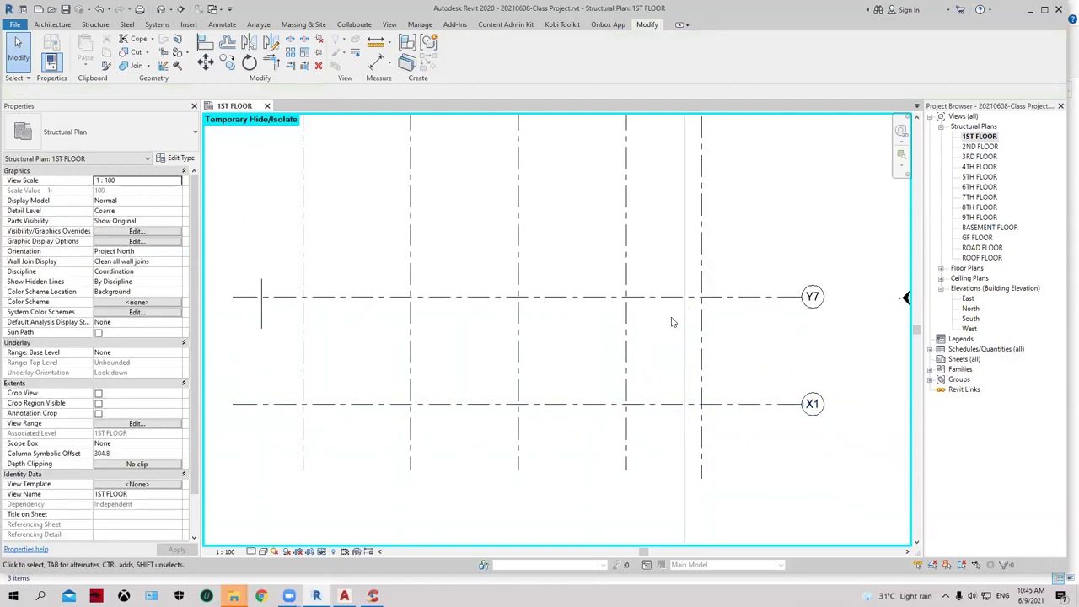
{"action": "left_click", "coordinate": [673, 302]}
{"action": "middle_click_drag", "start_coordinate": [581, 351], "coordinate": [604, 387]}
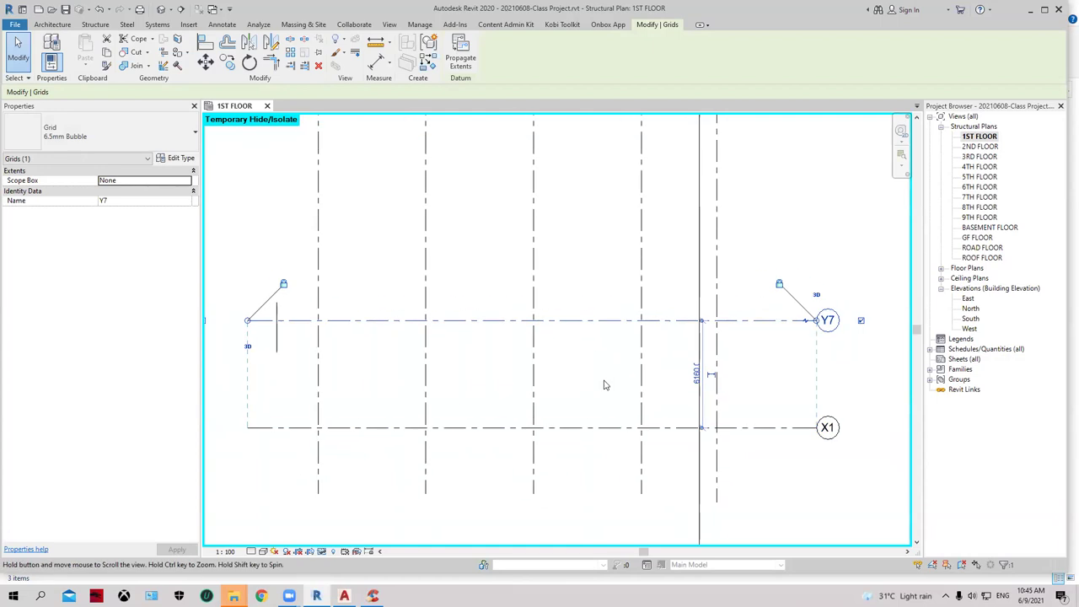
{"action": "key", "text": "Escape"}
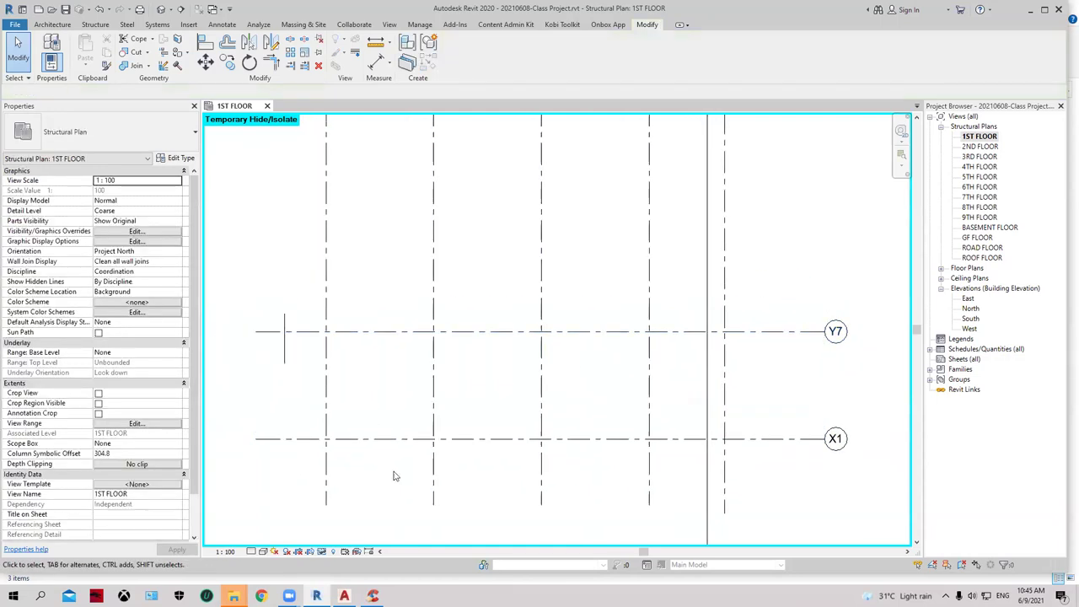
{"action": "left_click", "coordinate": [458, 333]}
Copy grid Y7 upward as Y9 and fix its spacing at 6160 above Y7.
{"action": "left_click_drag", "start_coordinate": [445, 331], "coordinate": [463, 229], "text": "ctrl"}
{"action": "left_click", "coordinate": [512, 269]}
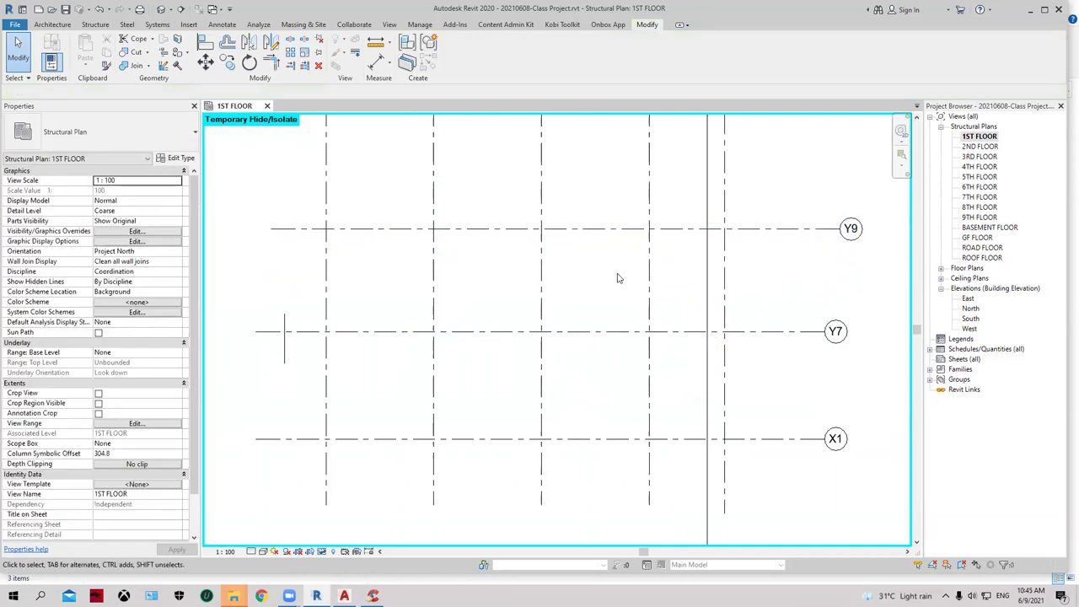
{"action": "left_click", "coordinate": [666, 229]}
{"action": "left_click", "coordinate": [719, 280]}
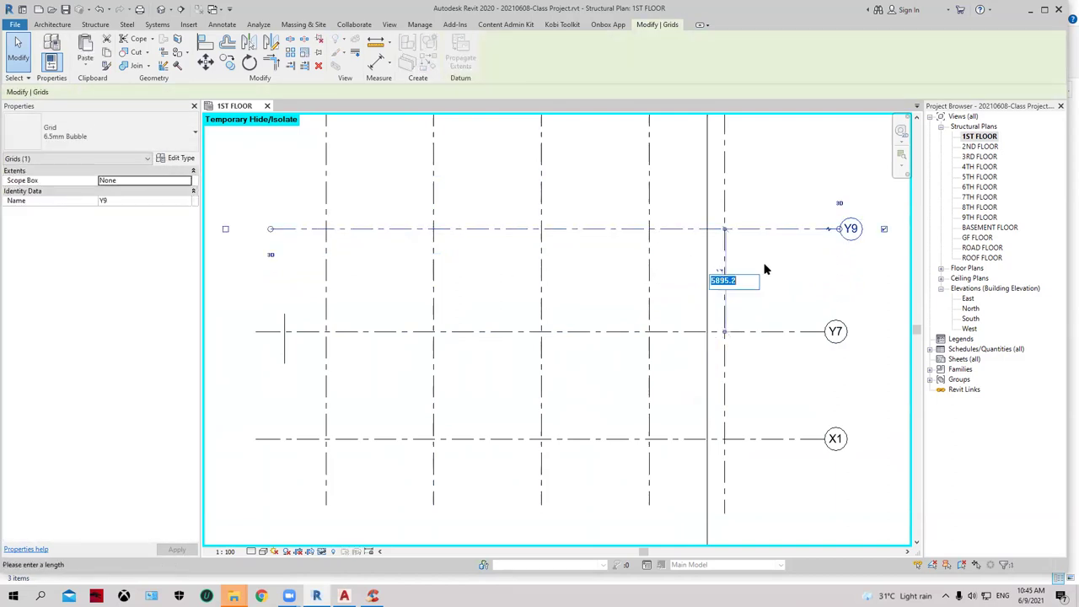
{"action": "key", "text": "Return"}
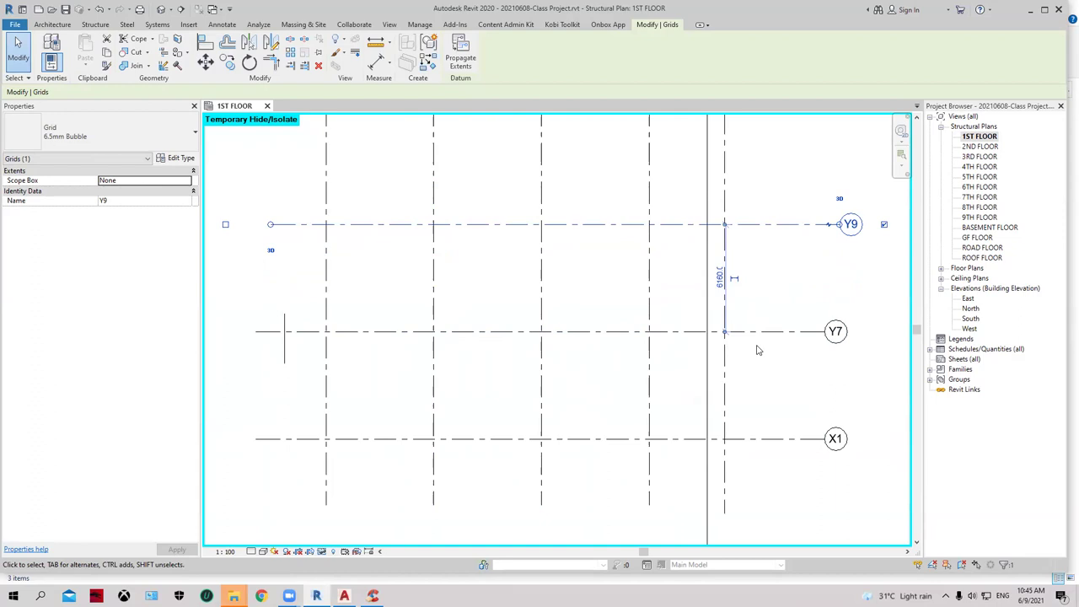
Check the X1 and Y7 grid spacings and re-centre the grids in the plan.
{"action": "left_click", "coordinate": [743, 438]}
{"action": "left_click", "coordinate": [740, 430]}
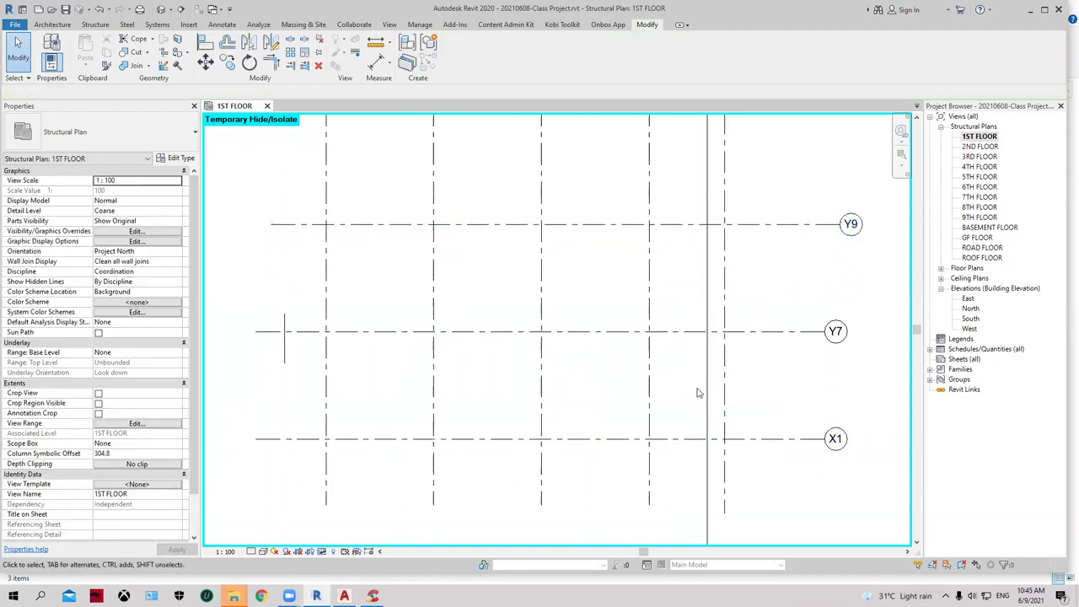
{"action": "left_click", "coordinate": [740, 437]}
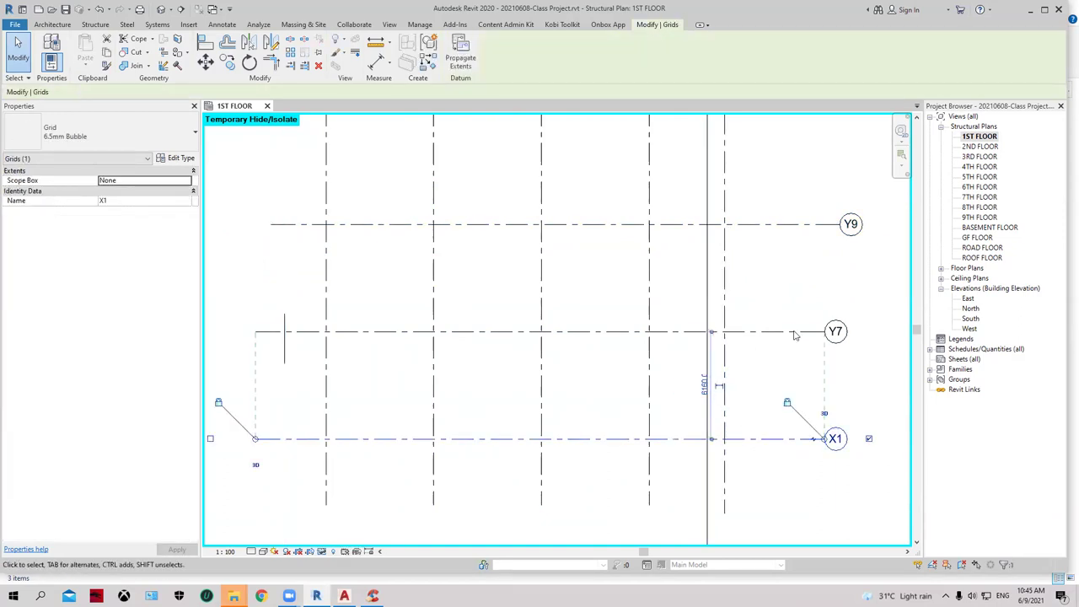
{"action": "left_click", "coordinate": [702, 330]}
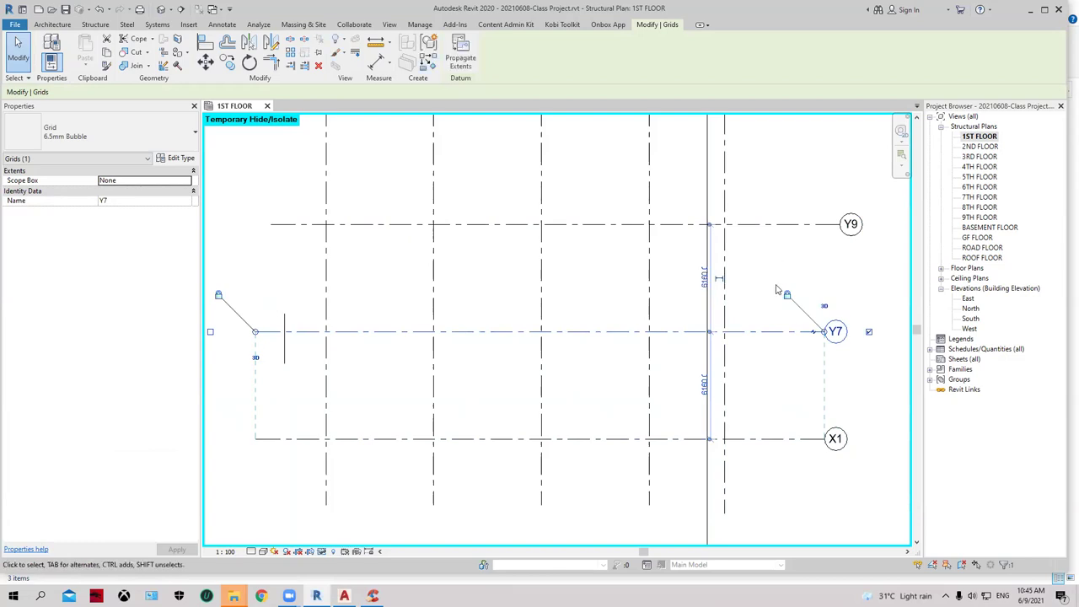
{"action": "scroll", "coordinate": [780, 288], "scroll_direction": "down", "scroll_amount": 2}
{"action": "left_click", "coordinate": [832, 271]}
{"action": "scroll", "coordinate": [770, 277], "scroll_direction": "up", "scroll_amount": 1}
{"action": "middle_click_drag", "start_coordinate": [771, 278], "coordinate": [652, 302]}
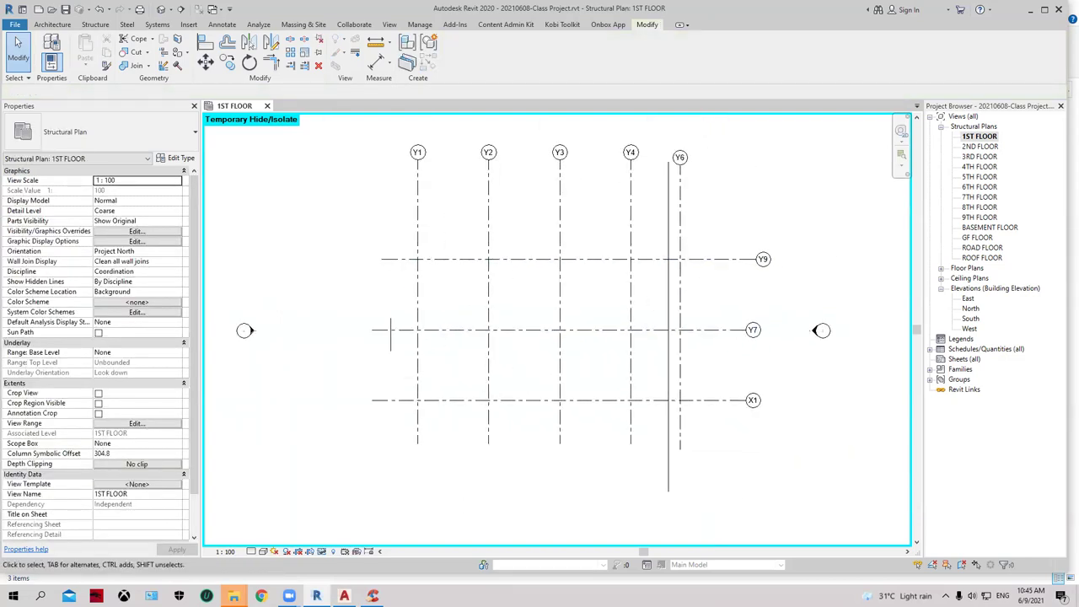
Pan the AutoCAD ground-floor drawing to read the 6160 and 4315 spacings of grids X2–X4.
{"action": "left_click", "coordinate": [344, 596]}
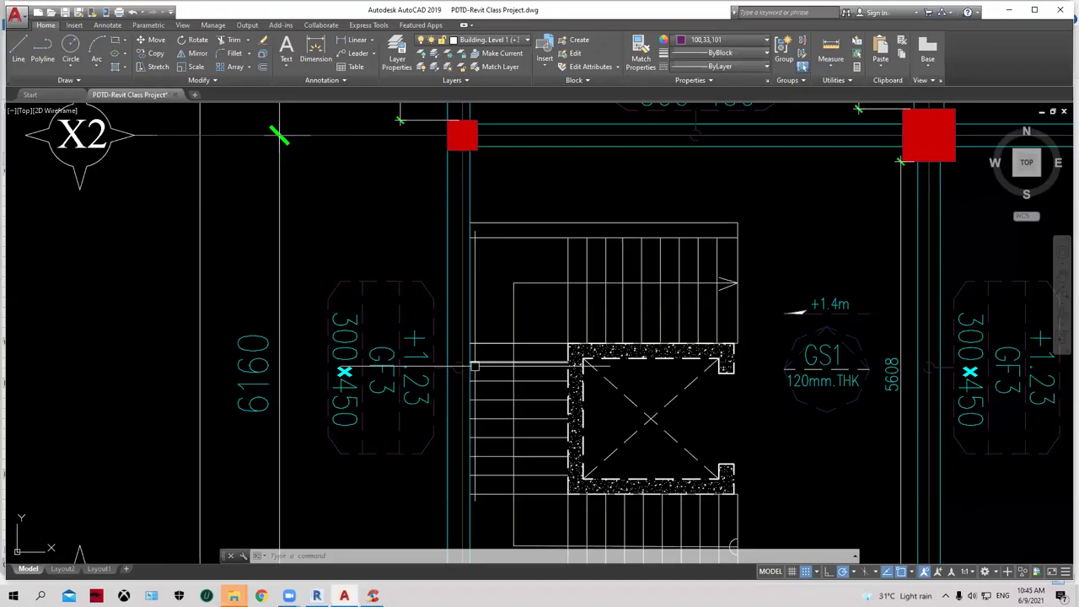
{"action": "scroll", "coordinate": [475, 367], "scroll_direction": "down", "scroll_amount": 4}
{"action": "middle_click_drag", "start_coordinate": [404, 251], "coordinate": [297, 422]}
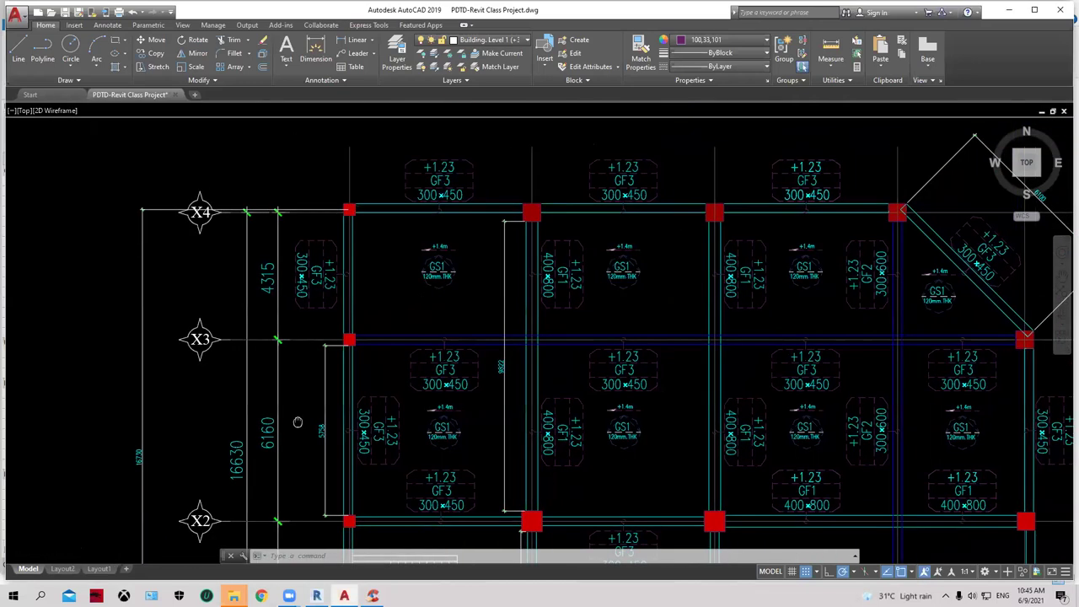
{"action": "scroll", "coordinate": [306, 305], "scroll_direction": "up", "scroll_amount": 2}
{"action": "scroll", "coordinate": [259, 317], "scroll_direction": "down", "scroll_amount": 2}
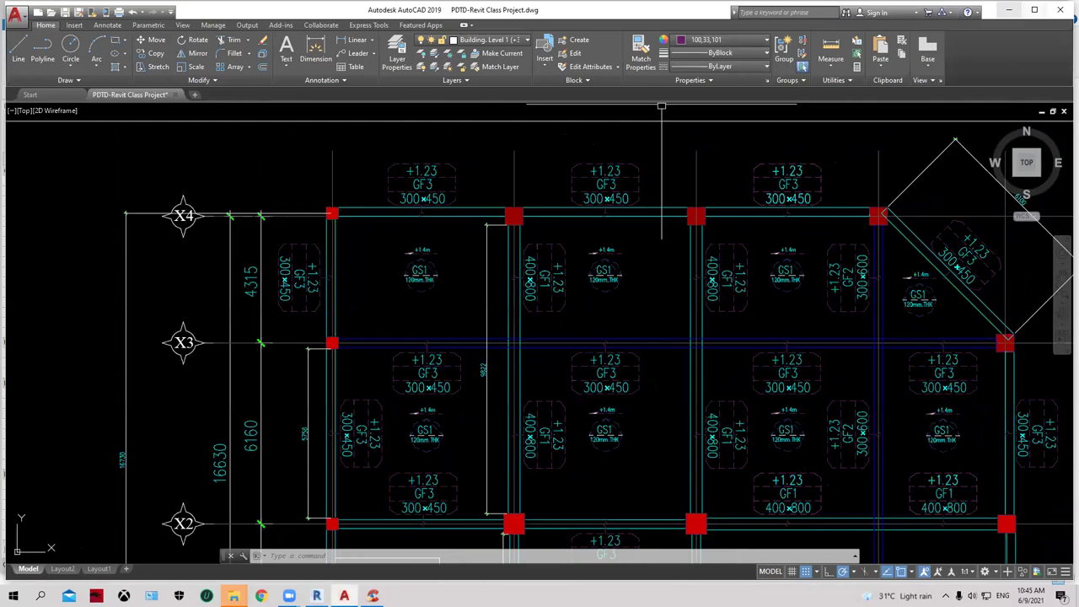
Back in Revit, undo to restore grid Y10 and set its spacing above Y9 to 4315.
{"action": "key", "text": "alt+Tab"}
{"action": "left_click", "coordinate": [536, 194]}
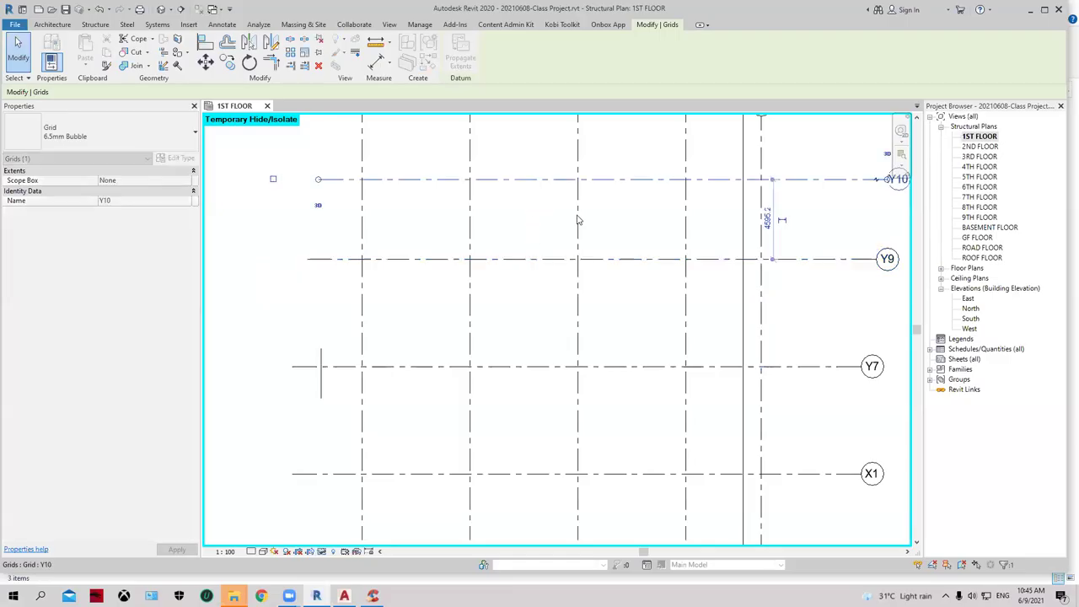
{"action": "key", "text": "ctrl+z"}
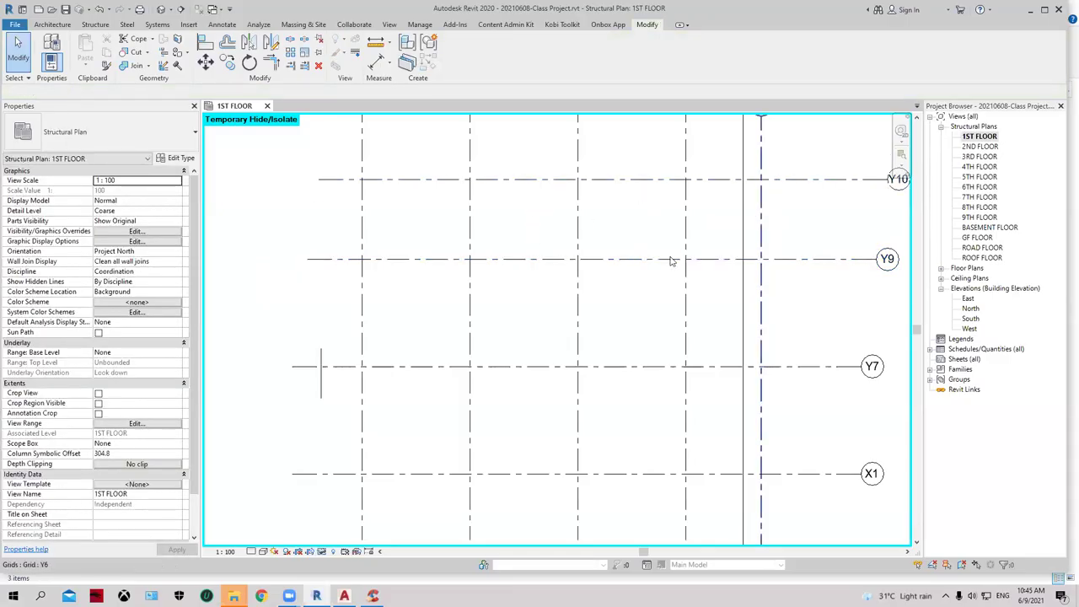
{"action": "left_click", "coordinate": [671, 259]}
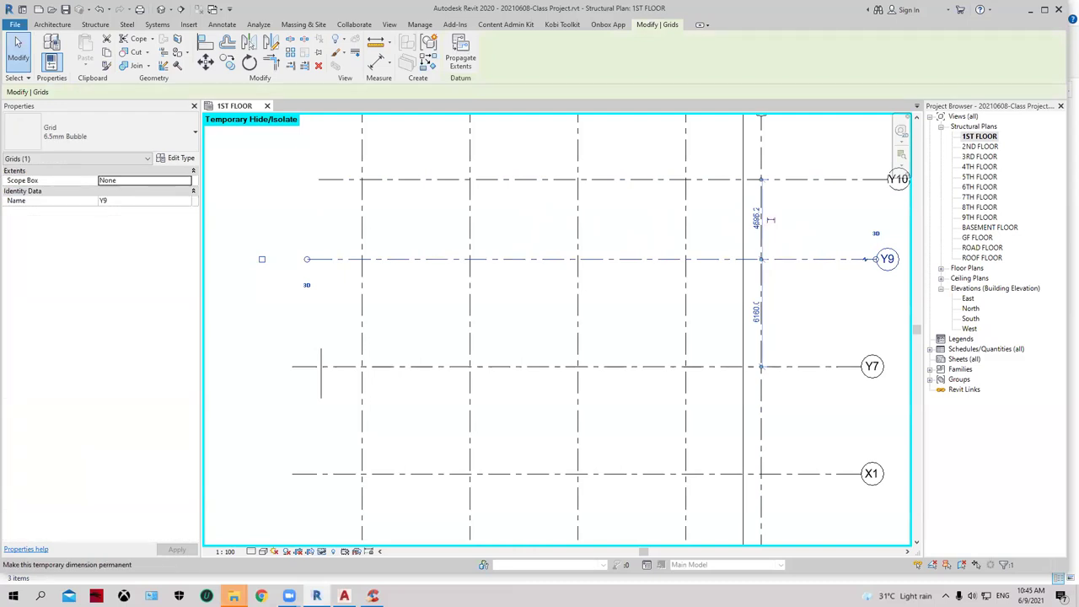
{"action": "left_click", "coordinate": [770, 219]}
{"action": "type", "text": "45"}
{"action": "key", "text": "Return"}
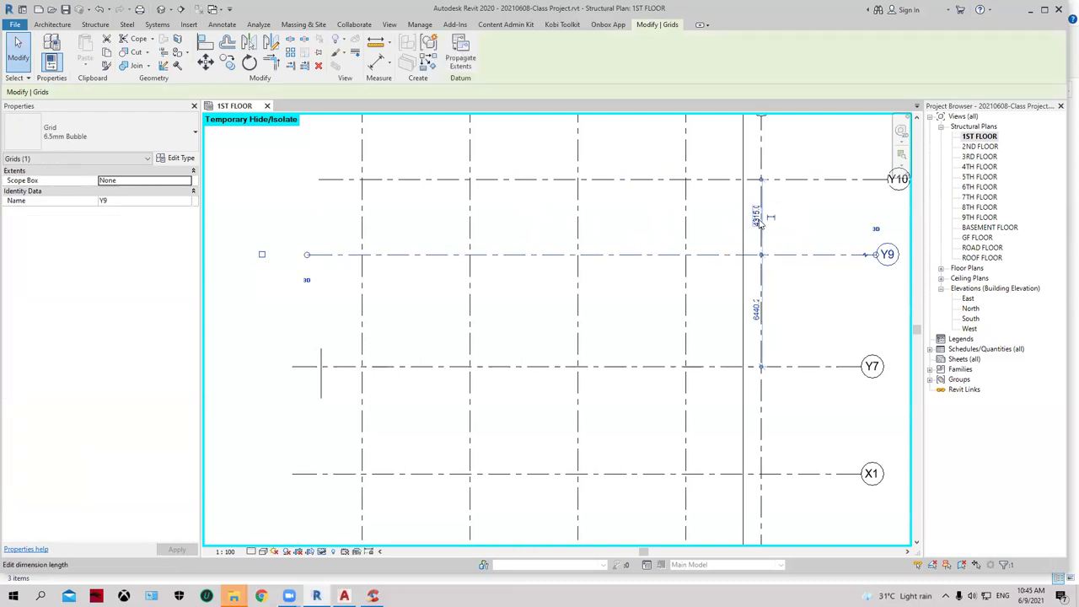
{"action": "left_click", "coordinate": [777, 331]}
Inspect the temporary spacings of grids X1 and Y7.
{"action": "left_click", "coordinate": [769, 318]}
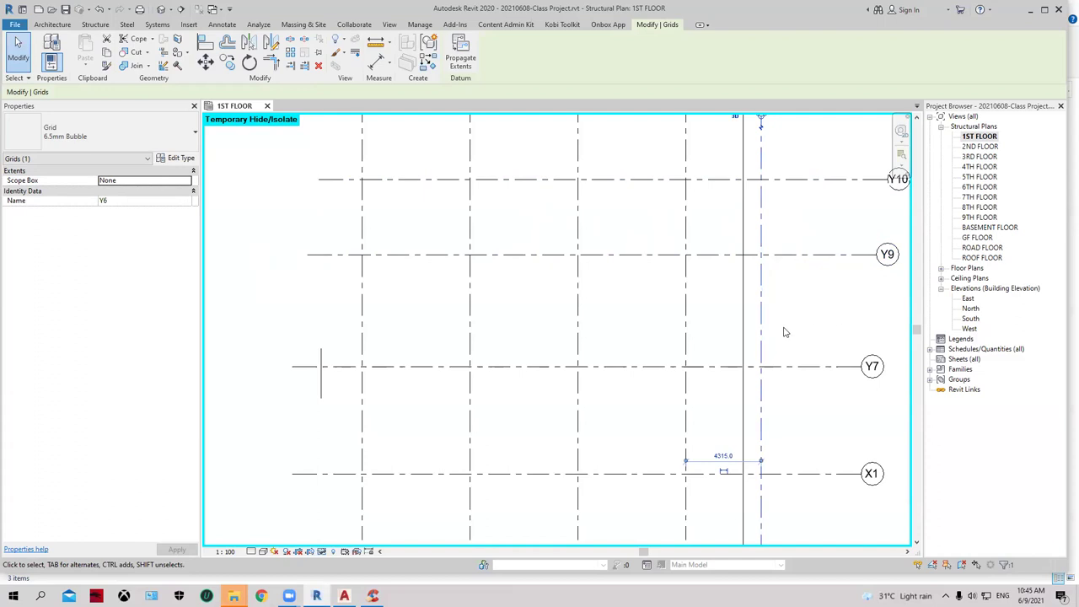
{"action": "left_click", "coordinate": [783, 332]}
{"action": "scroll", "coordinate": [792, 332], "scroll_direction": "down", "scroll_amount": 2}
{"action": "left_click", "coordinate": [377, 449]}
{"action": "left_click", "coordinate": [388, 368]}
{"action": "left_click", "coordinate": [435, 353]}
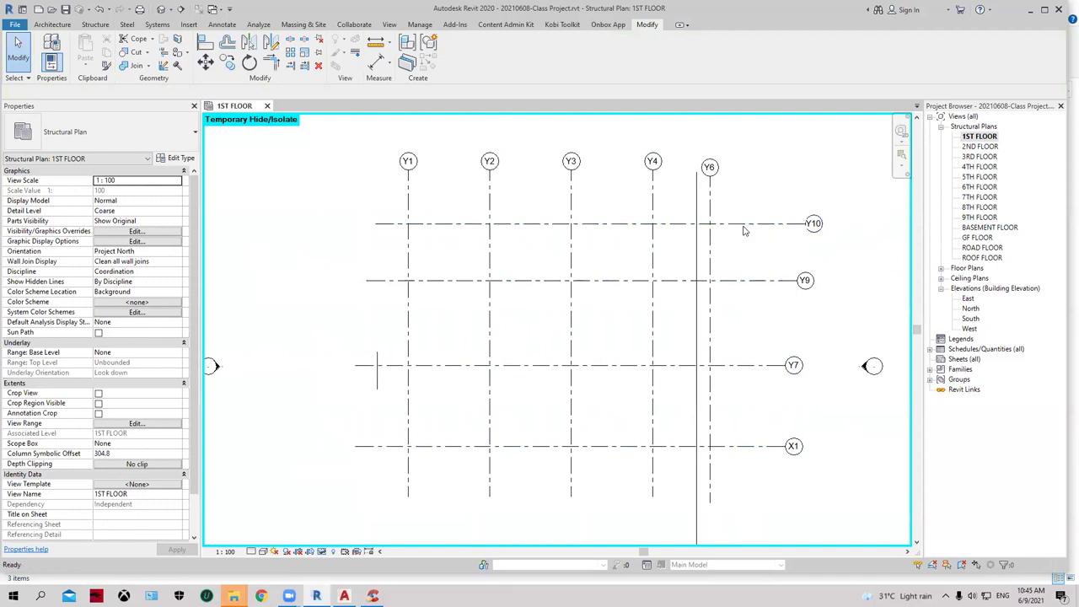
Bring all grid heads into view and recheck the Y9, X1 and Y7 spacings.
{"action": "scroll", "coordinate": [551, 363], "scroll_direction": "up", "scroll_amount": 1}
{"action": "left_click", "coordinate": [781, 268]}
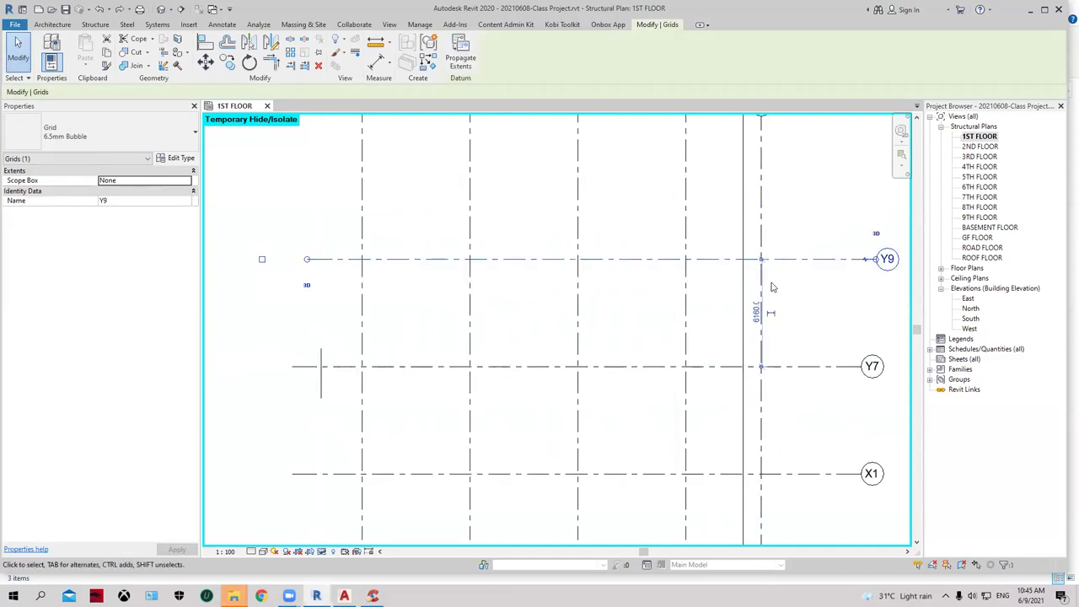
{"action": "scroll", "coordinate": [801, 303], "scroll_direction": "down", "scroll_amount": 2}
{"action": "middle_click_drag", "start_coordinate": [782, 313], "coordinate": [686, 340]}
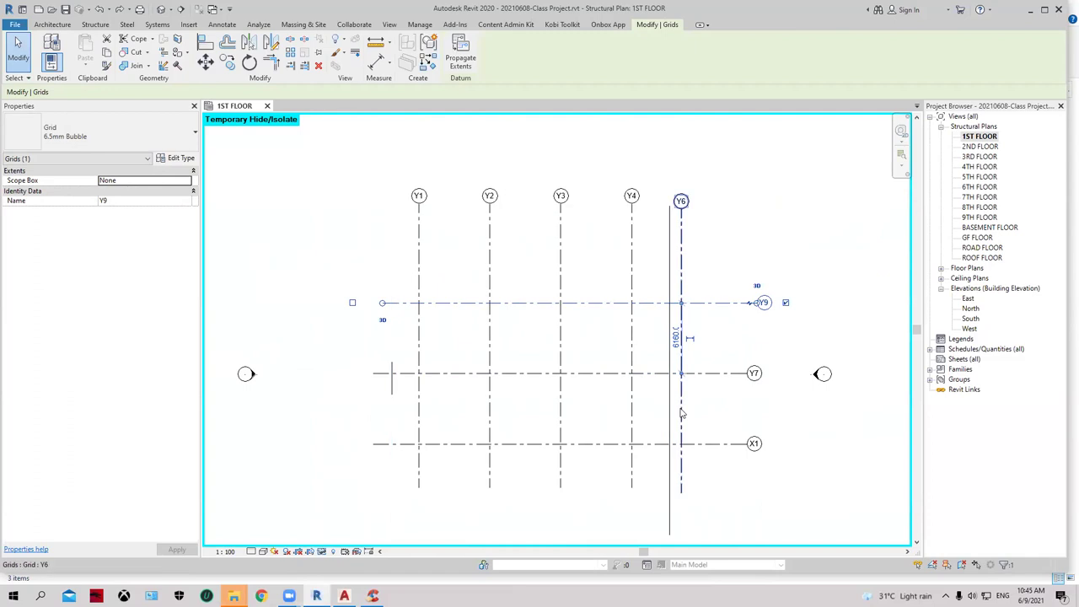
{"action": "left_click", "coordinate": [682, 358]}
{"action": "left_click", "coordinate": [460, 444]}
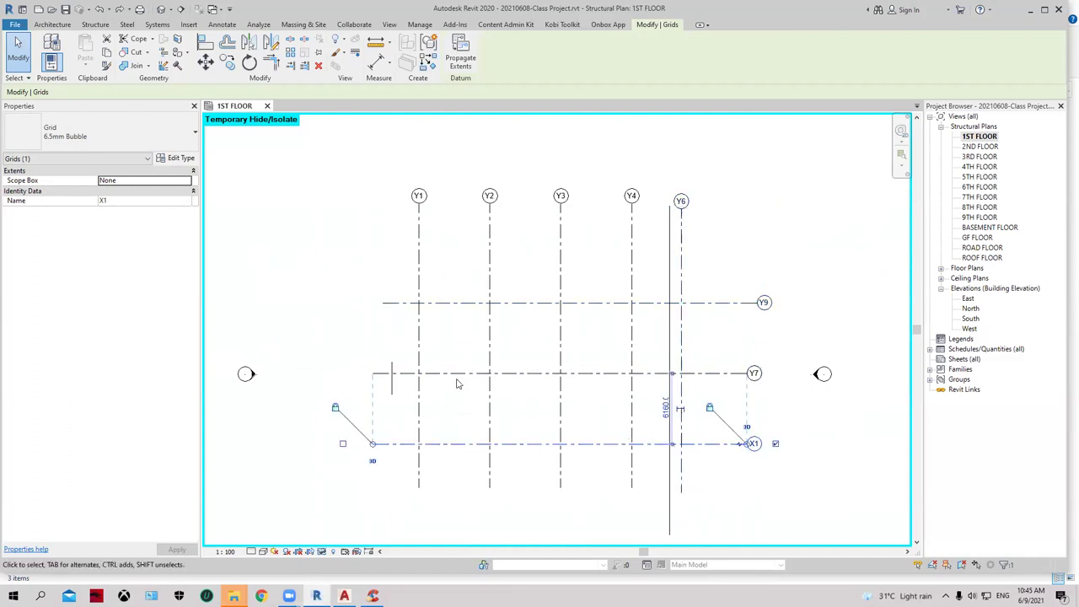
{"action": "left_click", "coordinate": [460, 373]}
{"action": "scroll", "coordinate": [659, 299], "scroll_direction": "up", "scroll_amount": 1}
{"action": "left_click", "coordinate": [597, 239]}
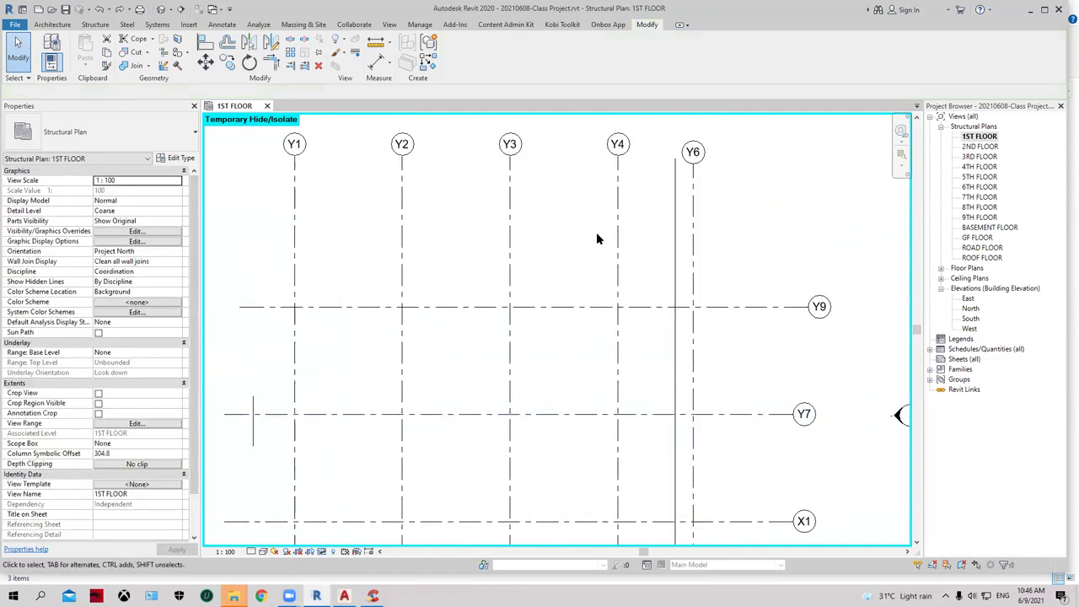
Copy grid Y9 upward by 4315 to create grid Y10.
{"action": "left_click", "coordinate": [228, 64]}
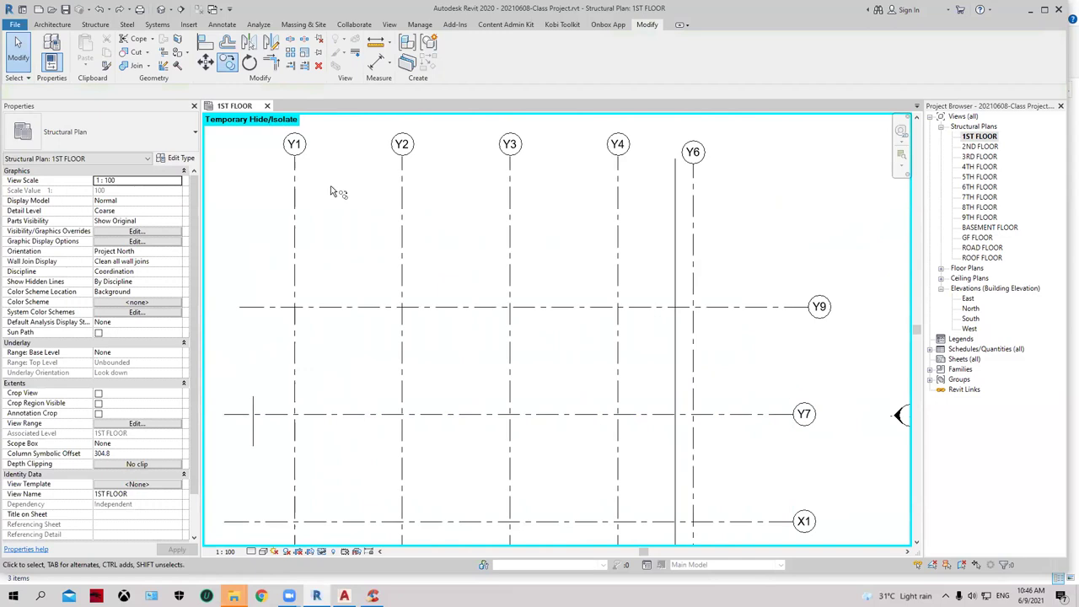
{"action": "left_click", "coordinate": [523, 316]}
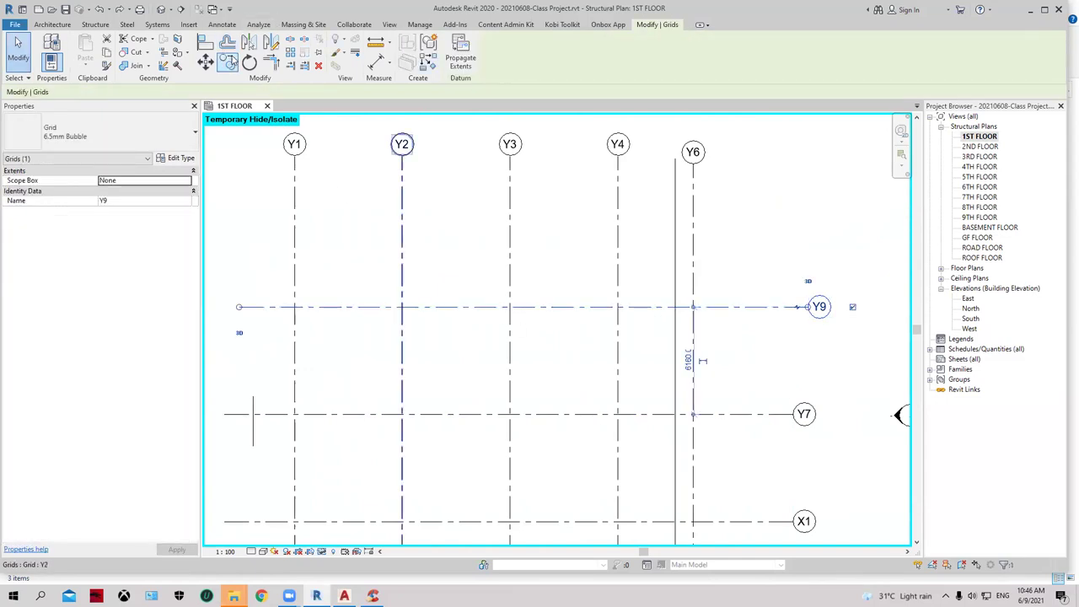
{"action": "key", "text": "Return"}
{"action": "left_click", "coordinate": [510, 307]}
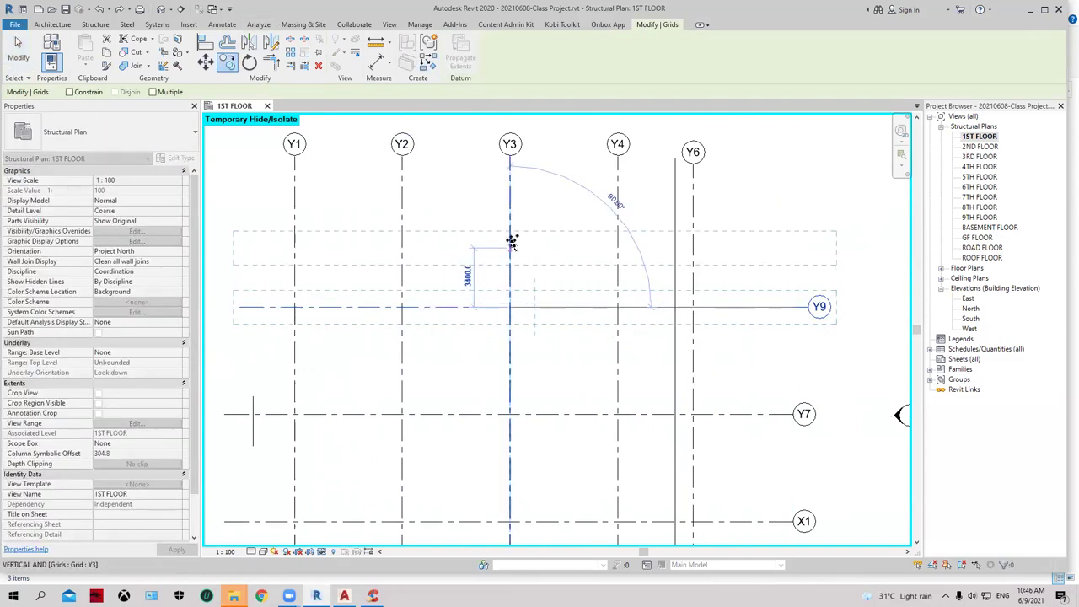
{"action": "type", "text": "4315"}
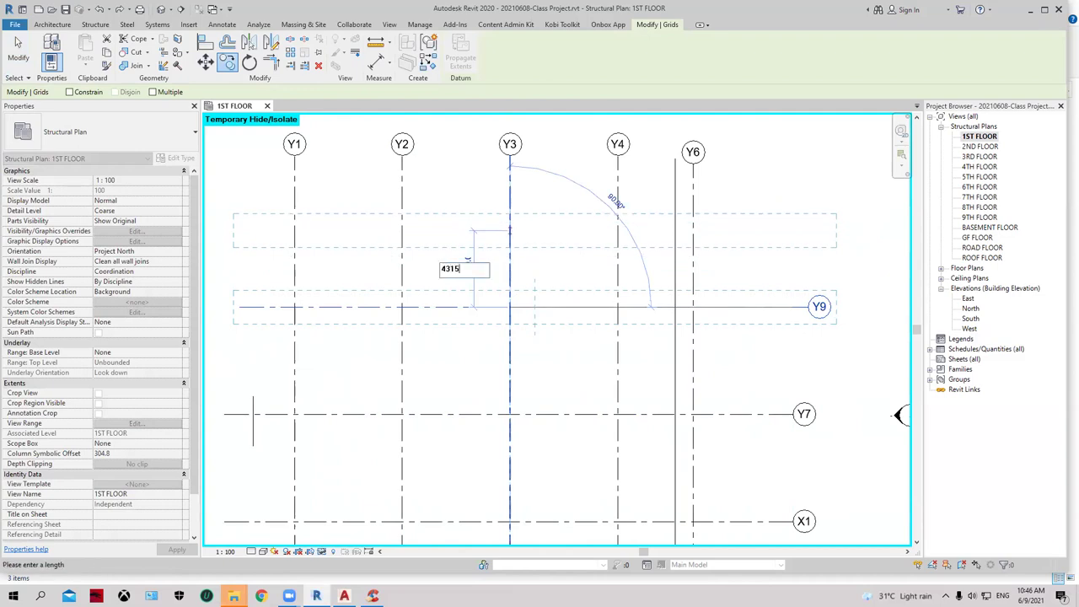
{"action": "key", "text": "Return"}
{"action": "key", "text": "Escape"}
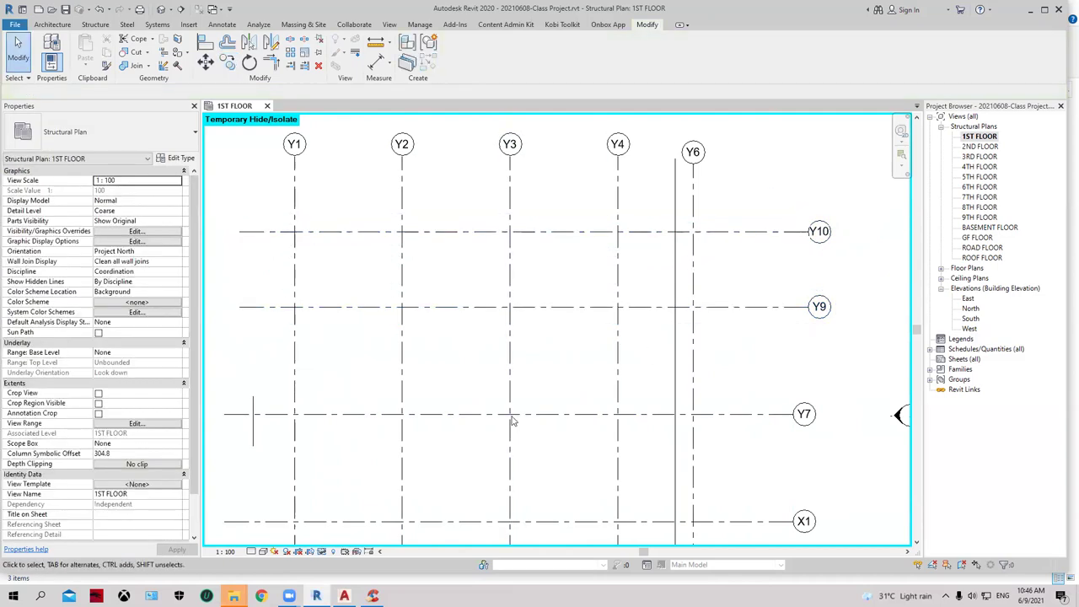
Verify the Y9–Y10 spacing reads 4315 and centre the whole grid in view.
{"action": "left_click", "coordinate": [511, 417]}
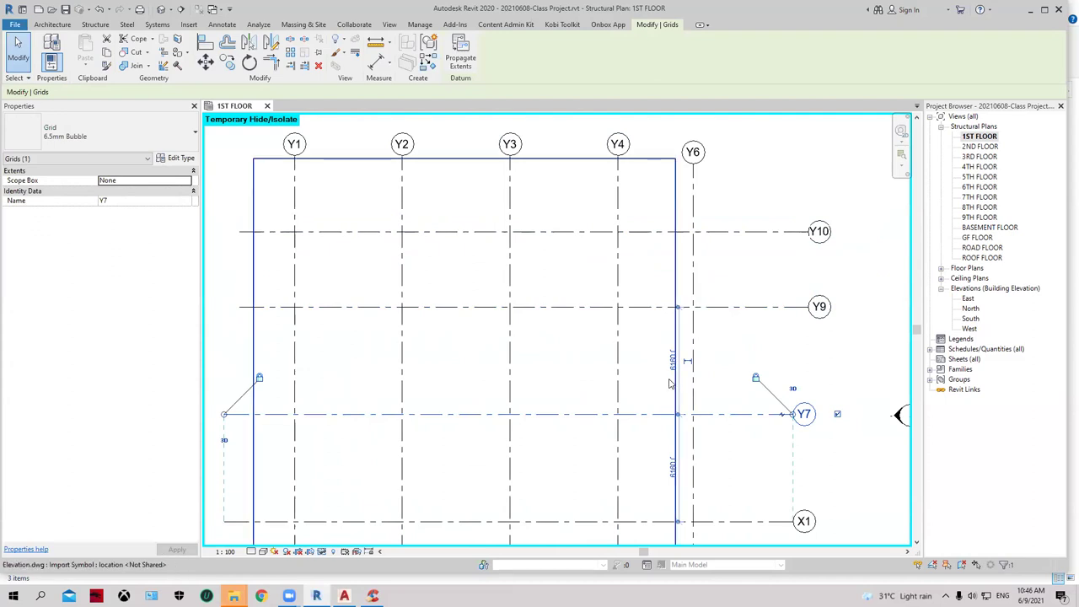
{"action": "middle_click_drag", "start_coordinate": [665, 408], "coordinate": [679, 273]}
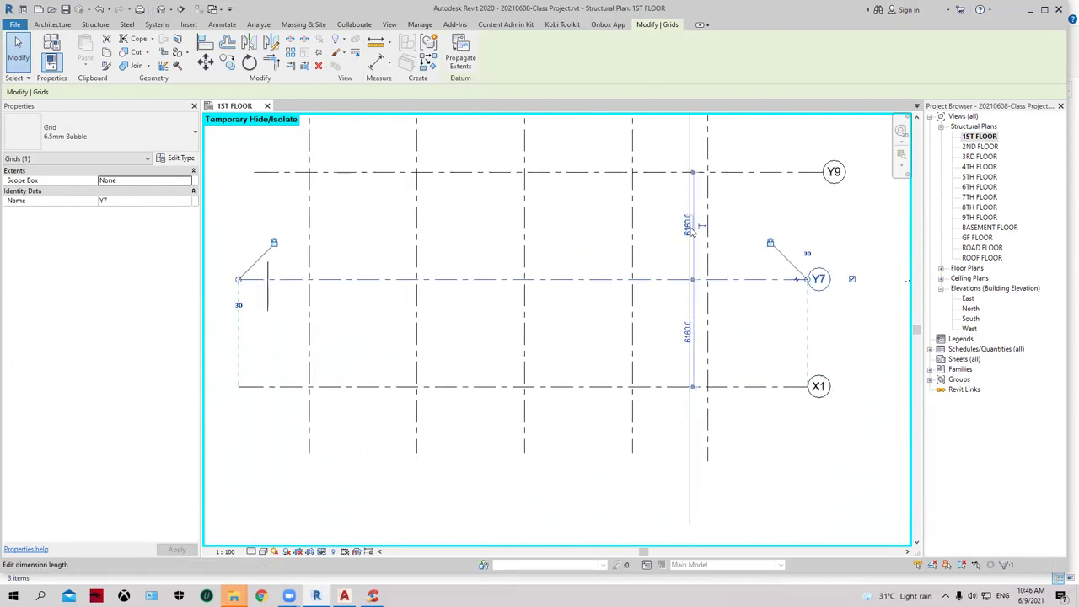
{"action": "middle_click_drag", "start_coordinate": [677, 174], "coordinate": [665, 331]}
{"action": "left_click", "coordinate": [665, 331]}
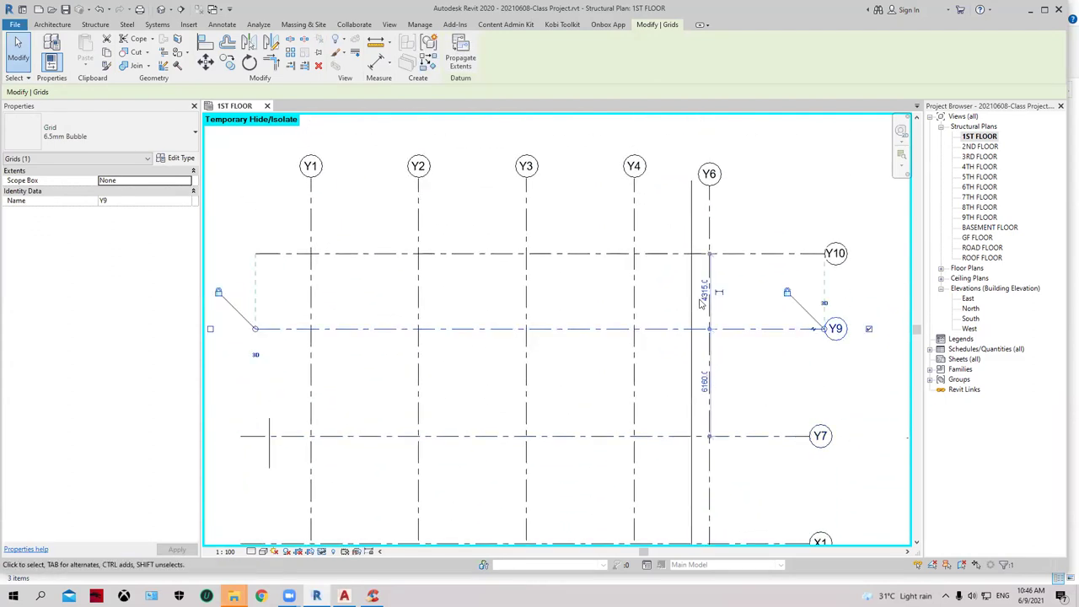
{"action": "scroll", "coordinate": [700, 300], "scroll_direction": "up", "scroll_amount": 2}
{"action": "left_click", "coordinate": [714, 286]}
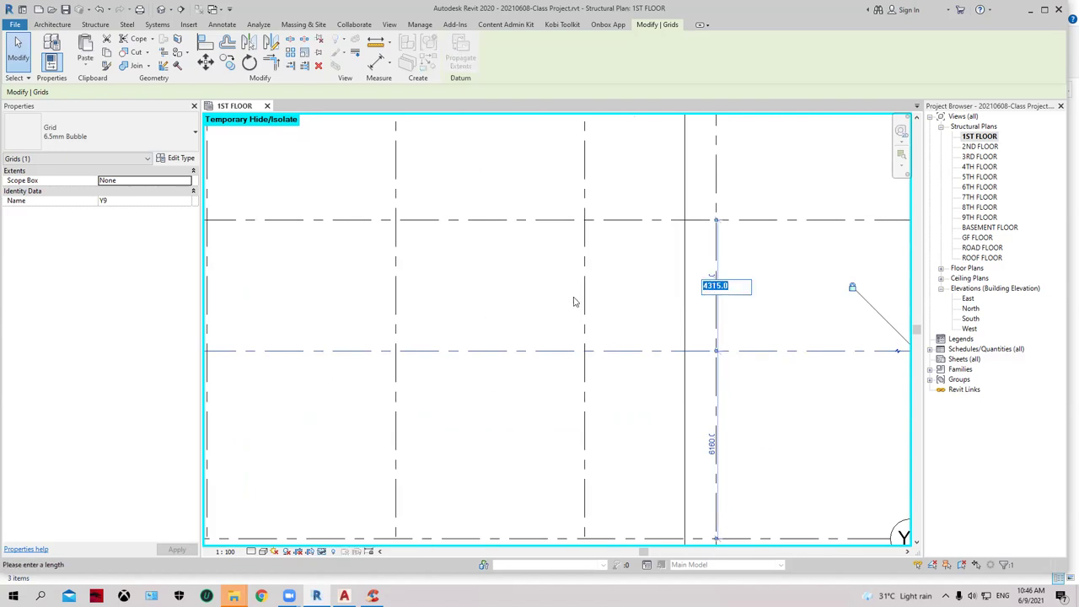
{"action": "key", "text": "Escape"}
{"action": "scroll", "coordinate": [556, 320], "scroll_direction": "down", "scroll_amount": 3}
{"action": "key", "text": "Escape"}
{"action": "middle_click_drag", "start_coordinate": [761, 336], "coordinate": [685, 271]}
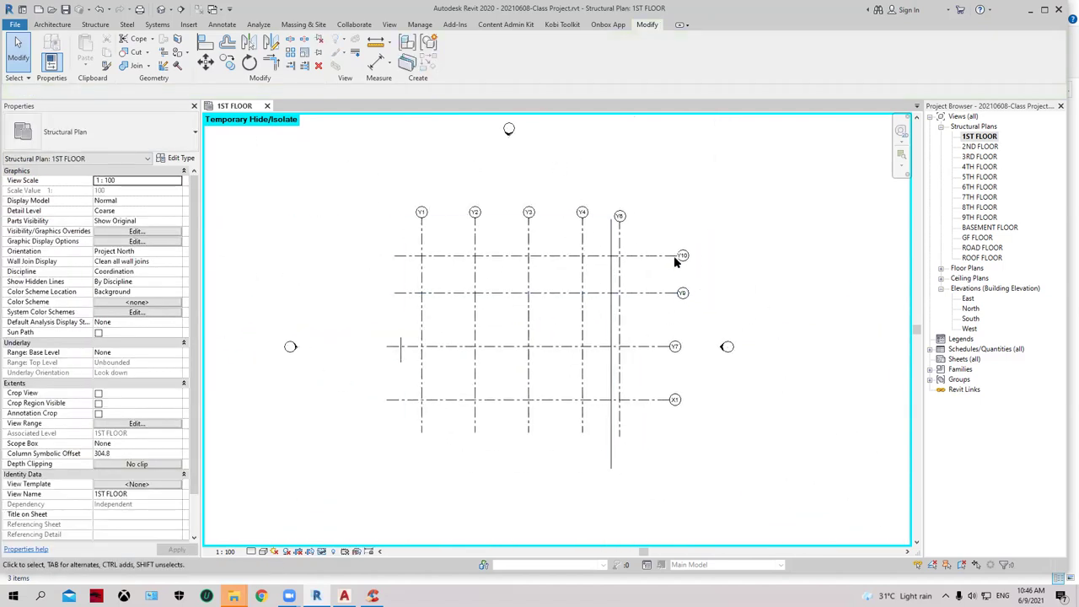
Align grid Y6's bottom end with the other grid lines.
{"action": "left_click", "coordinate": [620, 242]}
{"action": "scroll", "coordinate": [618, 231], "scroll_direction": "up", "scroll_amount": 2}
{"action": "left_click", "coordinate": [523, 194]}
{"action": "middle_click_drag", "start_coordinate": [552, 216], "coordinate": [574, 344]}
{"action": "left_click", "coordinate": [621, 347]}
{"action": "scroll", "coordinate": [622, 348], "scroll_direction": "up", "scroll_amount": 2}
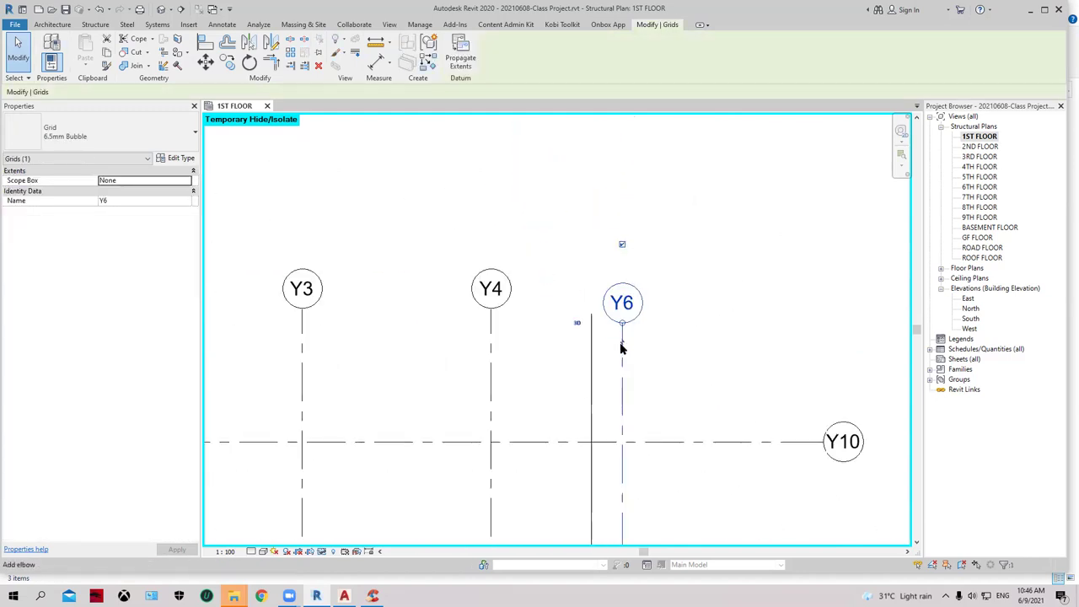
{"action": "scroll", "coordinate": [674, 312], "scroll_direction": "down", "scroll_amount": 3}
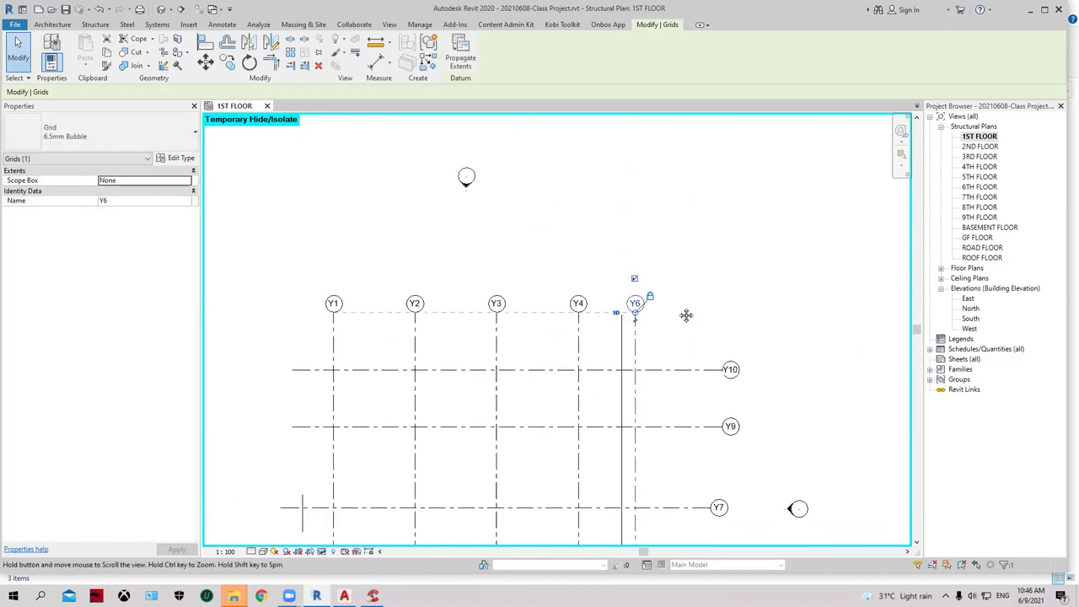
{"action": "left_click", "coordinate": [664, 336]}
{"action": "left_click", "coordinate": [657, 485]}
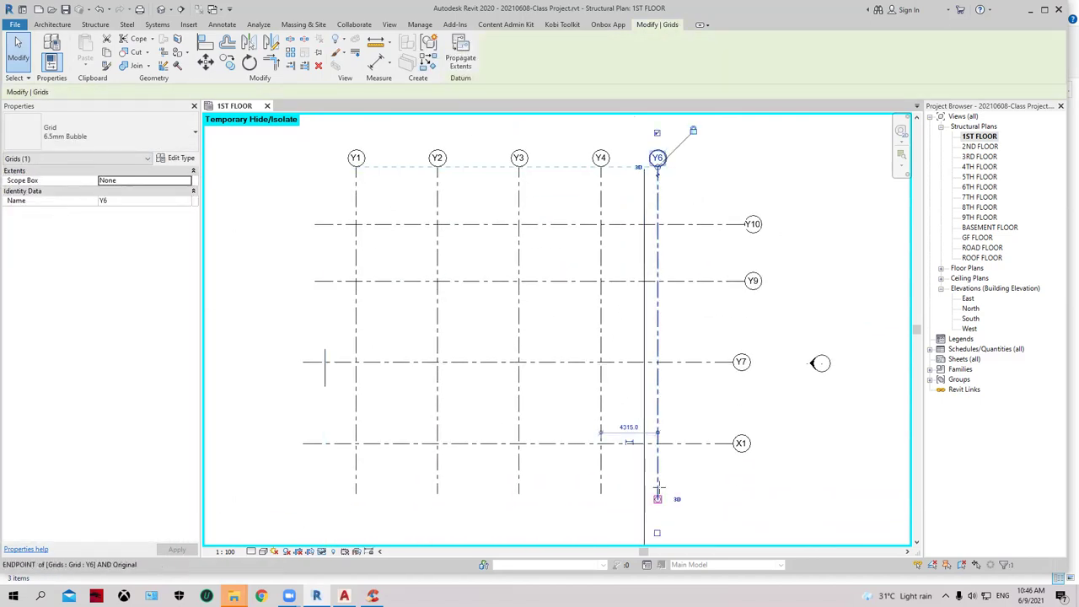
{"action": "left_click_drag", "start_coordinate": [658, 498], "coordinate": [659, 494]}
{"action": "left_click", "coordinate": [594, 481]}
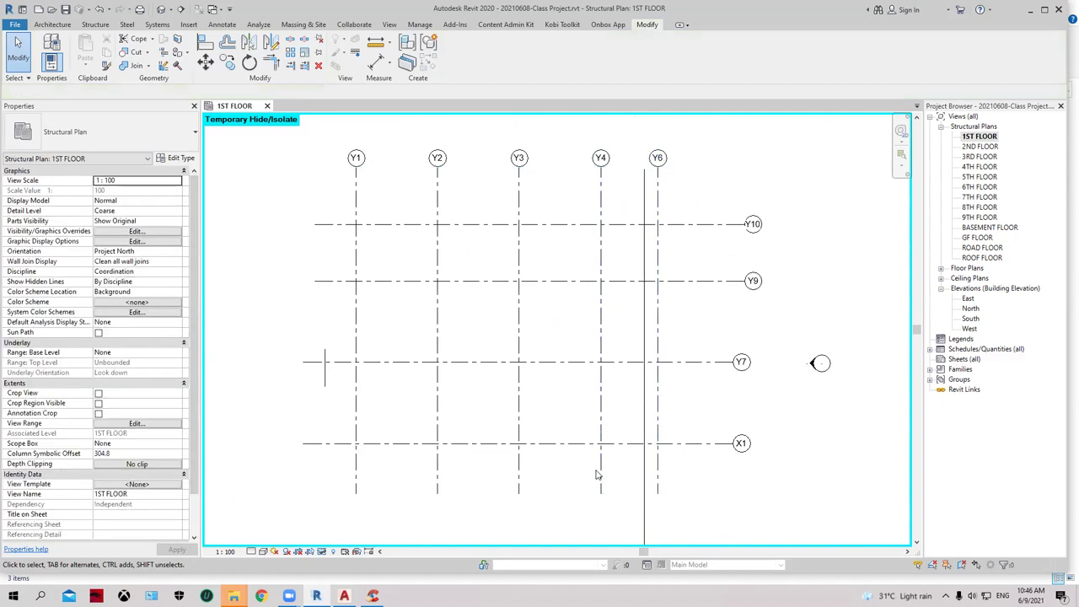
Pull the bottom ends of grids Y4 and Y3 up into alignment.
{"action": "left_click", "coordinate": [600, 472]}
{"action": "left_click_drag", "start_coordinate": [601, 497], "coordinate": [601, 492]}
{"action": "left_click", "coordinate": [519, 485]}
{"action": "left_click_drag", "start_coordinate": [518, 493], "coordinate": [518, 485]}
{"action": "key", "text": "Escape"}
Inspect the line ends of grids Y4, Y3 and Y1 without changing them.
{"action": "left_click", "coordinate": [600, 160]}
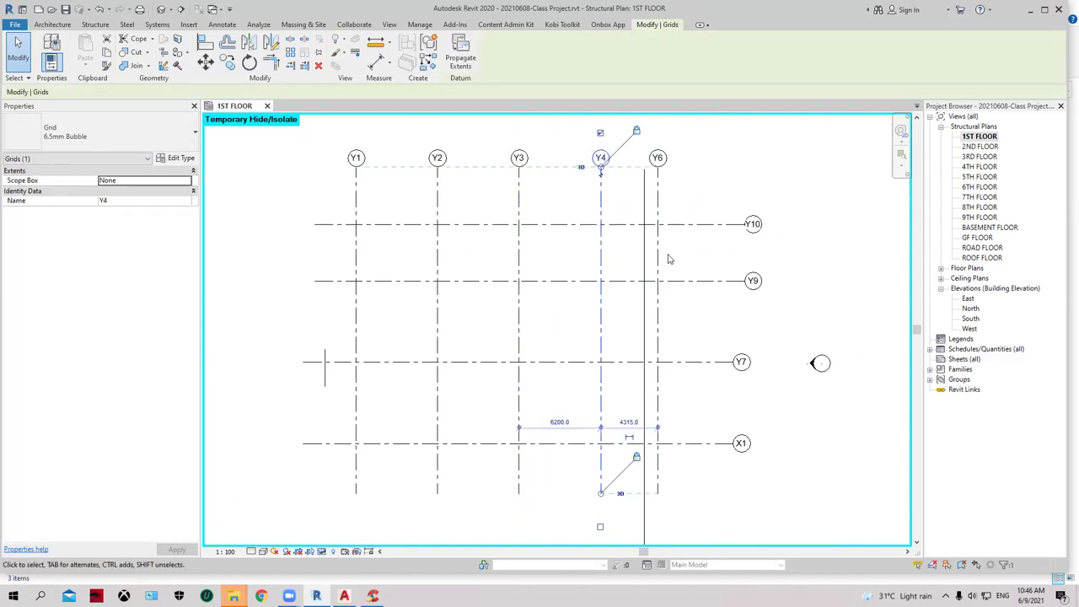
{"action": "left_click", "coordinate": [519, 219]}
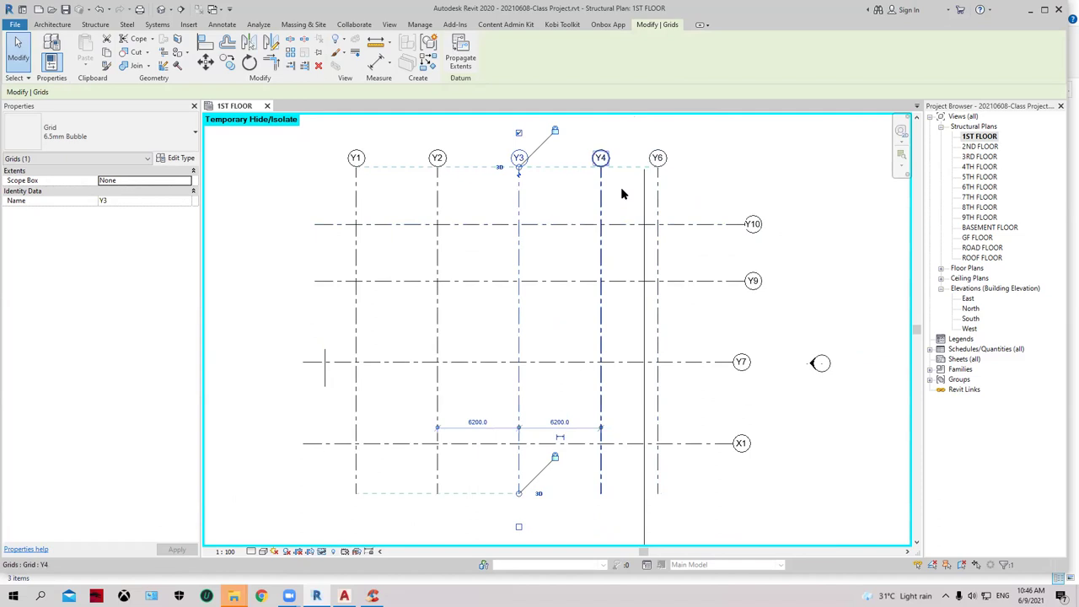
{"action": "left_click", "coordinate": [622, 193]}
{"action": "scroll", "coordinate": [685, 357], "scroll_direction": "up", "scroll_amount": 2}
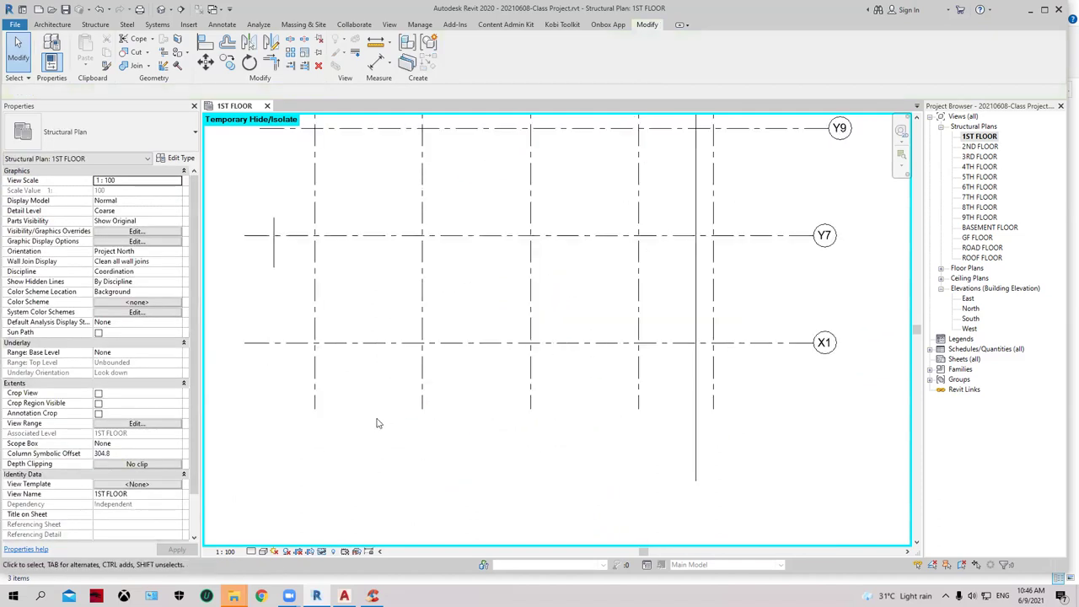
{"action": "left_click", "coordinate": [316, 386]}
{"action": "left_click", "coordinate": [531, 398]}
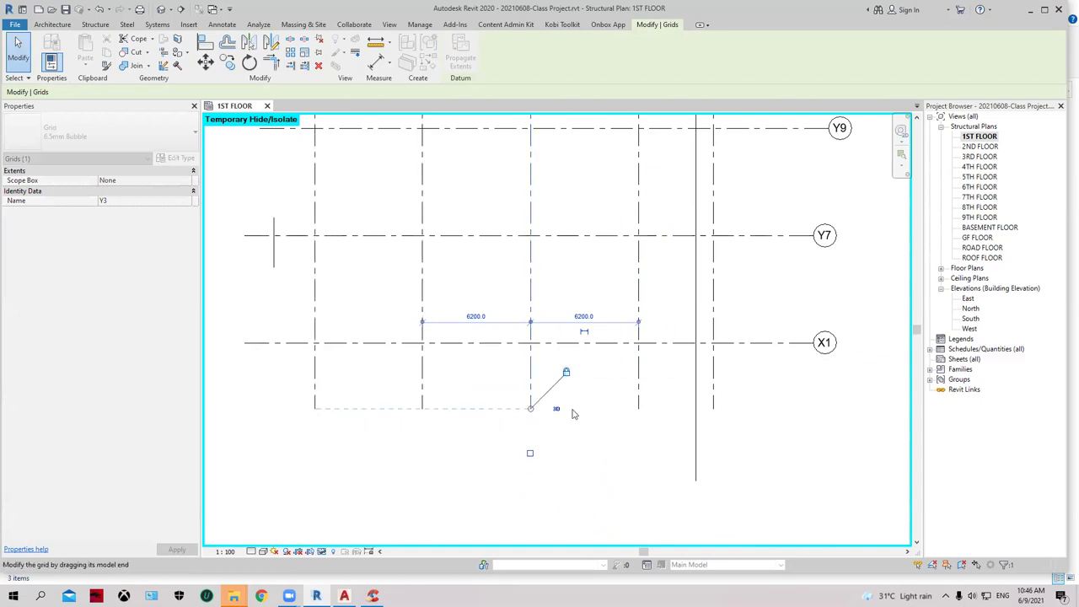
{"action": "left_click", "coordinate": [639, 408]}
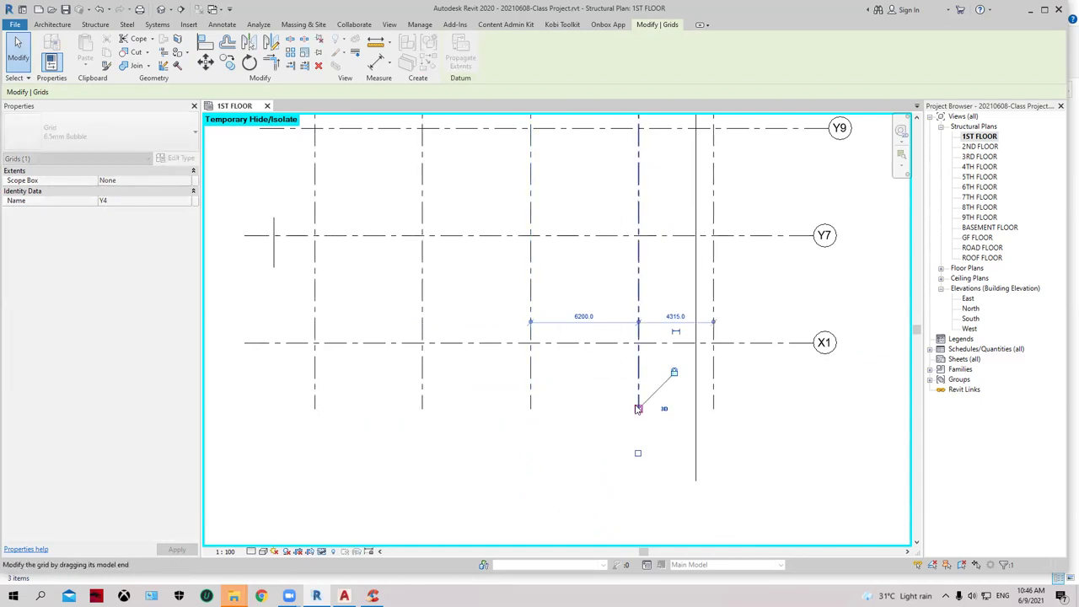
{"action": "left_click", "coordinate": [538, 378]}
{"action": "scroll", "coordinate": [522, 486], "scroll_direction": "down", "scroll_amount": 4}
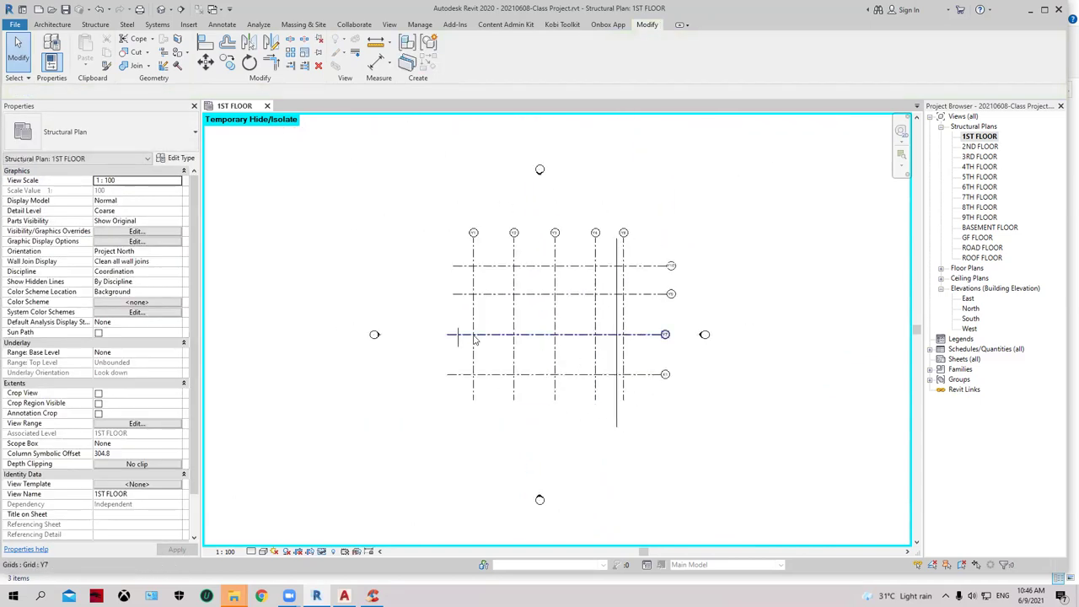
Shift grid Y7's left end to the right to match the layout.
{"action": "left_click", "coordinate": [495, 336]}
{"action": "scroll", "coordinate": [436, 335], "scroll_direction": "up", "scroll_amount": 4}
{"action": "left_click_drag", "start_coordinate": [410, 339], "coordinate": [425, 339]}
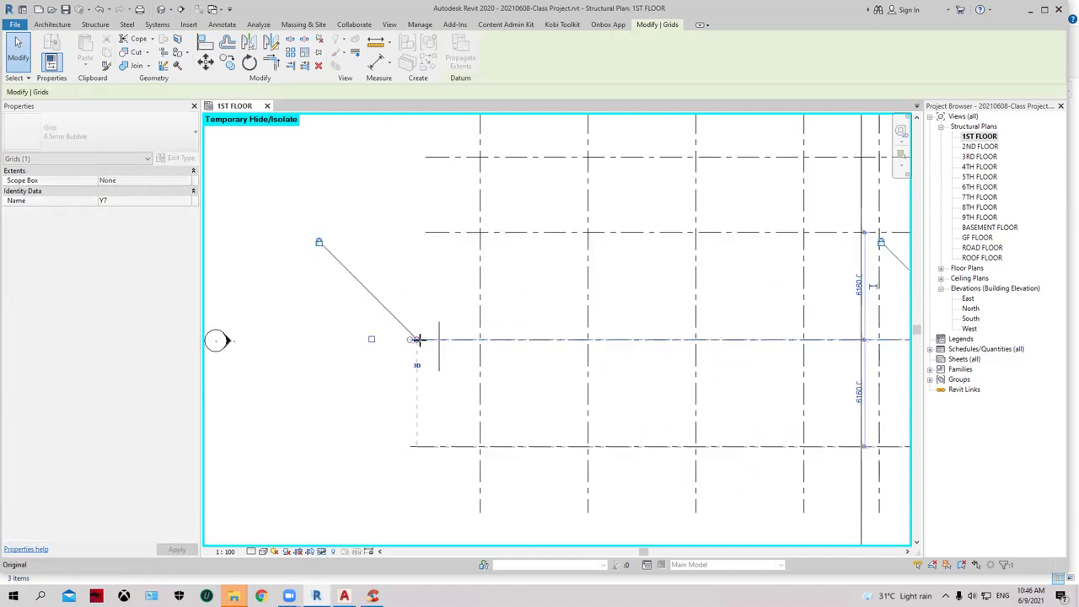
{"action": "scroll", "coordinate": [435, 231], "scroll_direction": "down", "scroll_amount": 2}
{"action": "middle_click_drag", "start_coordinate": [450, 342], "coordinate": [419, 304]}
{"action": "left_click", "coordinate": [529, 455]}
Adjust grid Y4's top end and bring the full grid back into view.
{"action": "scroll", "coordinate": [715, 291], "scroll_direction": "up", "scroll_amount": 2}
{"action": "left_click", "coordinate": [718, 300]}
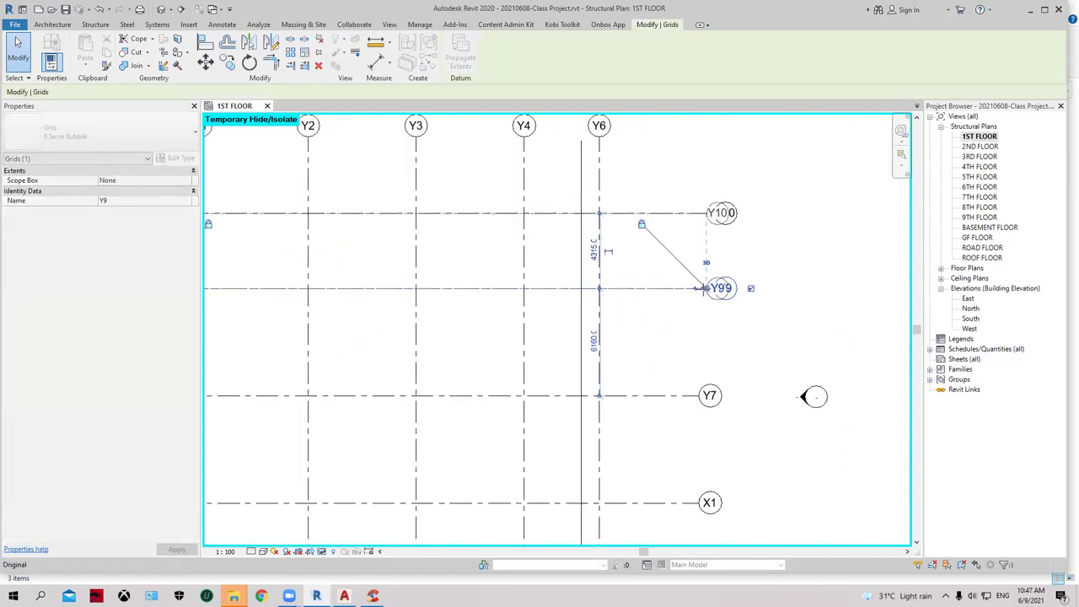
{"action": "scroll", "coordinate": [733, 355], "scroll_direction": "down", "scroll_amount": 2}
{"action": "left_click", "coordinate": [735, 355]}
{"action": "scroll", "coordinate": [540, 208], "scroll_direction": "up", "scroll_amount": 2}
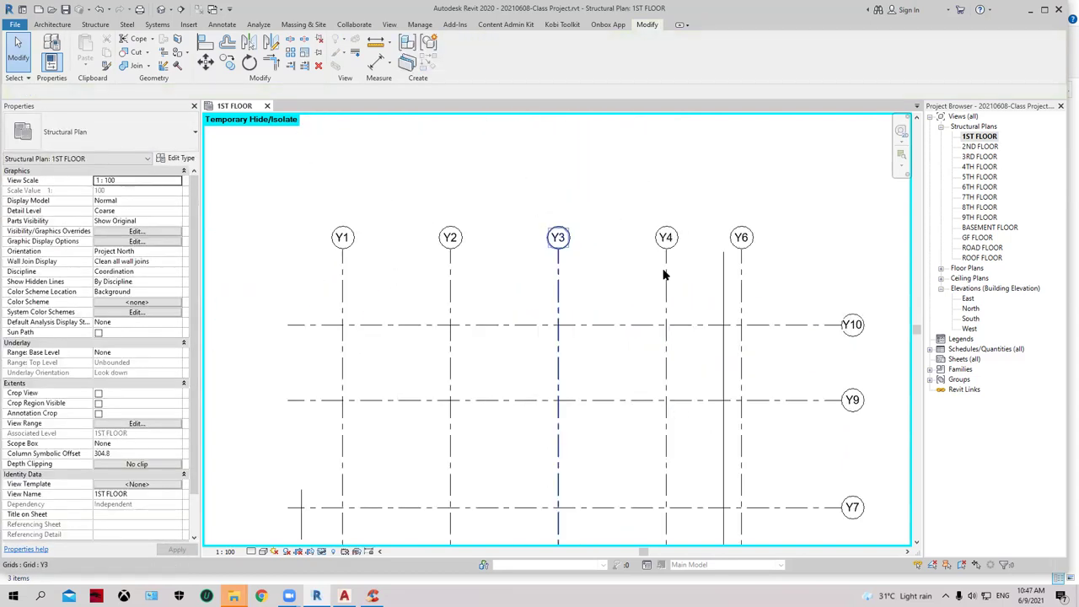
{"action": "left_click", "coordinate": [666, 253]}
{"action": "mouse_move", "coordinate": [665, 258]}
{"action": "left_mouse_down"}
{"action": "mouse_move", "coordinate": [665, 268]}
{"action": "mouse_move", "coordinate": [666, 253]}
{"action": "left_mouse_up"}
{"action": "left_click", "coordinate": [689, 267]}
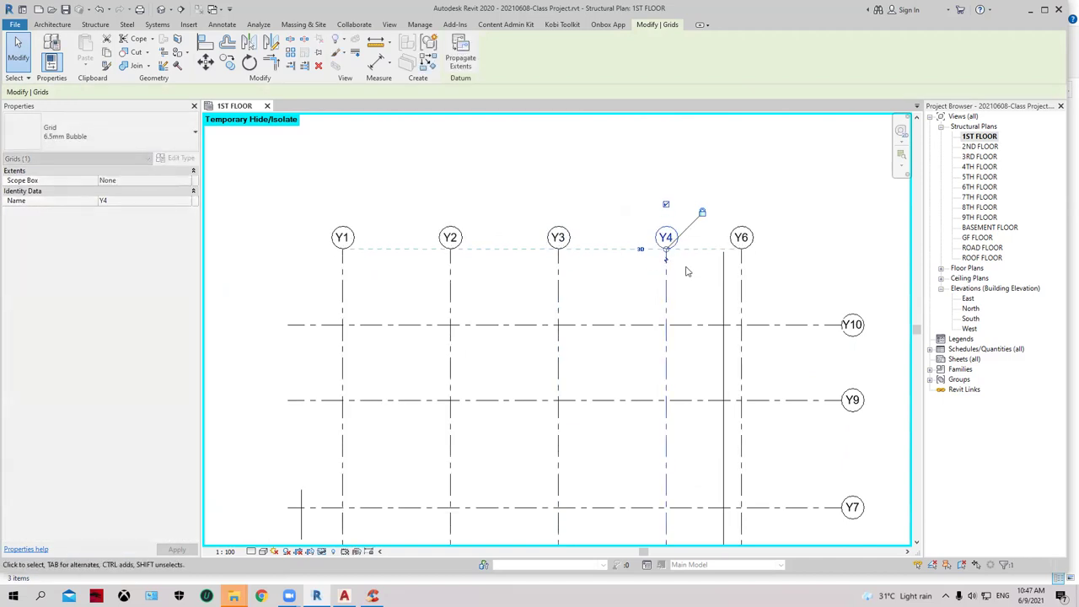
{"action": "scroll", "coordinate": [689, 268], "scroll_direction": "down", "scroll_amount": 2}
{"action": "middle_click_drag", "start_coordinate": [689, 272], "coordinate": [601, 237]}
{"action": "middle_click_drag", "start_coordinate": [670, 230], "coordinate": [666, 199]}
{"action": "scroll", "coordinate": [664, 192], "scroll_direction": "down", "scroll_amount": 1}
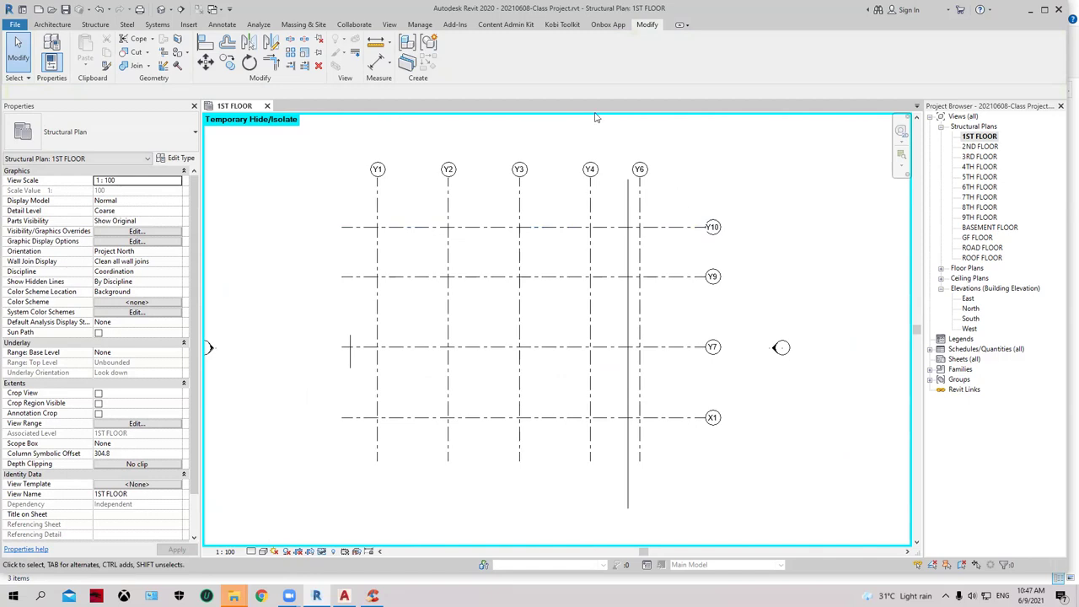
{"action": "left_click", "coordinate": [561, 25]}
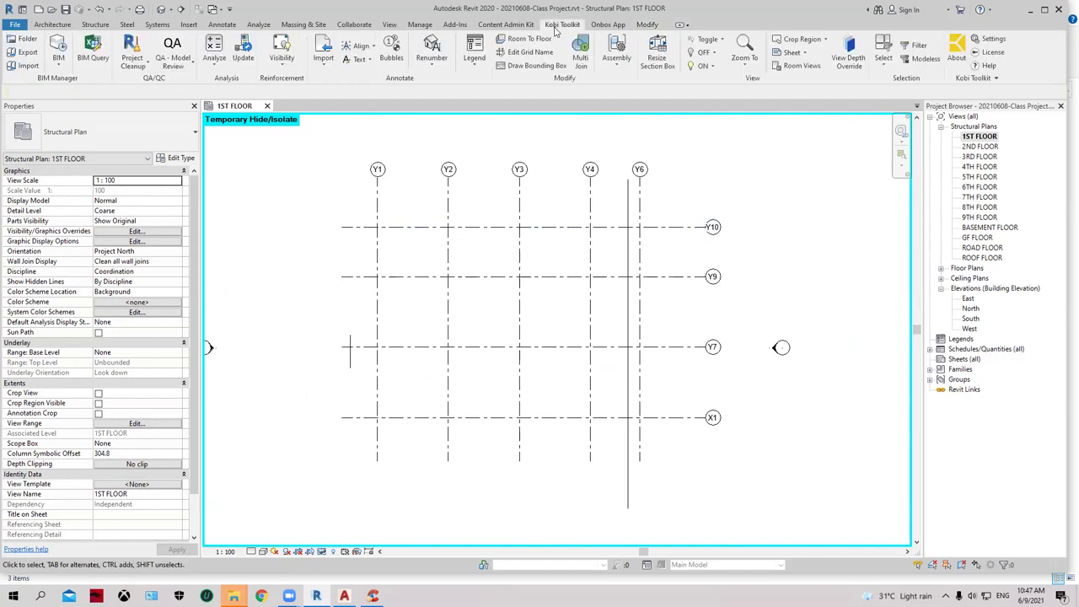
Use the Kobi Toolkit Renumber Grid tool to renumber grid Y6 to Y5.
{"action": "left_click", "coordinate": [432, 58]}
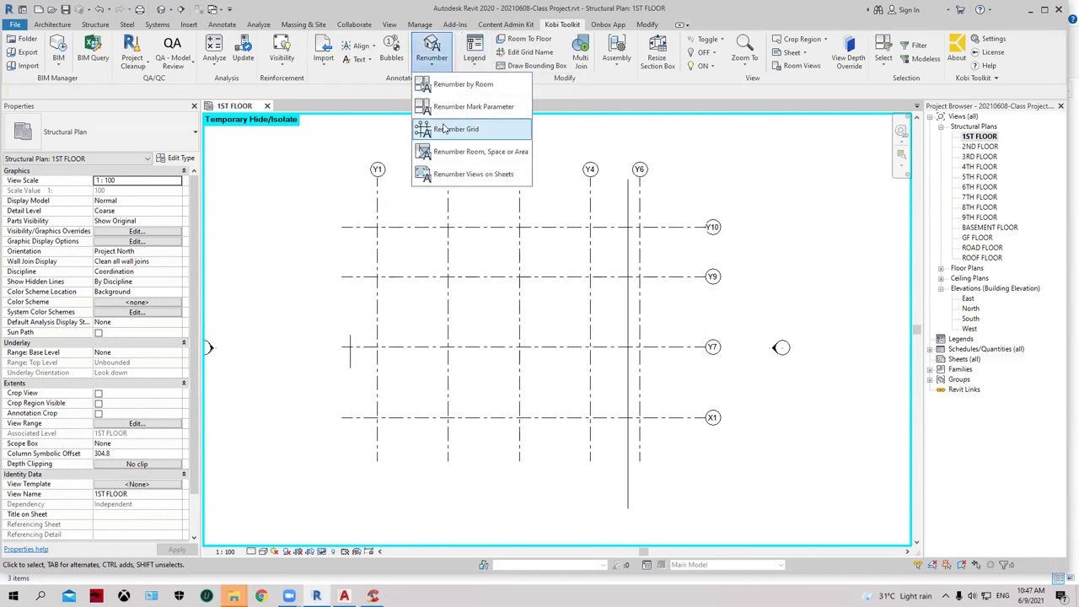
{"action": "left_click", "coordinate": [469, 172]}
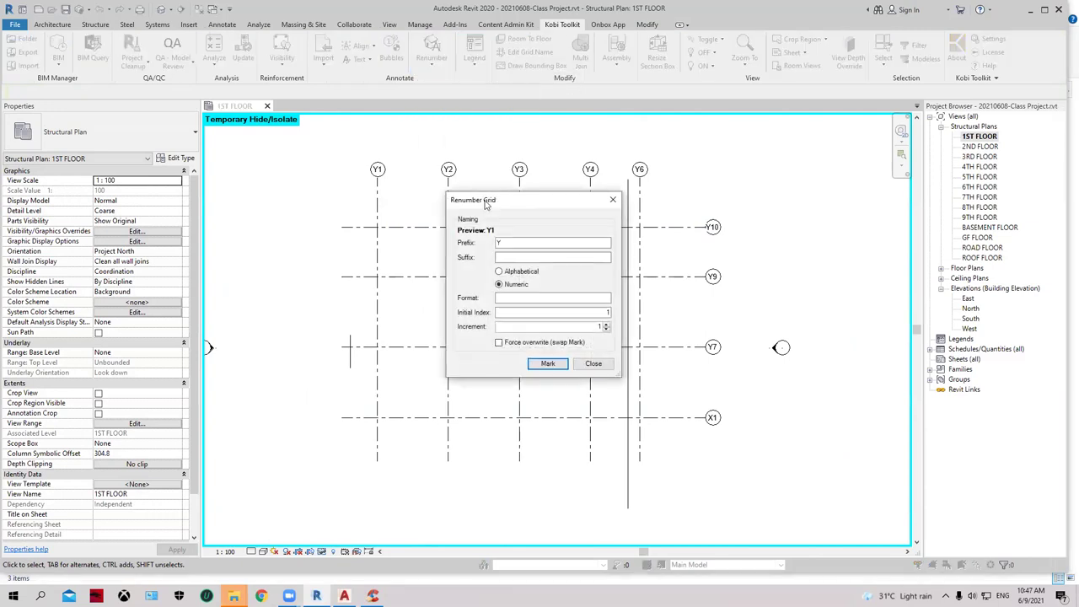
{"action": "left_click_drag", "start_coordinate": [485, 204], "coordinate": [147, 290]}
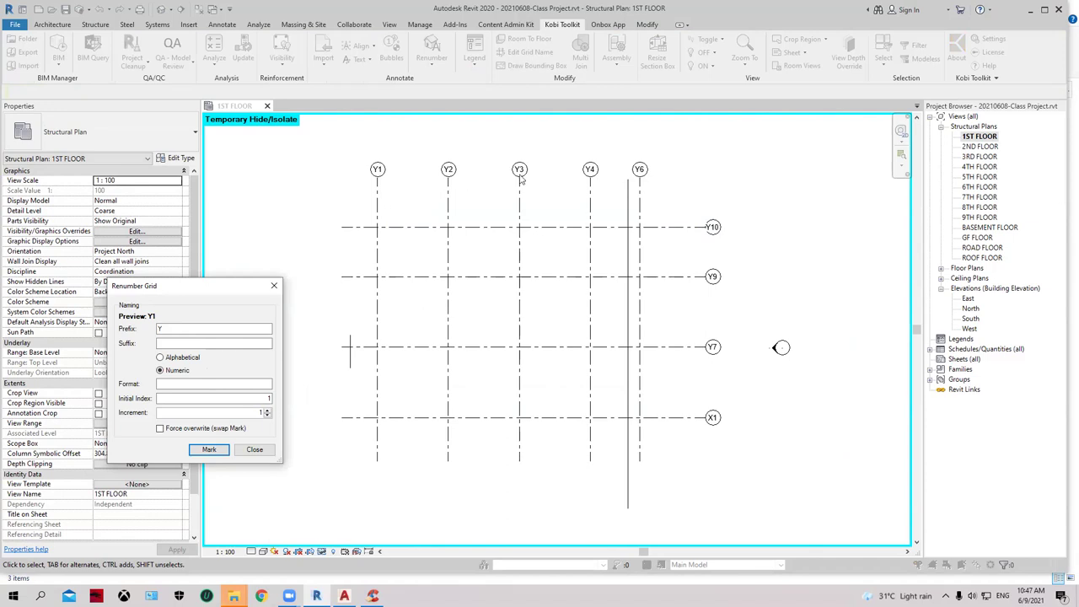
{"action": "left_click", "coordinate": [639, 202]}
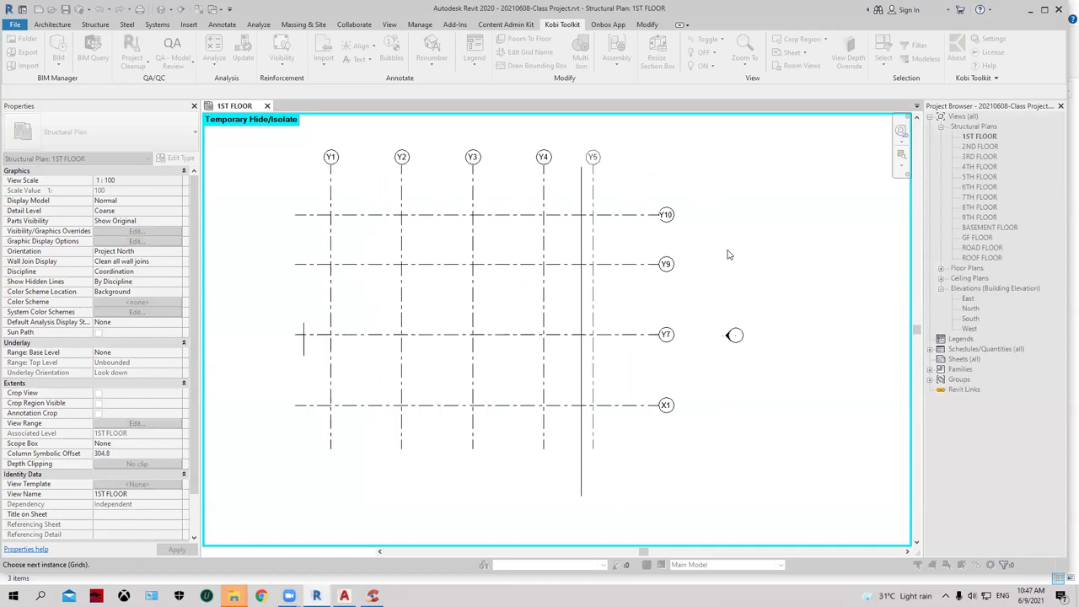
{"action": "key", "text": "Escape"}
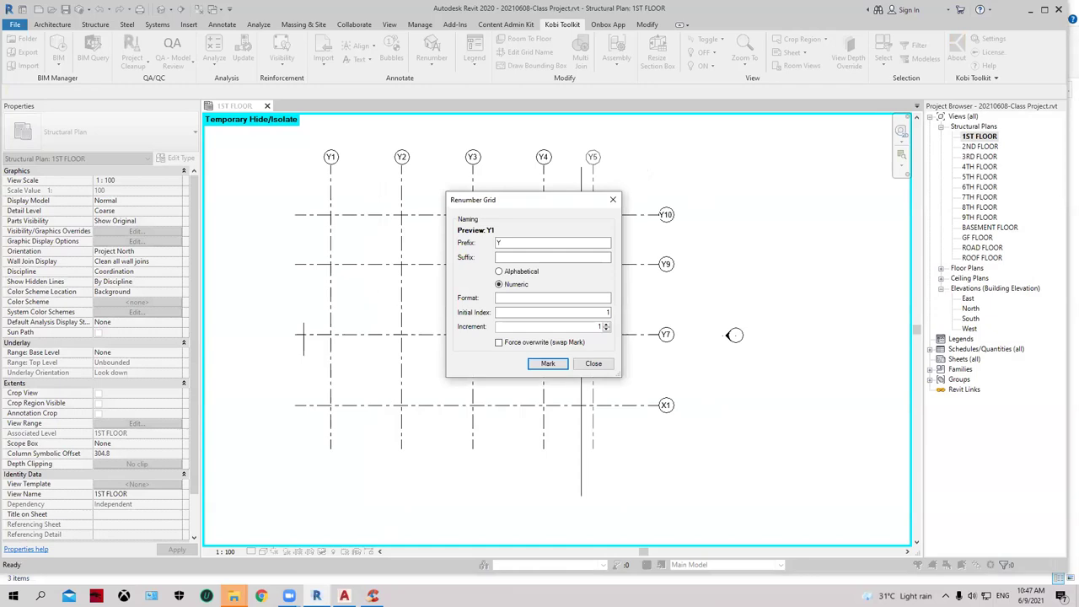
After checking names in AutoCAD, renumber grids Y7, Y9 and Y10 to X2, X3 and X4.
{"action": "key", "text": "alt+Tab"}
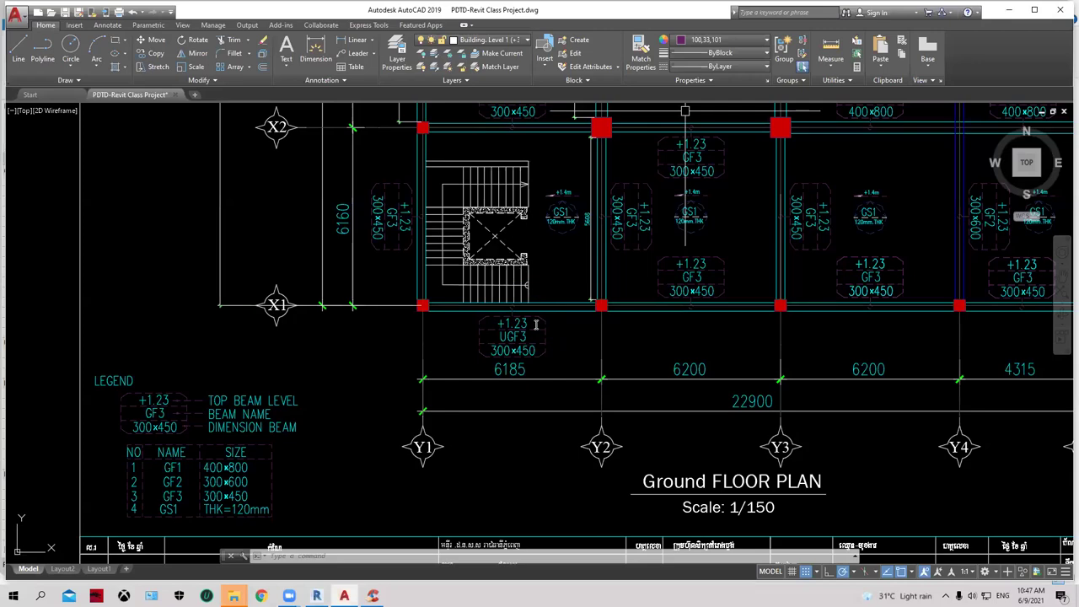
{"action": "key", "text": "alt+Tab"}
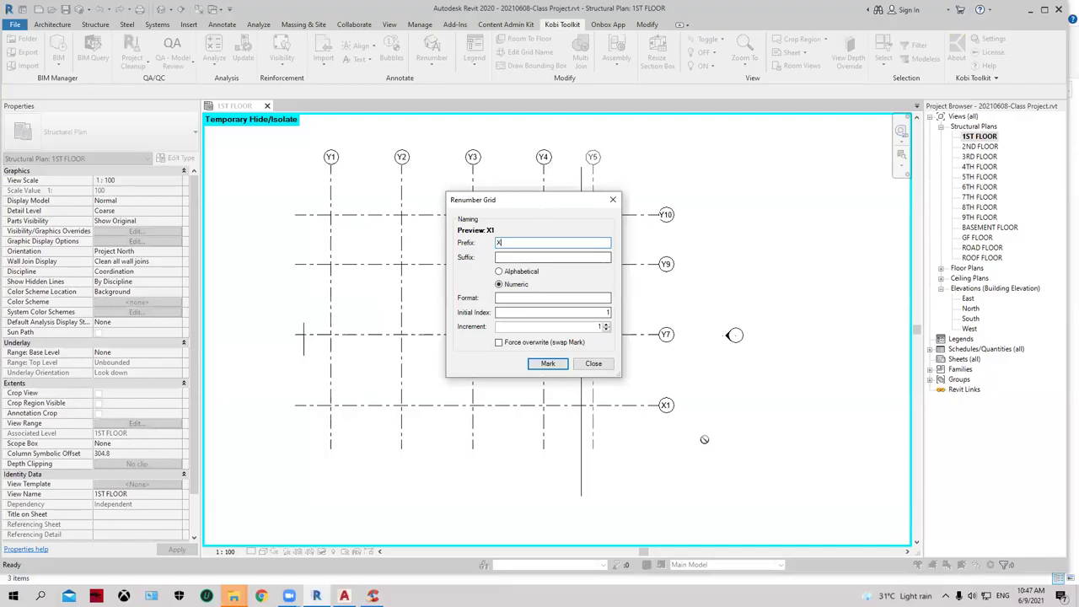
{"action": "left_click", "coordinate": [672, 341]}
{"action": "left_click", "coordinate": [675, 271]}
{"action": "left_click", "coordinate": [671, 228]}
{"action": "right_click", "coordinate": [742, 229]}
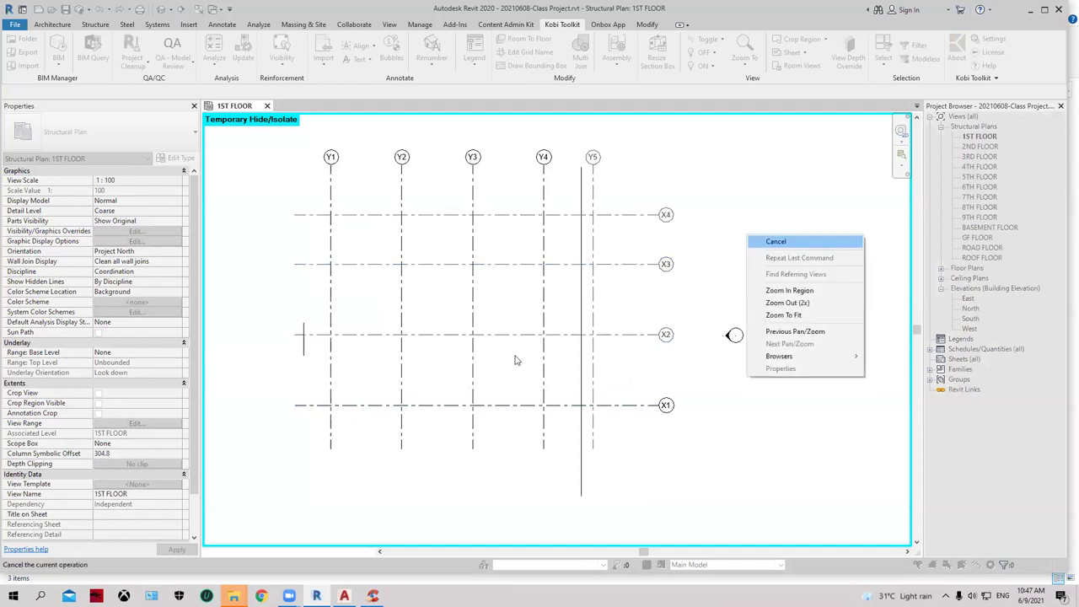
{"action": "key", "text": "Escape"}
{"action": "left_click", "coordinate": [591, 363]}
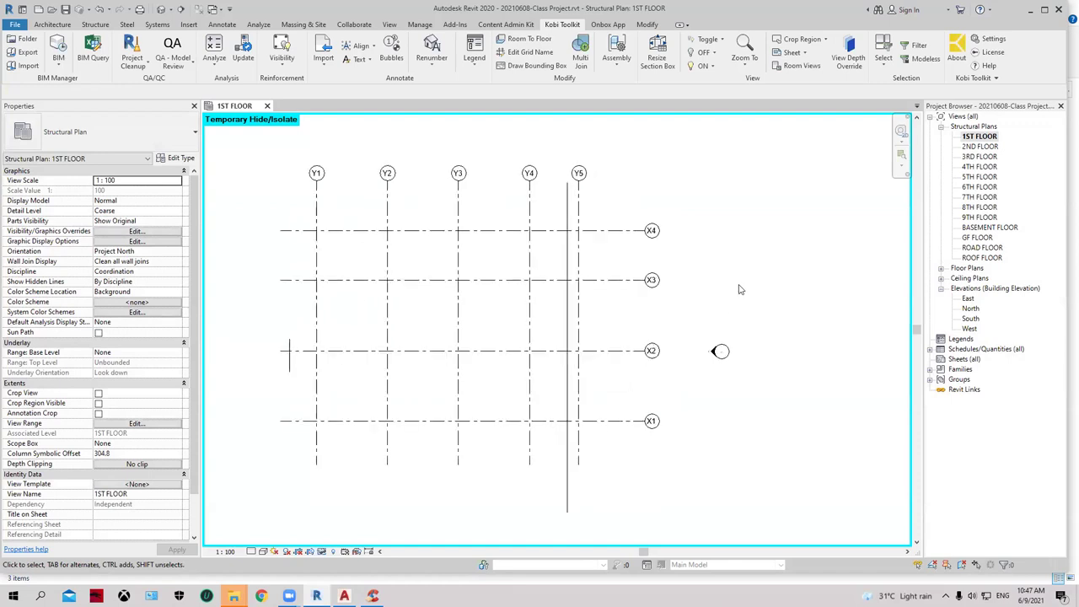
Select grids Y1–Y4 and X1–X3 in turn to verify their new names.
{"action": "left_click", "coordinate": [331, 421]}
{"action": "left_click", "coordinate": [331, 448]}
{"action": "left_click", "coordinate": [317, 439]}
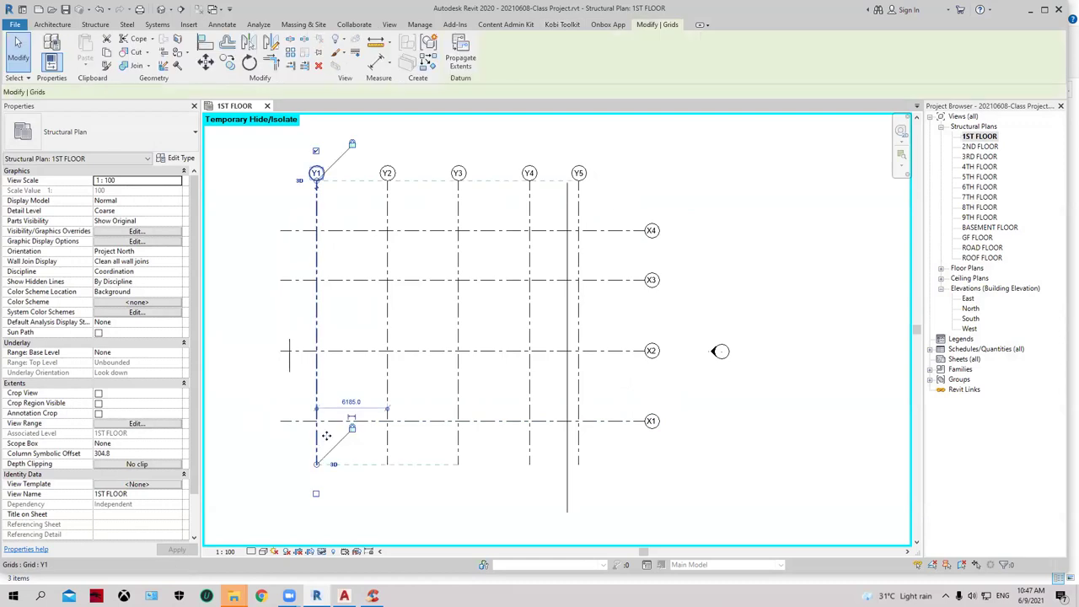
{"action": "left_click", "coordinate": [387, 447]}
{"action": "left_click", "coordinate": [458, 448]}
{"action": "left_click", "coordinate": [530, 450]}
{"action": "left_click", "coordinate": [308, 422]}
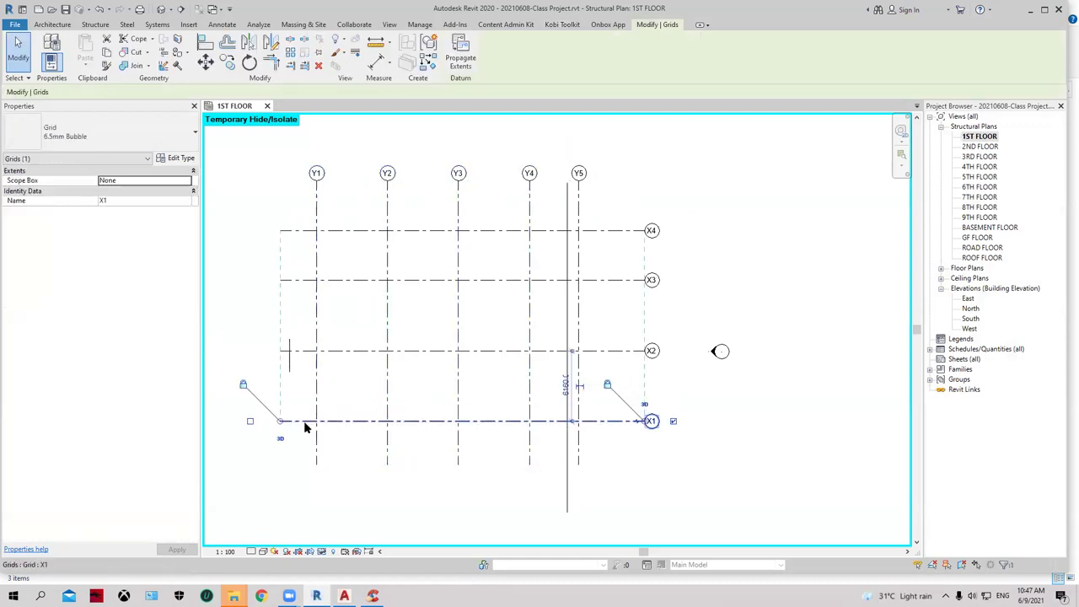
{"action": "left_click", "coordinate": [296, 351]}
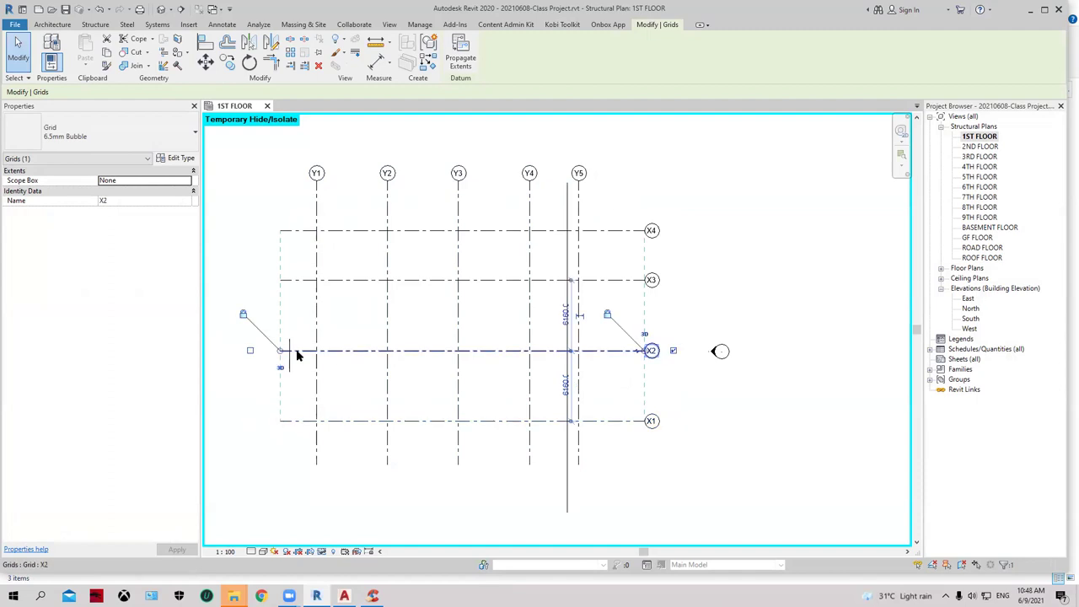
{"action": "left_click", "coordinate": [301, 284]}
{"action": "left_click", "coordinate": [631, 291]}
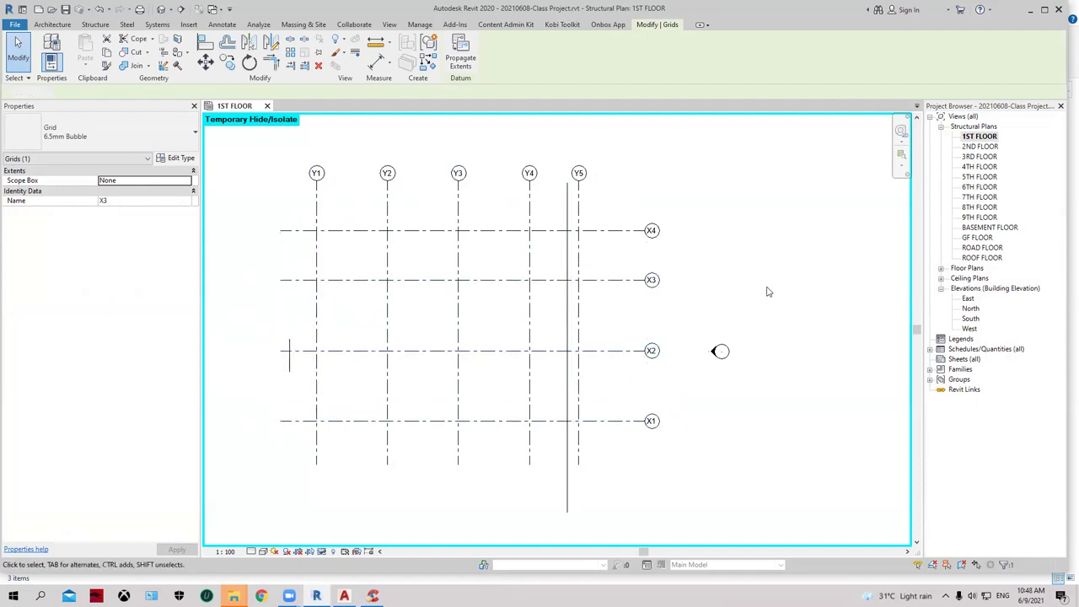
Pan the plan, then select and deselect the Elevation.dwg import.
{"action": "middle_click_drag", "start_coordinate": [717, 243], "coordinate": [770, 241]}
{"action": "left_click", "coordinate": [621, 260]}
{"action": "left_click", "coordinate": [798, 276]}
{"action": "scroll", "coordinate": [544, 274], "scroll_direction": "down", "scroll_amount": 1}
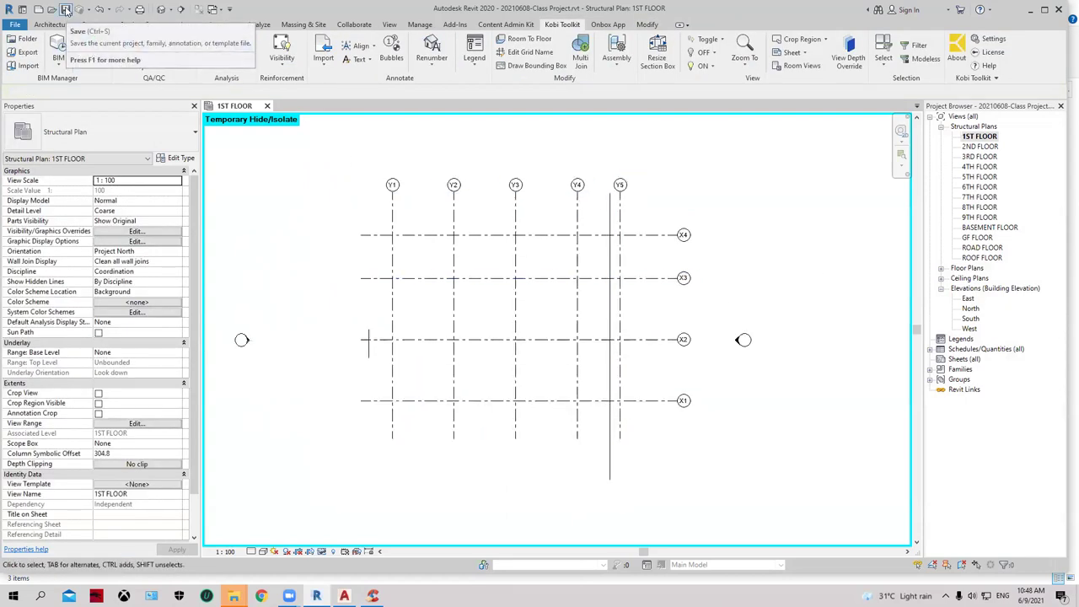
Save As 20210609-Class Project-01.rvt in PDTD-Training\20210609-Class Project, editing the date and adding '-'.
{"action": "left_click", "coordinate": [17, 24]}
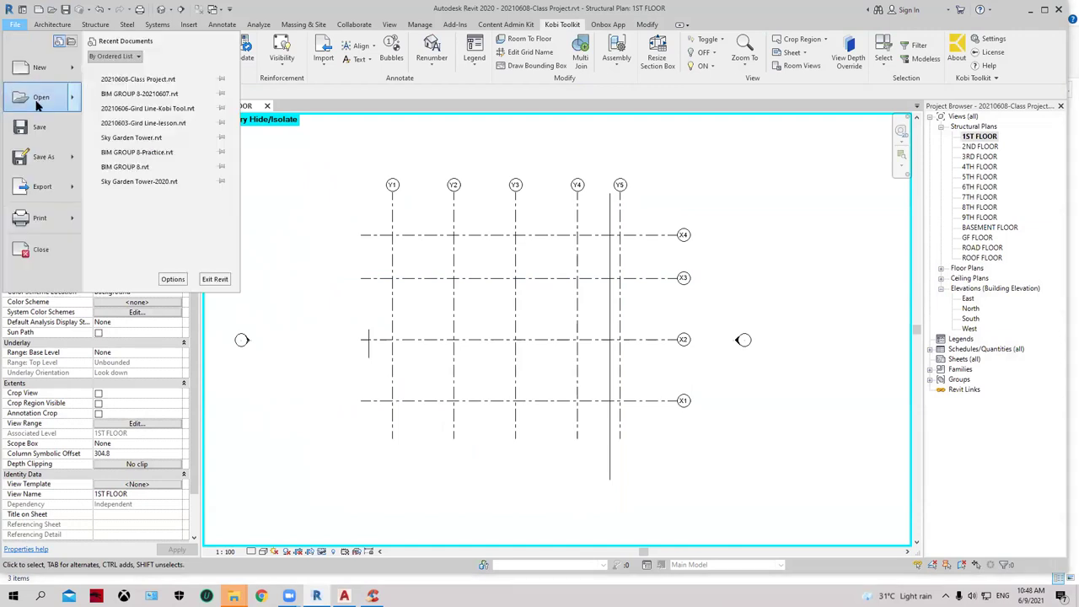
{"action": "left_click", "coordinate": [168, 129]}
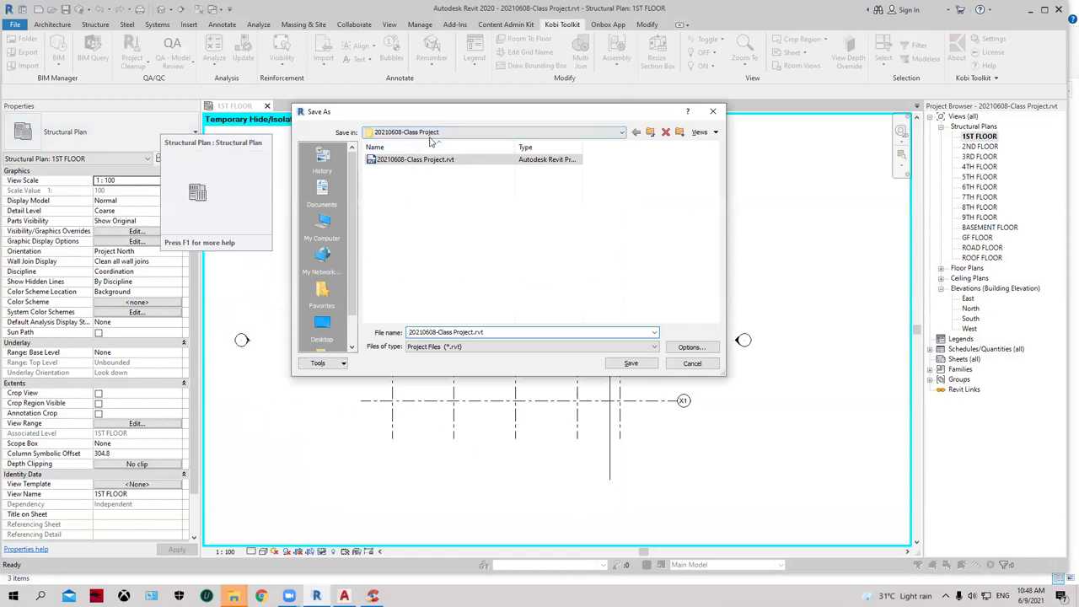
{"action": "left_click", "coordinate": [622, 132]}
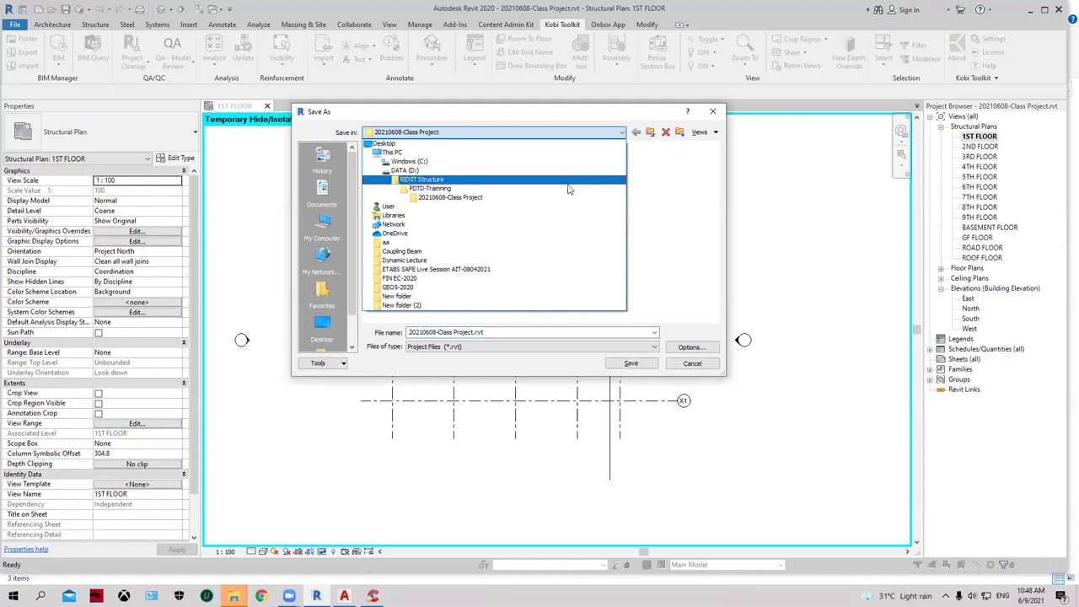
{"action": "left_click", "coordinate": [568, 189]}
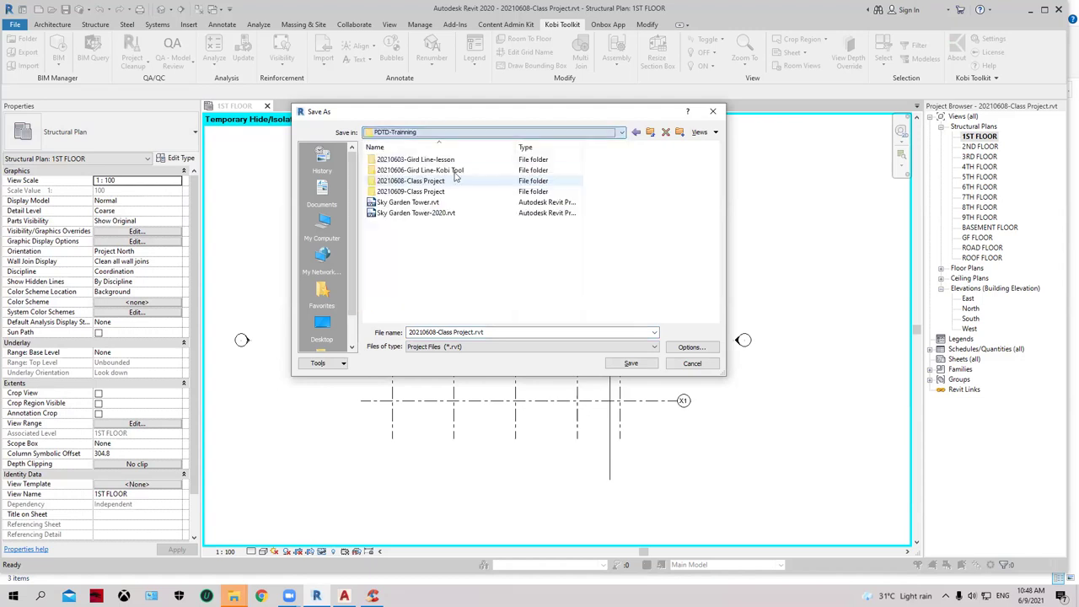
{"action": "double_click", "coordinate": [411, 192]}
{"action": "left_click", "coordinate": [438, 331]}
{"action": "left_click", "coordinate": [439, 332]}
{"action": "key", "text": "BackSpace"}
{"action": "type", "text": "9"}
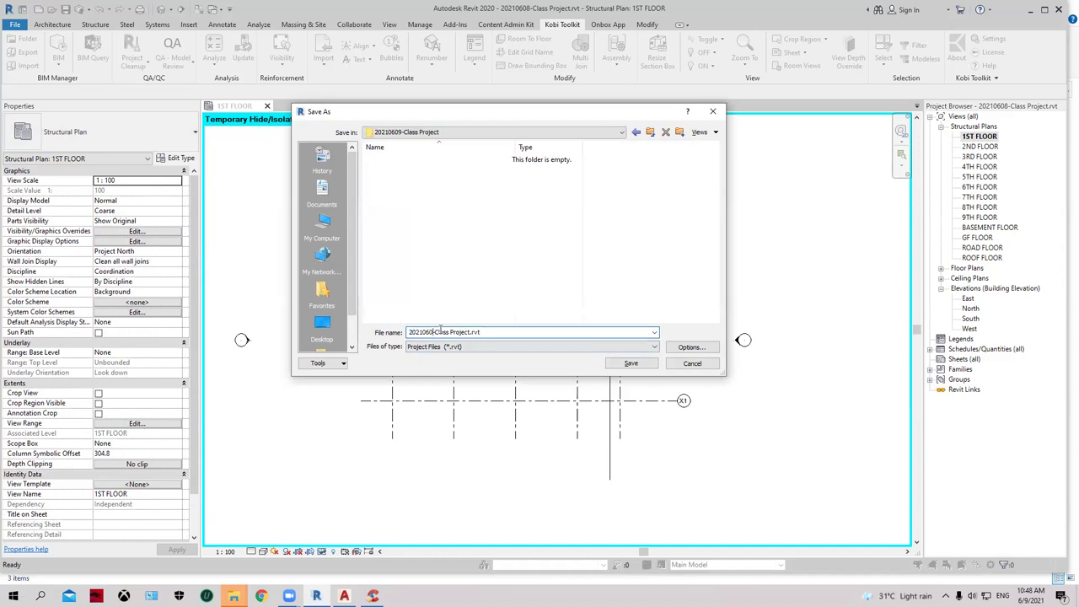
{"action": "left_click", "coordinate": [473, 332]}
{"action": "type", "text": "-"}
{"action": "left_click", "coordinate": [631, 364]}
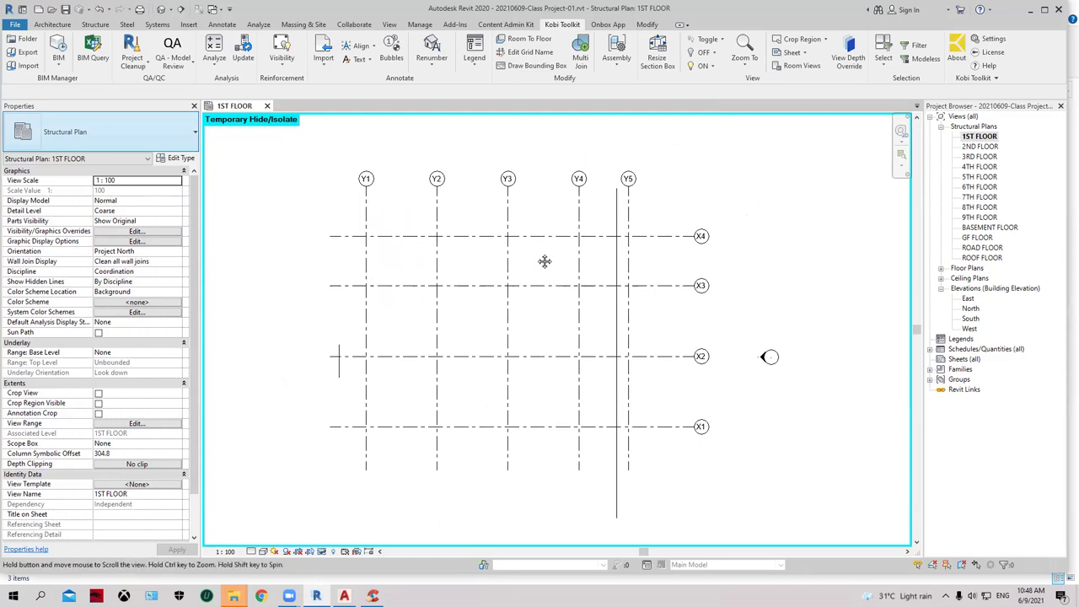
{"action": "middle_click_drag", "start_coordinate": [545, 260], "coordinate": [556, 261]}
{"action": "scroll", "coordinate": [544, 259], "scroll_direction": "up", "scroll_amount": 2}
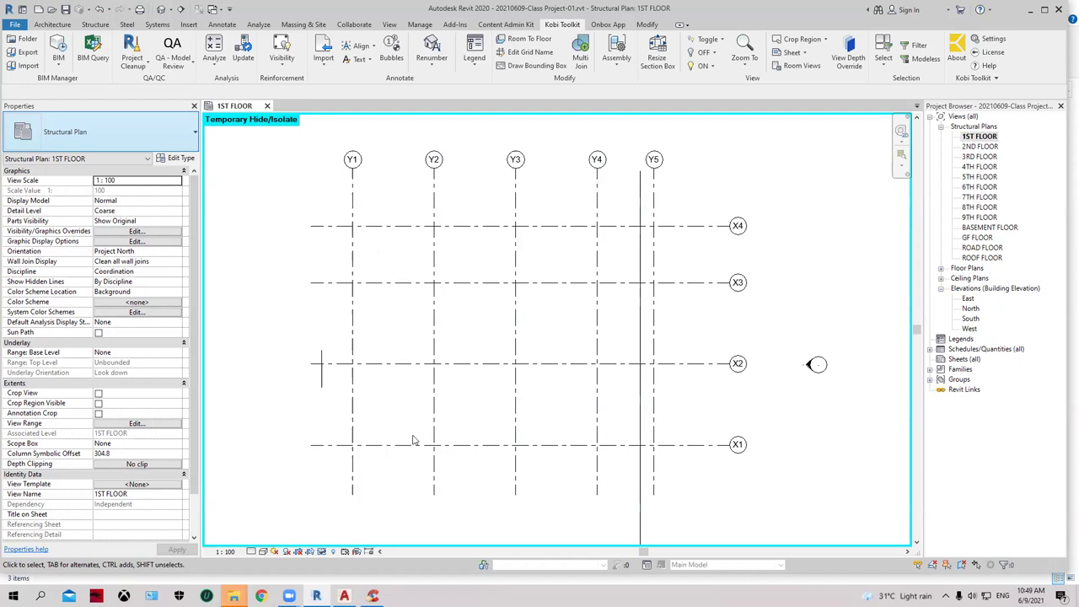
{"action": "mouse_move", "coordinate": [344, 596]}
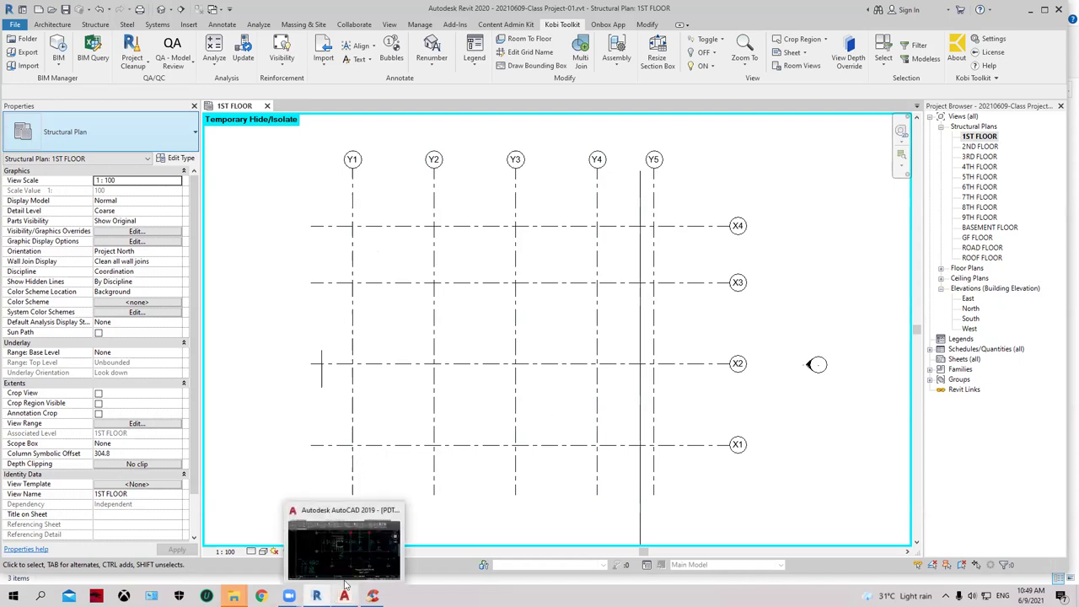
{"action": "left_click", "coordinate": [357, 548]}
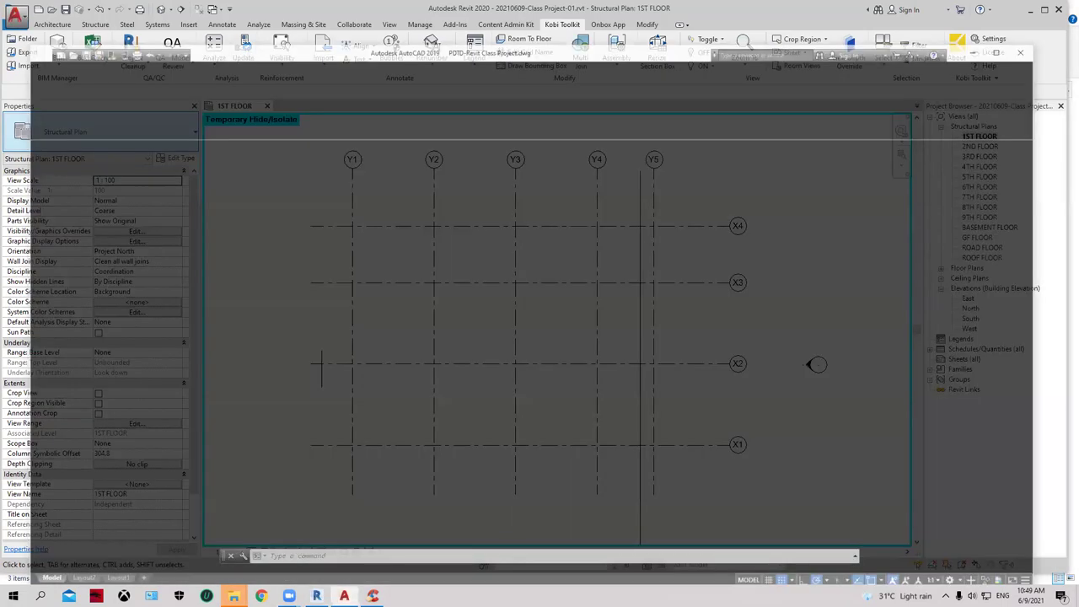
{"action": "scroll", "coordinate": [508, 350], "scroll_direction": "up", "scroll_amount": 4}
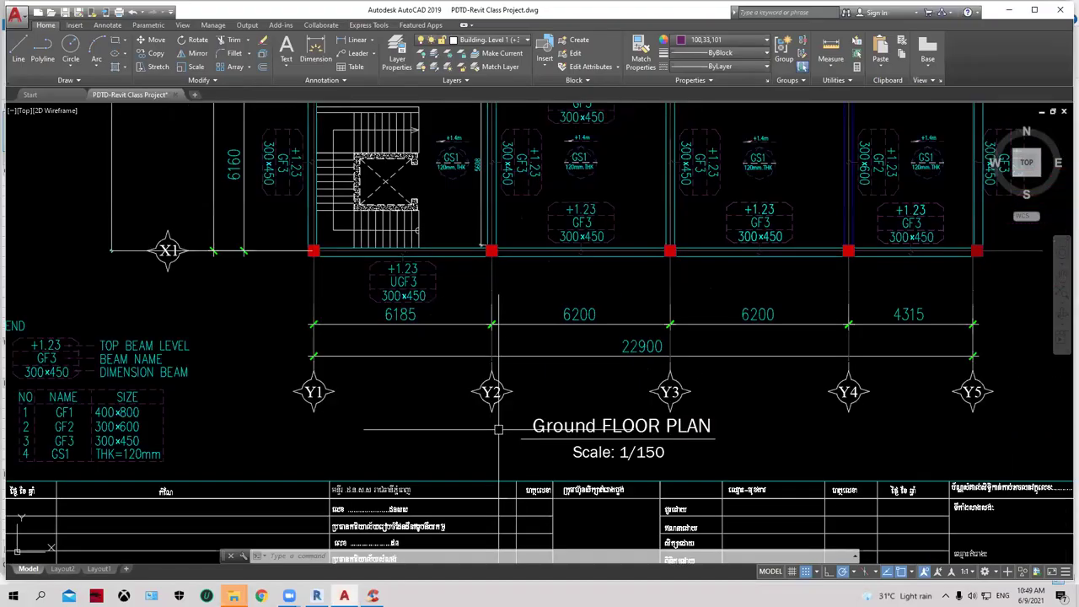
{"action": "scroll", "coordinate": [498, 429], "scroll_direction": "down", "scroll_amount": 1}
{"action": "scroll", "coordinate": [498, 403], "scroll_direction": "down", "scroll_amount": 1}
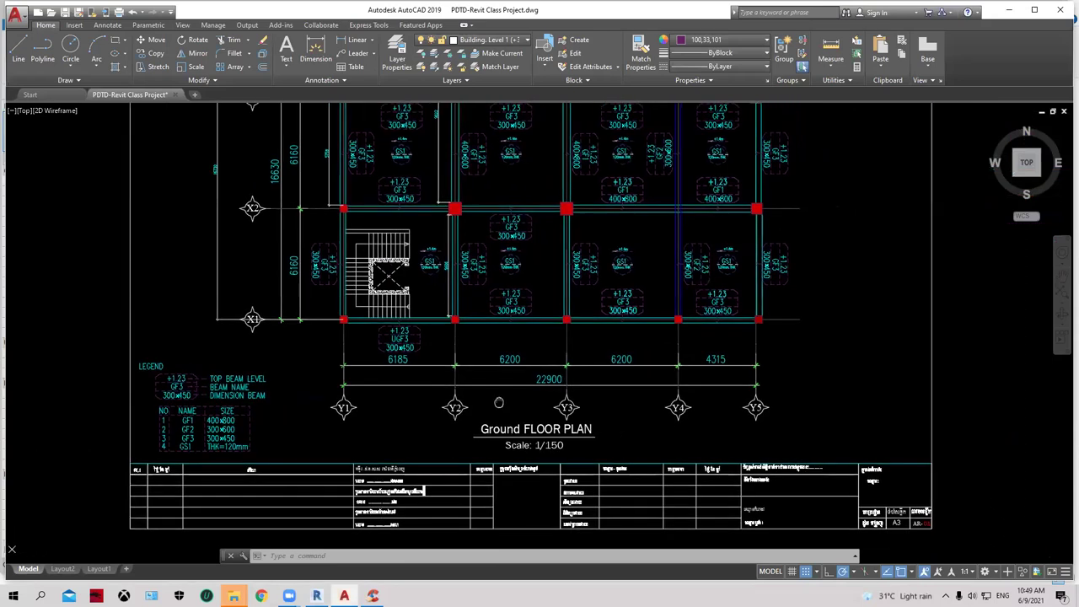
{"action": "scroll", "coordinate": [498, 403], "scroll_direction": "down", "scroll_amount": 2}
{"action": "scroll", "coordinate": [499, 403], "scroll_direction": "up", "scroll_amount": 2}
{"action": "scroll", "coordinate": [495, 409], "scroll_direction": "up", "scroll_amount": 3}
{"action": "middle_click_drag", "start_coordinate": [489, 299], "coordinate": [490, 416]}
{"action": "scroll", "coordinate": [489, 415], "scroll_direction": "down", "scroll_amount": 2}
{"action": "mouse_move", "coordinate": [481, 278]}
{"action": "middle_mouse_down"}
{"action": "mouse_move", "coordinate": [475, 331]}
{"action": "mouse_move", "coordinate": [449, 382]}
{"action": "middle_mouse_up"}
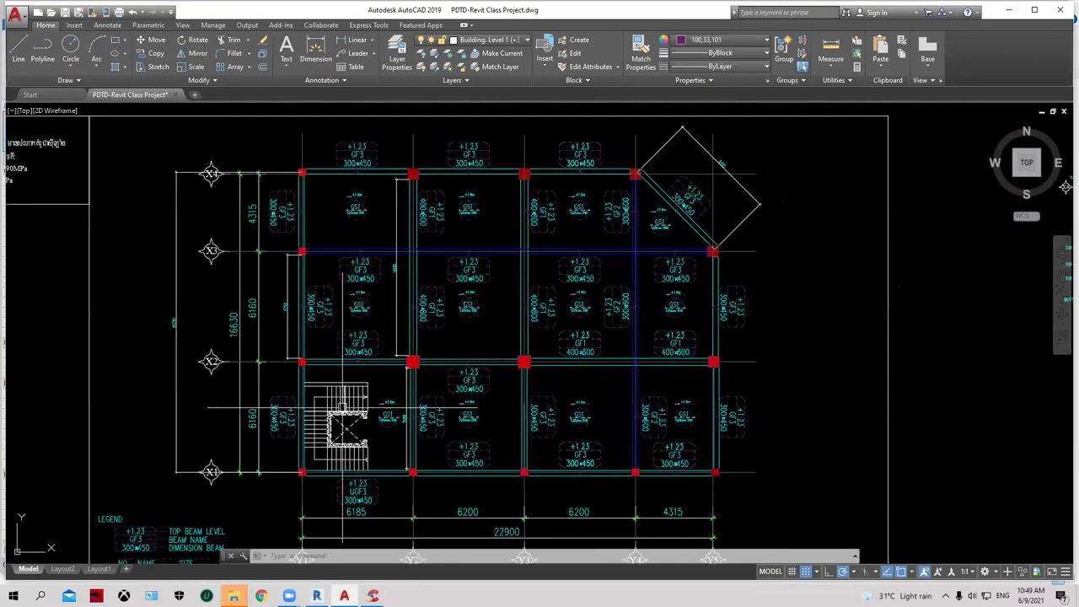
{"action": "scroll", "coordinate": [495, 321], "scroll_direction": "up", "scroll_amount": 2}
{"action": "scroll", "coordinate": [496, 321], "scroll_direction": "up", "scroll_amount": 2}
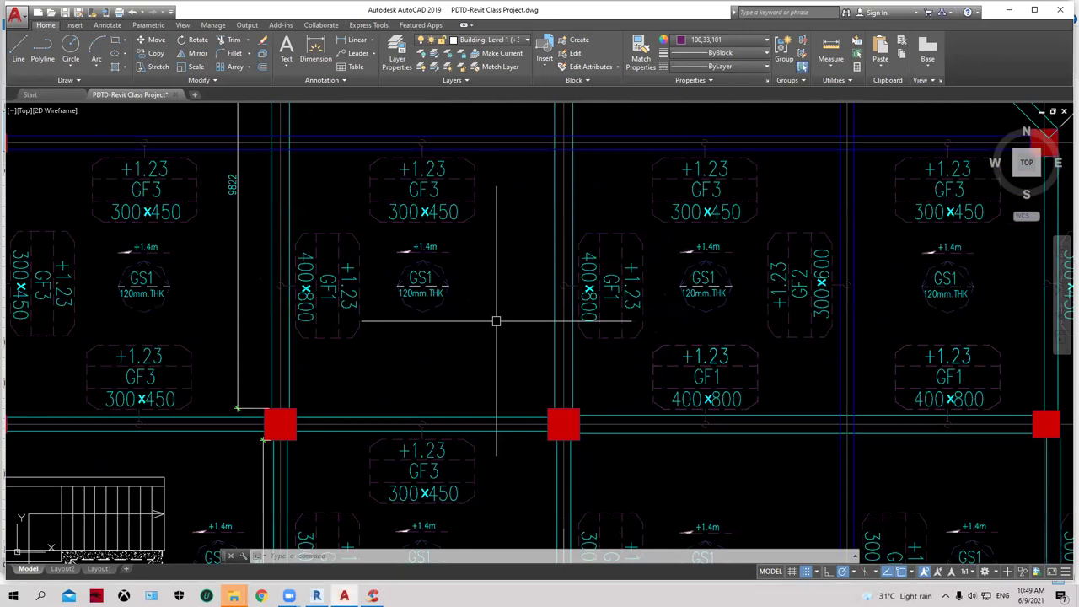
{"action": "scroll", "coordinate": [466, 321], "scroll_direction": "down", "scroll_amount": 2}
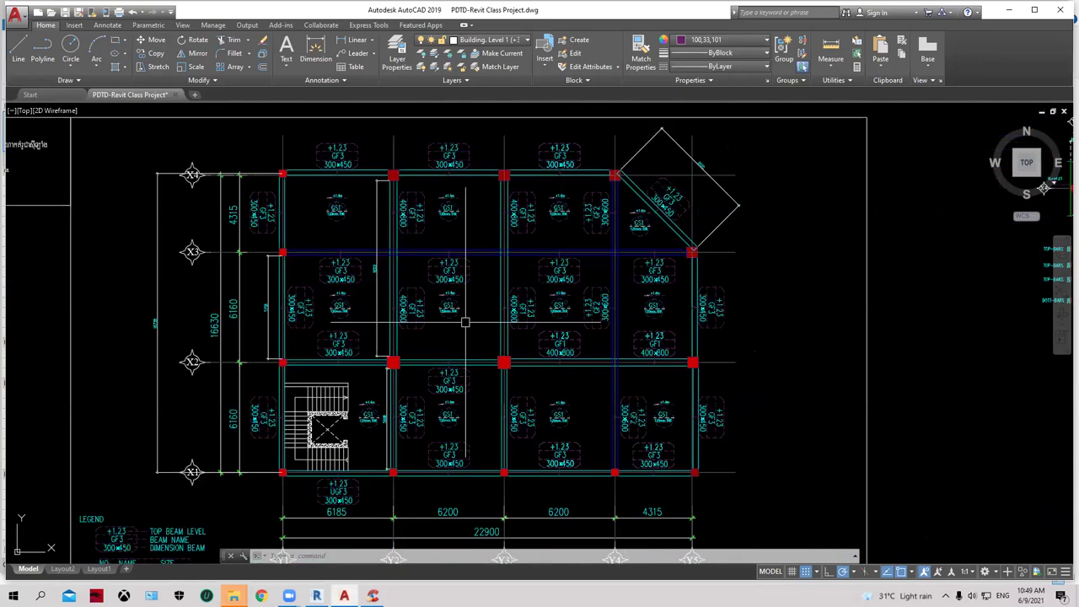
{"action": "scroll", "coordinate": [365, 236], "scroll_direction": "up", "scroll_amount": 2}
{"action": "scroll", "coordinate": [365, 236], "scroll_direction": "up", "scroll_amount": 2}
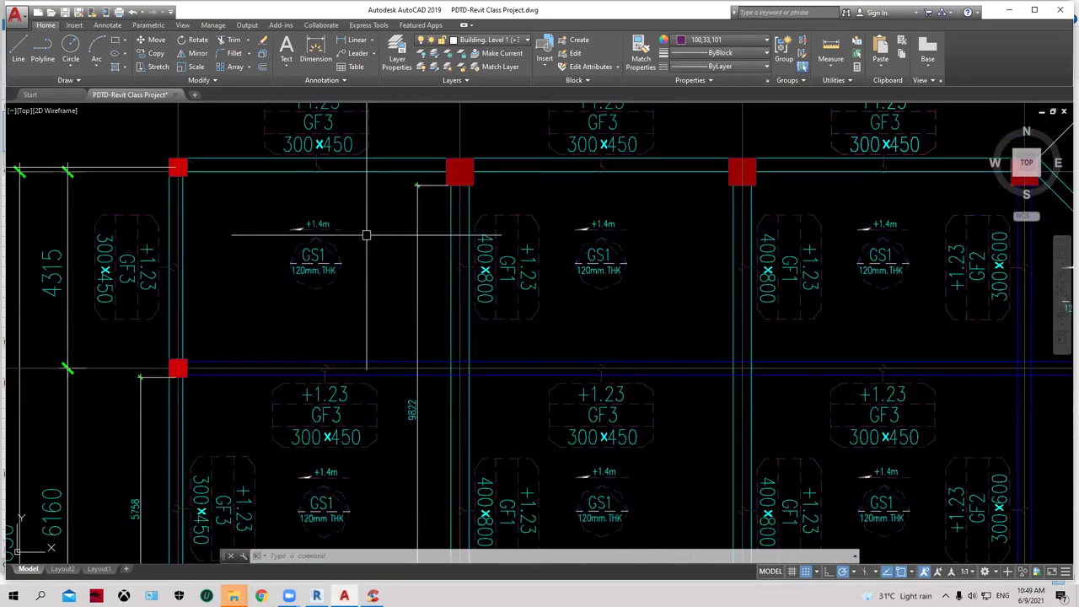
{"action": "middle_click_drag", "start_coordinate": [366, 234], "coordinate": [386, 294]}
{"action": "scroll", "coordinate": [386, 294], "scroll_direction": "down", "scroll_amount": 5}
{"action": "scroll", "coordinate": [391, 321], "scroll_direction": "down", "scroll_amount": 2}
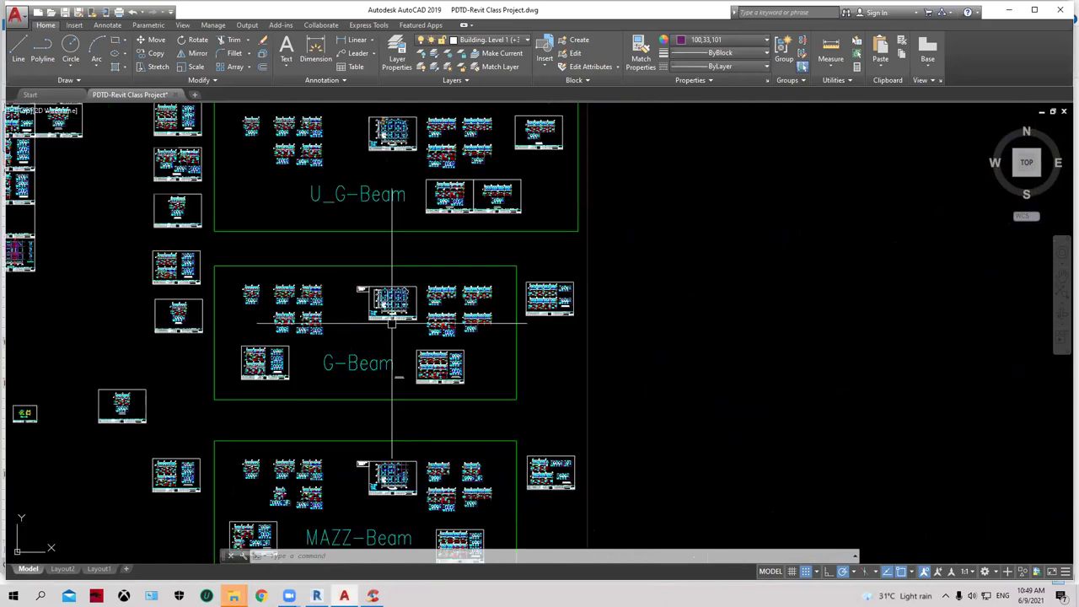
{"action": "scroll", "coordinate": [596, 258], "scroll_direction": "up", "scroll_amount": 4}
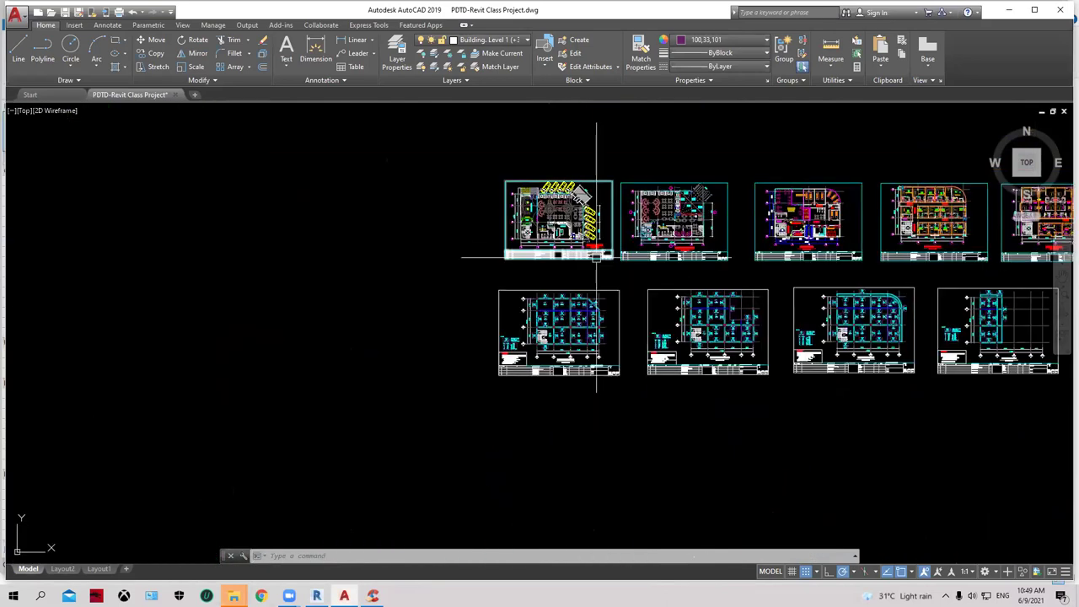
{"action": "scroll", "coordinate": [548, 325], "scroll_direction": "up", "scroll_amount": 6}
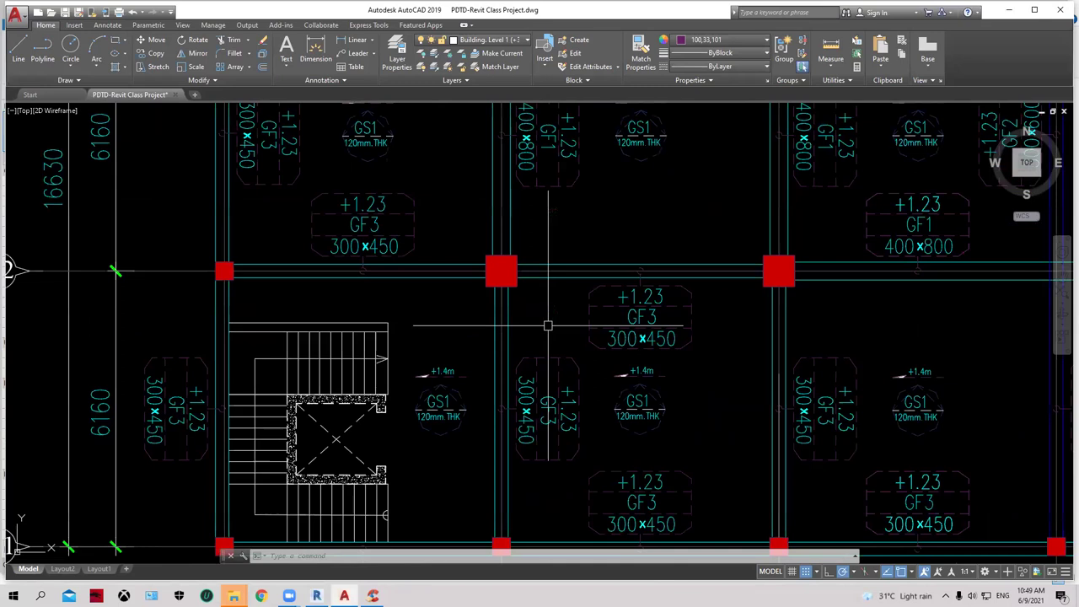
{"action": "scroll", "coordinate": [548, 325], "scroll_direction": "down", "scroll_amount": 4}
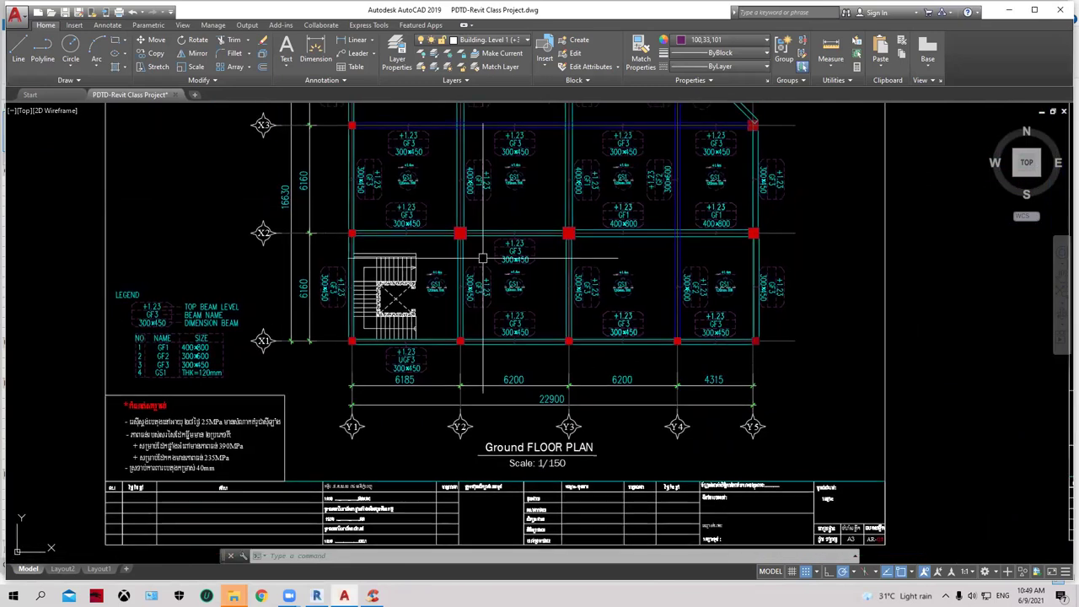
{"action": "scroll", "coordinate": [182, 358], "scroll_direction": "up", "scroll_amount": 5}
{"action": "middle_click_drag", "start_coordinate": [293, 375], "coordinate": [377, 398]}
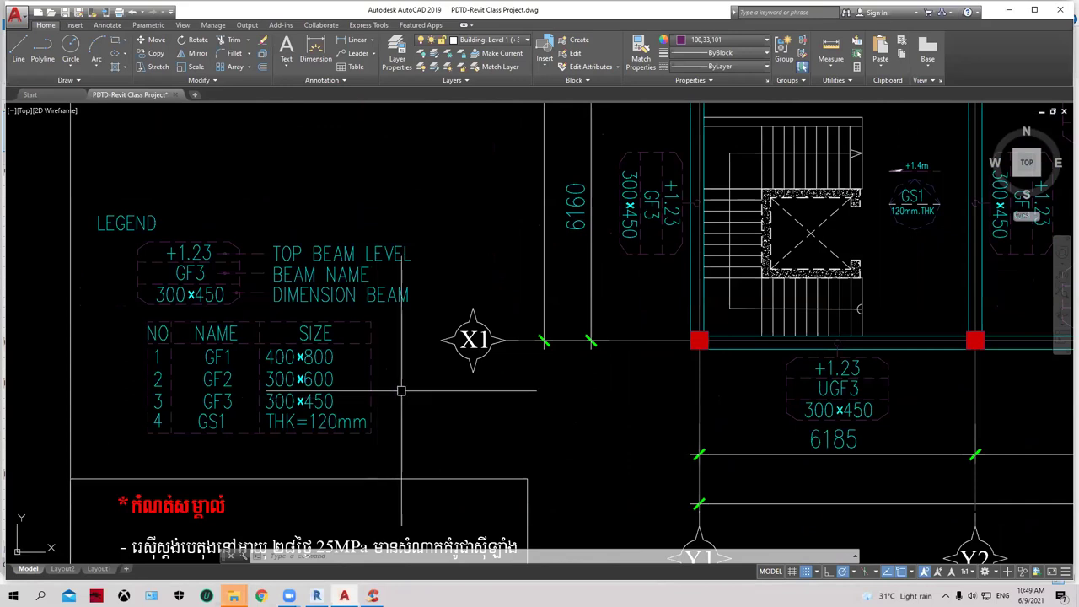
{"action": "scroll", "coordinate": [402, 390], "scroll_direction": "down", "scroll_amount": 2}
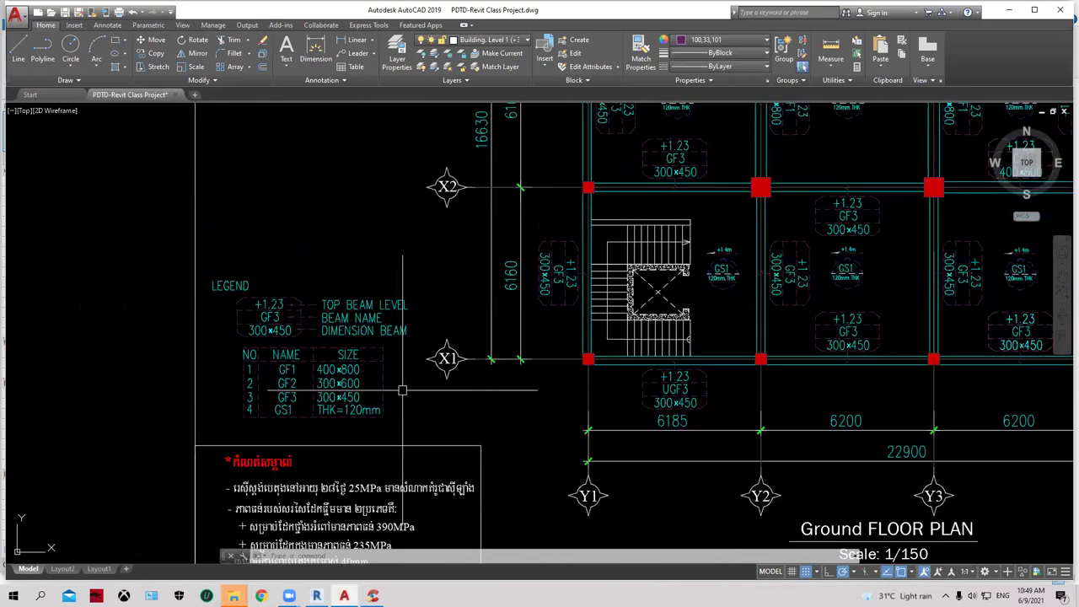
{"action": "mouse_move", "coordinate": [402, 390]}
{"action": "middle_mouse_down"}
{"action": "mouse_move", "coordinate": [359, 358]}
{"action": "mouse_move", "coordinate": [400, 367]}
{"action": "middle_mouse_up"}
{"action": "scroll", "coordinate": [400, 367], "scroll_direction": "down", "scroll_amount": 4}
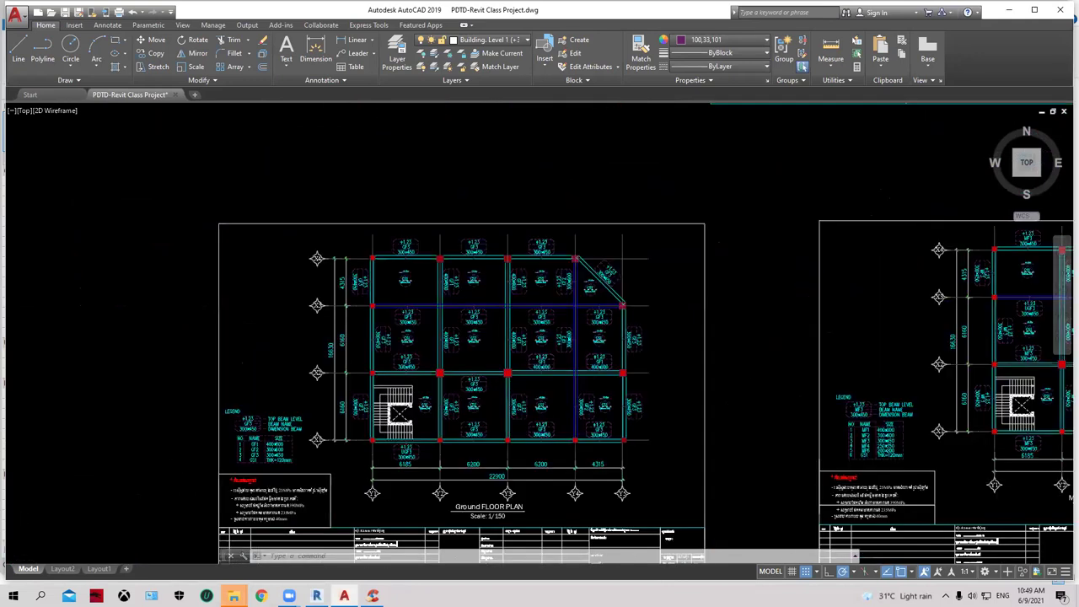
{"action": "scroll", "coordinate": [400, 367], "scroll_direction": "down", "scroll_amount": 2}
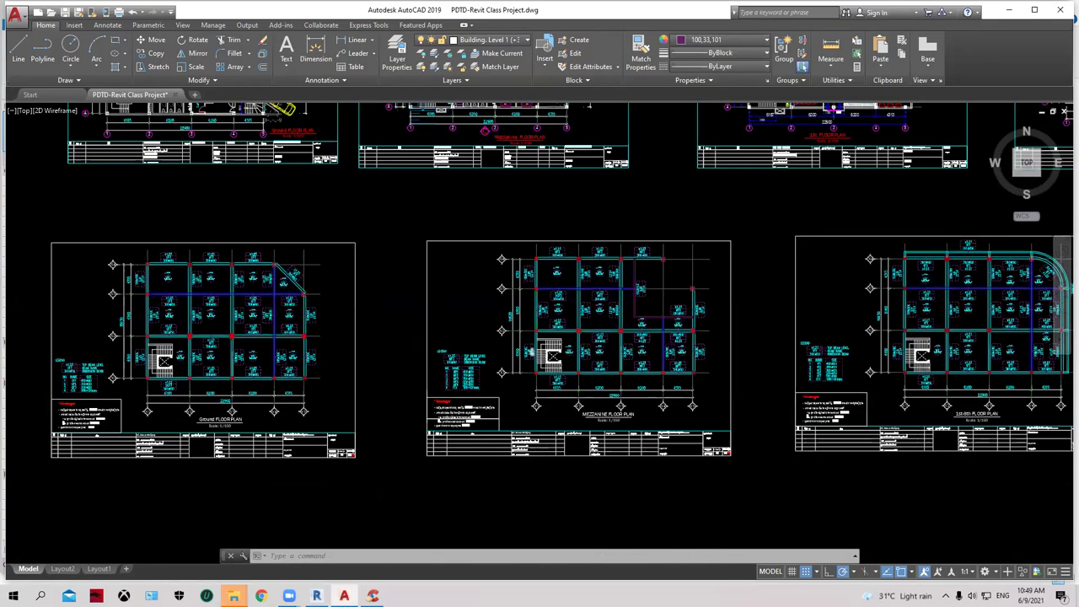
{"action": "scroll", "coordinate": [578, 313], "scroll_direction": "down", "scroll_amount": 5}
{"action": "mouse_move", "coordinate": [578, 313]}
{"action": "middle_mouse_down"}
{"action": "mouse_move", "coordinate": [720, 265]}
{"action": "mouse_move", "coordinate": [494, 385]}
{"action": "middle_mouse_up"}
{"action": "scroll", "coordinate": [545, 396], "scroll_direction": "up", "scroll_amount": 2}
{"action": "scroll", "coordinate": [545, 396], "scroll_direction": "up", "scroll_amount": 5}
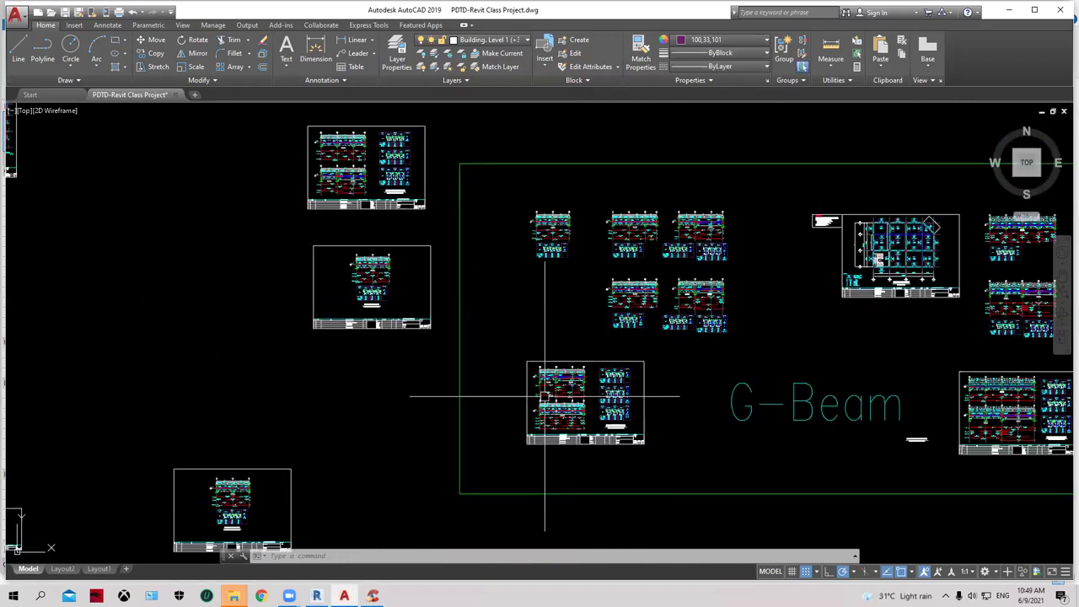
{"action": "scroll", "coordinate": [545, 397], "scroll_direction": "down", "scroll_amount": 6}
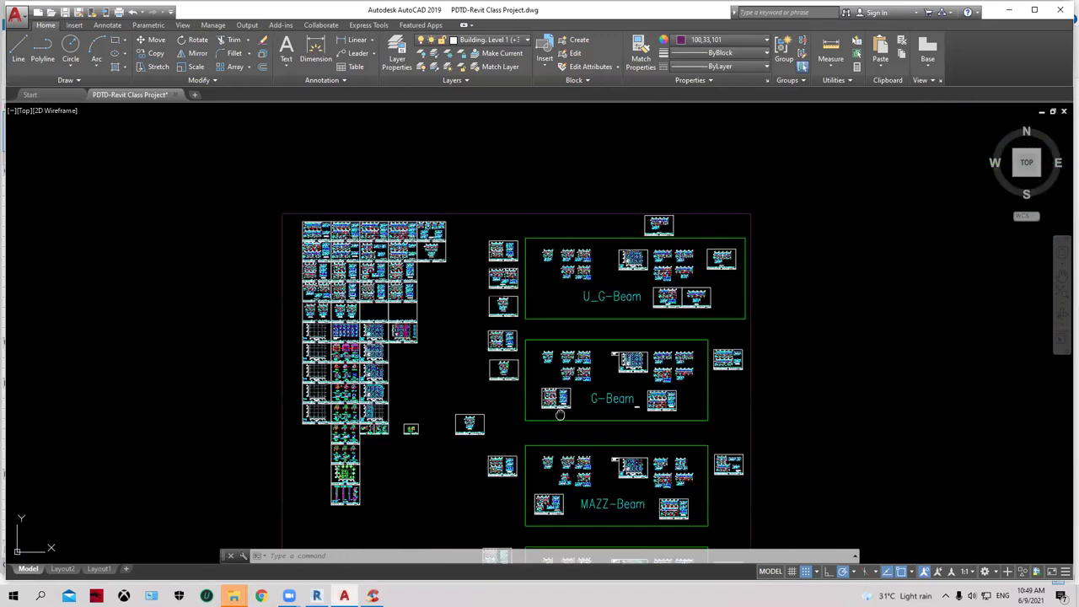
{"action": "middle_click_drag", "start_coordinate": [559, 414], "coordinate": [517, 164]}
{"action": "scroll", "coordinate": [389, 411], "scroll_direction": "up", "scroll_amount": 5}
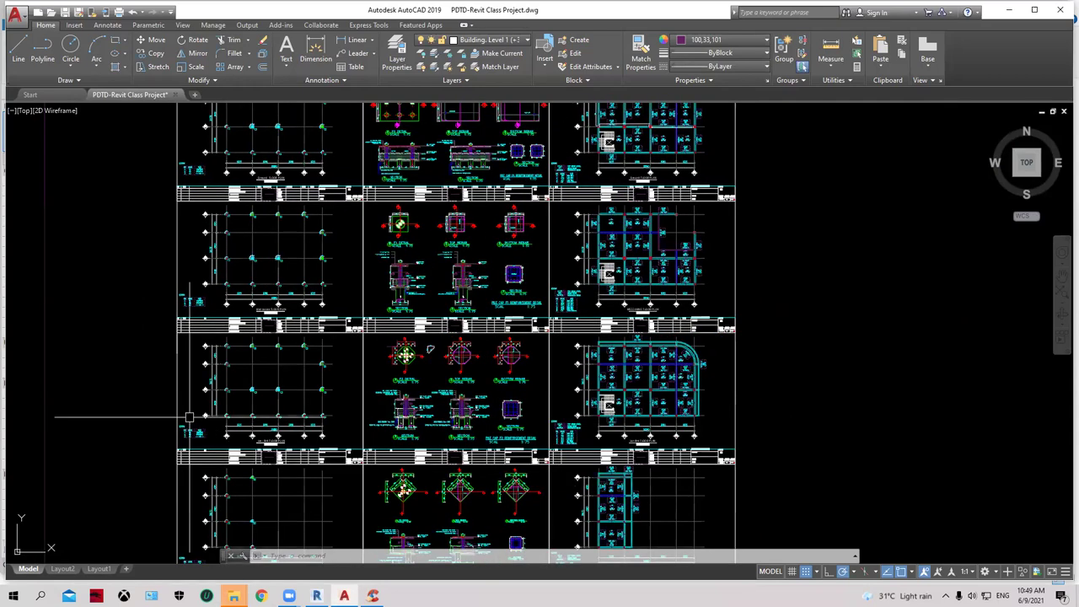
{"action": "scroll", "coordinate": [345, 347], "scroll_direction": "down", "scroll_amount": 5}
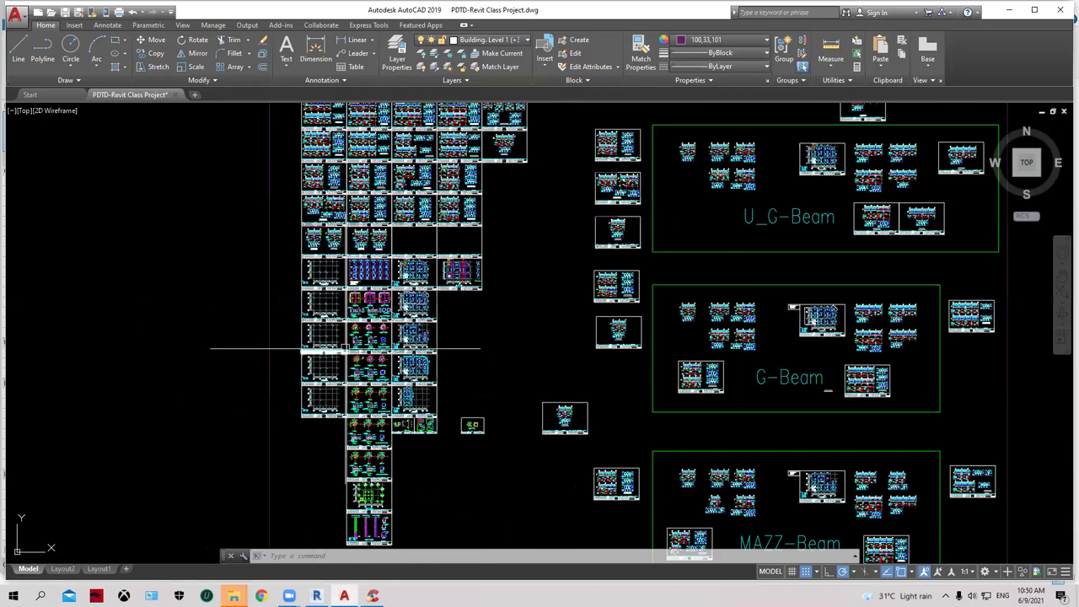
{"action": "scroll", "coordinate": [346, 347], "scroll_direction": "up", "scroll_amount": 10}
{"action": "scroll", "coordinate": [472, 247], "scroll_direction": "down", "scroll_amount": 3}
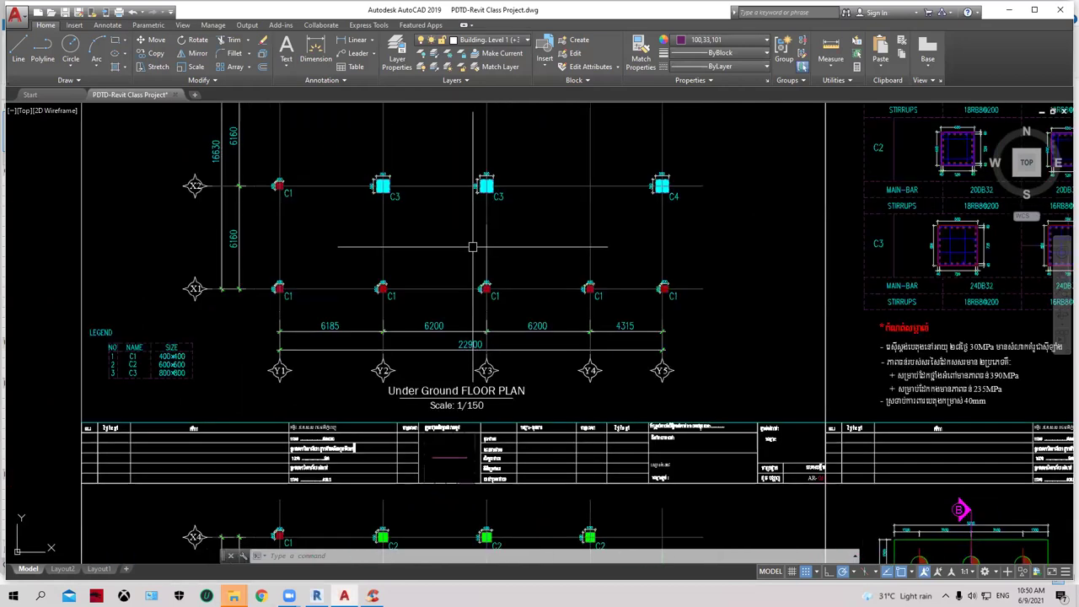
{"action": "scroll", "coordinate": [472, 247], "scroll_direction": "down", "scroll_amount": 2}
{"action": "scroll", "coordinate": [427, 250], "scroll_direction": "up", "scroll_amount": 2}
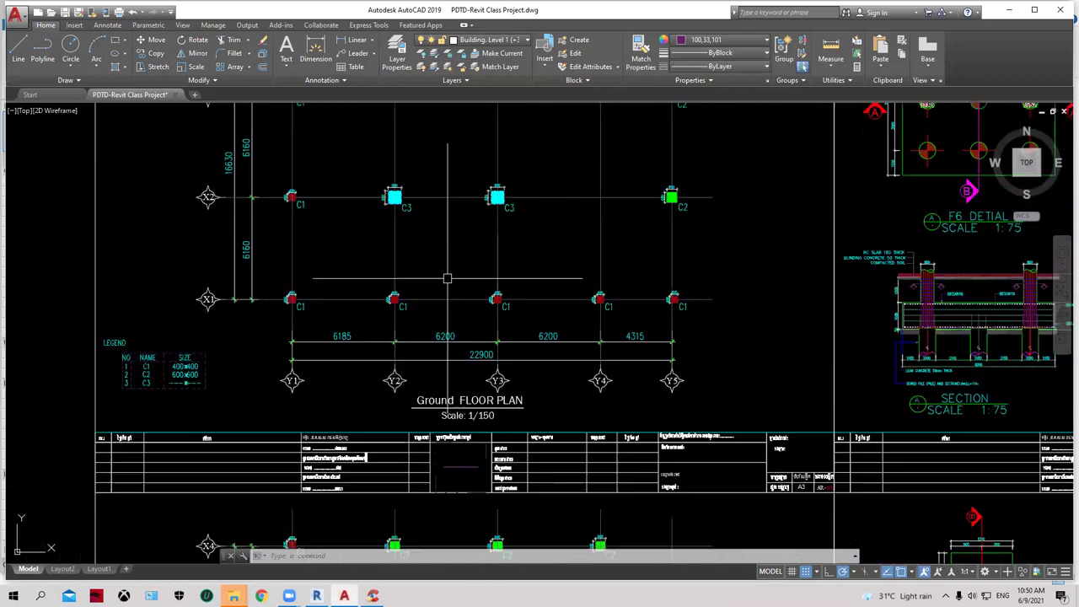
{"action": "scroll", "coordinate": [448, 315], "scroll_direction": "up", "scroll_amount": 2}
{"action": "scroll", "coordinate": [390, 344], "scroll_direction": "up", "scroll_amount": 1}
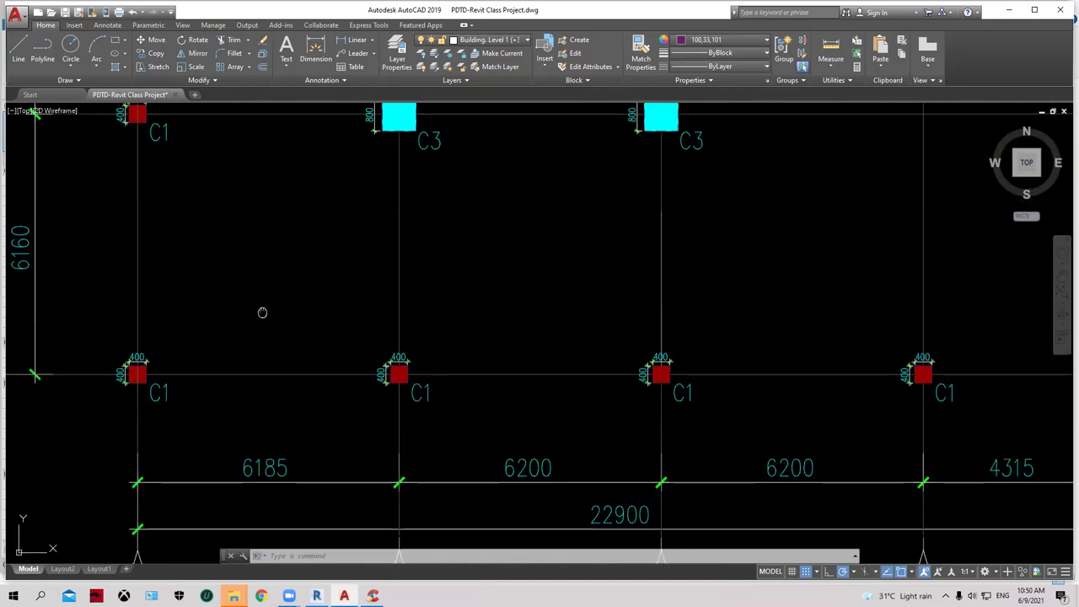
{"action": "middle_click_drag", "start_coordinate": [260, 311], "coordinate": [291, 327]}
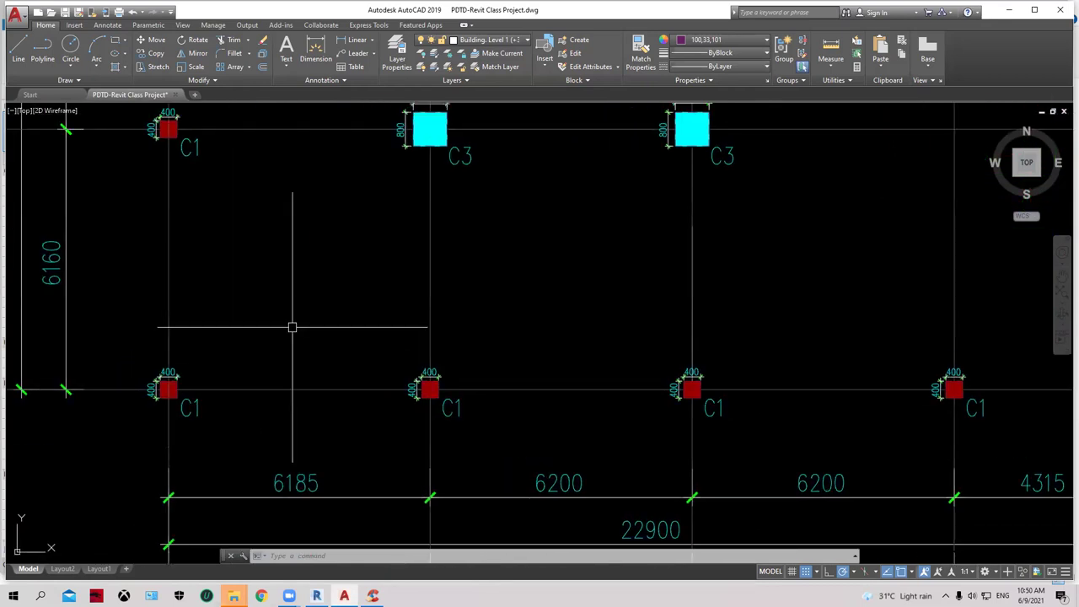
{"action": "scroll", "coordinate": [296, 318], "scroll_direction": "down", "scroll_amount": 2}
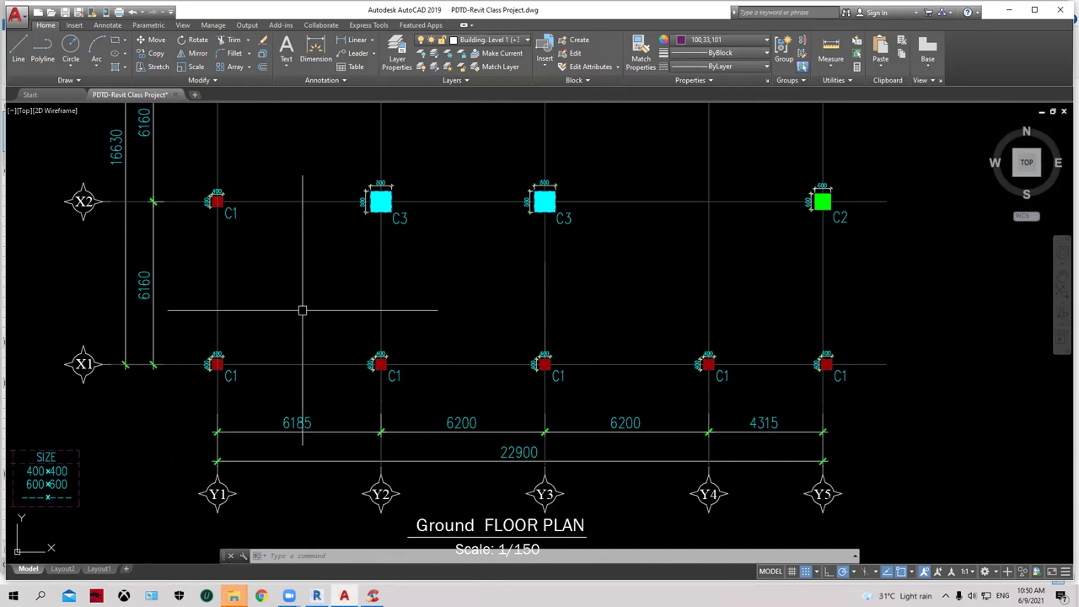
{"action": "scroll", "coordinate": [237, 366], "scroll_direction": "up", "scroll_amount": 4}
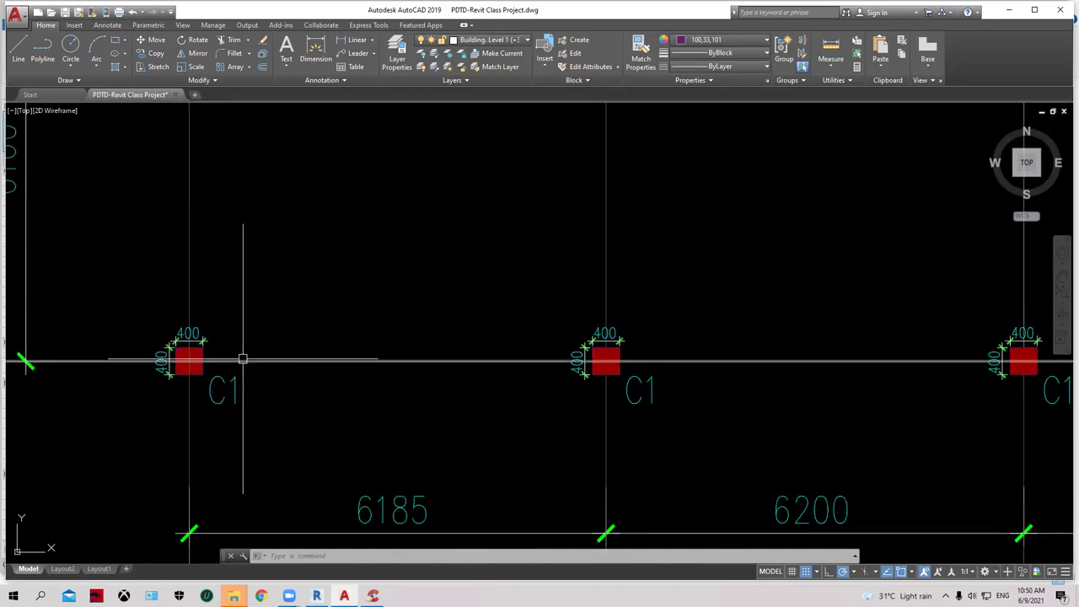
{"action": "scroll", "coordinate": [243, 359], "scroll_direction": "down", "scroll_amount": 2}
{"action": "middle_click_drag", "start_coordinate": [366, 268], "coordinate": [289, 375]}
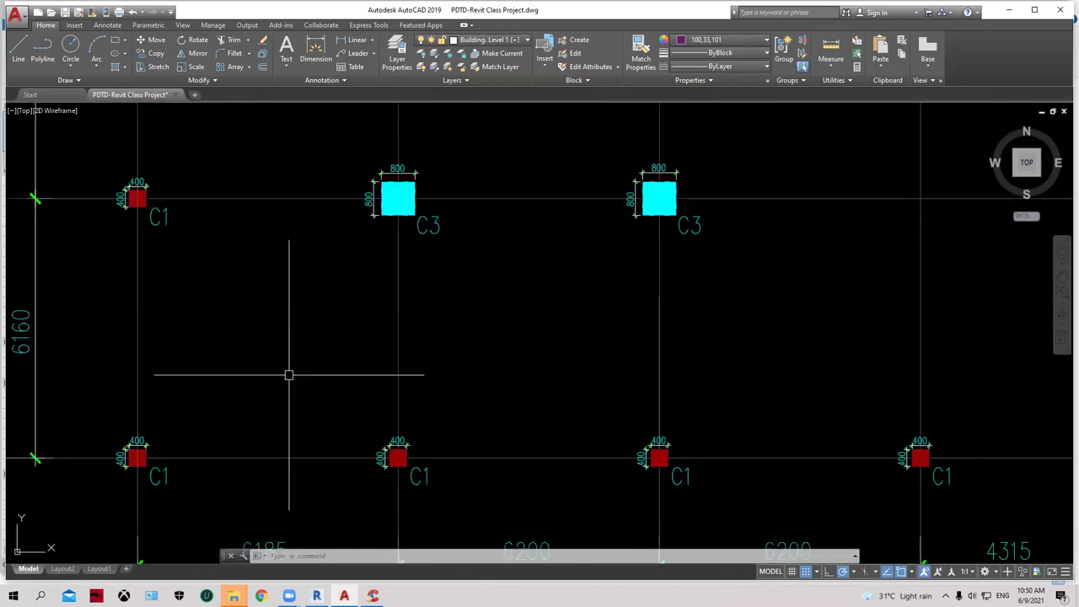
{"action": "scroll", "coordinate": [288, 376], "scroll_direction": "down", "scroll_amount": 2}
{"action": "middle_click_drag", "start_coordinate": [722, 318], "coordinate": [663, 365]}
{"action": "scroll", "coordinate": [747, 243], "scroll_direction": "up", "scroll_amount": 4}
{"action": "scroll", "coordinate": [747, 244], "scroll_direction": "down", "scroll_amount": 2}
{"action": "middle_click_drag", "start_coordinate": [747, 244], "coordinate": [797, 427]}
{"action": "scroll", "coordinate": [800, 419], "scroll_direction": "down", "scroll_amount": 2}
{"action": "middle_click_drag", "start_coordinate": [678, 291], "coordinate": [744, 355]}
{"action": "scroll", "coordinate": [244, 251], "scroll_direction": "up", "scroll_amount": 2}
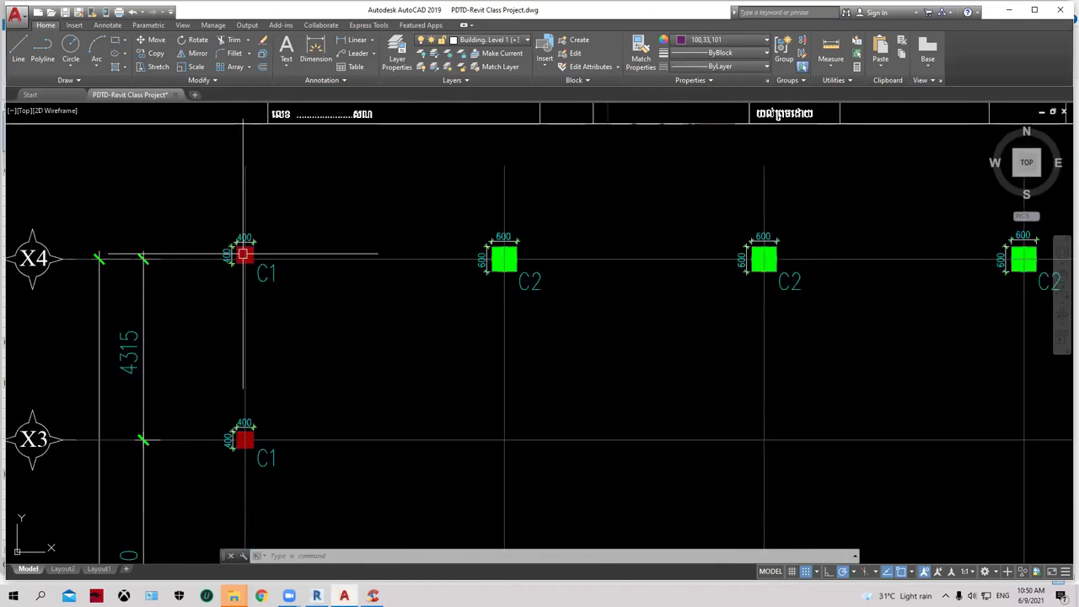
{"action": "scroll", "coordinate": [421, 283], "scroll_direction": "down", "scroll_amount": 2}
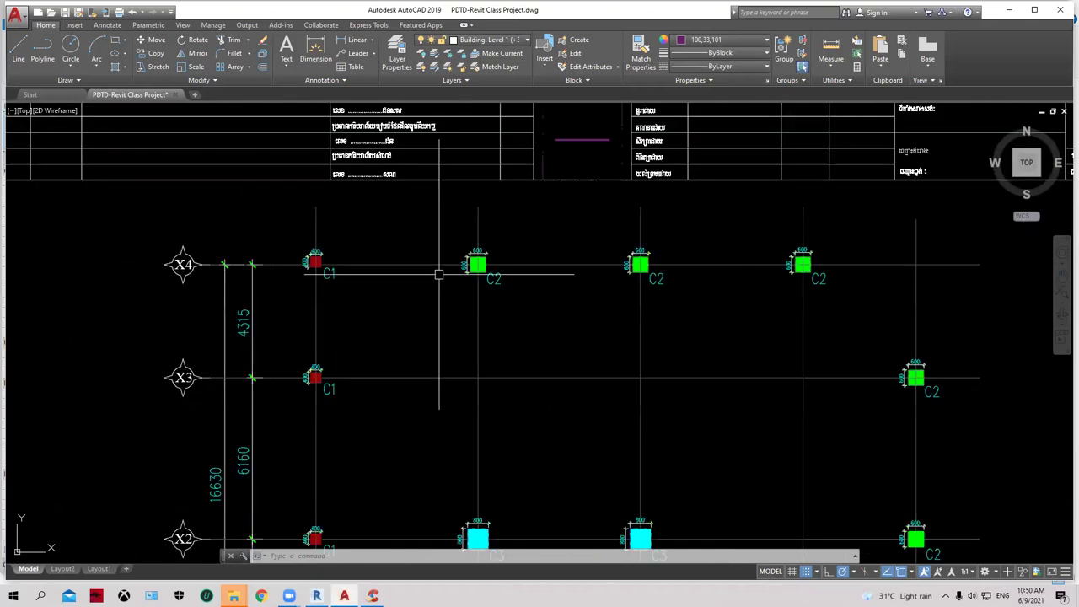
{"action": "middle_click_drag", "start_coordinate": [565, 326], "coordinate": [562, 295]}
{"action": "scroll", "coordinate": [494, 374], "scroll_direction": "up", "scroll_amount": 4}
{"action": "scroll", "coordinate": [515, 356], "scroll_direction": "down", "scroll_amount": 4}
{"action": "scroll", "coordinate": [516, 357], "scroll_direction": "down", "scroll_amount": 2}
{"action": "middle_click_drag", "start_coordinate": [519, 370], "coordinate": [529, 205]}
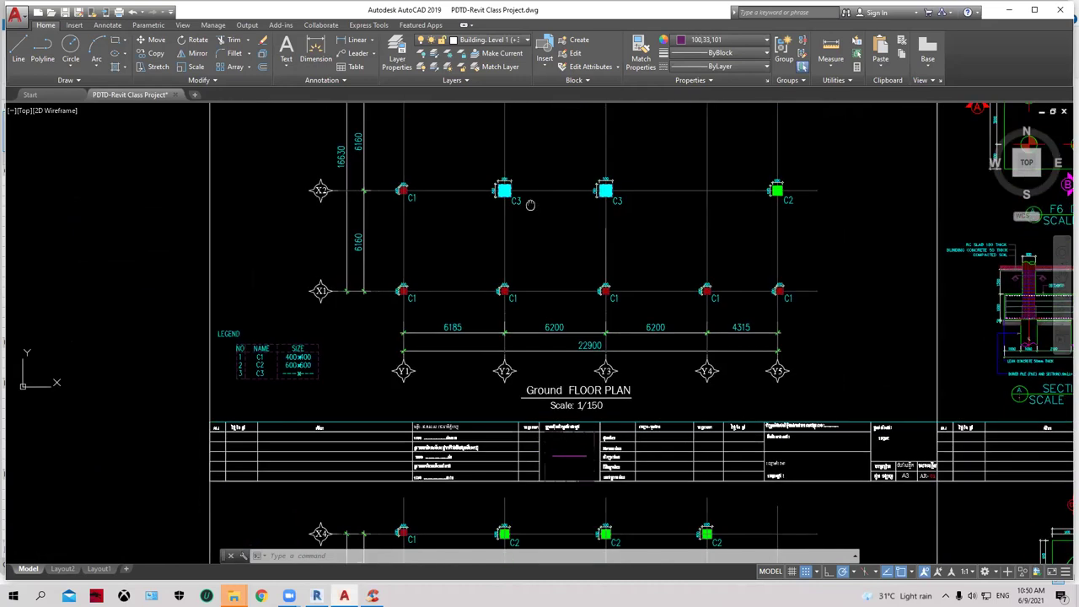
{"action": "scroll", "coordinate": [285, 388], "scroll_direction": "up", "scroll_amount": 4}
{"action": "scroll", "coordinate": [291, 375], "scroll_direction": "down", "scroll_amount": 3}
{"action": "scroll", "coordinate": [295, 368], "scroll_direction": "down", "scroll_amount": 5}
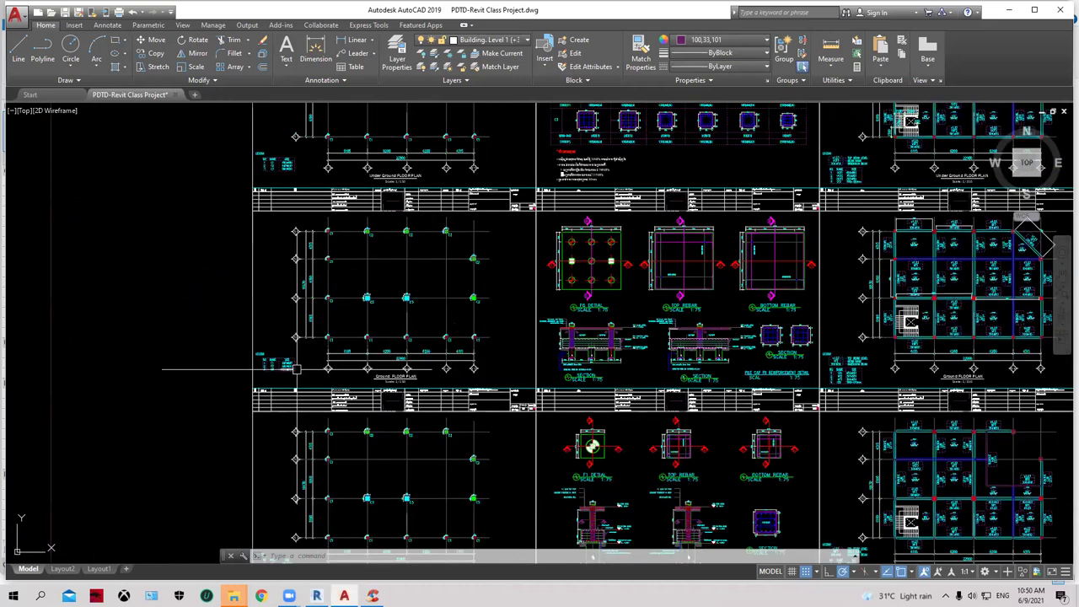
{"action": "scroll", "coordinate": [295, 368], "scroll_direction": "up", "scroll_amount": 2}
{"action": "middle_click_drag", "start_coordinate": [488, 365], "coordinate": [478, 207]}
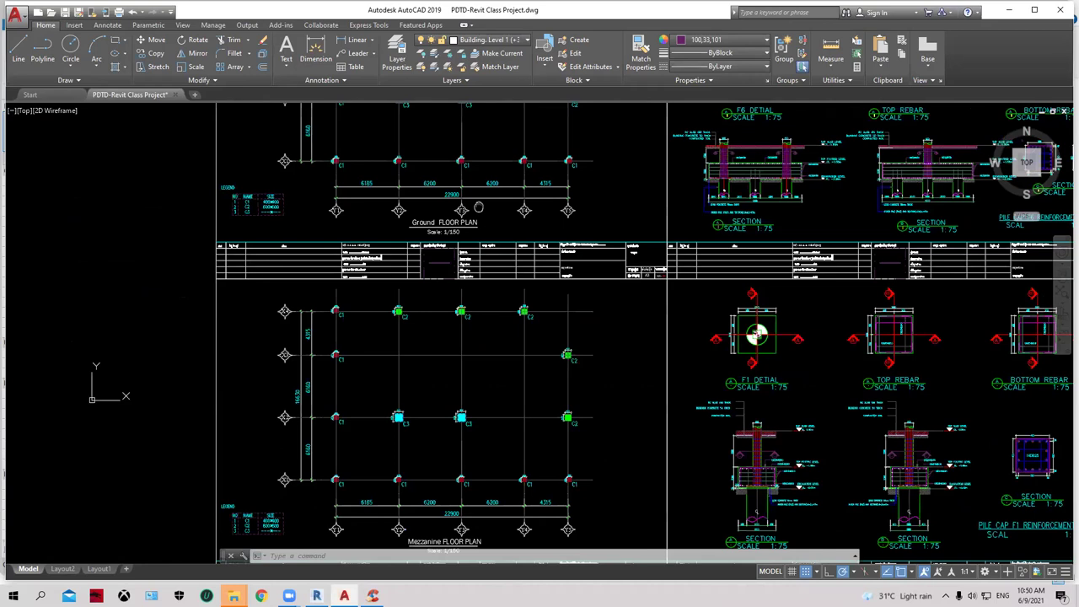
{"action": "scroll", "coordinate": [279, 556], "scroll_direction": "up", "scroll_amount": 4}
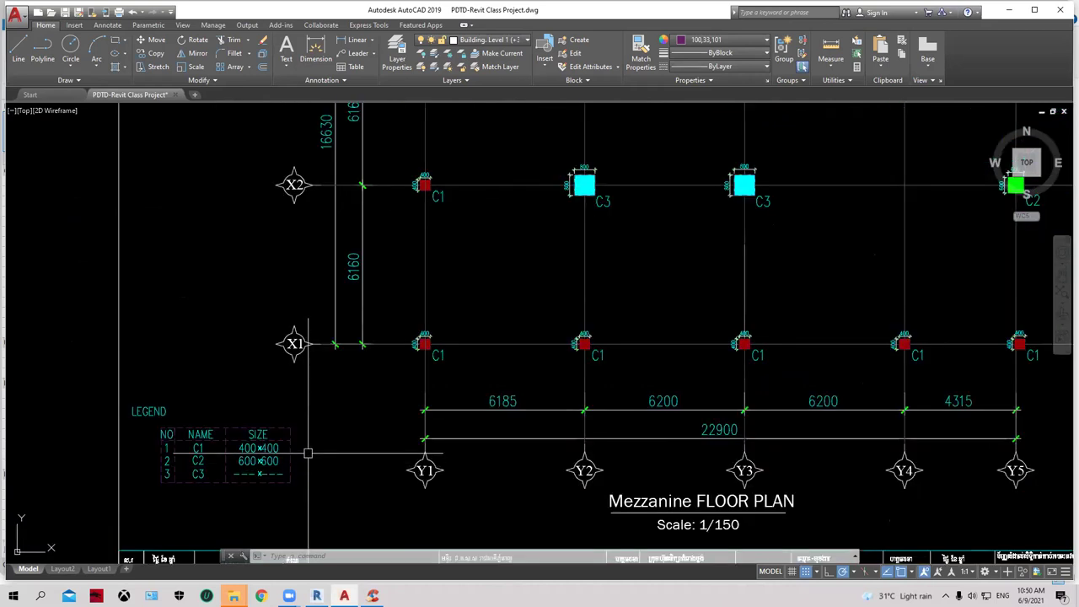
{"action": "middle_click_drag", "start_coordinate": [628, 290], "coordinate": [574, 396]}
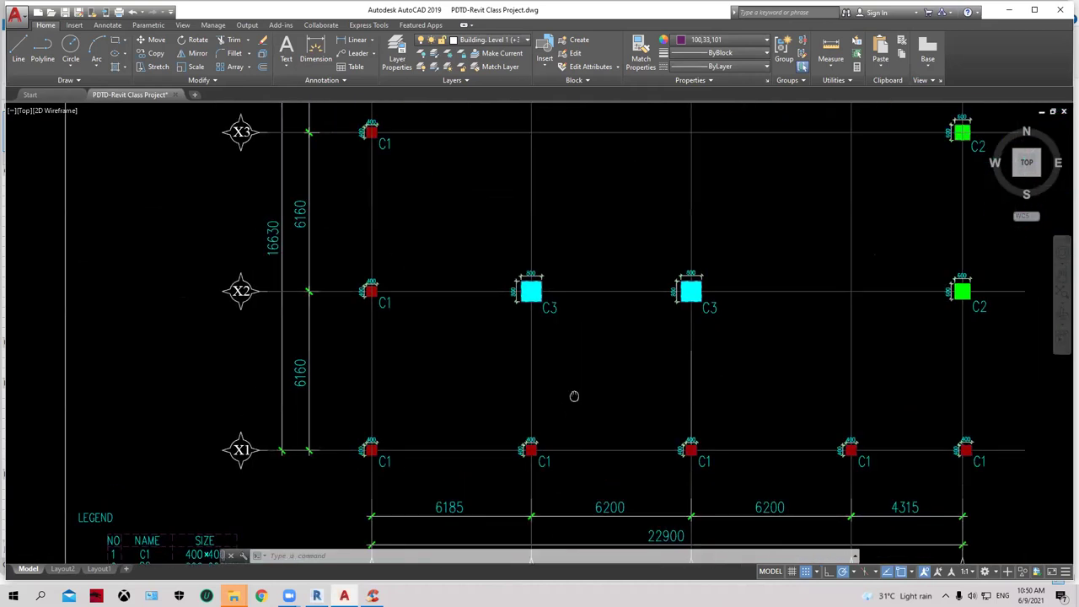
{"action": "scroll", "coordinate": [535, 450], "scroll_direction": "down", "scroll_amount": 2}
{"action": "scroll", "coordinate": [543, 421], "scroll_direction": "up", "scroll_amount": 2}
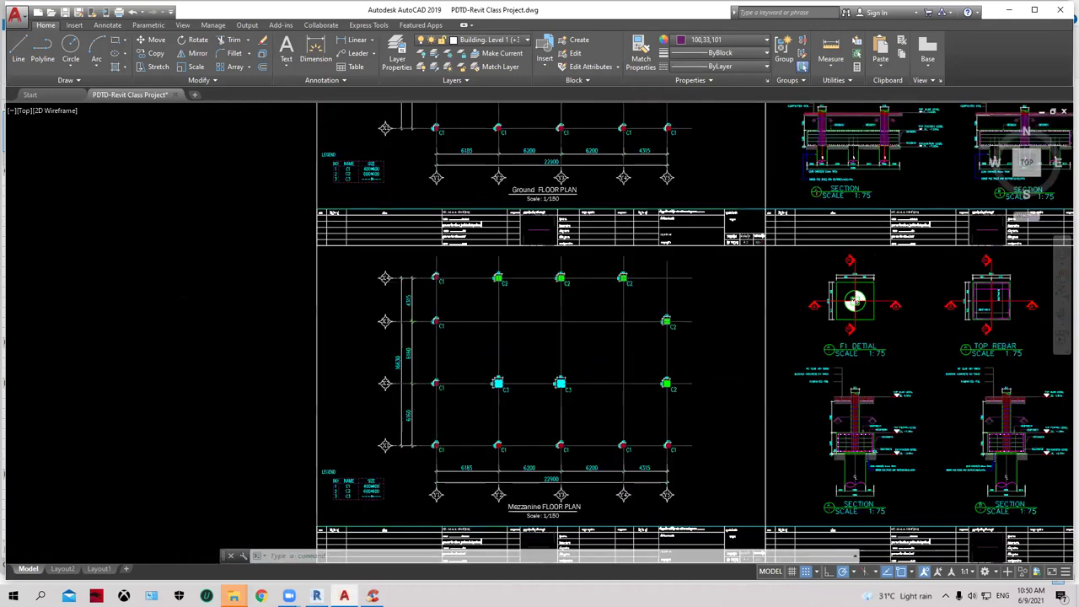
{"action": "scroll", "coordinate": [855, 301], "scroll_direction": "down", "scroll_amount": 2}
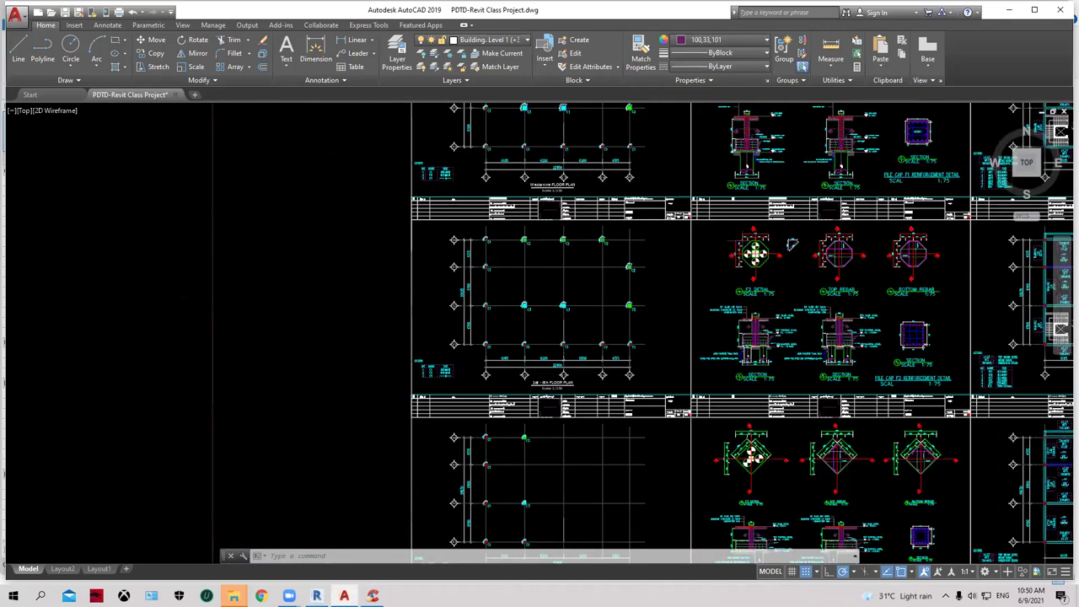
{"action": "scroll", "coordinate": [487, 374], "scroll_direction": "up", "scroll_amount": 6}
{"action": "mouse_move", "coordinate": [535, 207]}
{"action": "middle_mouse_down"}
{"action": "mouse_move", "coordinate": [497, 295]}
{"action": "mouse_move", "coordinate": [441, 364]}
{"action": "middle_mouse_up"}
{"action": "mouse_move", "coordinate": [602, 282]}
{"action": "middle_mouse_down"}
{"action": "mouse_move", "coordinate": [558, 321]}
{"action": "mouse_move", "coordinate": [463, 354]}
{"action": "middle_mouse_up"}
{"action": "scroll", "coordinate": [465, 354], "scroll_direction": "down", "scroll_amount": 2}
{"action": "scroll", "coordinate": [467, 348], "scroll_direction": "up", "scroll_amount": 6}
{"action": "scroll", "coordinate": [469, 347], "scroll_direction": "down", "scroll_amount": 2}
{"action": "scroll", "coordinate": [469, 347], "scroll_direction": "down", "scroll_amount": 2}
{"action": "middle_click_drag", "start_coordinate": [607, 335], "coordinate": [446, 352]}
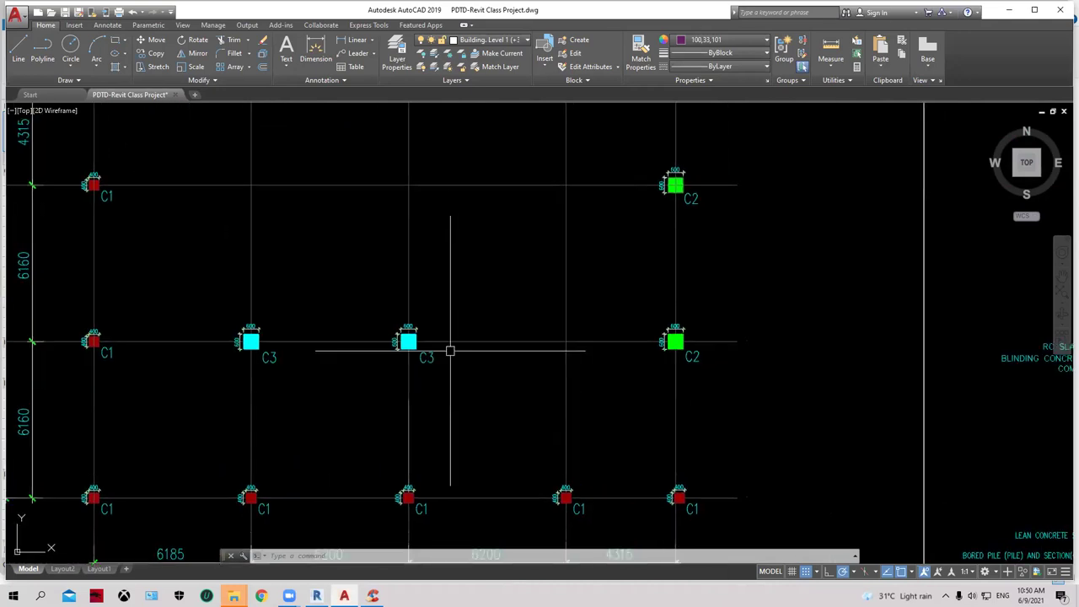
{"action": "scroll", "coordinate": [446, 351], "scroll_direction": "down", "scroll_amount": 2}
{"action": "scroll", "coordinate": [515, 324], "scroll_direction": "down", "scroll_amount": 4}
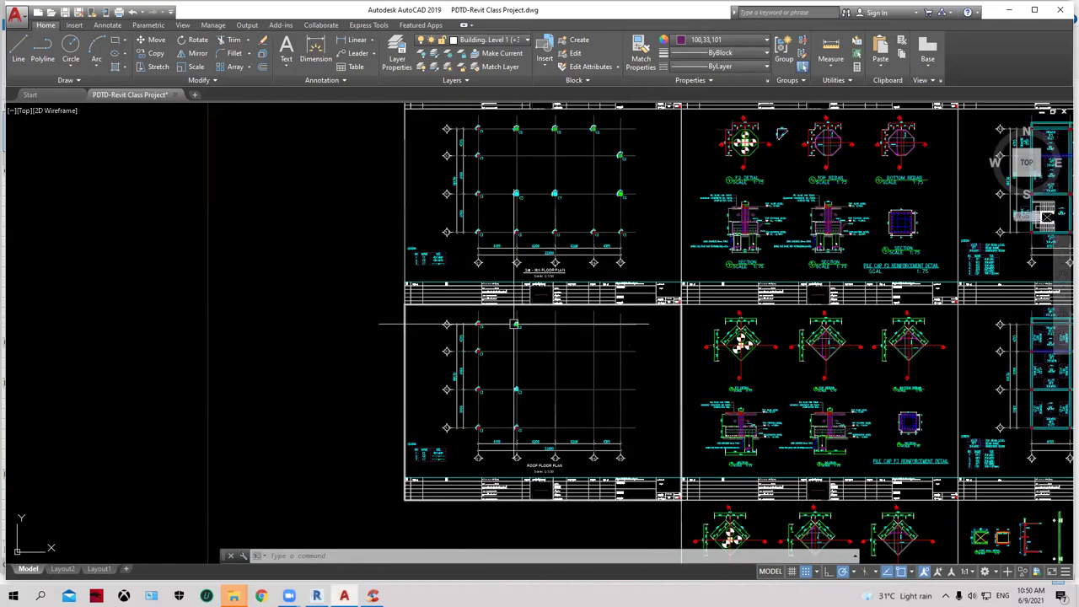
{"action": "scroll", "coordinate": [514, 324], "scroll_direction": "up", "scroll_amount": 8}
{"action": "scroll", "coordinate": [492, 433], "scroll_direction": "down", "scroll_amount": 2}
{"action": "middle_click_drag", "start_coordinate": [491, 433], "coordinate": [530, 265]}
{"action": "scroll", "coordinate": [552, 243], "scroll_direction": "up", "scroll_amount": 2}
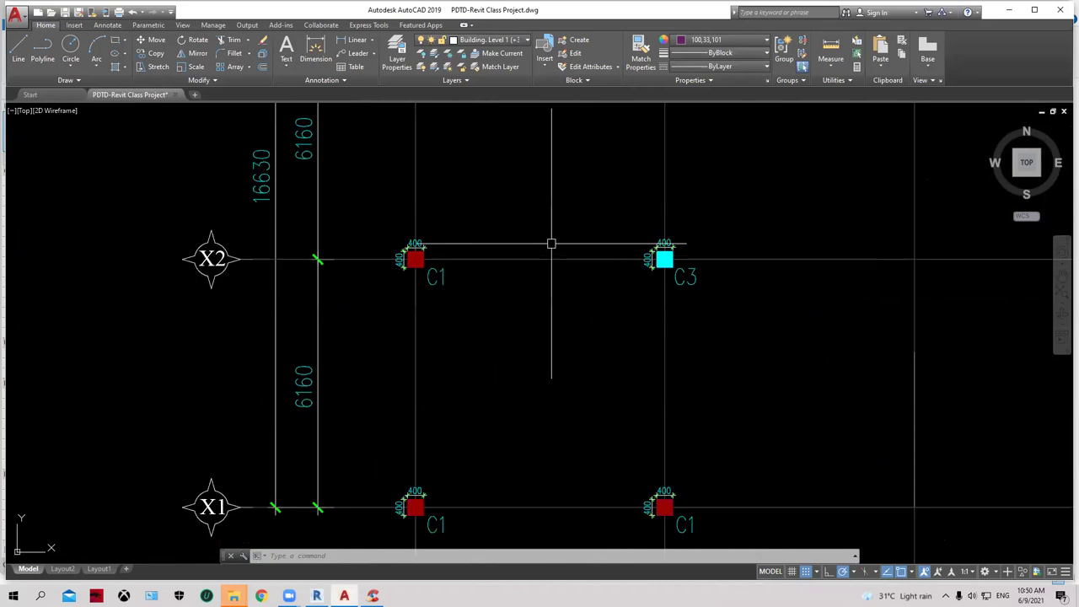
{"action": "middle_click_drag", "start_coordinate": [545, 421], "coordinate": [506, 207]}
{"action": "scroll", "coordinate": [506, 207], "scroll_direction": "down", "scroll_amount": 3}
{"action": "middle_click_drag", "start_coordinate": [501, 396], "coordinate": [500, 185]}
{"action": "scroll", "coordinate": [500, 184], "scroll_direction": "down", "scroll_amount": 3}
{"action": "scroll", "coordinate": [508, 253], "scroll_direction": "down", "scroll_amount": 4}
{"action": "mouse_move", "coordinate": [478, 108]}
{"action": "middle_mouse_down"}
{"action": "mouse_move", "coordinate": [475, 252]}
{"action": "mouse_move", "coordinate": [495, 355]}
{"action": "middle_mouse_up"}
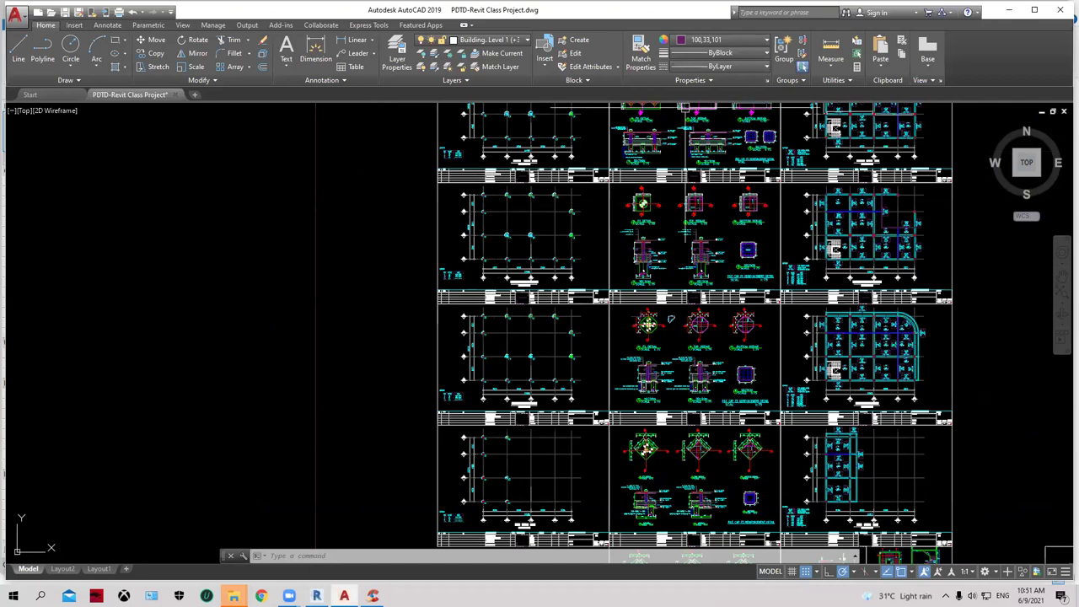
{"action": "scroll", "coordinate": [774, 96], "scroll_direction": "up", "scroll_amount": 5}
Return to Revit and use HR to reset temporary hide, revealing the Ground FLOOR PLAN drawing.
{"action": "key", "text": "alt+Tab"}
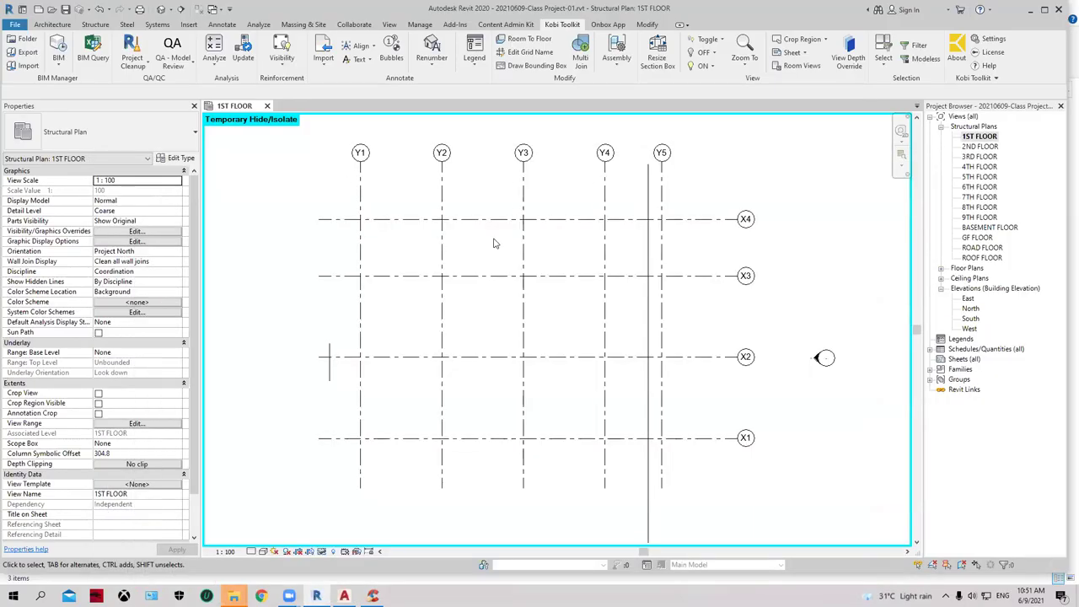
{"action": "key", "text": "h"}
{"action": "key", "text": "r"}
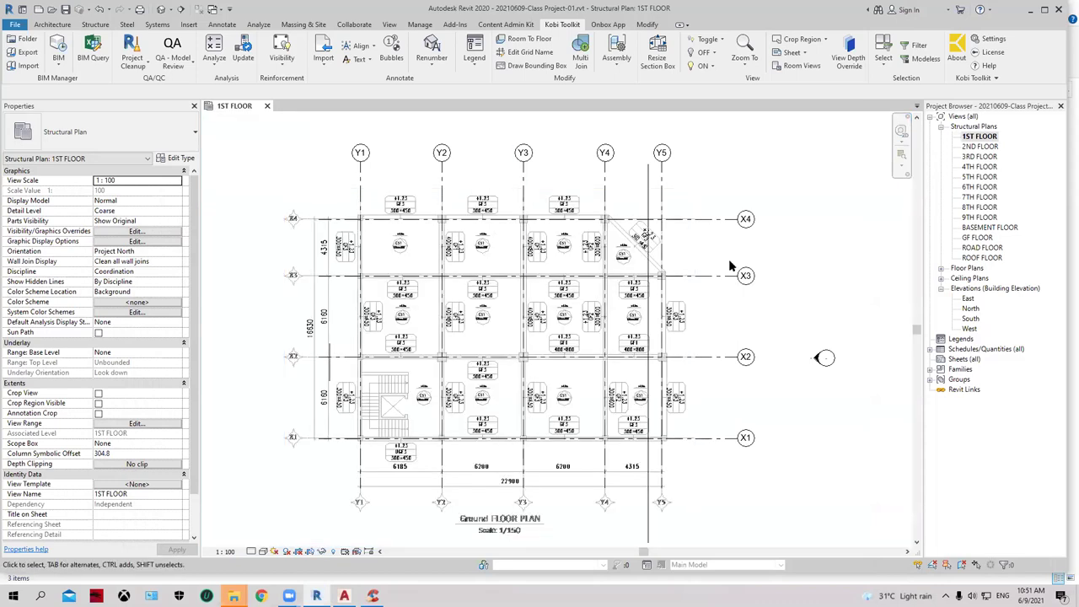
{"action": "scroll", "coordinate": [505, 447], "scroll_direction": "up", "scroll_amount": 4}
{"action": "scroll", "coordinate": [572, 447], "scroll_direction": "up", "scroll_amount": 1}
{"action": "scroll", "coordinate": [573, 439], "scroll_direction": "up", "scroll_amount": 1}
{"action": "scroll", "coordinate": [577, 434], "scroll_direction": "down", "scroll_amount": 2}
{"action": "scroll", "coordinate": [578, 430], "scroll_direction": "down", "scroll_amount": 1}
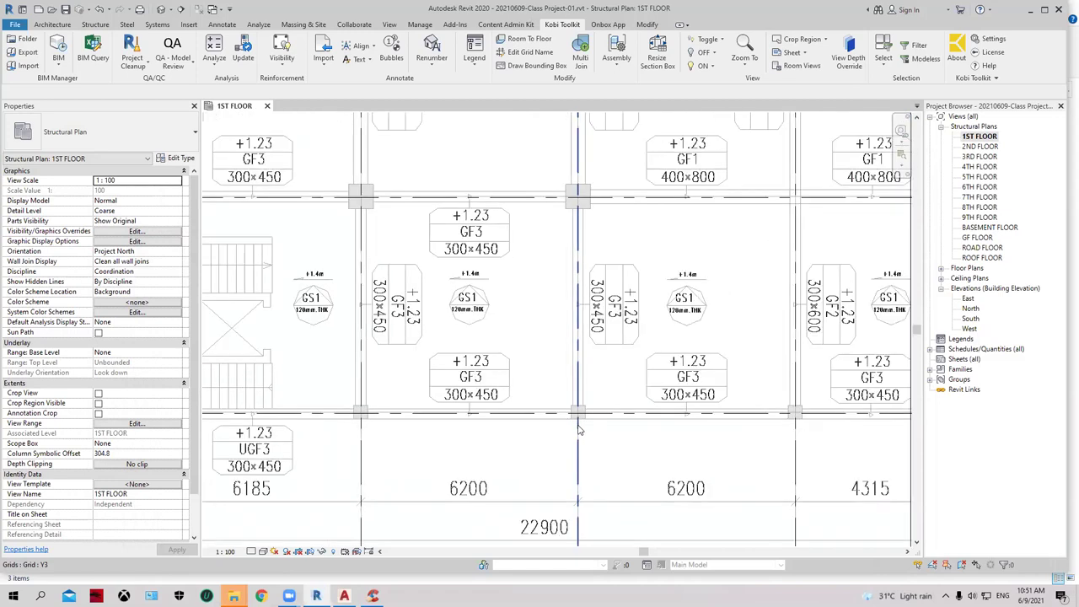
{"action": "scroll", "coordinate": [578, 426], "scroll_direction": "down", "scroll_amount": 3}
{"action": "scroll", "coordinate": [569, 413], "scroll_direction": "up", "scroll_amount": 1}
{"action": "scroll", "coordinate": [563, 400], "scroll_direction": "up", "scroll_amount": 1}
{"action": "scroll", "coordinate": [566, 389], "scroll_direction": "up", "scroll_amount": 1}
{"action": "scroll", "coordinate": [571, 381], "scroll_direction": "down", "scroll_amount": 1}
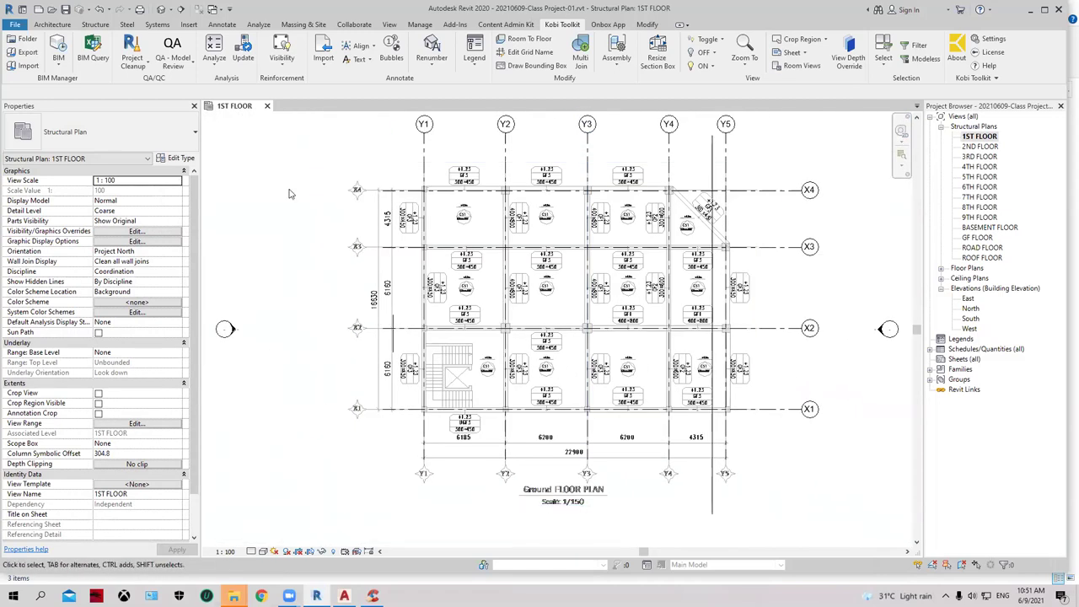
Try the Architectural column tool, then start Structure > Column and check the UC305x305x97 type.
{"action": "left_click", "coordinate": [53, 25]}
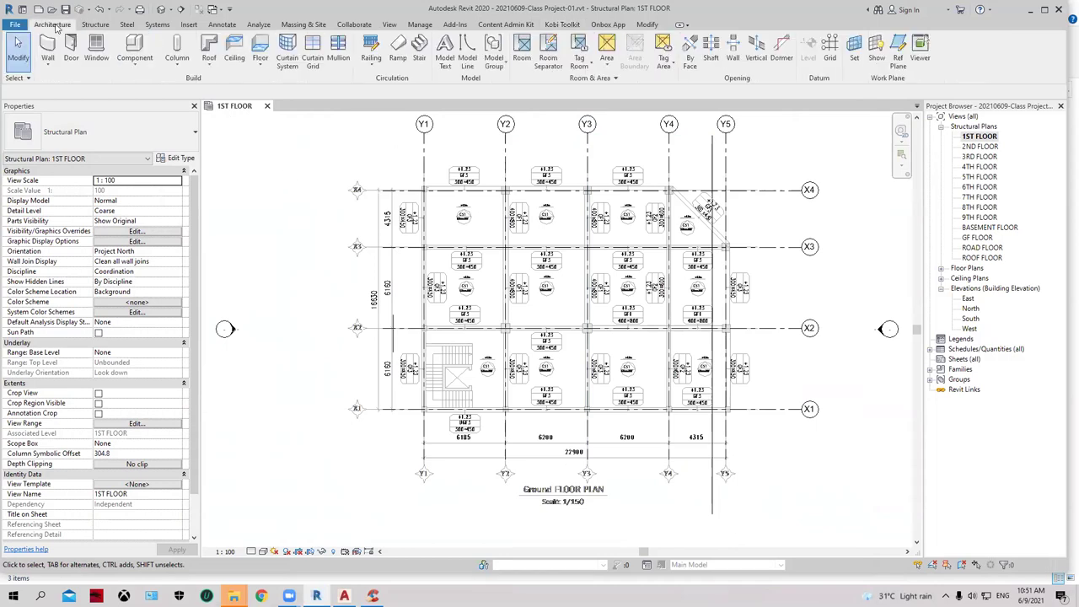
{"action": "left_click", "coordinate": [177, 59]}
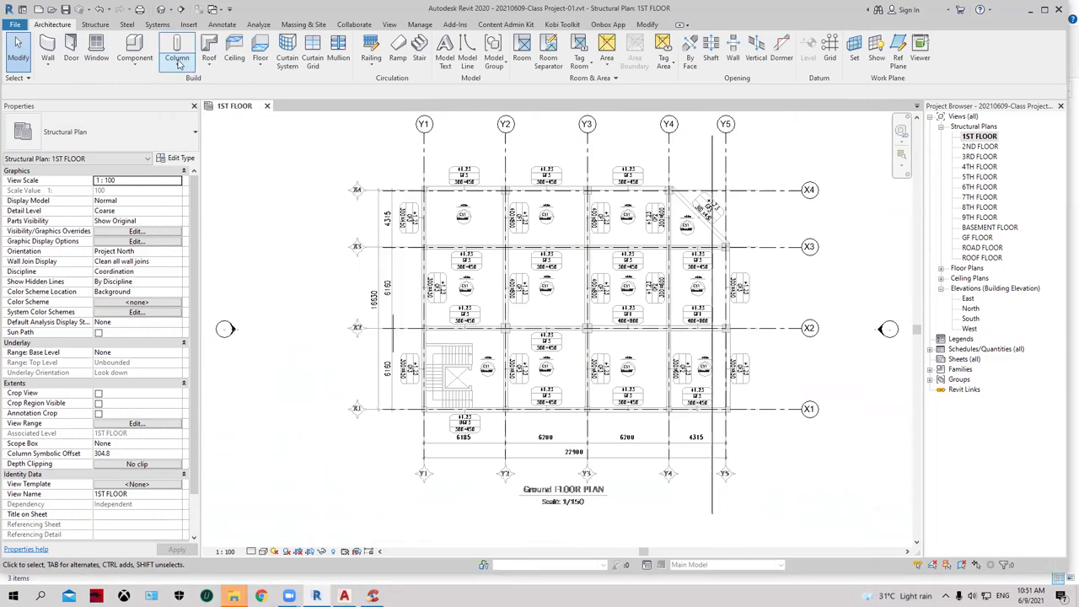
{"action": "left_click", "coordinate": [181, 104]}
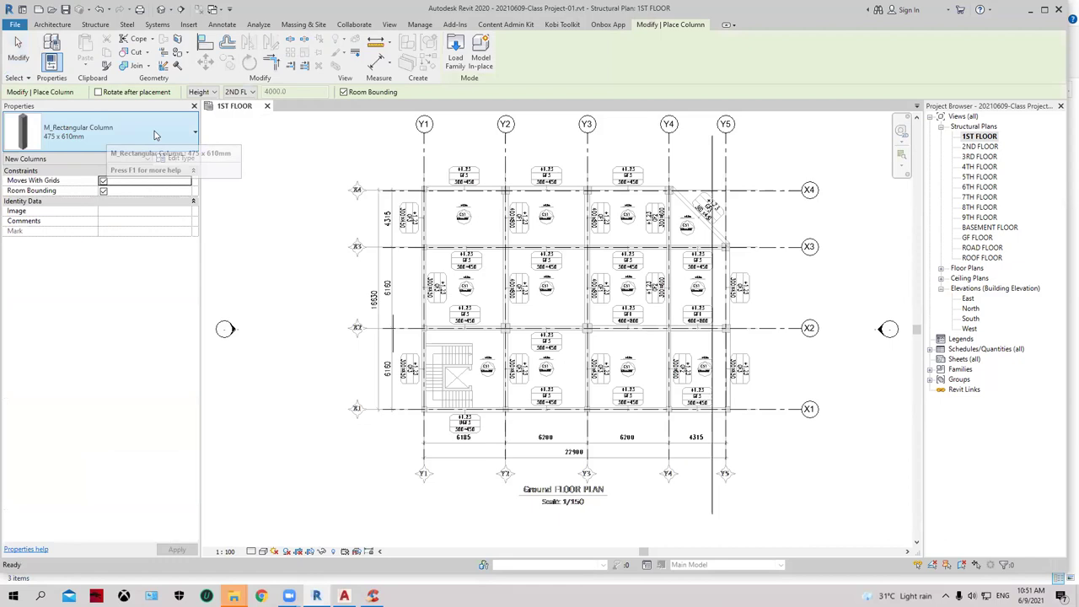
{"action": "left_click", "coordinate": [155, 134]}
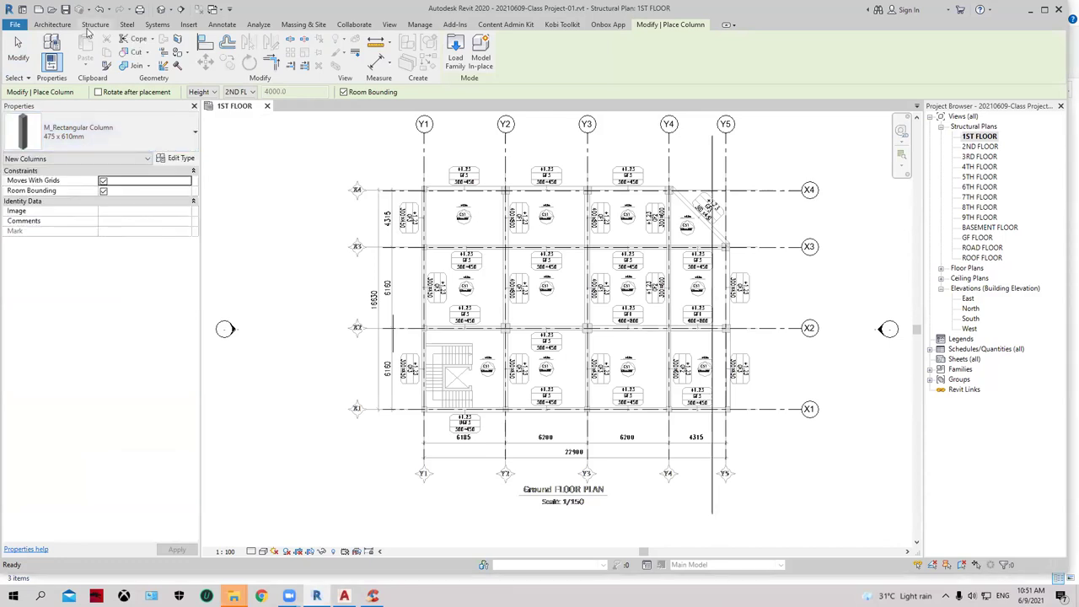
{"action": "left_click", "coordinate": [92, 25]}
{"action": "left_click", "coordinate": [96, 49]}
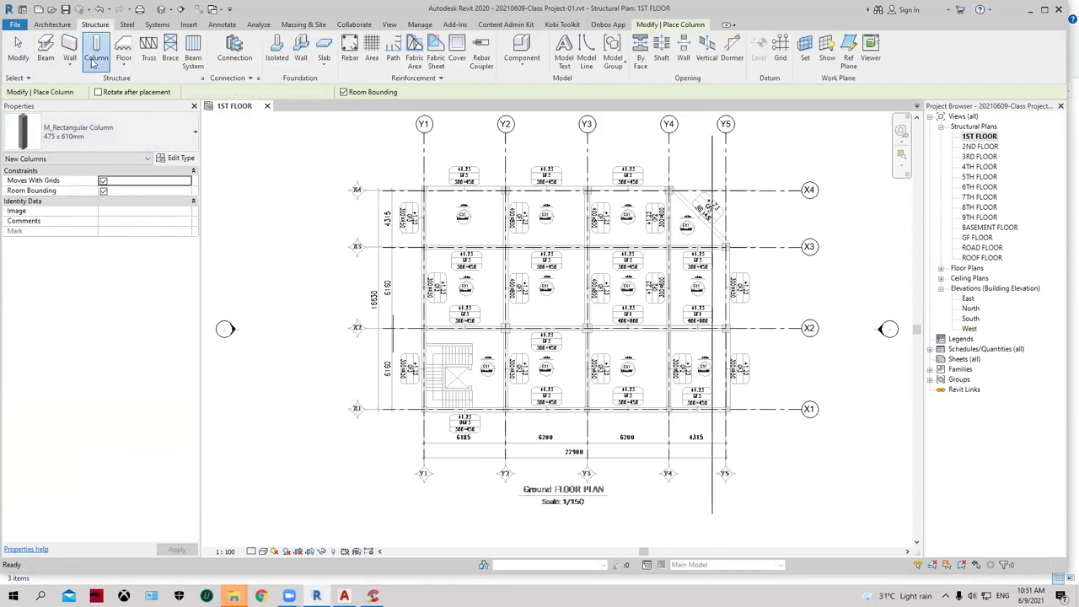
{"action": "left_click", "coordinate": [148, 137]}
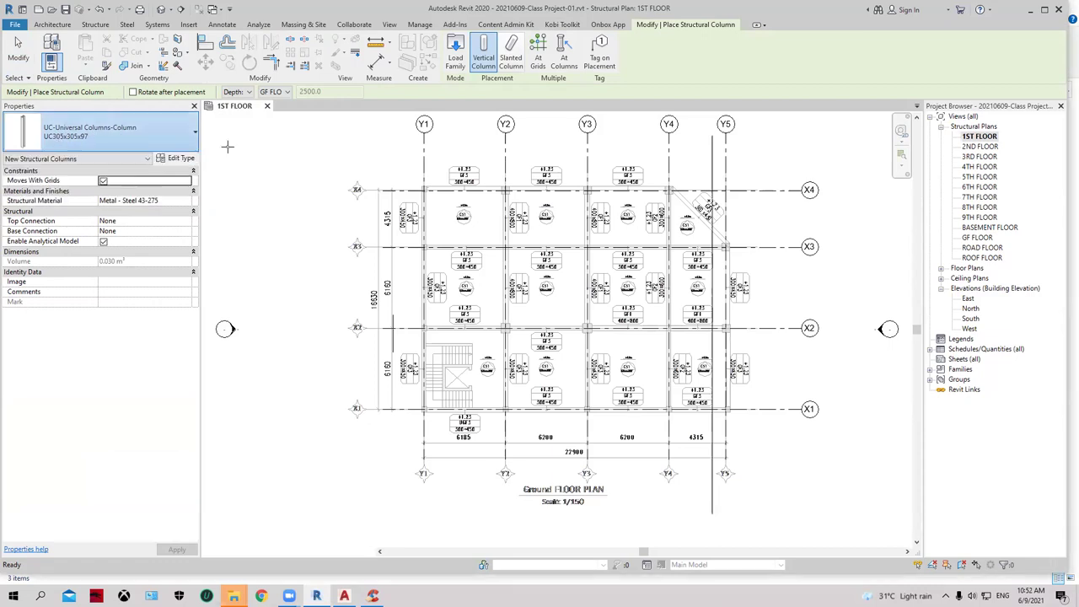
Cancel and restart structural column placement, keeping the UC305x305x97 type.
{"action": "left_click", "coordinate": [64, 139]}
{"action": "key", "text": "Escape"}
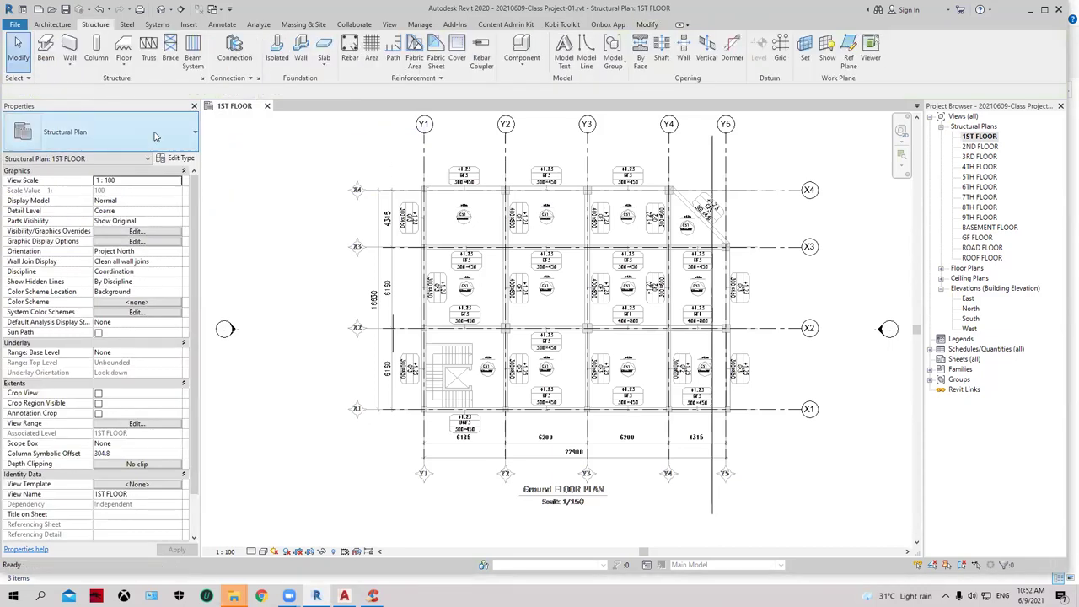
{"action": "left_click", "coordinate": [104, 66]}
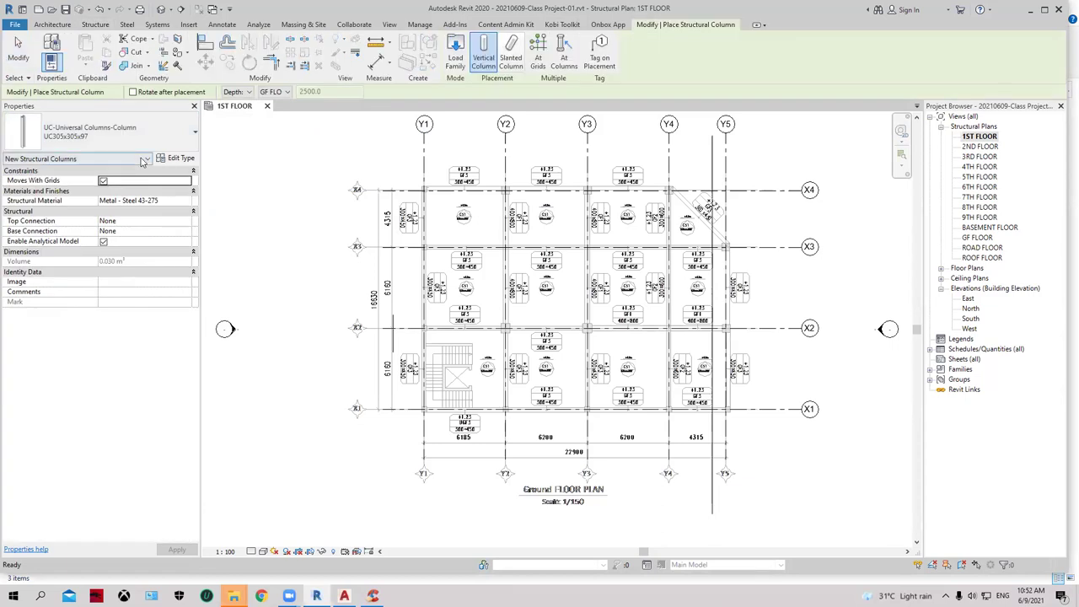
{"action": "left_click", "coordinate": [126, 131]}
{"action": "left_click", "coordinate": [126, 130]}
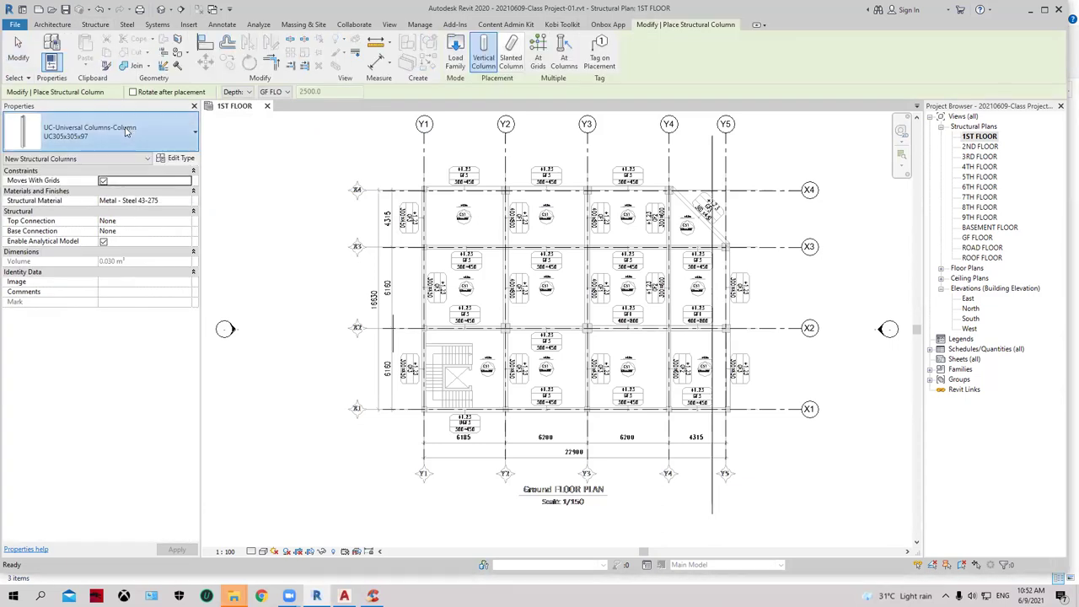
Open UC305x305x97 Type Properties, start Duplicate but cancel naming, and close the dialog.
{"action": "left_click", "coordinate": [179, 159]}
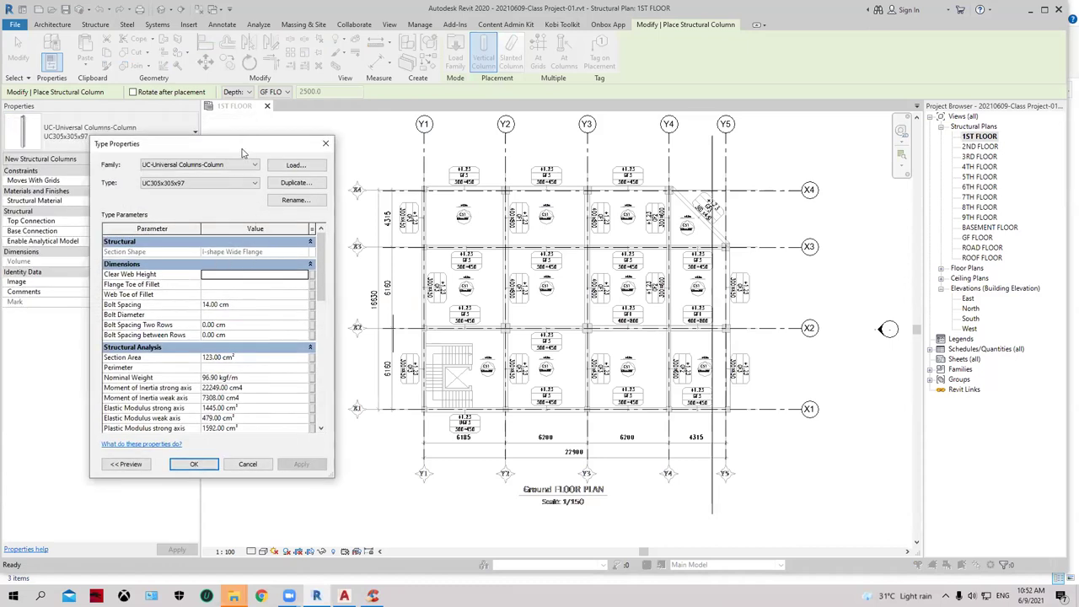
{"action": "left_click_drag", "start_coordinate": [242, 153], "coordinate": [239, 158]}
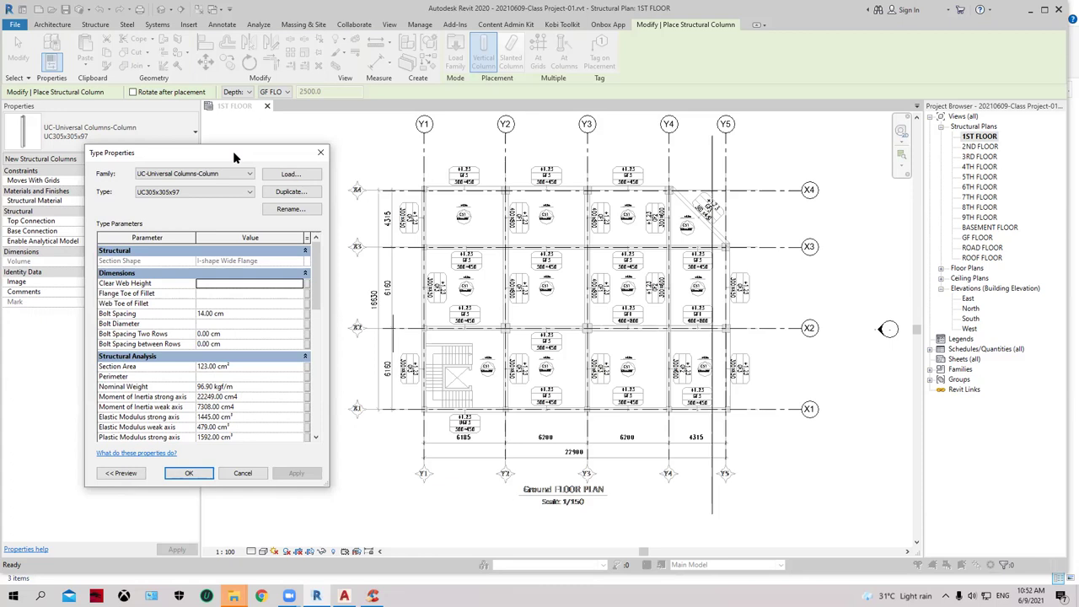
{"action": "left_click_drag", "start_coordinate": [233, 151], "coordinate": [188, 122]}
{"action": "left_click", "coordinate": [191, 163]}
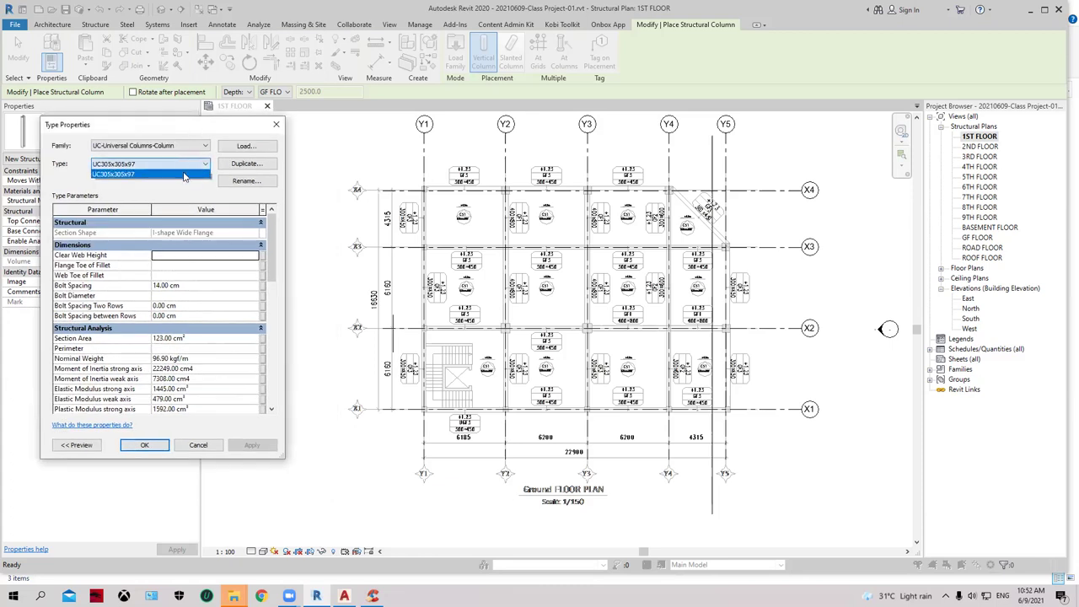
{"action": "left_click", "coordinate": [192, 163]}
{"action": "left_click", "coordinate": [135, 173]}
{"action": "left_click", "coordinate": [191, 163]}
{"action": "left_click", "coordinate": [135, 173]}
{"action": "left_click", "coordinate": [241, 165]}
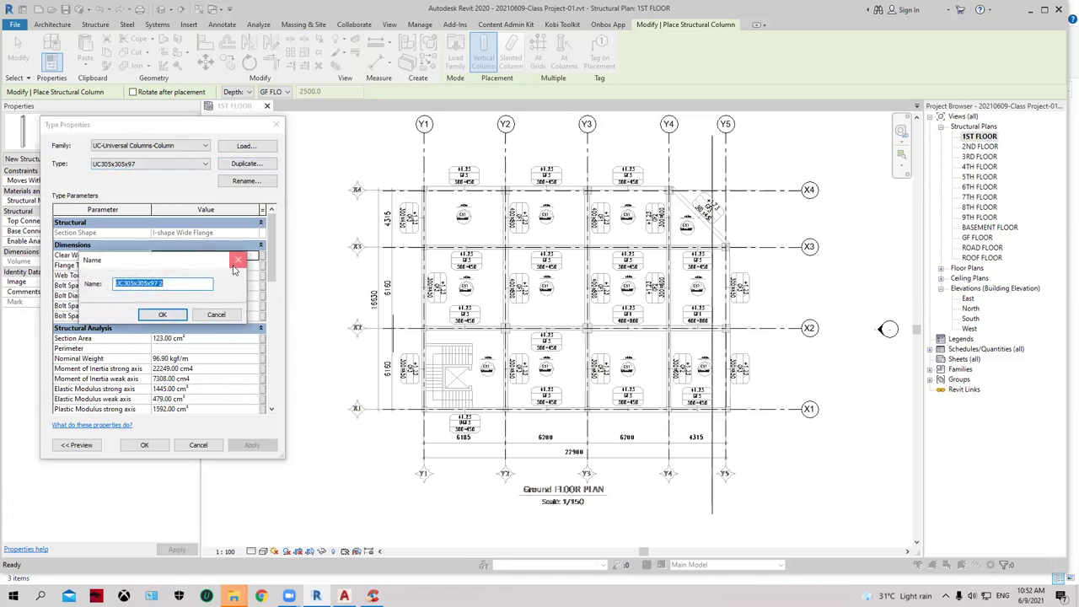
{"action": "left_click", "coordinate": [242, 254]}
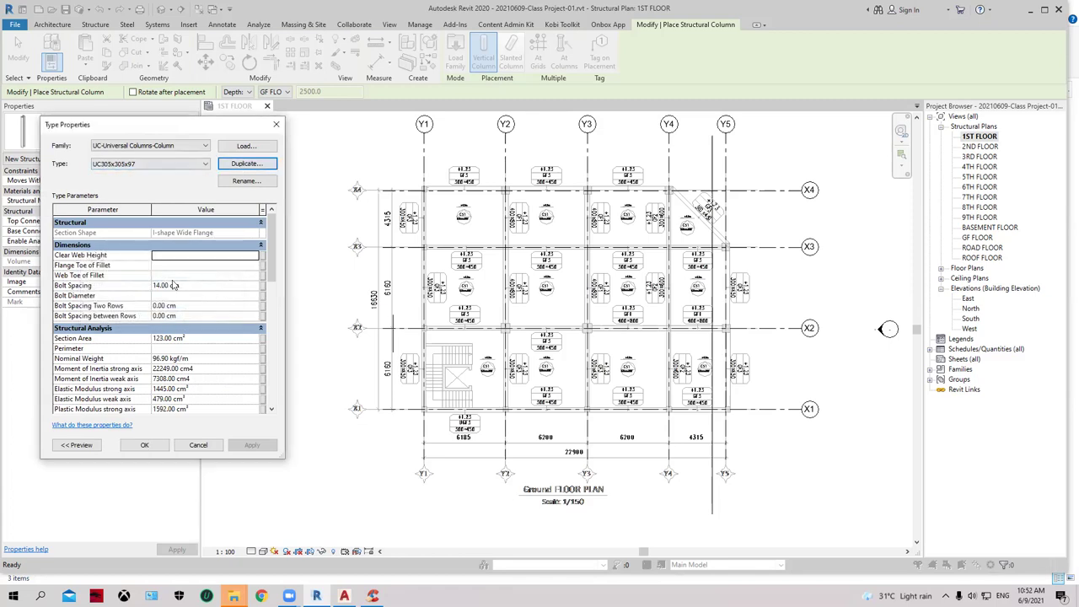
{"action": "left_click", "coordinate": [276, 127]}
Cancel, restart the Structure Column tool, and launch Load Family from the ribbon.
{"action": "key", "text": "Escape"}
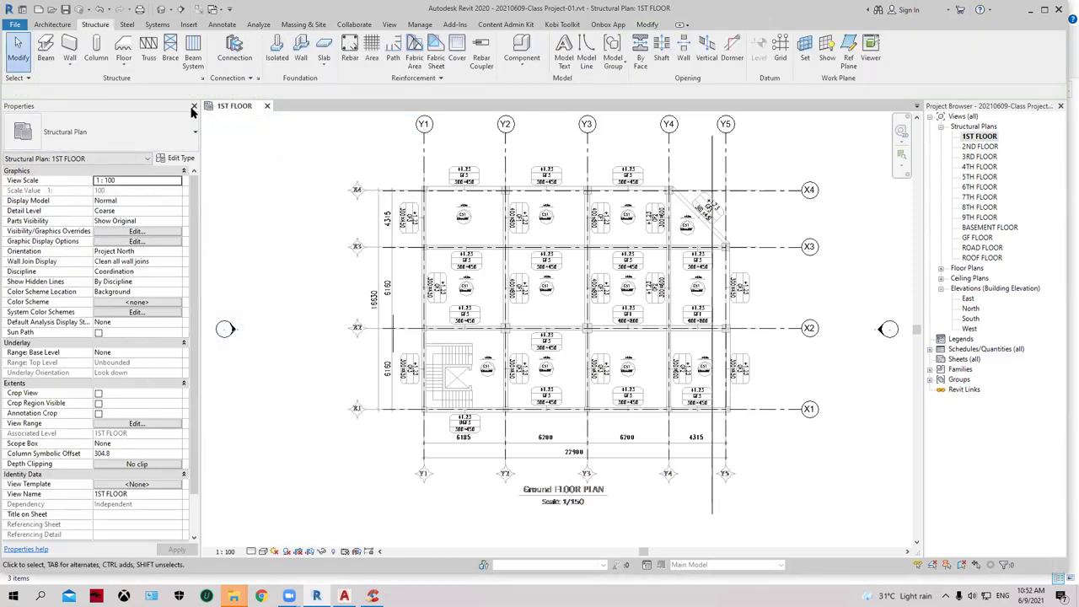
{"action": "left_click", "coordinate": [99, 59]}
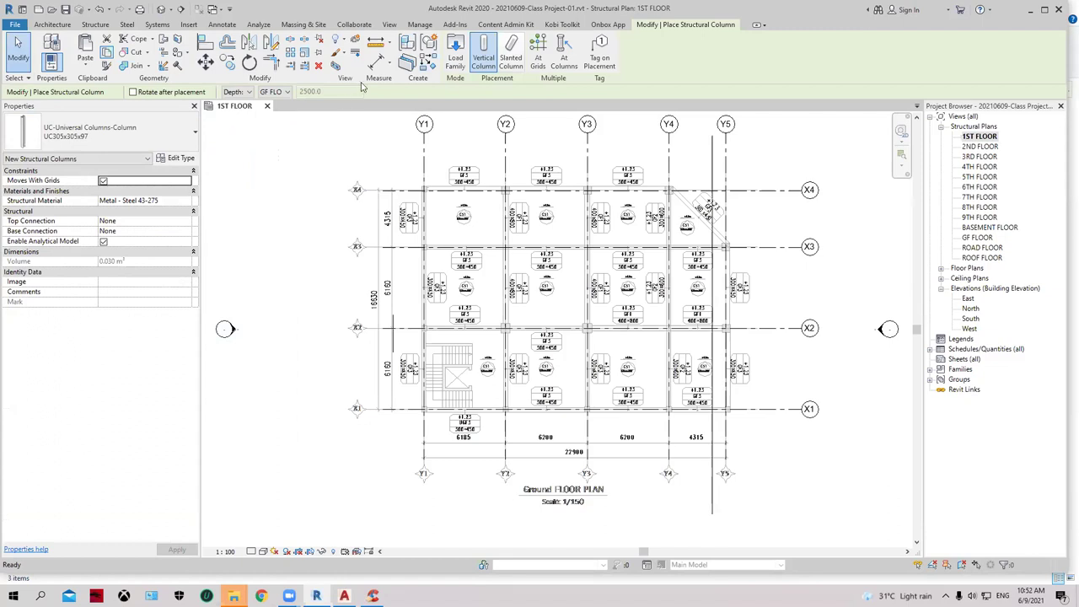
{"action": "left_click", "coordinate": [454, 57]}
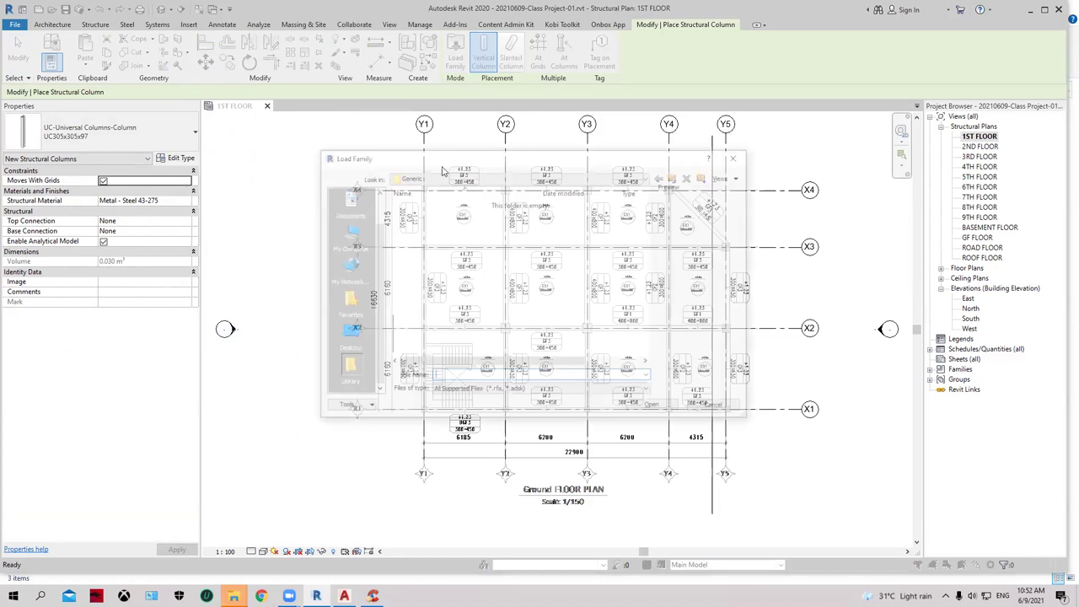
Go to Libraries > US Metric in Load Family, raise the dialog, and select the Columns folder.
{"action": "left_click", "coordinate": [572, 186]}
{"action": "left_click", "coordinate": [501, 247]}
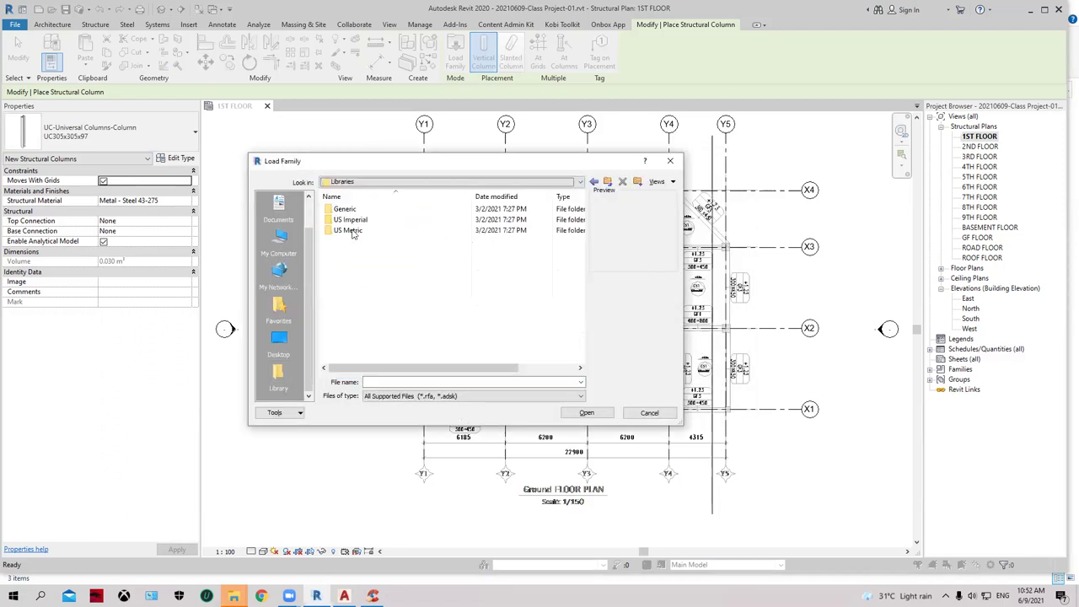
{"action": "double_click", "coordinate": [409, 231]}
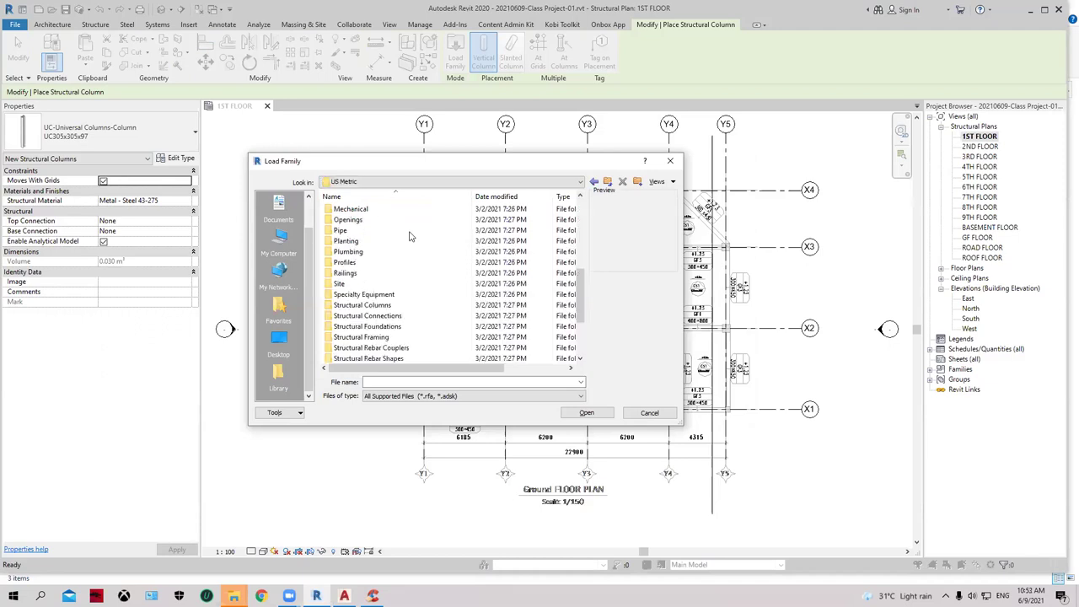
{"action": "scroll", "coordinate": [430, 226], "scroll_direction": "up", "scroll_amount": 5}
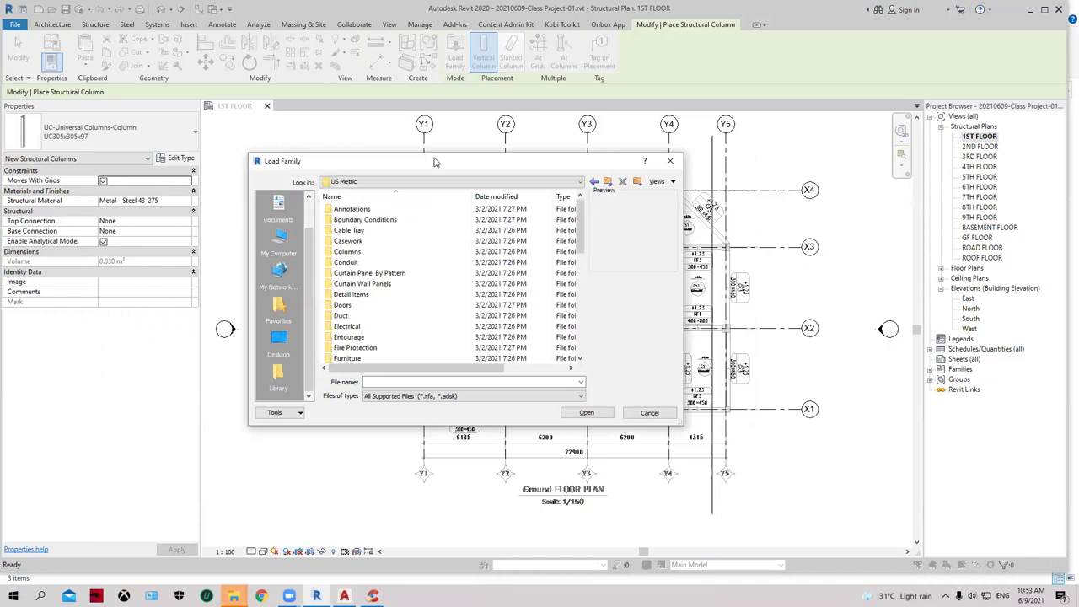
{"action": "left_click_drag", "start_coordinate": [434, 159], "coordinate": [428, 132]}
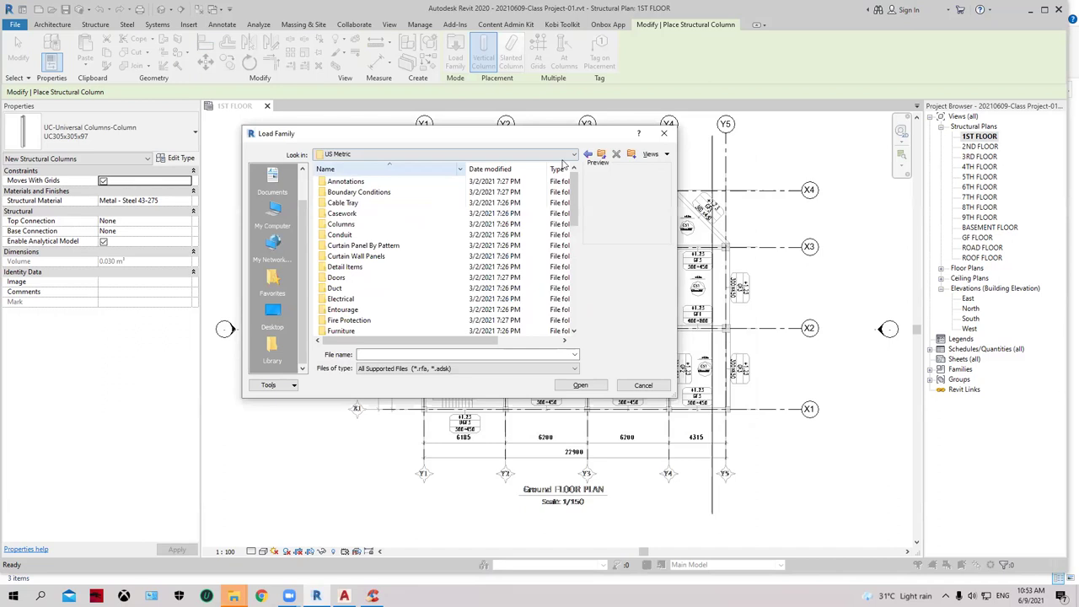
{"action": "left_click", "coordinate": [509, 224]}
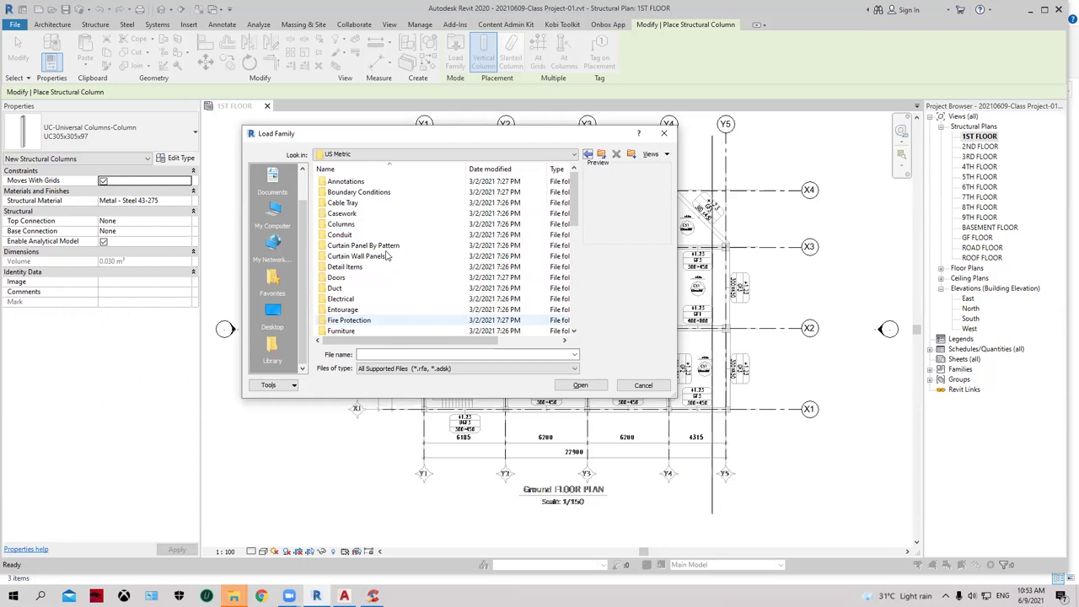
Open the Furniture folder and browse its families, such as M_TV - Flat Screen.rfa.
{"action": "key", "text": "Down"}
{"action": "key", "text": "Return"}
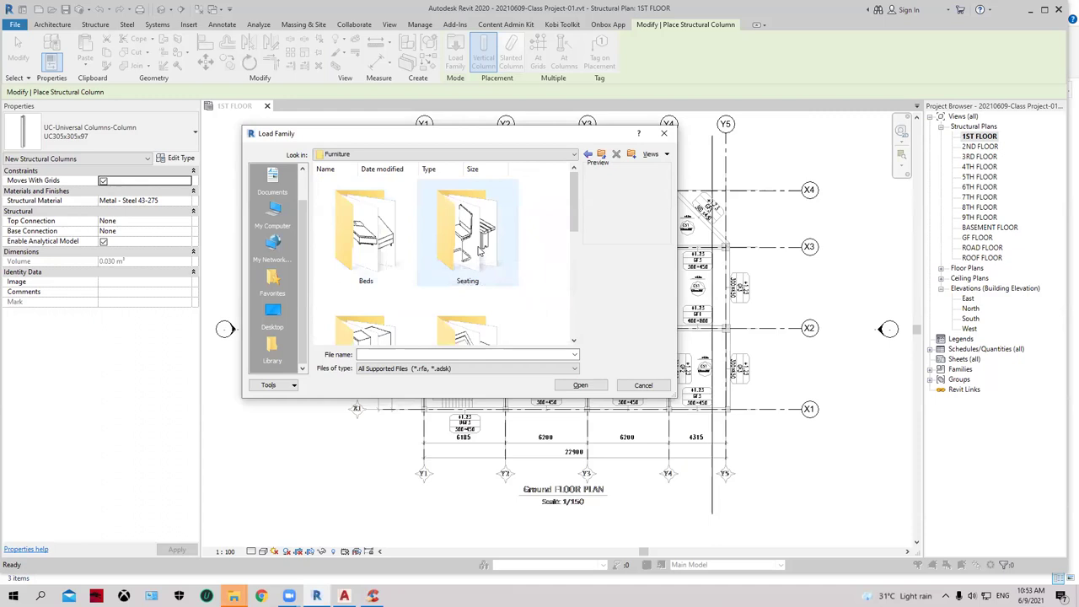
{"action": "left_click", "coordinate": [389, 248]}
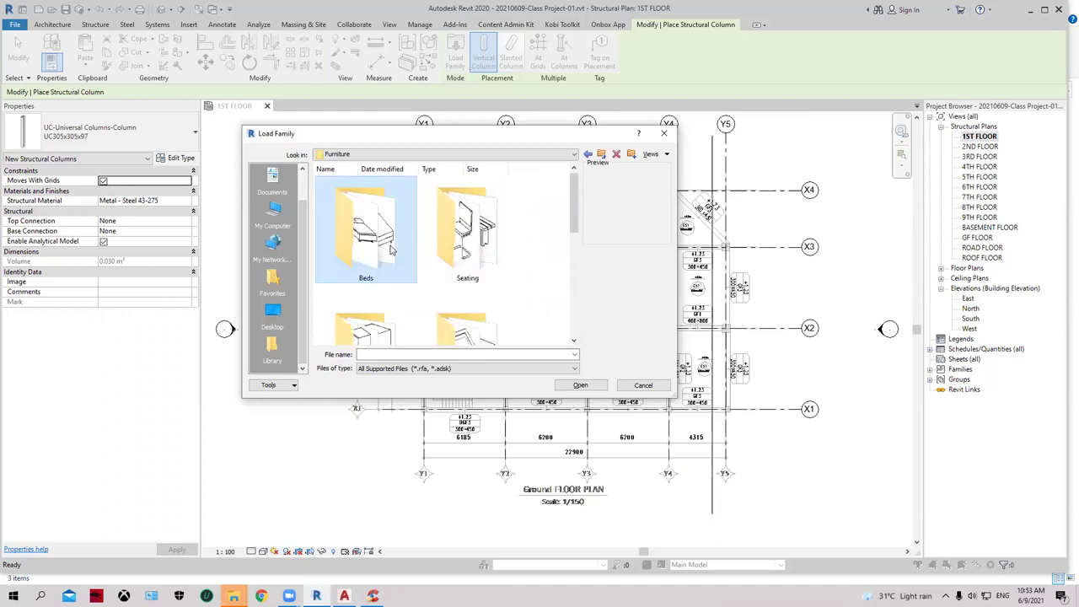
{"action": "scroll", "coordinate": [381, 270], "scroll_direction": "down", "scroll_amount": 1}
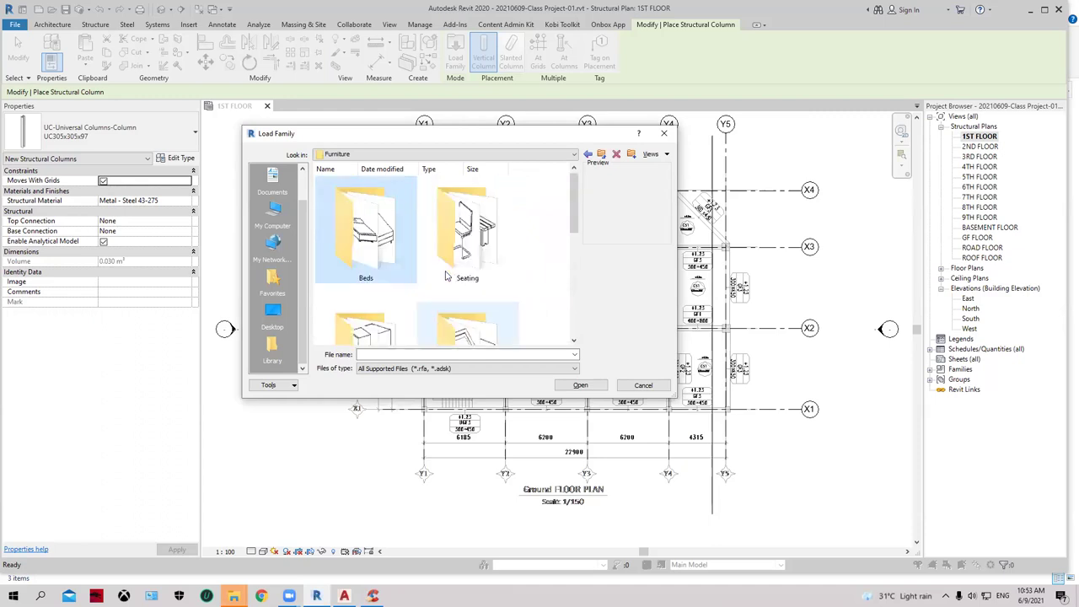
{"action": "scroll", "coordinate": [421, 261], "scroll_direction": "down", "scroll_amount": 2}
{"action": "scroll", "coordinate": [457, 254], "scroll_direction": "down", "scroll_amount": 1}
{"action": "scroll", "coordinate": [458, 254], "scroll_direction": "down", "scroll_amount": 2}
{"action": "scroll", "coordinate": [447, 258], "scroll_direction": "up", "scroll_amount": 1}
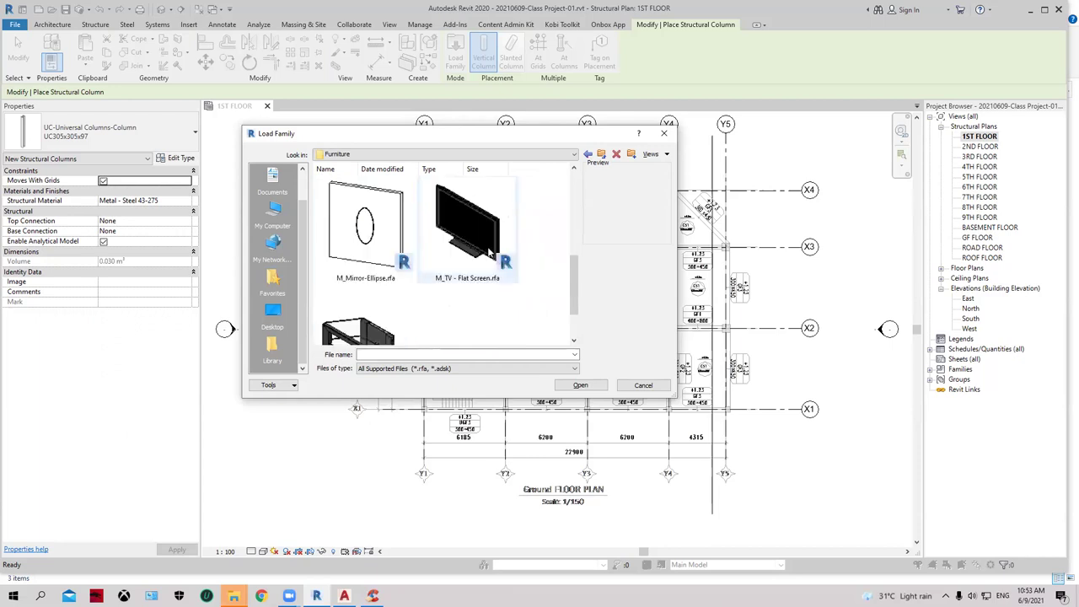
{"action": "left_click", "coordinate": [437, 263]}
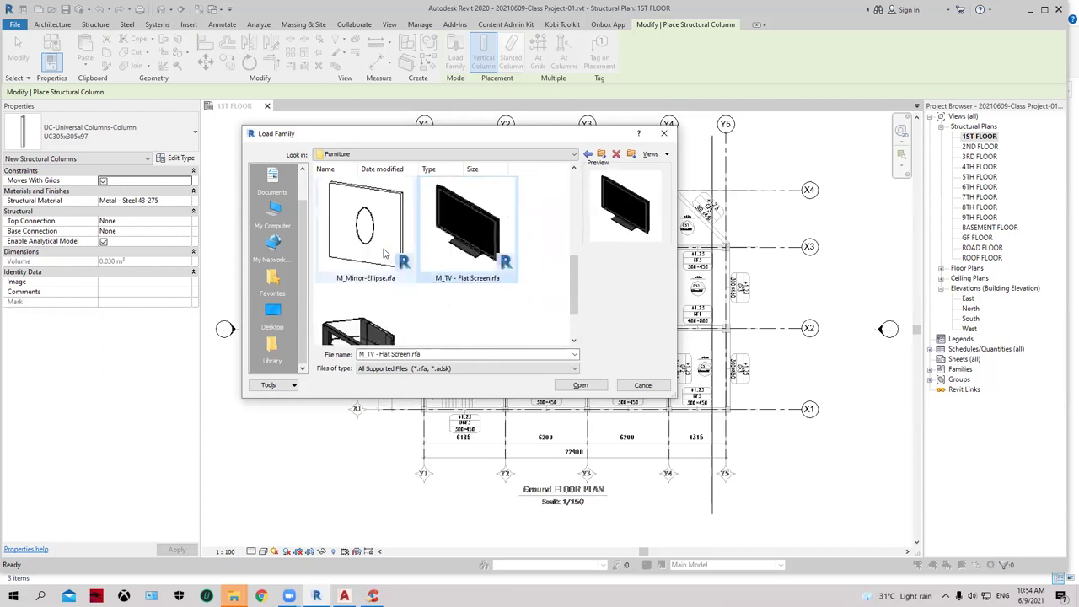
{"action": "scroll", "coordinate": [386, 255], "scroll_direction": "down", "scroll_amount": 1}
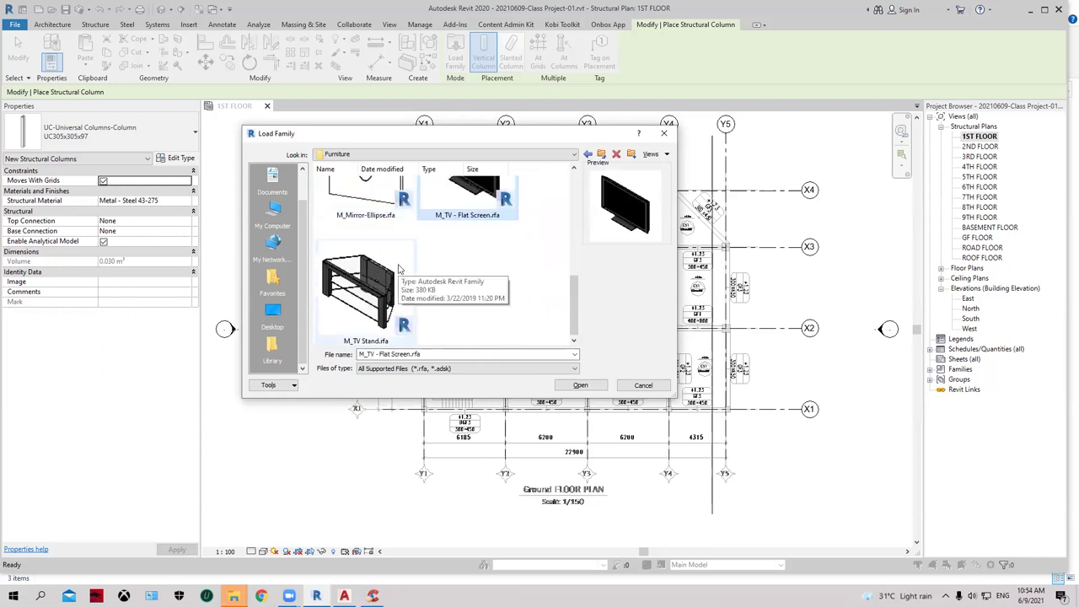
{"action": "scroll", "coordinate": [396, 270], "scroll_direction": "up", "scroll_amount": 1}
{"action": "scroll", "coordinate": [400, 269], "scroll_direction": "up", "scroll_amount": 1}
{"action": "scroll", "coordinate": [411, 253], "scroll_direction": "down", "scroll_amount": 2, "text": "ctrl"}
{"action": "scroll", "coordinate": [412, 251], "scroll_direction": "down", "scroll_amount": 2, "text": "ctrl"}
{"action": "scroll", "coordinate": [414, 247], "scroll_direction": "down", "scroll_amount": 2, "text": "ctrl"}
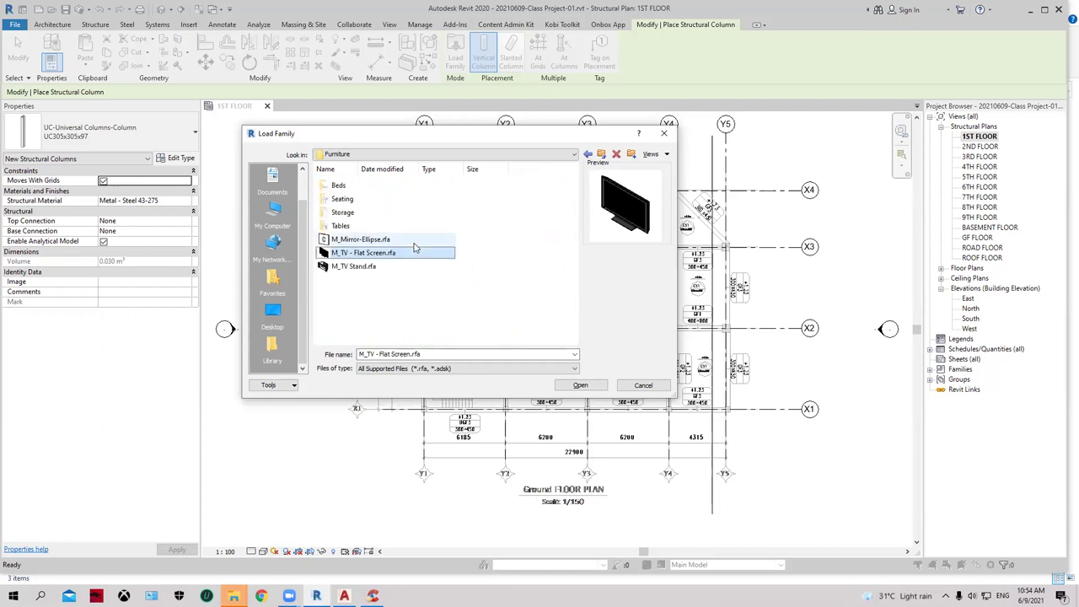
Open the Seating folder and scroll through chair families like M_Chair-Breuer.rfa.
{"action": "double_click", "coordinate": [342, 199]}
{"action": "scroll", "coordinate": [452, 277], "scroll_direction": "up", "scroll_amount": 2, "text": "ctrl"}
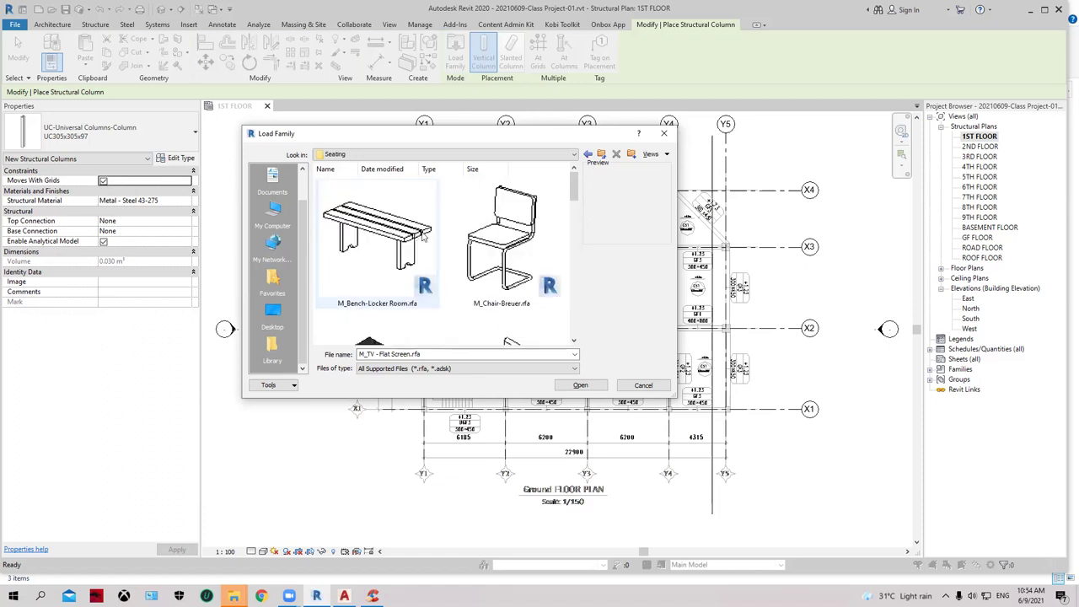
{"action": "scroll", "coordinate": [422, 242], "scroll_direction": "down", "scroll_amount": 1}
{"action": "scroll", "coordinate": [430, 251], "scroll_direction": "down", "scroll_amount": 1}
{"action": "scroll", "coordinate": [438, 258], "scroll_direction": "down", "scroll_amount": 1}
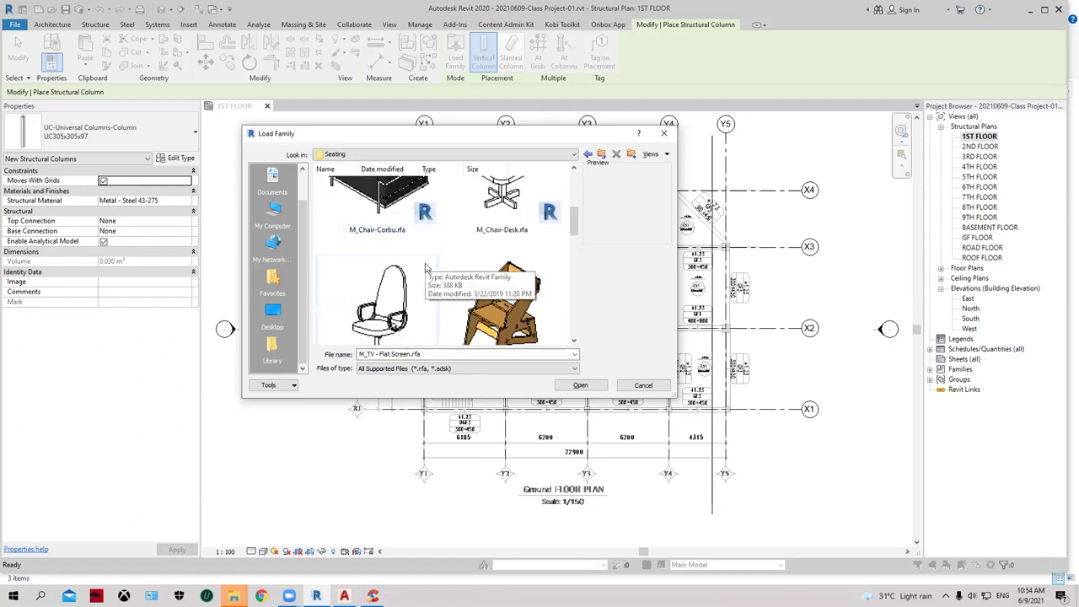
{"action": "scroll", "coordinate": [447, 268], "scroll_direction": "down", "scroll_amount": 1}
{"action": "scroll", "coordinate": [451, 268], "scroll_direction": "down", "scroll_amount": 1}
{"action": "scroll", "coordinate": [464, 269], "scroll_direction": "down", "scroll_amount": 1}
{"action": "scroll", "coordinate": [477, 269], "scroll_direction": "down", "scroll_amount": 1}
{"action": "scroll", "coordinate": [479, 270], "scroll_direction": "up", "scroll_amount": 3}
{"action": "scroll", "coordinate": [489, 245], "scroll_direction": "up", "scroll_amount": 3}
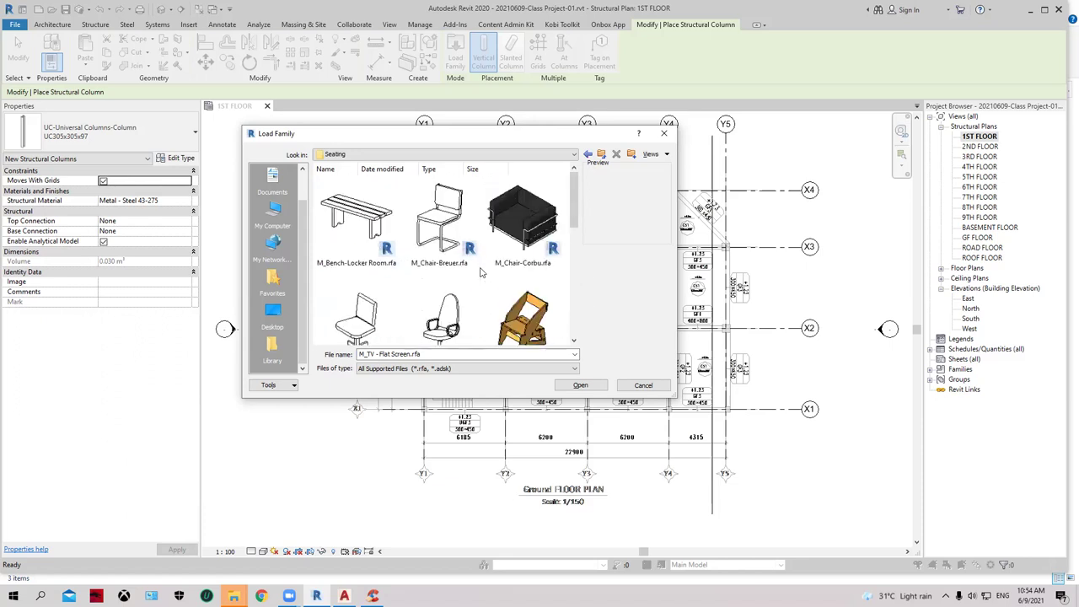
{"action": "left_click", "coordinate": [497, 155]}
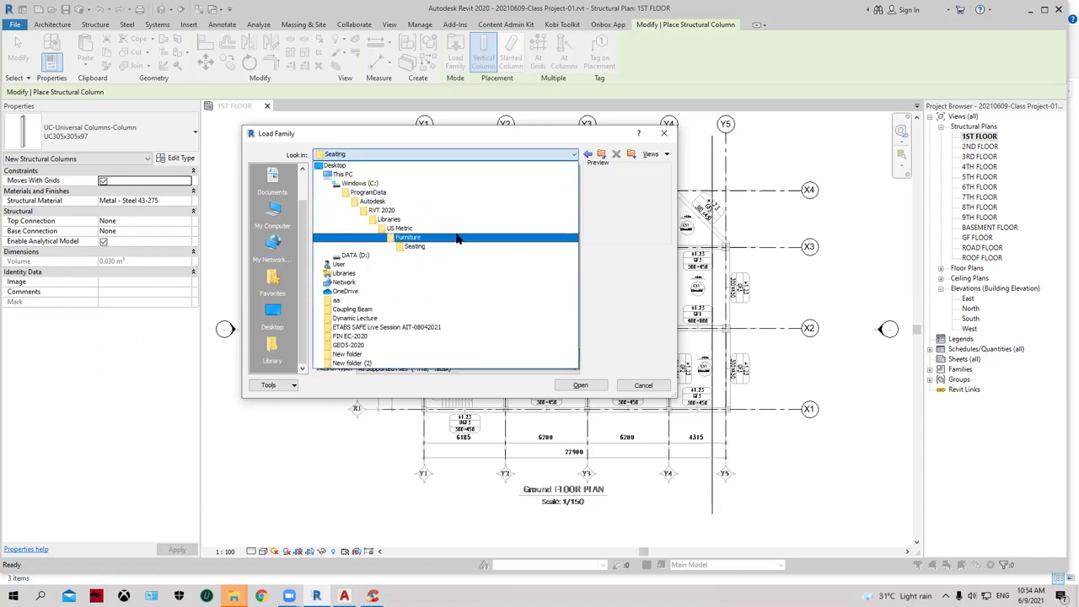
Go back to US Metric, switch Views to Details, and scroll down to Structural Columns.
{"action": "left_click", "coordinate": [456, 233]}
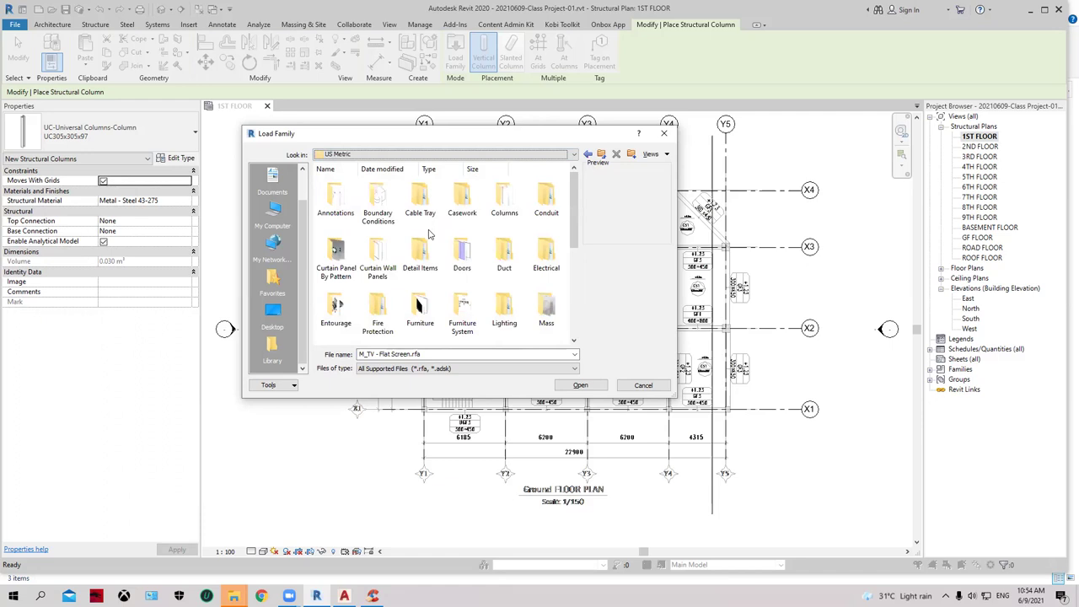
{"action": "left_click", "coordinate": [655, 153]}
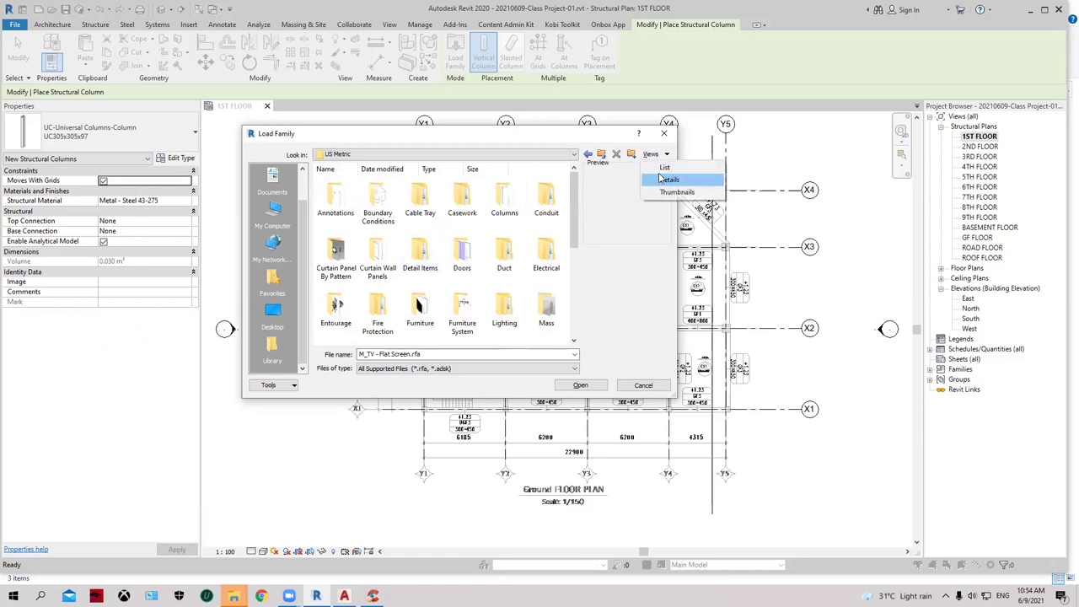
{"action": "left_click", "coordinate": [669, 180]}
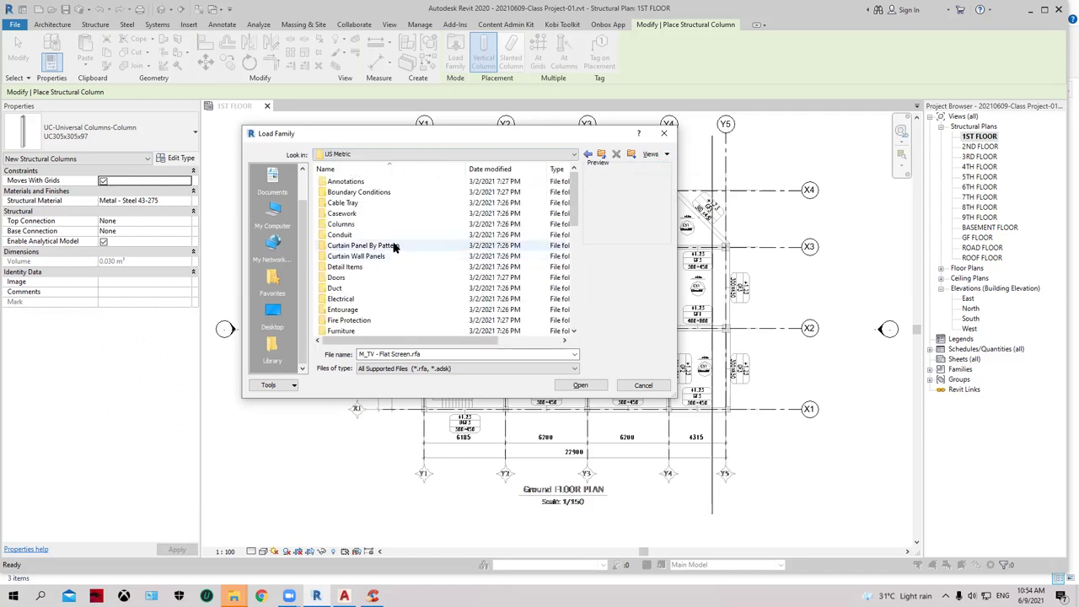
{"action": "scroll", "coordinate": [394, 245], "scroll_direction": "down", "scroll_amount": 2}
{"action": "scroll", "coordinate": [394, 245], "scroll_direction": "down", "scroll_amount": 2}
{"action": "scroll", "coordinate": [394, 245], "scroll_direction": "down", "scroll_amount": 2}
{"action": "scroll", "coordinate": [394, 245], "scroll_direction": "down", "scroll_amount": 1}
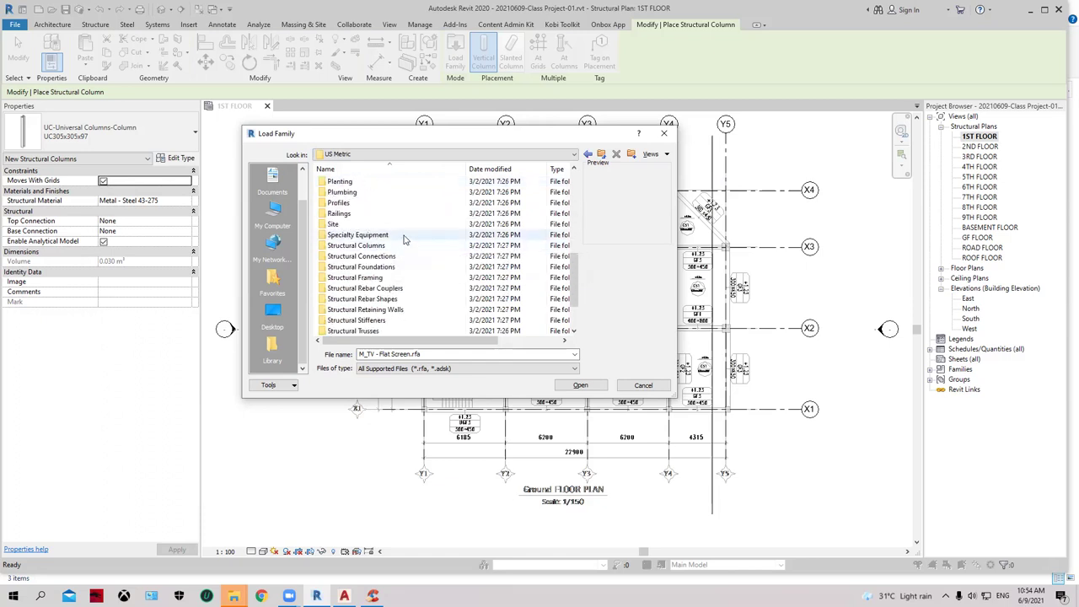
{"action": "scroll", "coordinate": [392, 253], "scroll_direction": "down", "scroll_amount": 1}
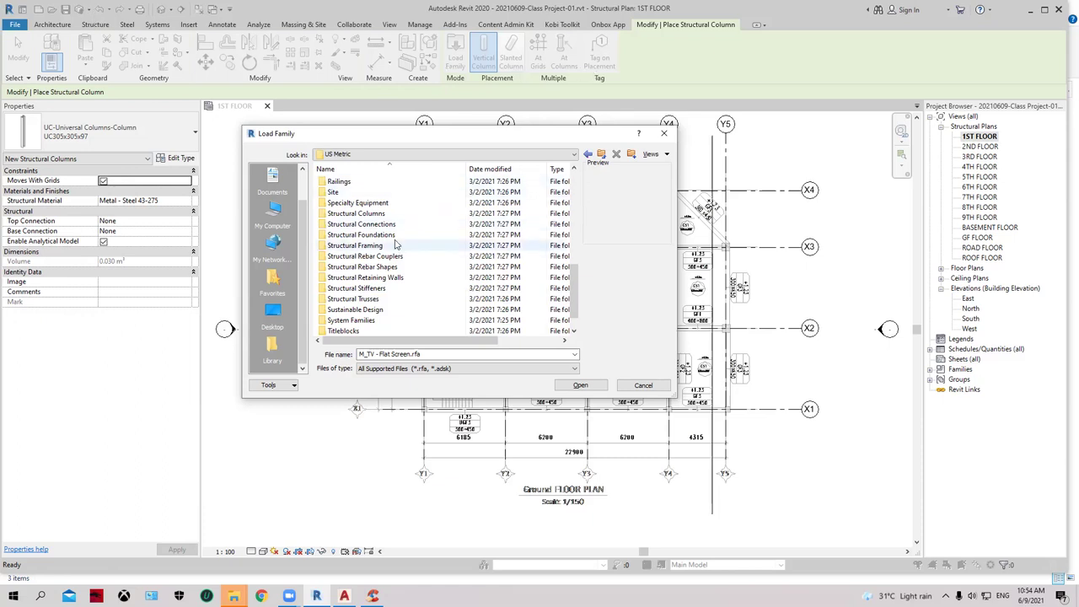
{"action": "mouse_move", "coordinate": [355, 214]}
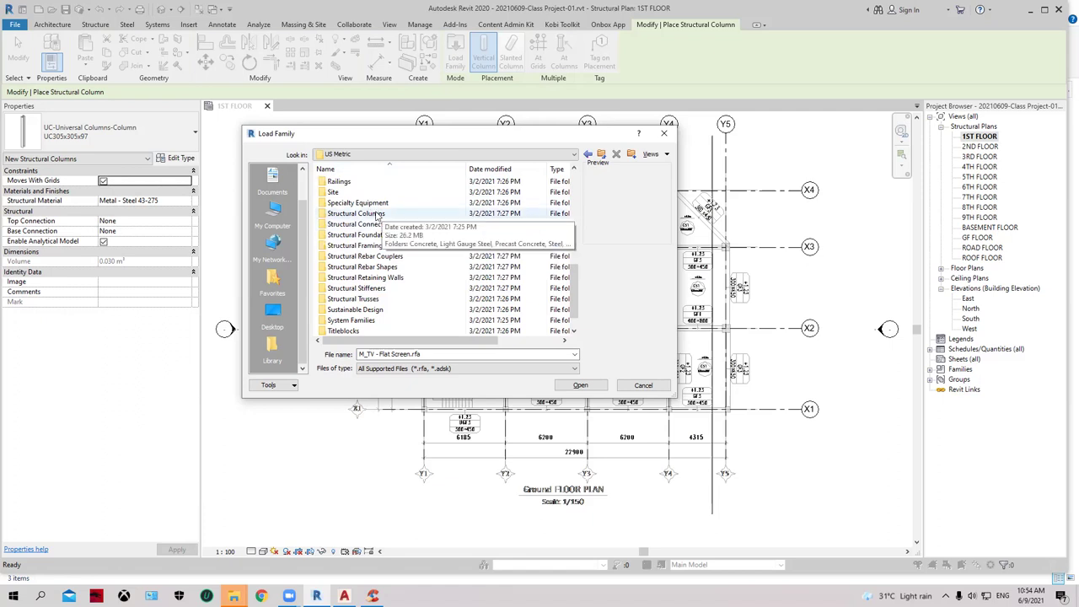
In Structural Columns > Concrete, preview each concrete column family, settling on M_Concrete-Rectangular-Column.rfa.
{"action": "double_click", "coordinate": [377, 216]}
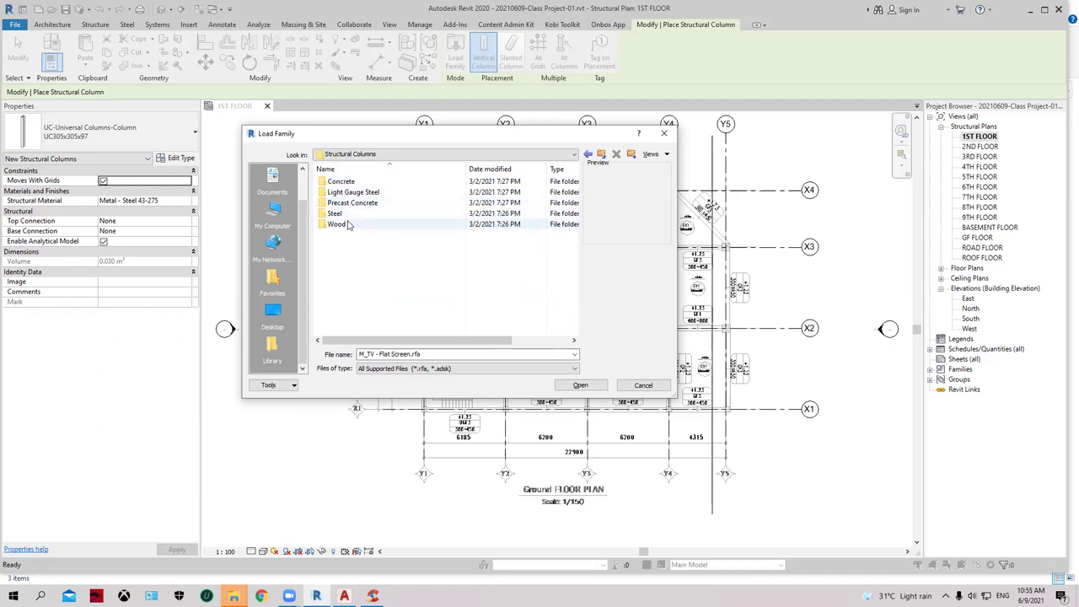
{"action": "double_click", "coordinate": [352, 183]}
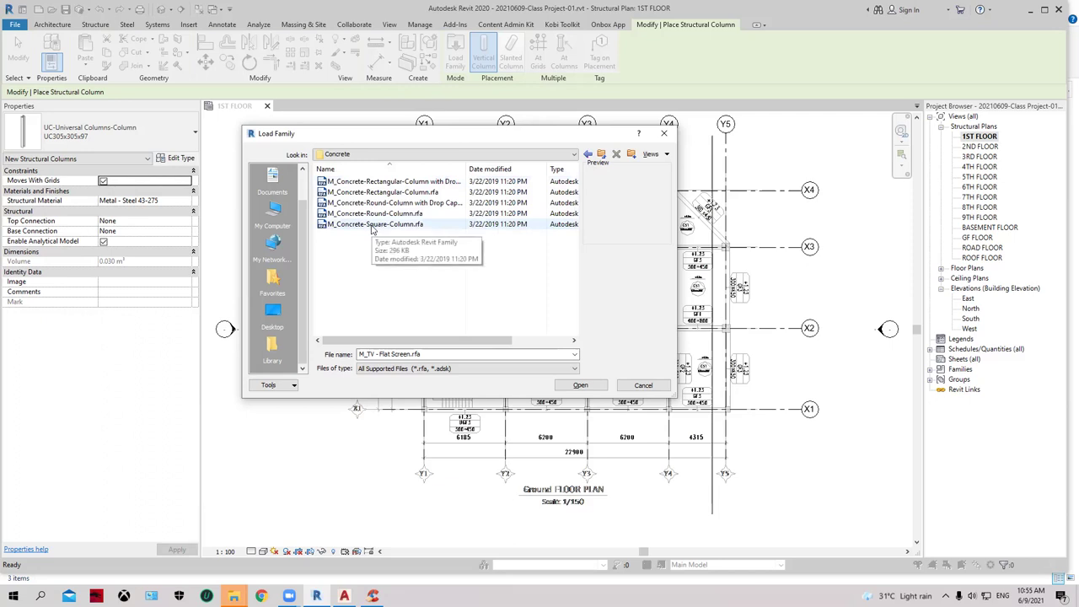
{"action": "left_click_drag", "start_coordinate": [469, 169], "coordinate": [513, 169]}
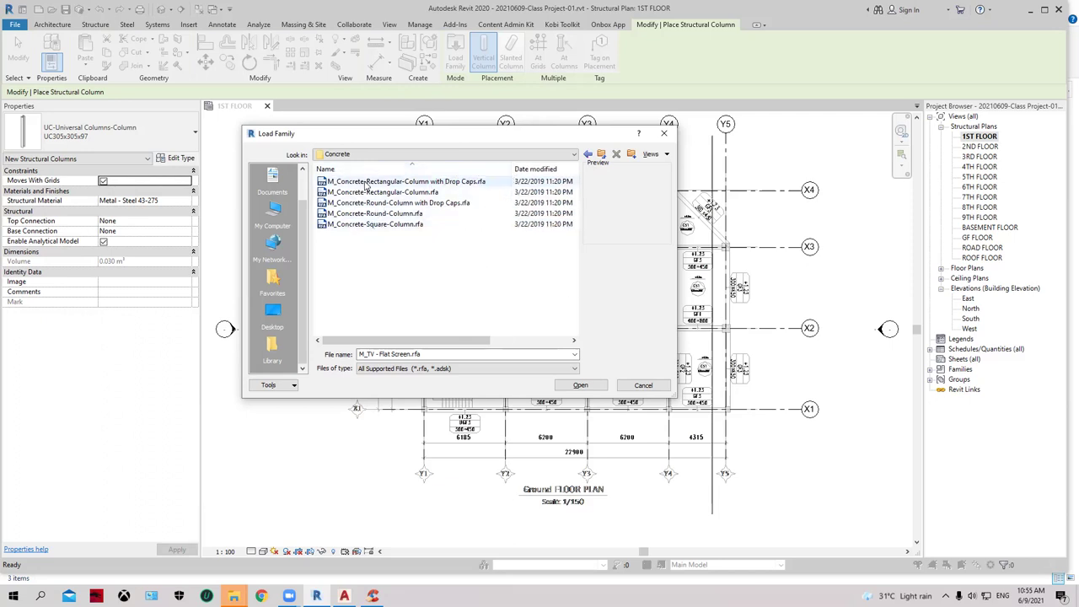
{"action": "mouse_move", "coordinate": [383, 192]}
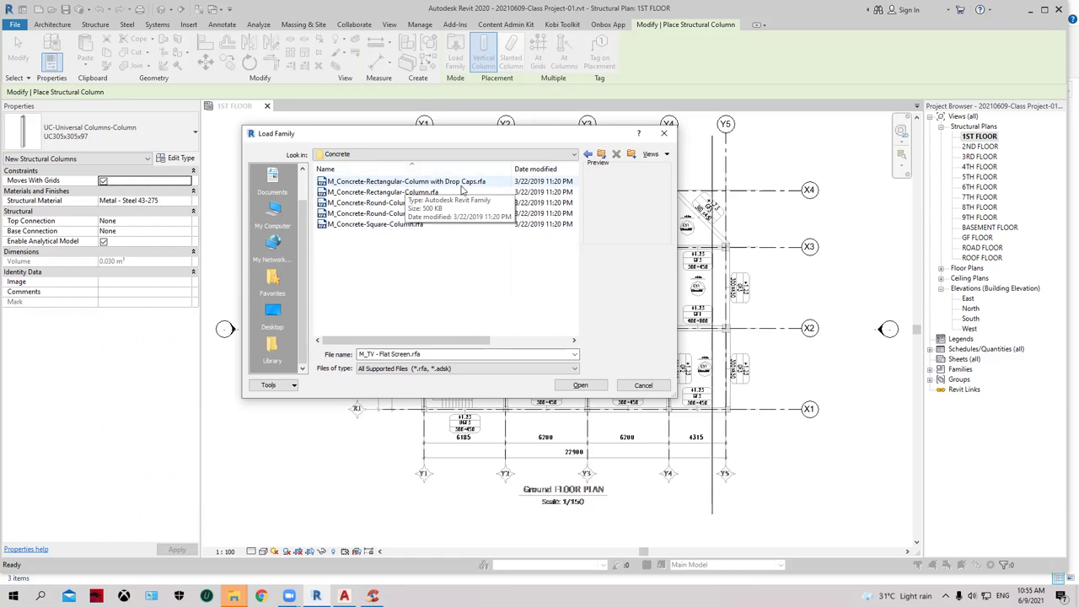
{"action": "left_click", "coordinate": [461, 182]}
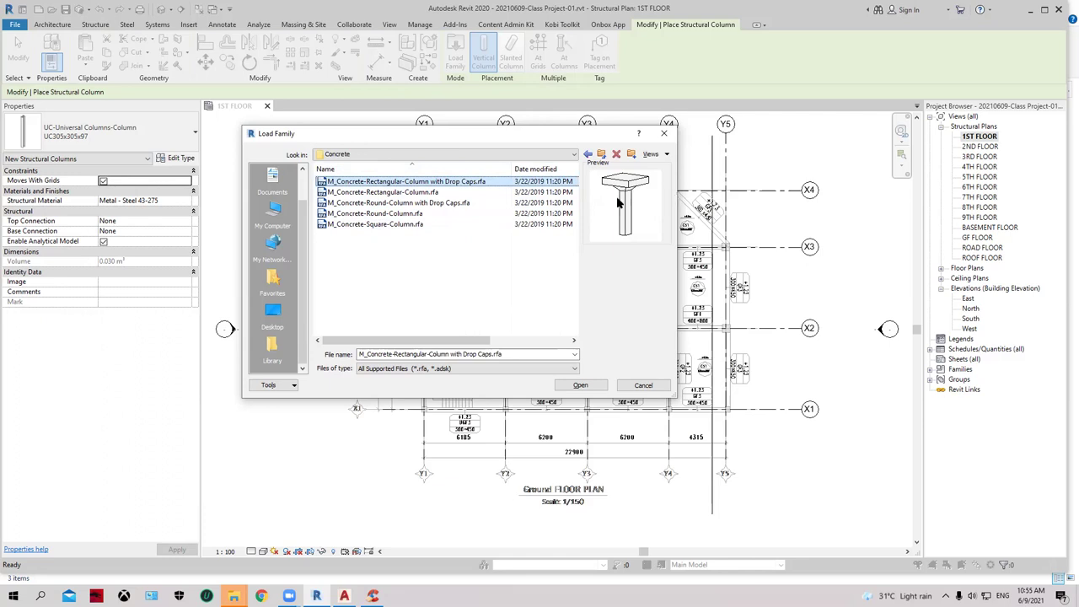
{"action": "left_click", "coordinate": [365, 194]}
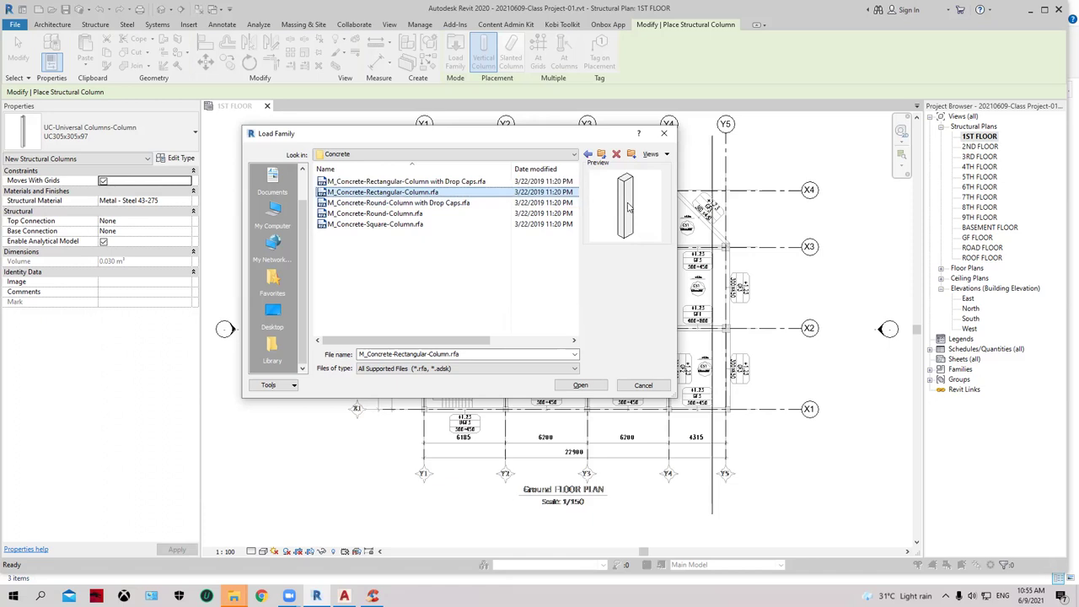
{"action": "left_click", "coordinate": [394, 204]}
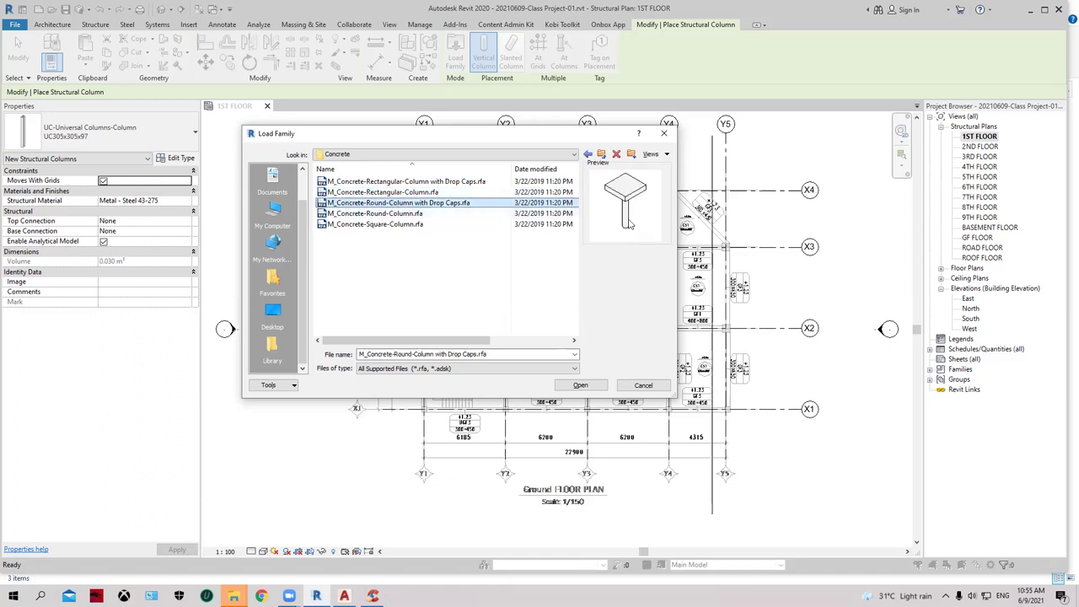
{"action": "left_click", "coordinate": [372, 216]}
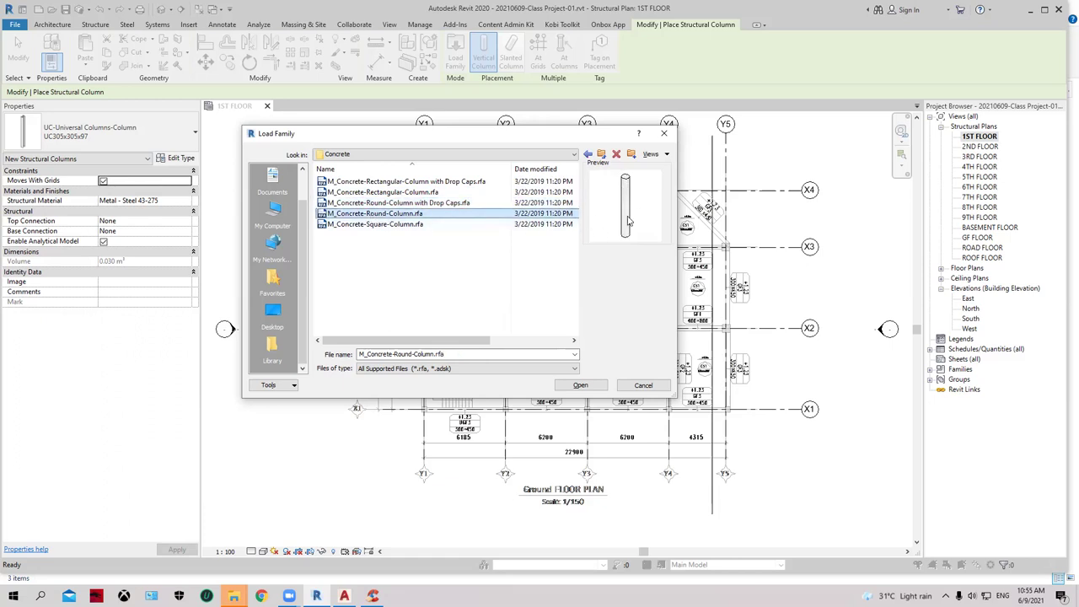
{"action": "left_click", "coordinate": [335, 225]}
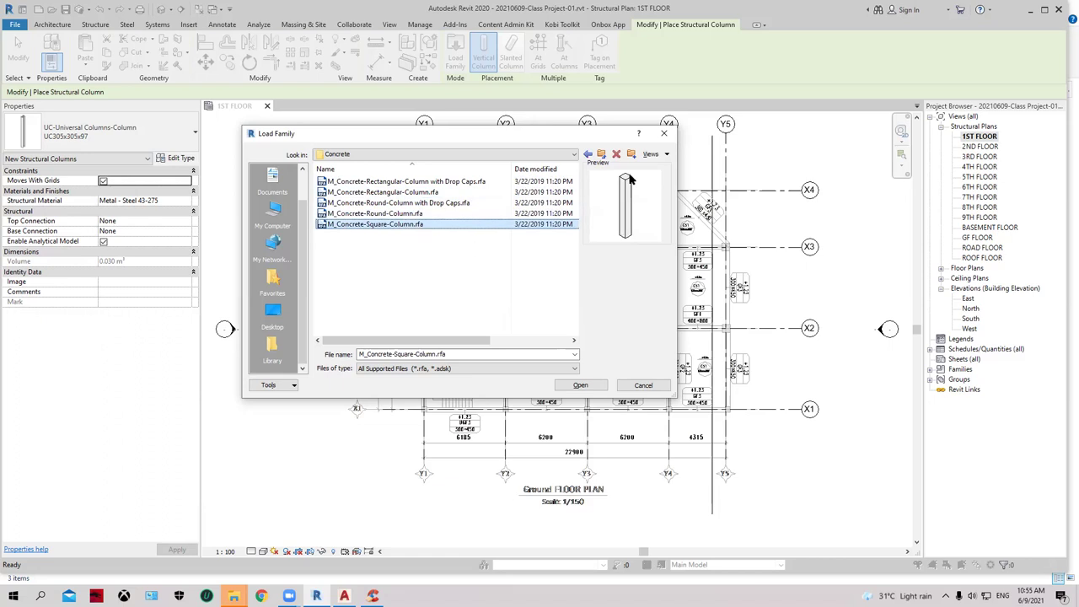
{"action": "left_click", "coordinate": [380, 193]}
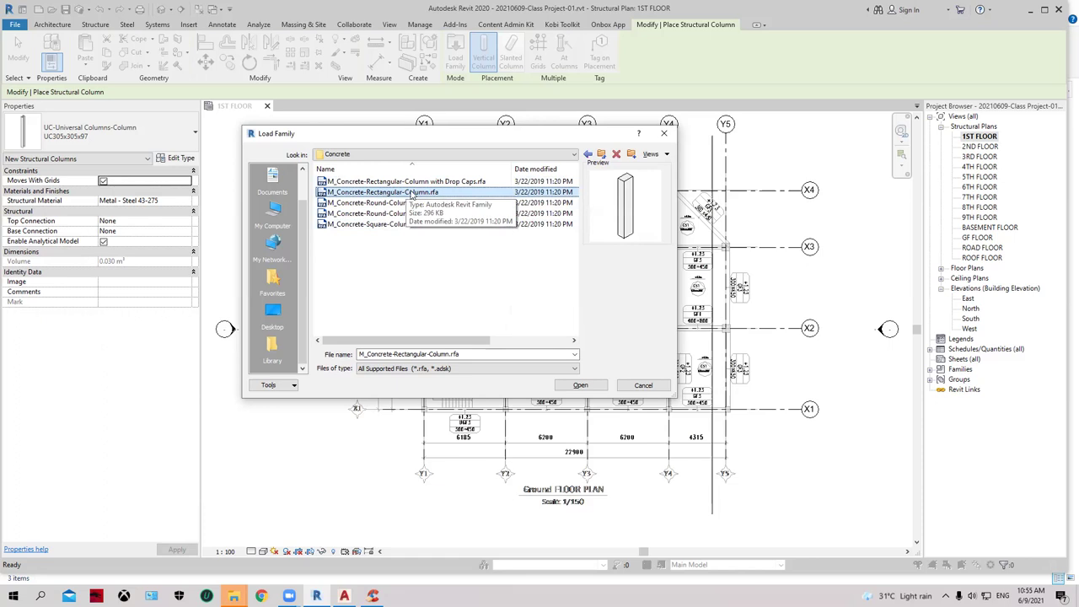
Use the Look in path to move back up to the US Metric library folder.
{"action": "left_click", "coordinate": [530, 156]}
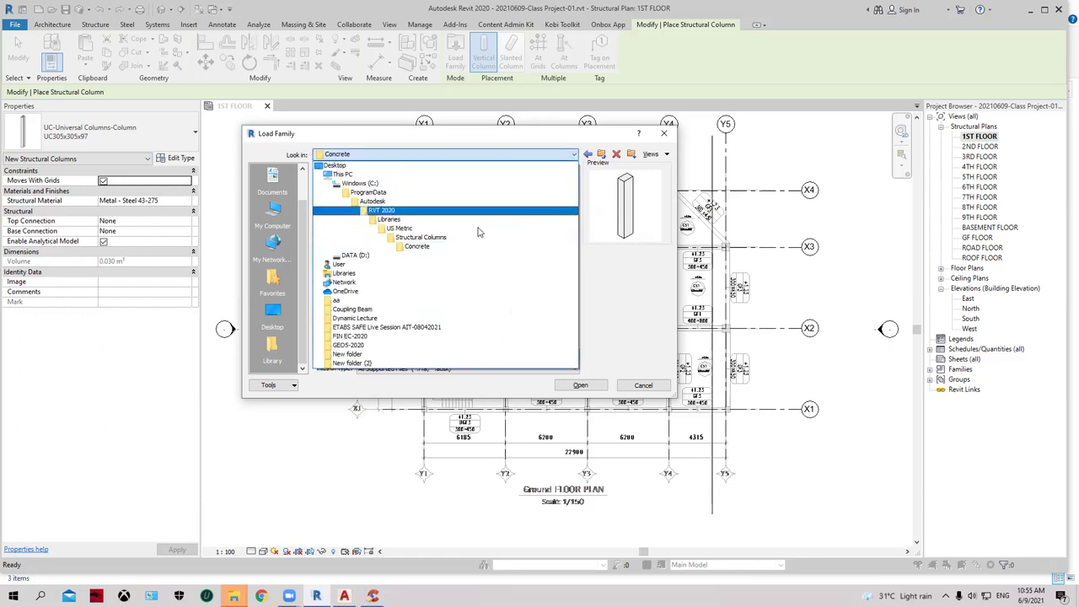
{"action": "left_click", "coordinate": [448, 227]}
{"action": "left_click", "coordinate": [401, 156]}
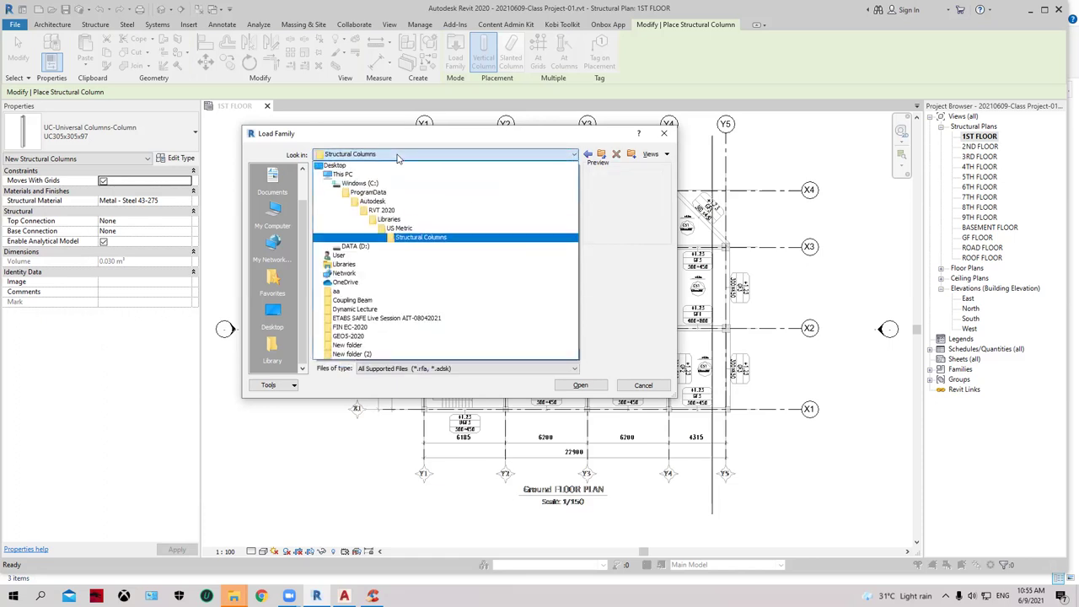
{"action": "left_click", "coordinate": [590, 160]}
{"action": "left_click", "coordinate": [589, 155]}
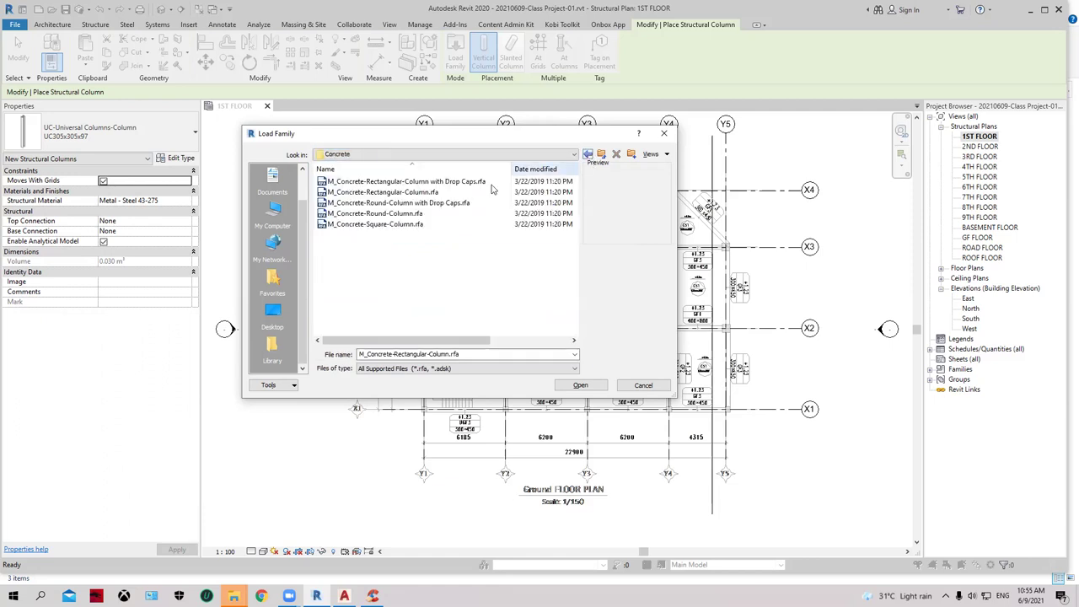
{"action": "left_click", "coordinate": [589, 155]}
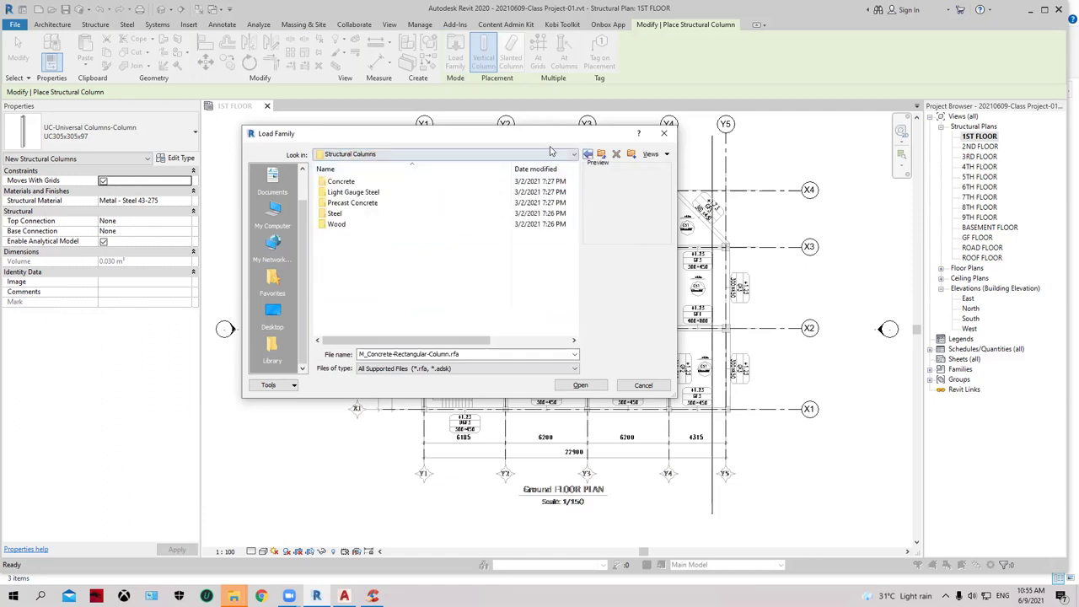
{"action": "left_click", "coordinate": [548, 154]}
{"action": "left_click", "coordinate": [483, 229]}
{"action": "scroll", "coordinate": [427, 258], "scroll_direction": "down", "scroll_amount": 5}
{"action": "scroll", "coordinate": [420, 261], "scroll_direction": "down", "scroll_amount": 3}
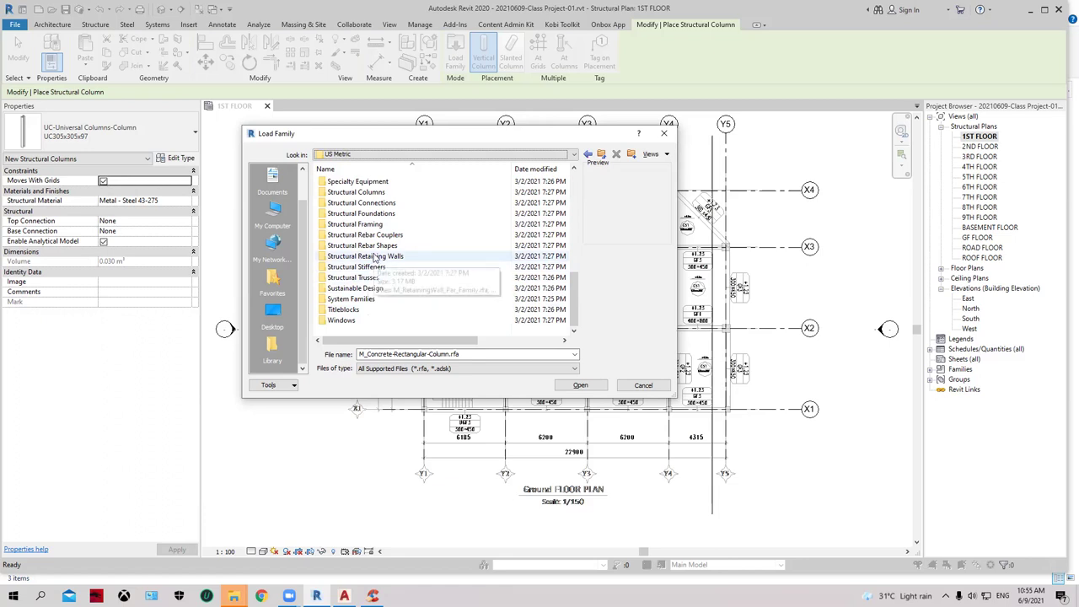
Open Structural Foundations and preview the rectangular and triangular pile caps, HP pile, steel pipe pile and sleeve foundation.
{"action": "double_click", "coordinate": [375, 214]}
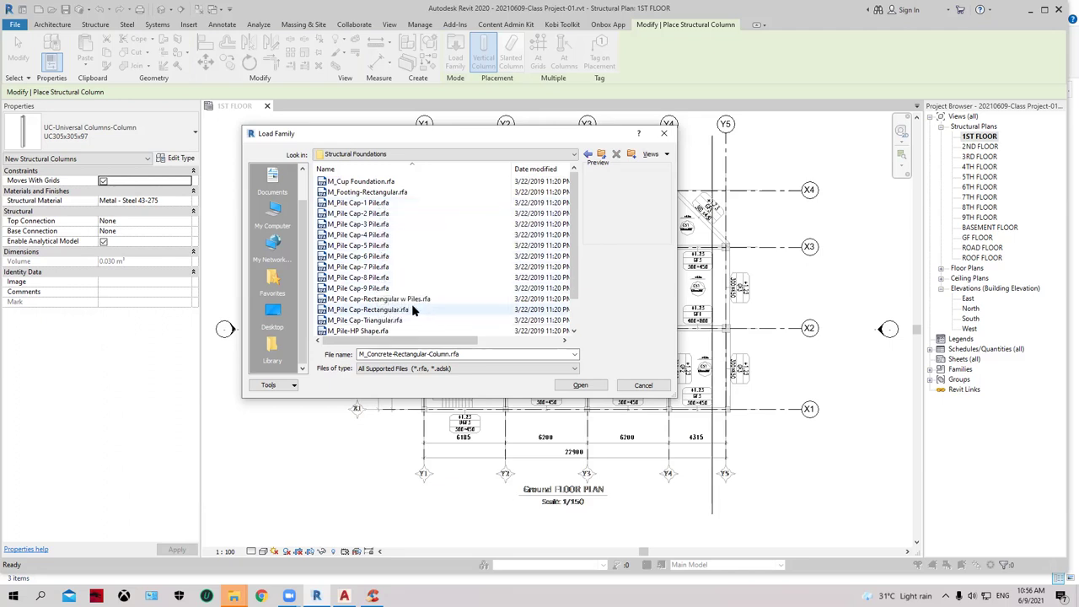
{"action": "left_click", "coordinate": [386, 299]}
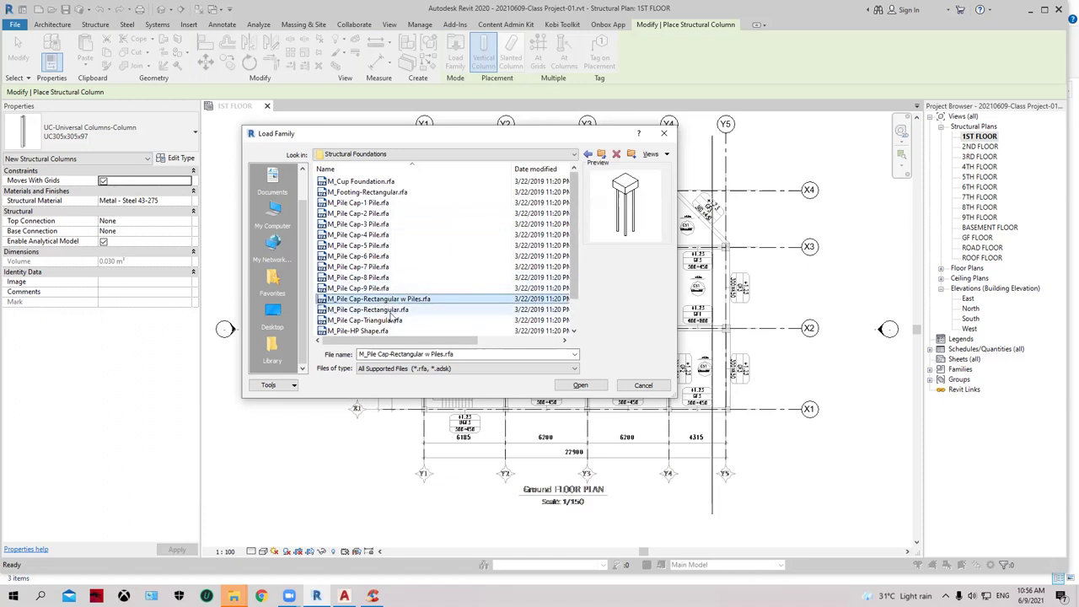
{"action": "left_click", "coordinate": [379, 310]}
{"action": "left_click", "coordinate": [379, 322]}
{"action": "left_click", "coordinate": [375, 331]}
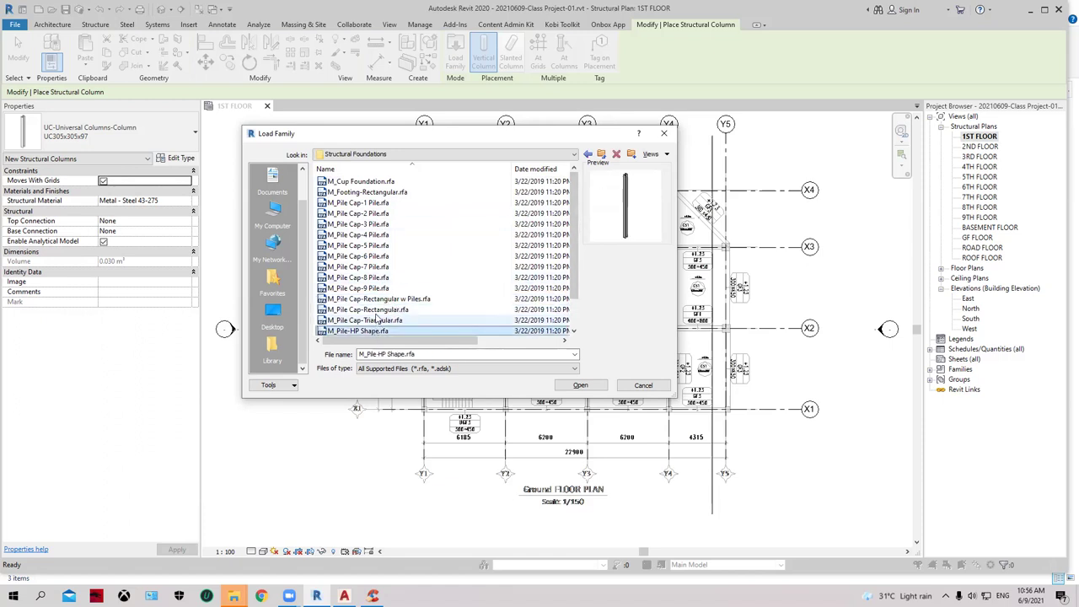
{"action": "scroll", "coordinate": [375, 325], "scroll_direction": "down", "scroll_amount": 1}
{"action": "left_click", "coordinate": [371, 311]}
{"action": "left_click", "coordinate": [370, 322]}
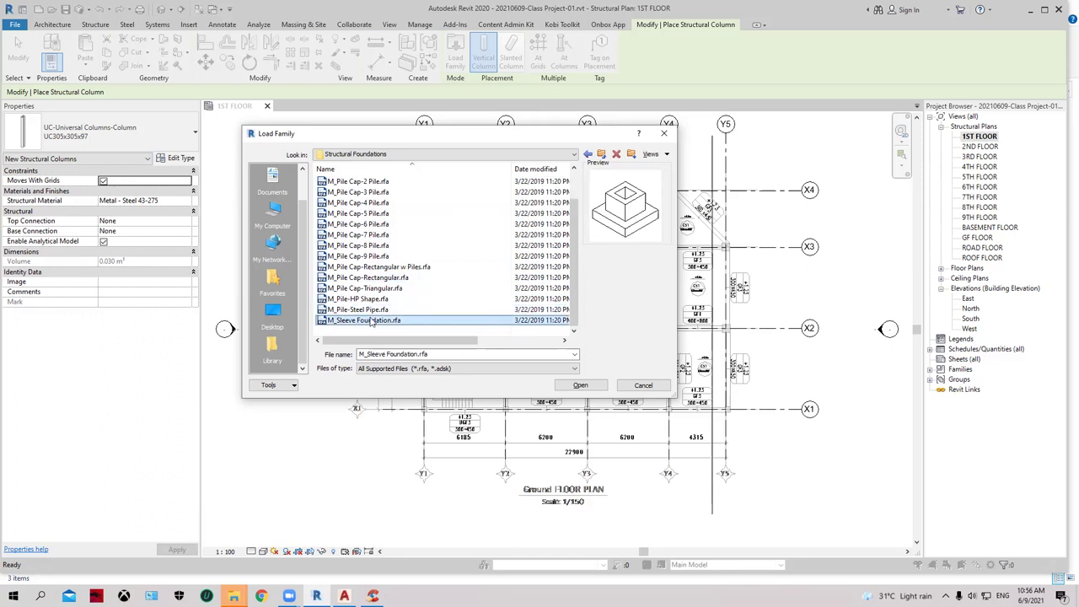
Preview the pile cap families from the 8-pile cap down to the single-pile cap.
{"action": "left_click", "coordinate": [371, 257]}
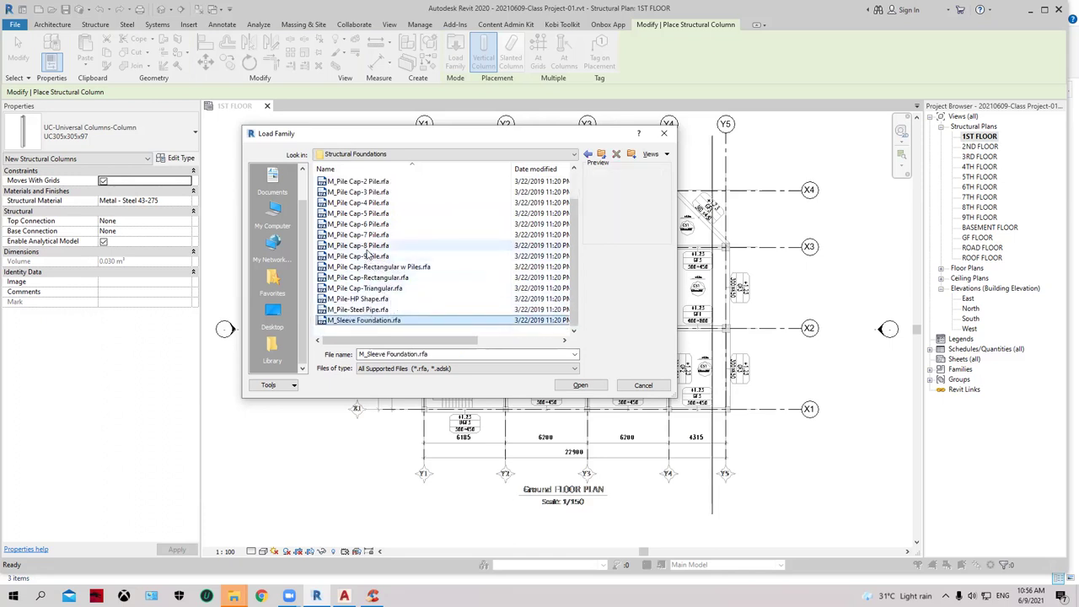
{"action": "left_click", "coordinate": [368, 245]}
{"action": "left_click", "coordinate": [369, 235]}
{"action": "left_click", "coordinate": [370, 224]}
{"action": "left_click", "coordinate": [371, 214]}
{"action": "left_click", "coordinate": [372, 203]}
{"action": "left_click", "coordinate": [373, 192]}
{"action": "left_click", "coordinate": [374, 183]}
{"action": "scroll", "coordinate": [375, 188], "scroll_direction": "up", "scroll_amount": 1}
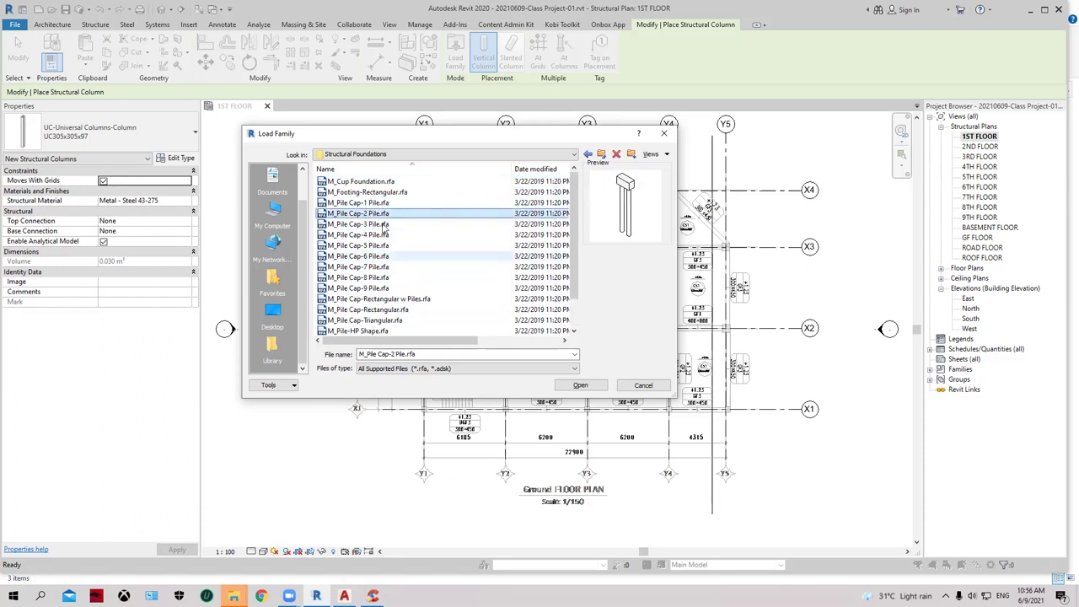
{"action": "left_click", "coordinate": [384, 203]}
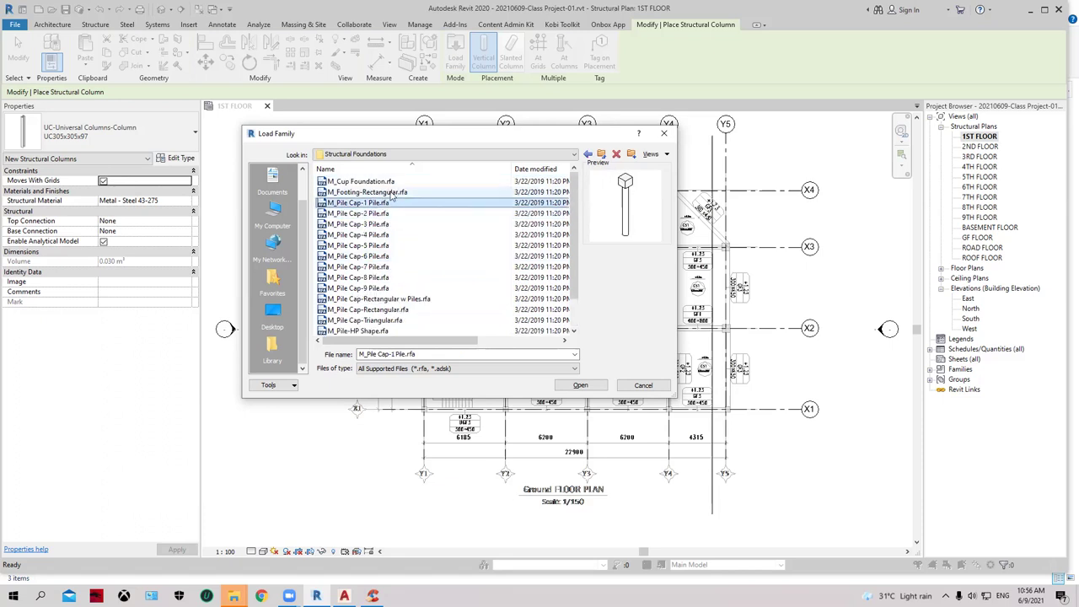
Browse Plumbing > Architectural > Equipment > Water Heaters, preview the water heater family, then return to Plumbing.
{"action": "left_click", "coordinate": [587, 155]}
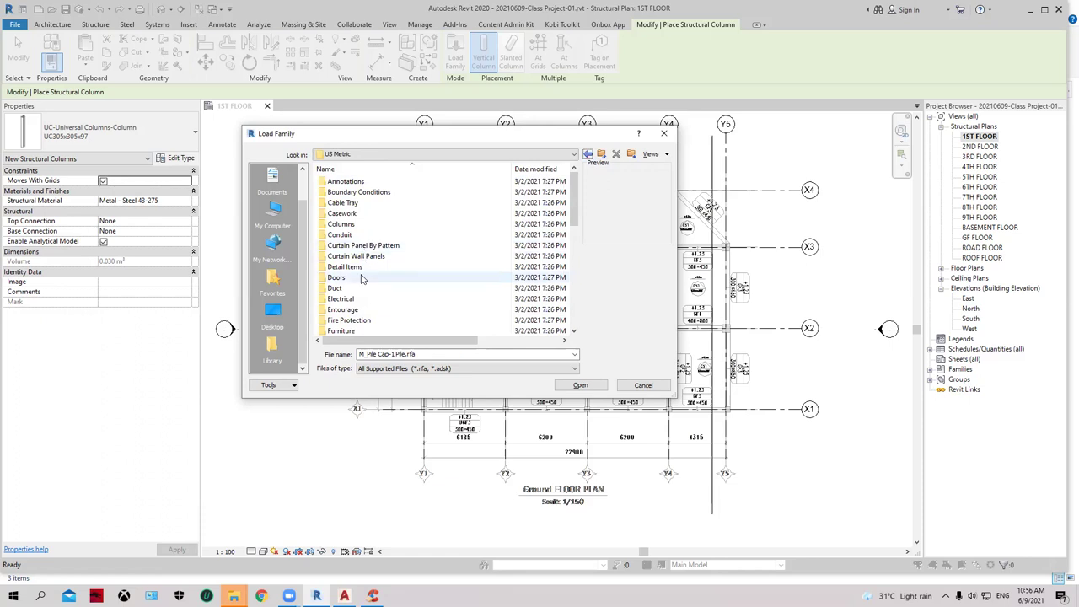
{"action": "scroll", "coordinate": [361, 269], "scroll_direction": "down", "scroll_amount": 5}
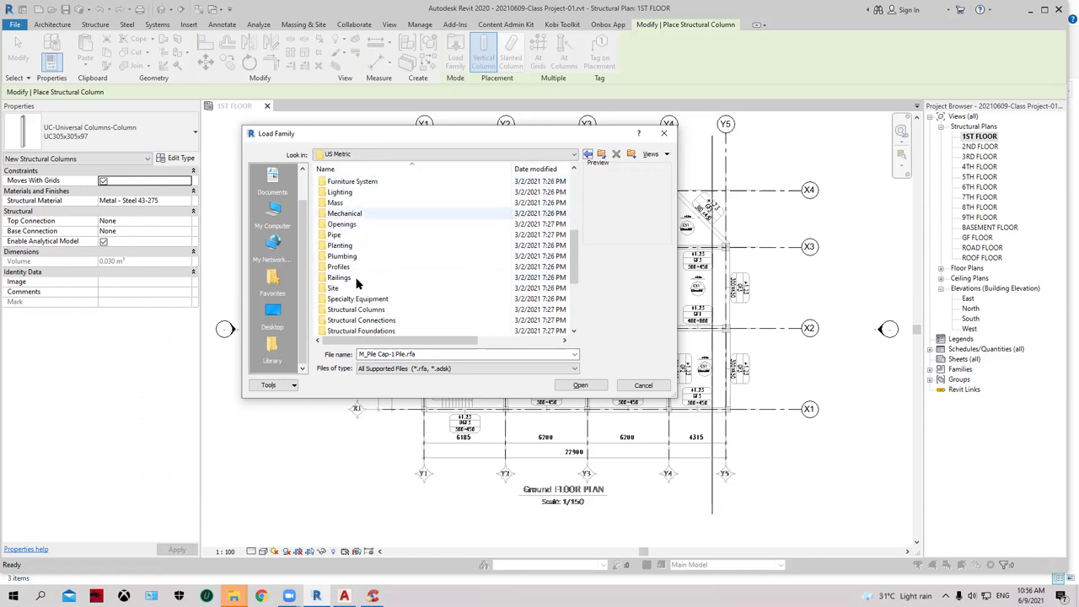
{"action": "scroll", "coordinate": [358, 283], "scroll_direction": "down", "scroll_amount": 2}
{"action": "scroll", "coordinate": [352, 272], "scroll_direction": "up", "scroll_amount": 1}
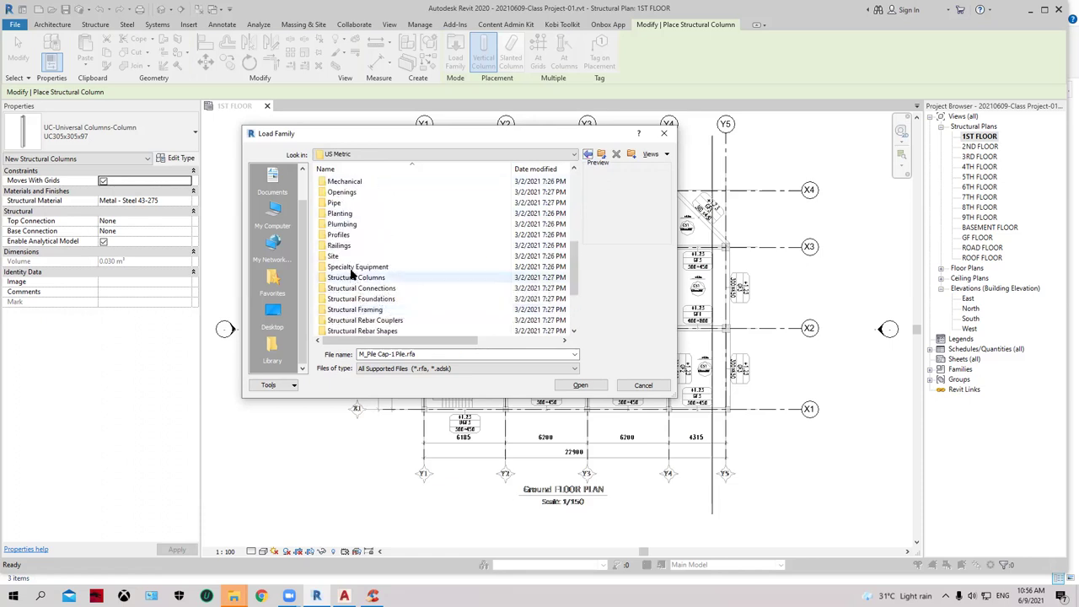
{"action": "double_click", "coordinate": [351, 228]}
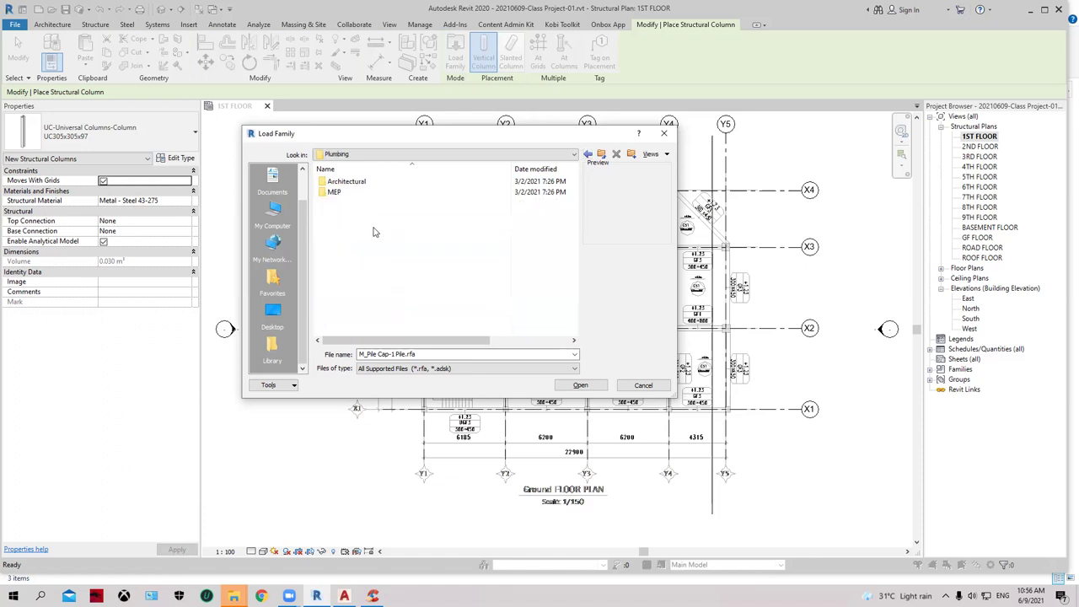
{"action": "double_click", "coordinate": [352, 182]}
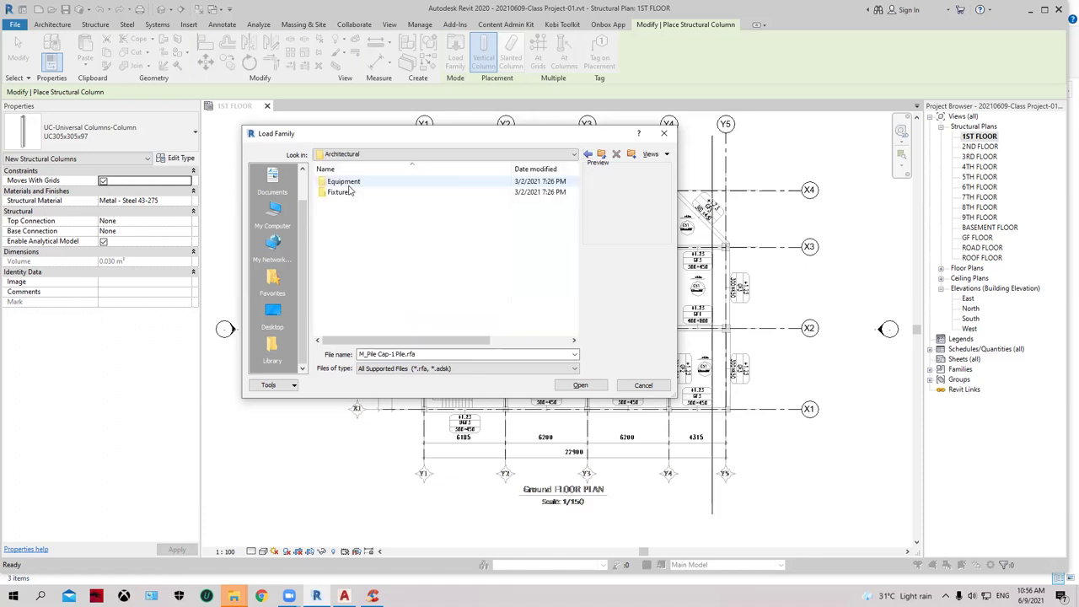
{"action": "double_click", "coordinate": [343, 182]}
{"action": "double_click", "coordinate": [350, 181]}
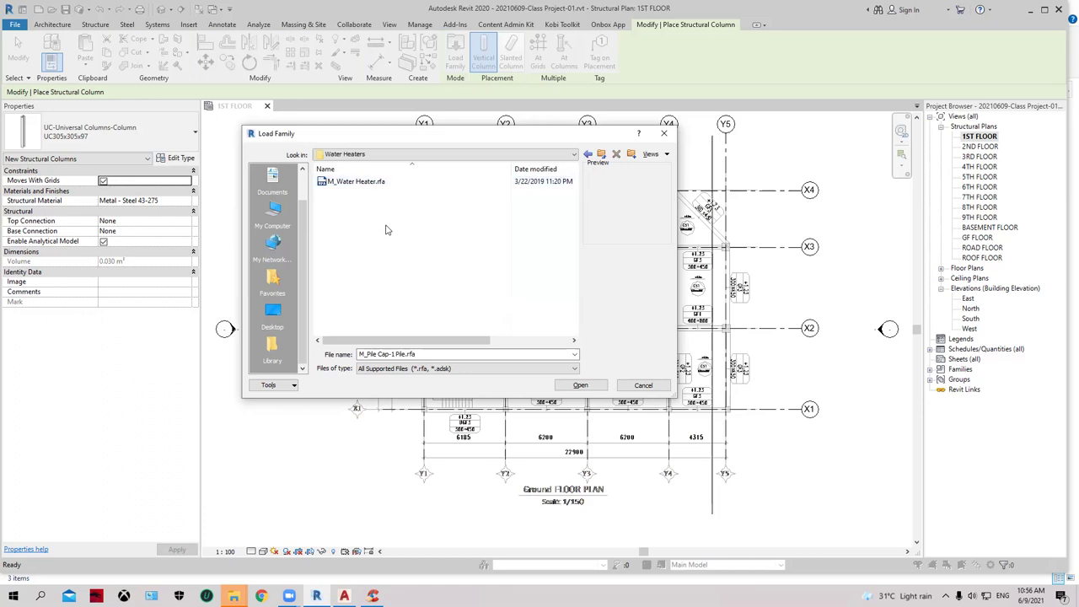
{"action": "left_click", "coordinate": [382, 191]}
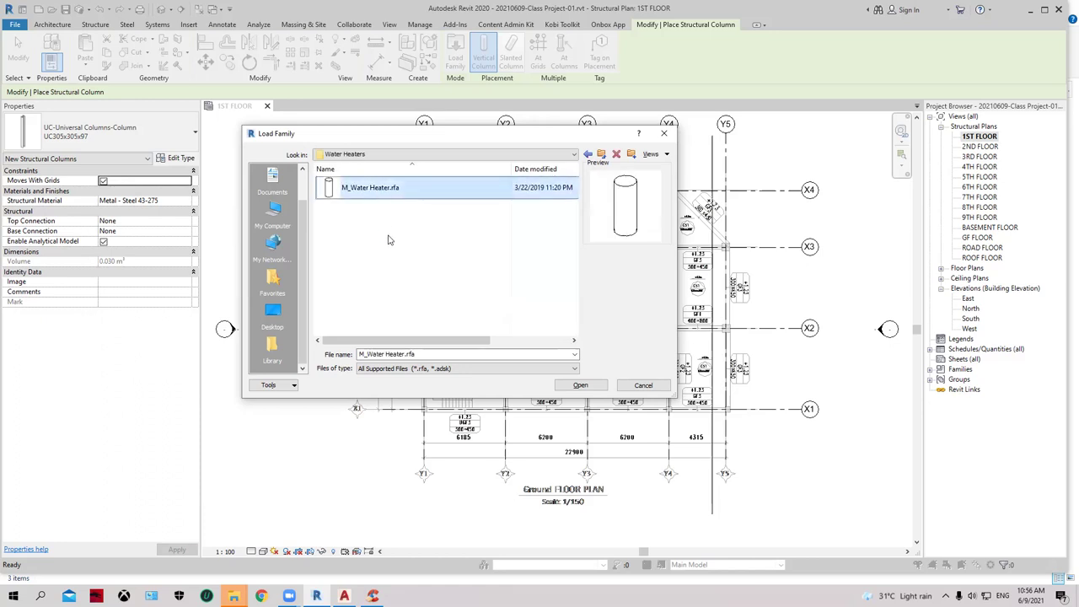
{"action": "left_click", "coordinate": [587, 154]}
{"action": "left_click", "coordinate": [588, 154]}
{"action": "left_click", "coordinate": [588, 154]}
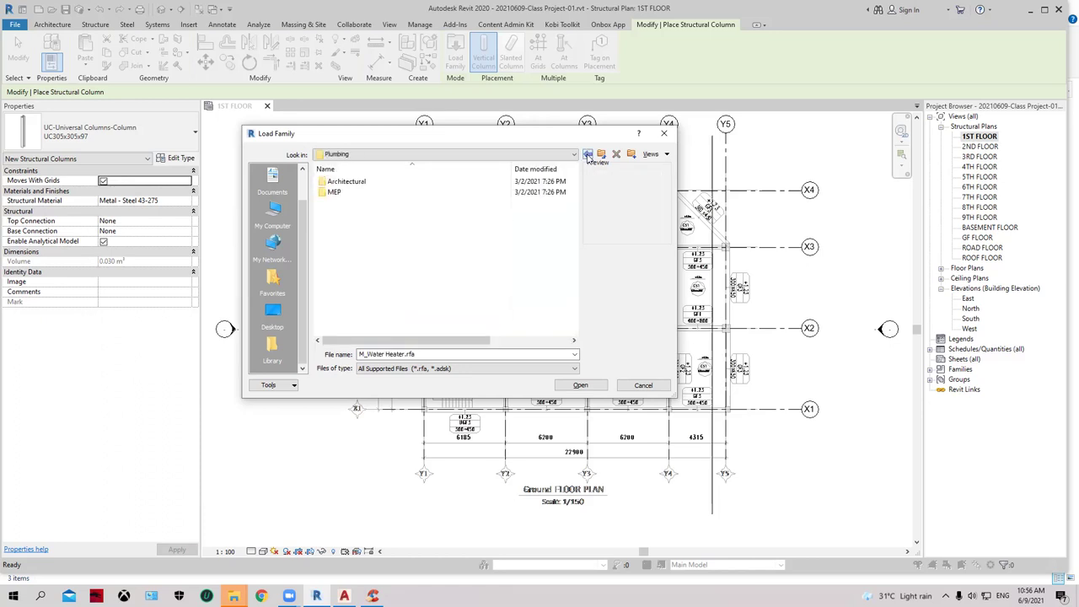
{"action": "left_click", "coordinate": [587, 154]}
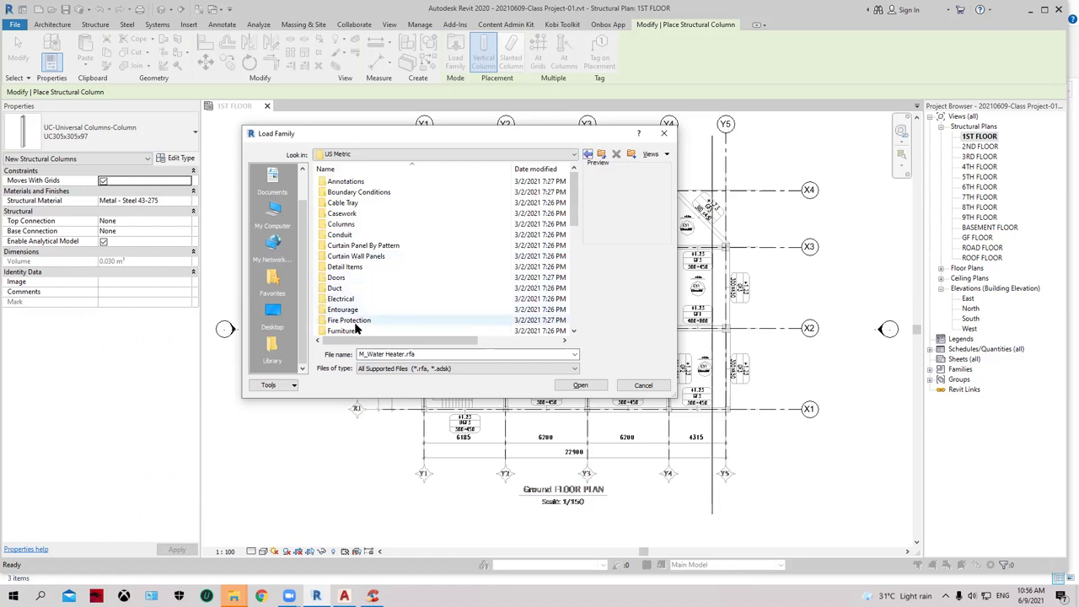
Glance at Furniture, then preview Furniture System Partitions families, including Partition-Panel, Privacy_Panel and triangular transition post.
{"action": "double_click", "coordinate": [352, 331]}
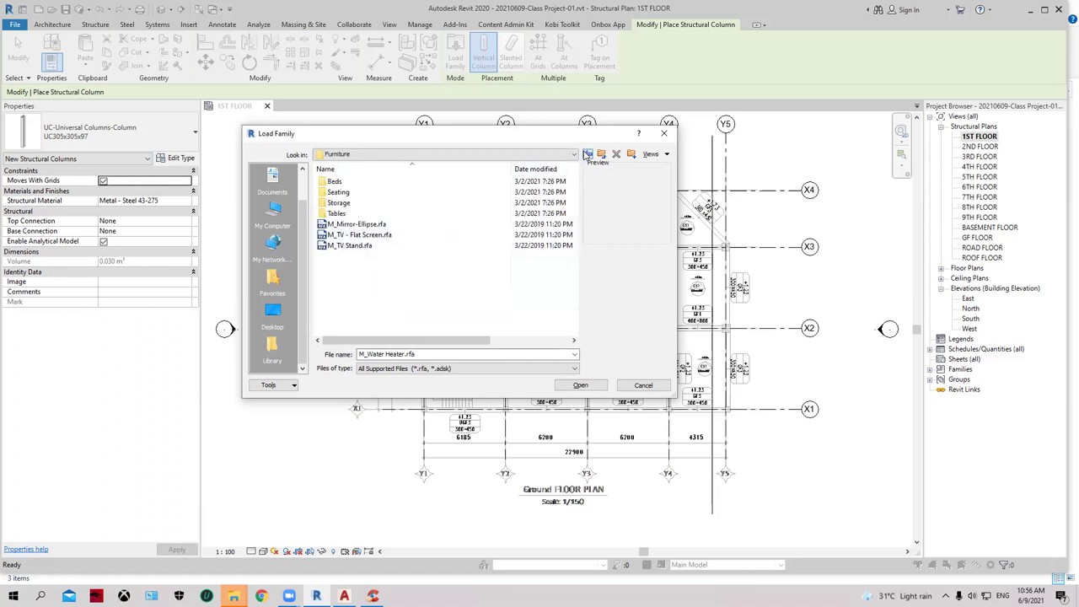
{"action": "left_click", "coordinate": [588, 155]}
{"action": "scroll", "coordinate": [430, 269], "scroll_direction": "down", "scroll_amount": 4}
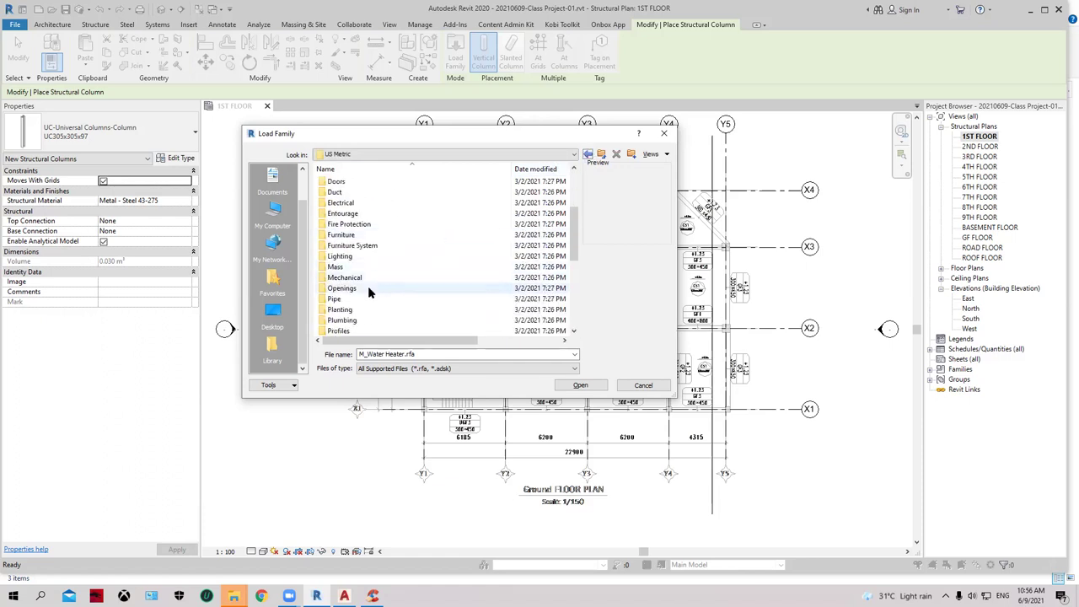
{"action": "double_click", "coordinate": [364, 246]}
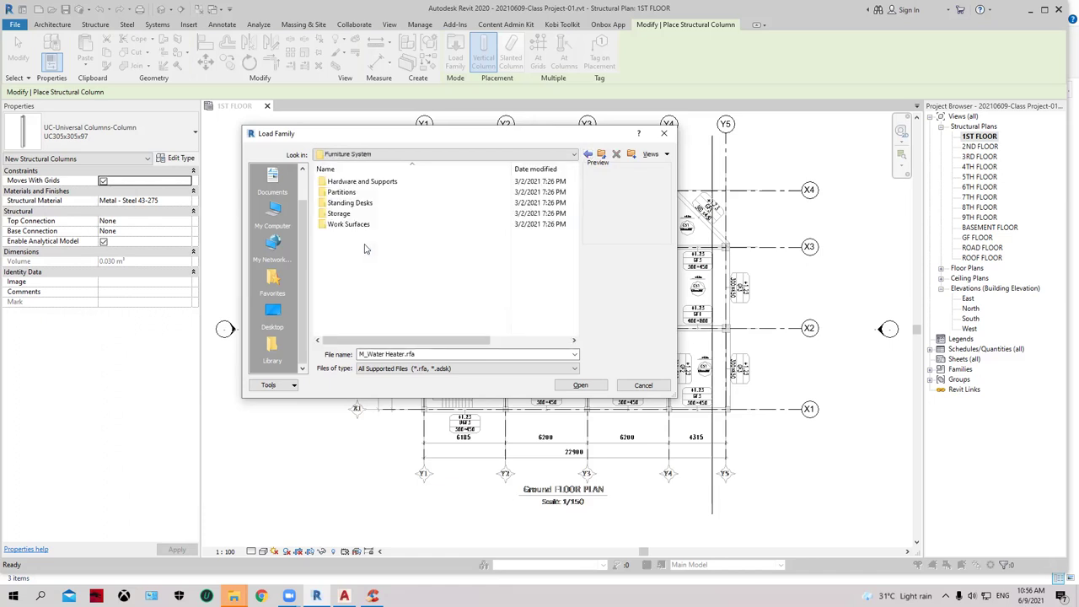
{"action": "double_click", "coordinate": [358, 198]}
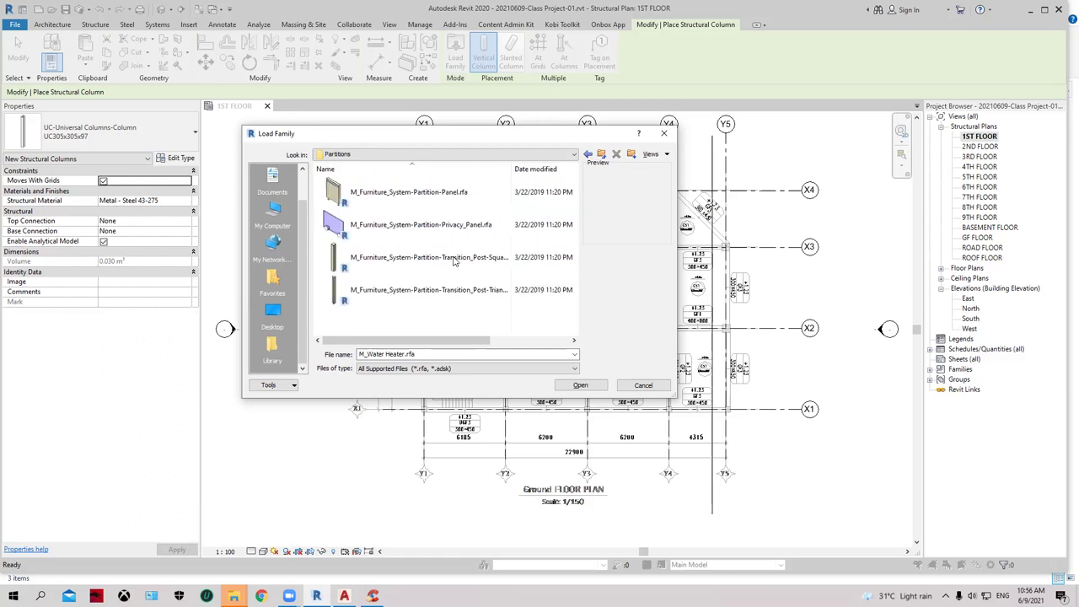
{"action": "left_click", "coordinate": [415, 233]}
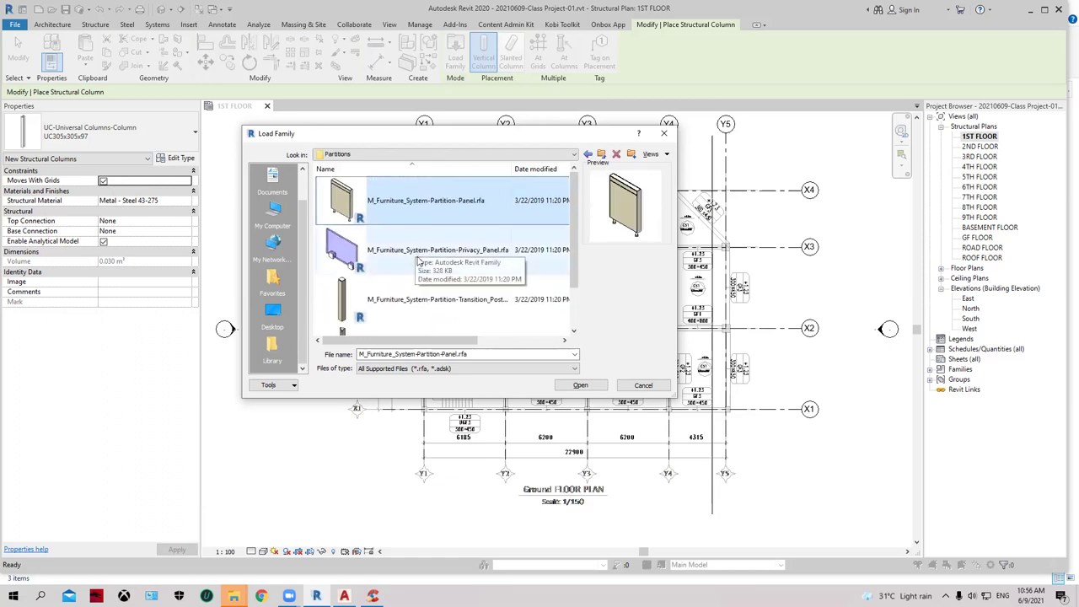
{"action": "left_click", "coordinate": [417, 262]}
{"action": "left_click", "coordinate": [420, 283]}
{"action": "left_click", "coordinate": [418, 285]}
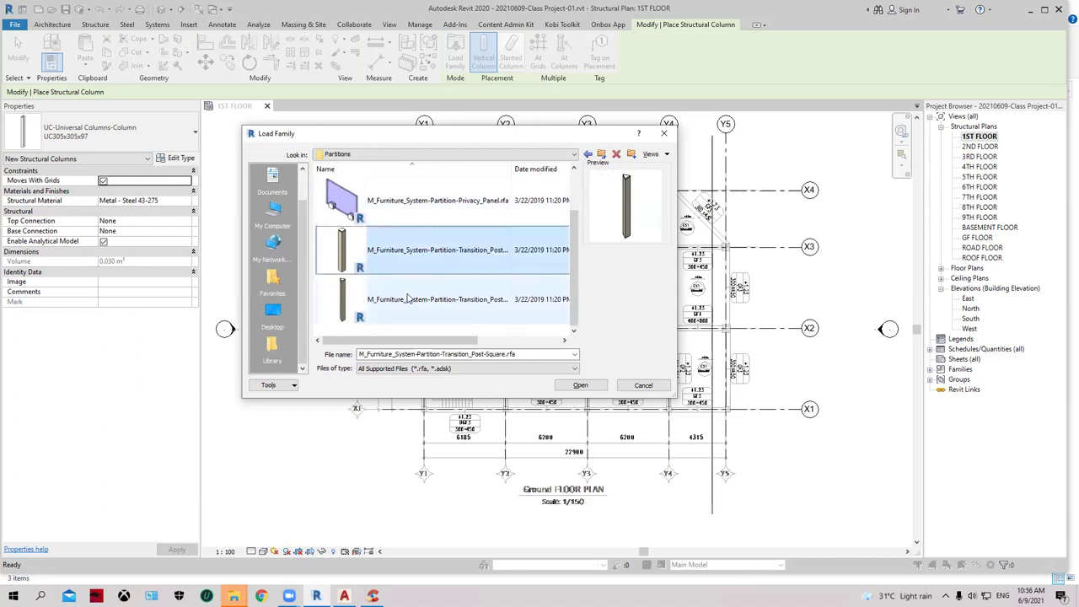
Scroll through the Furniture System Storage families, then return to the US Metric library folders.
{"action": "left_click", "coordinate": [587, 154]}
{"action": "double_click", "coordinate": [377, 214]}
{"action": "scroll", "coordinate": [377, 217], "scroll_direction": "up", "scroll_amount": 1, "text": "ctrl"}
{"action": "scroll", "coordinate": [384, 226], "scroll_direction": "up", "scroll_amount": 2, "text": "ctrl"}
{"action": "scroll", "coordinate": [392, 237], "scroll_direction": "up", "scroll_amount": 2, "text": "ctrl"}
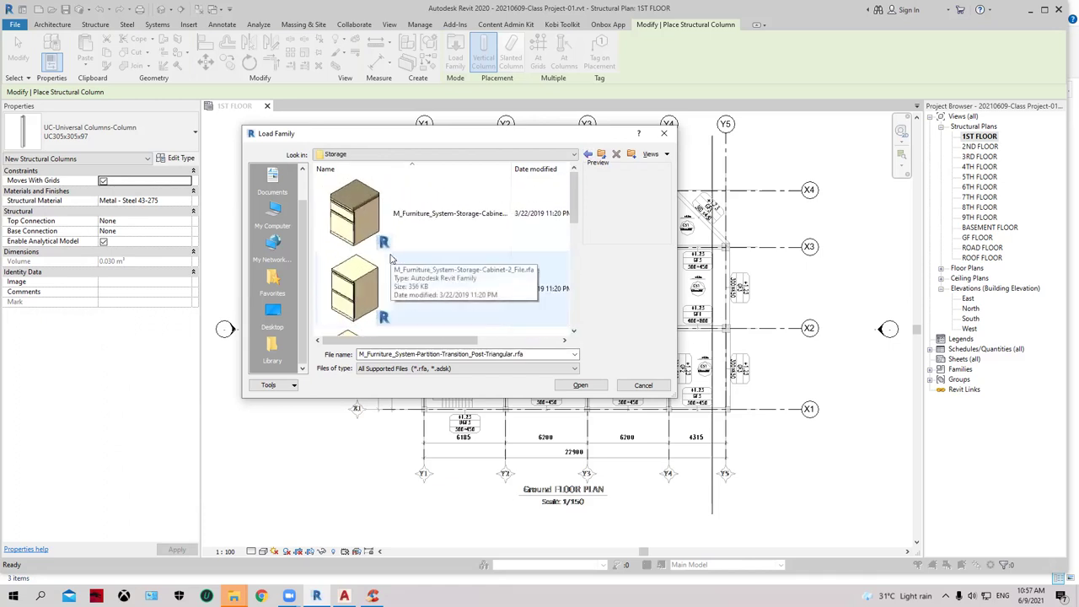
{"action": "scroll", "coordinate": [402, 250], "scroll_direction": "up", "scroll_amount": 2, "text": "ctrl"}
{"action": "scroll", "coordinate": [402, 249], "scroll_direction": "down", "scroll_amount": 2, "text": "ctrl"}
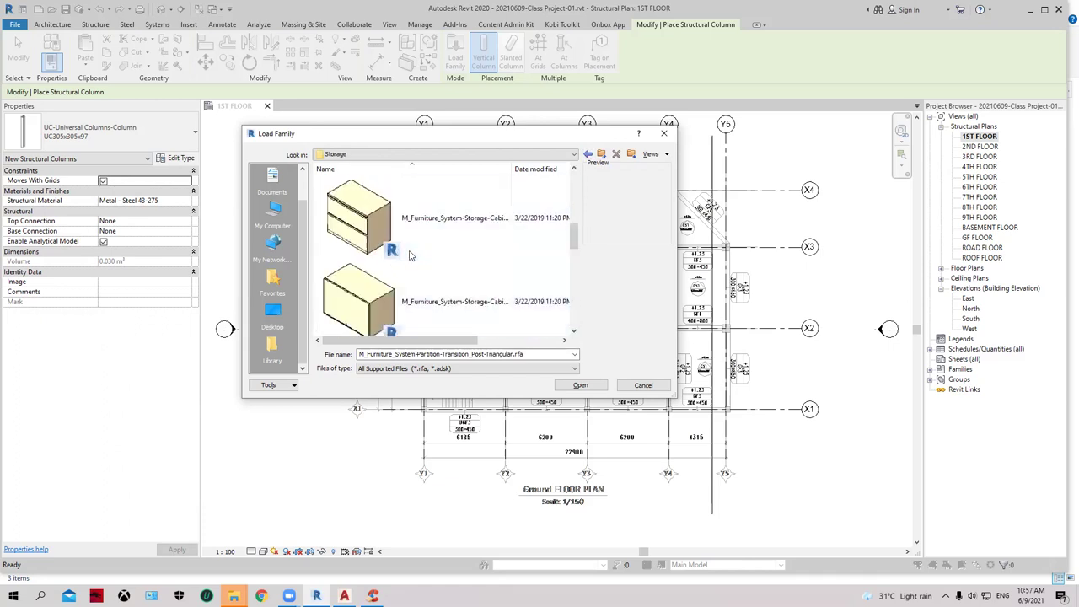
{"action": "left_click", "coordinate": [588, 155]}
{"action": "left_click", "coordinate": [588, 155]}
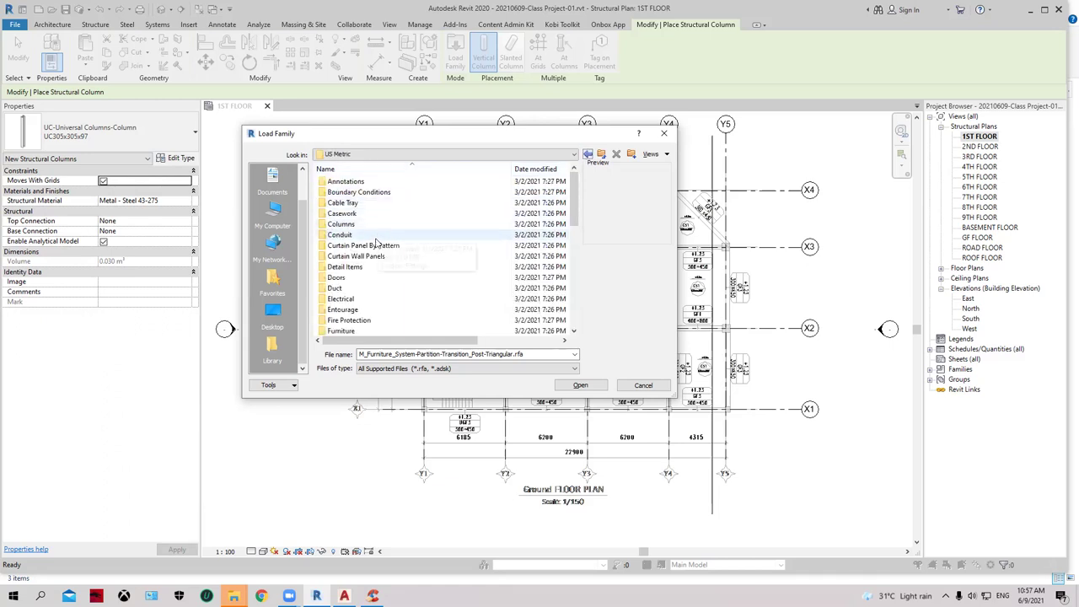
Preview the door frame section families in Detail Items > Div 08 > 08110-Steel Doors and Frames.
{"action": "double_click", "coordinate": [369, 266]}
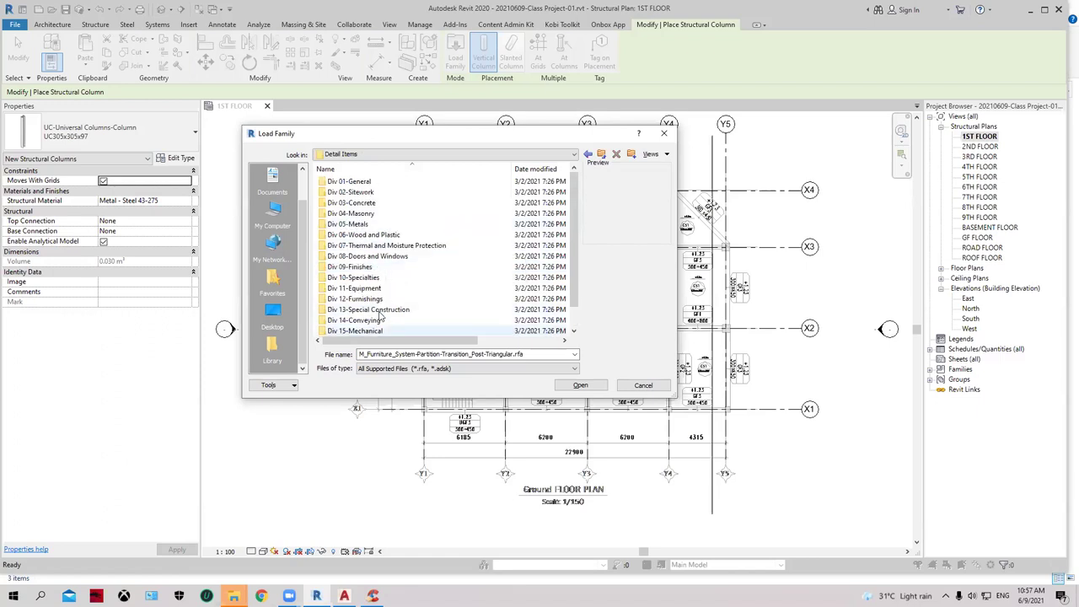
{"action": "double_click", "coordinate": [370, 256]}
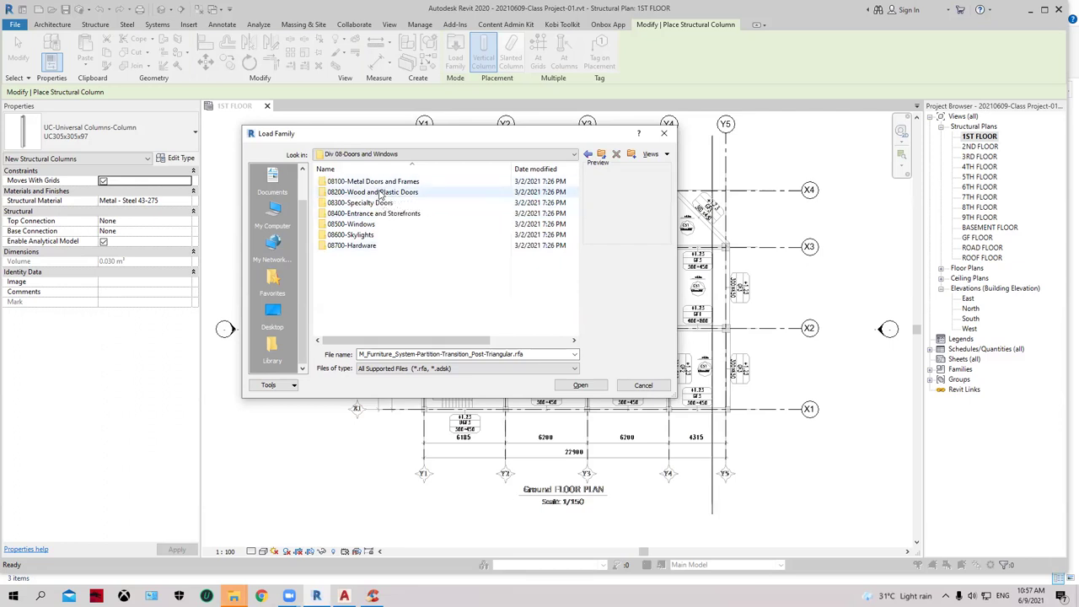
{"action": "double_click", "coordinate": [389, 182]}
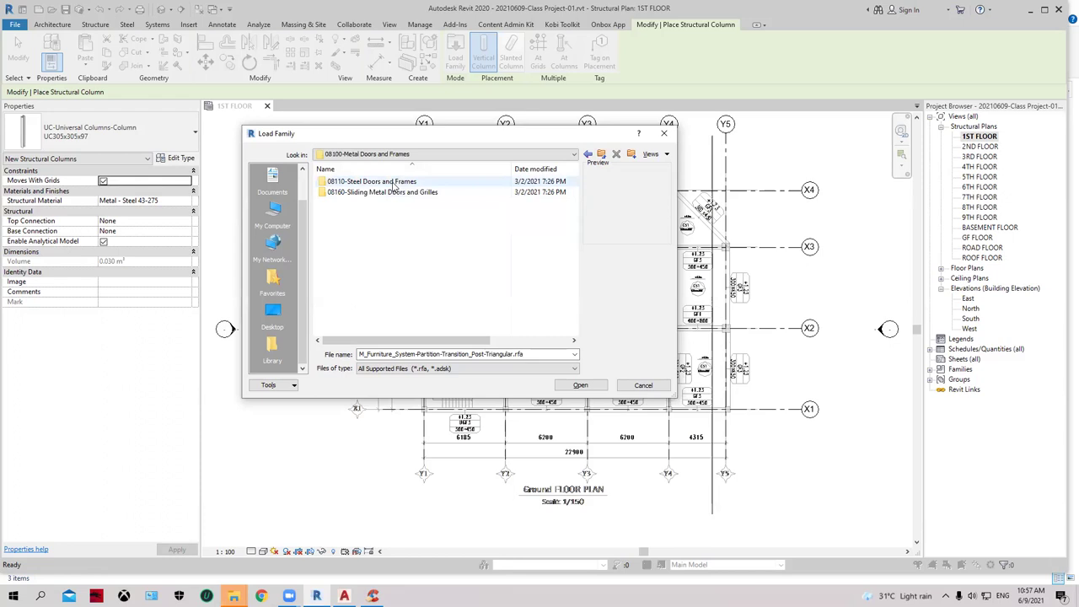
{"action": "double_click", "coordinate": [387, 188]}
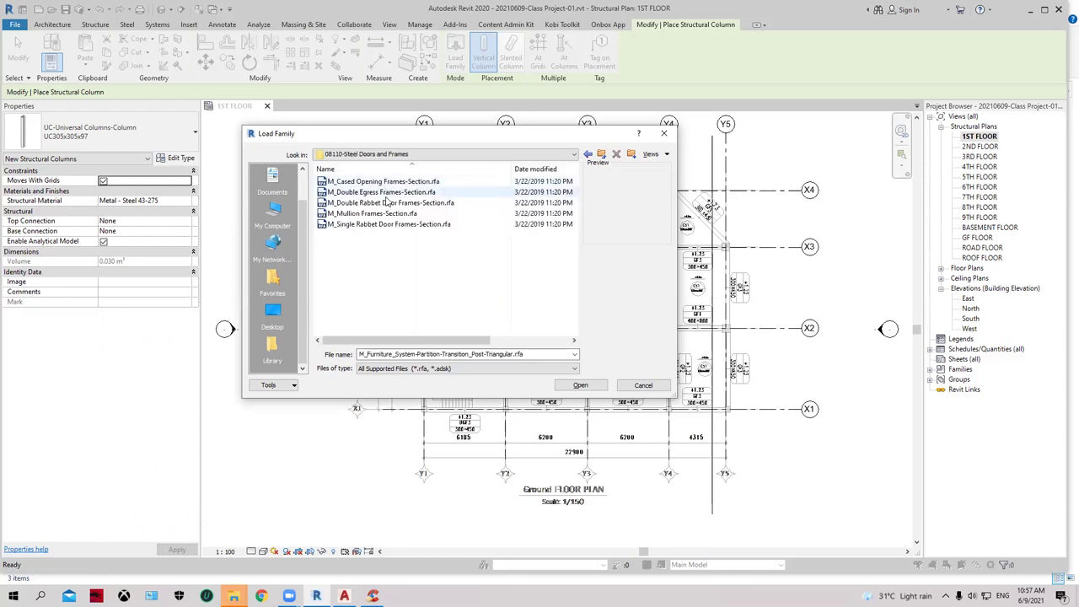
{"action": "left_click", "coordinate": [383, 193]}
{"action": "left_click", "coordinate": [382, 205]}
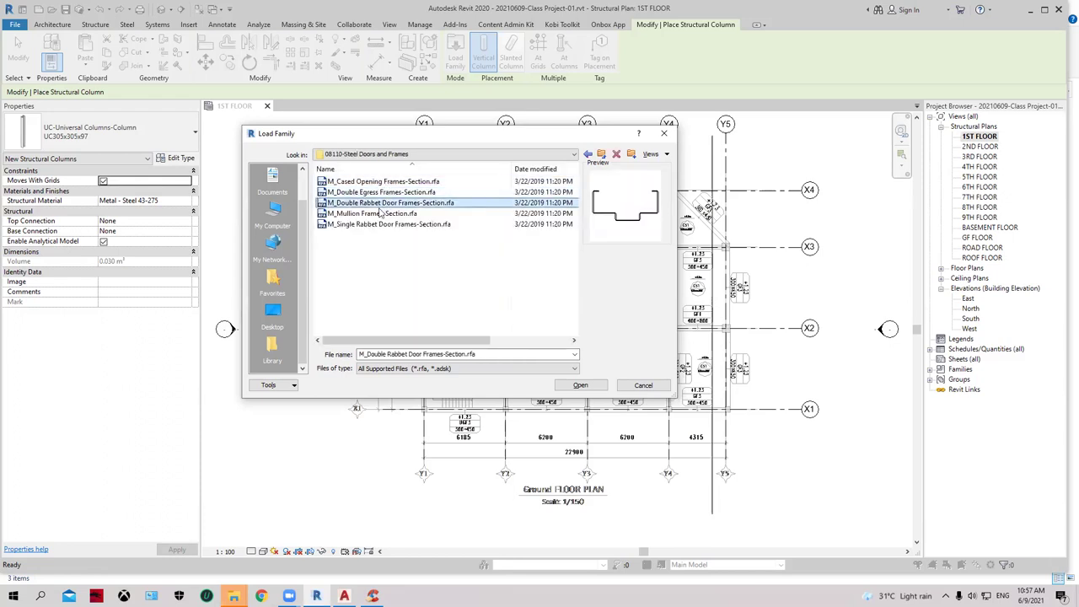
{"action": "left_click", "coordinate": [381, 214]}
{"action": "left_click", "coordinate": [381, 224]}
{"action": "left_click", "coordinate": [381, 181]}
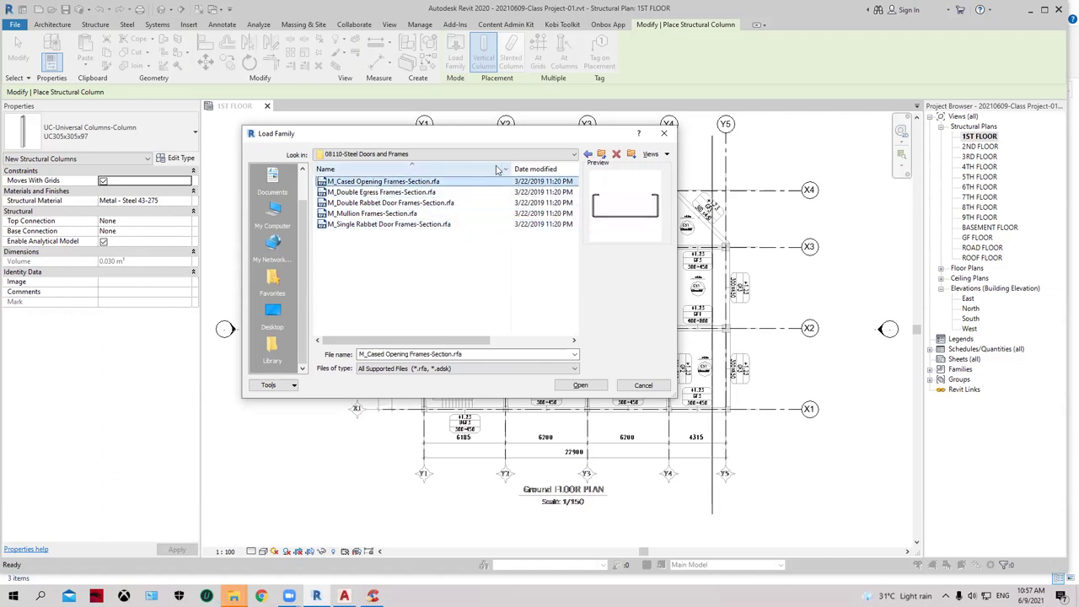
{"action": "left_click", "coordinate": [588, 155]}
{"action": "left_click", "coordinate": [589, 154]}
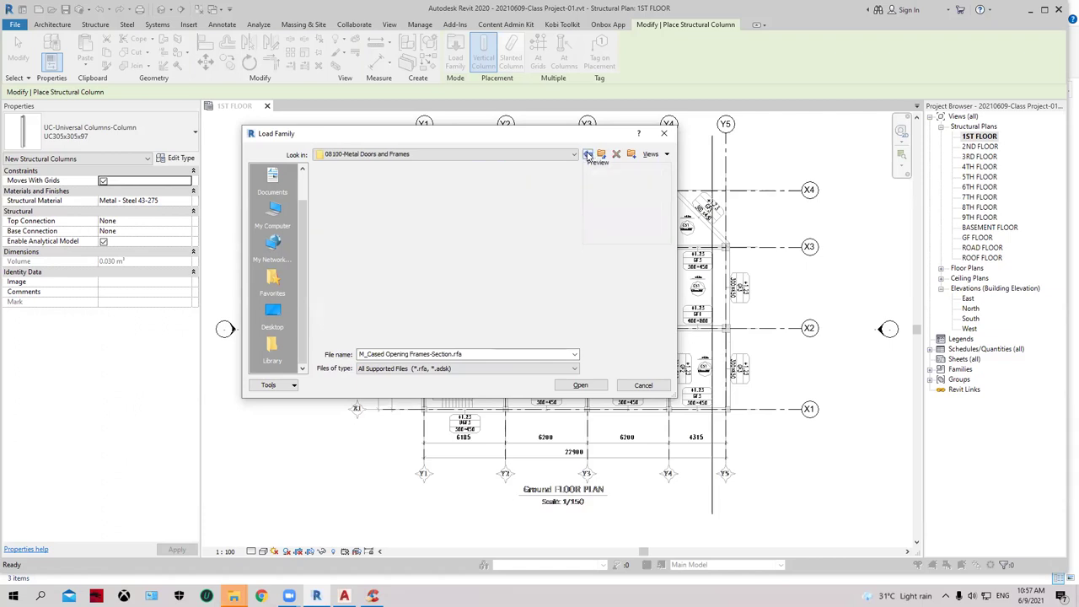
{"action": "left_click", "coordinate": [588, 155]}
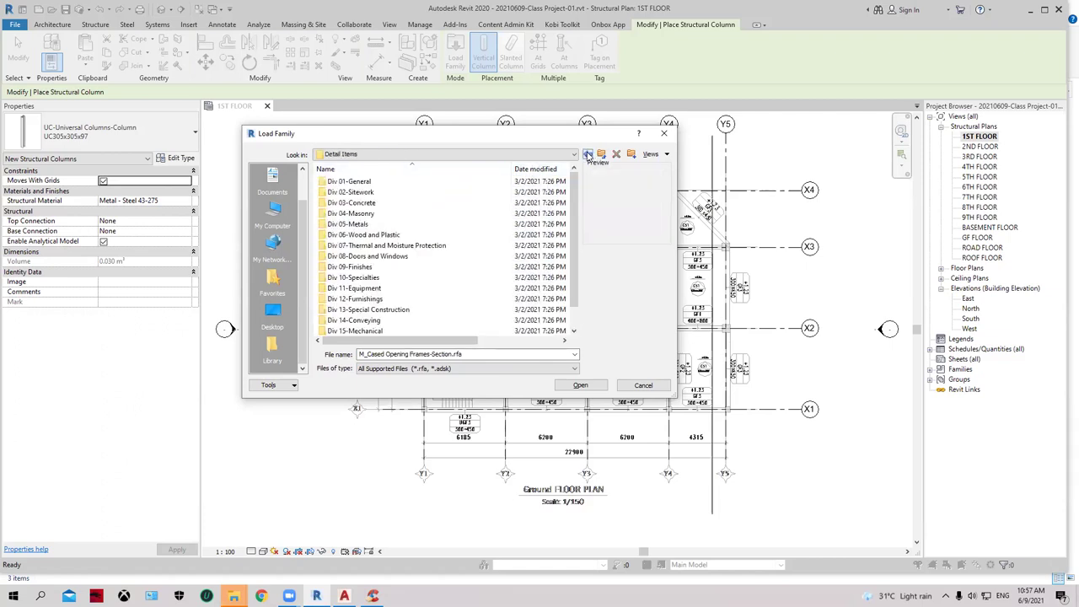
Select M_Double Tee Joist-Section in Div 03 > 03310-Structural Concrete, then go back to US Metric.
{"action": "double_click", "coordinate": [406, 203]}
{"action": "double_click", "coordinate": [405, 203]}
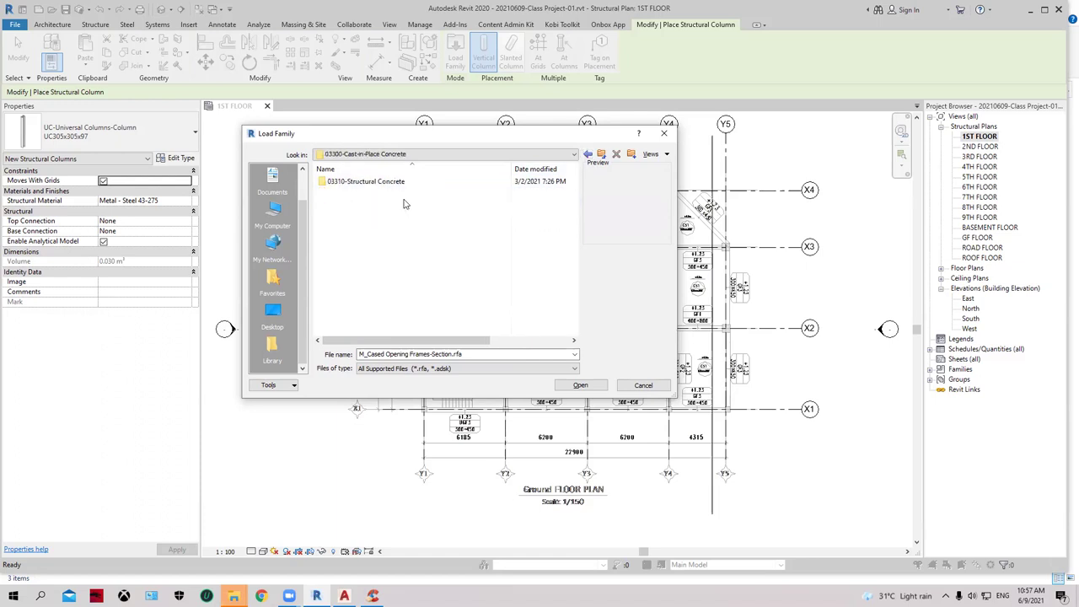
{"action": "double_click", "coordinate": [412, 182]}
{"action": "left_click", "coordinate": [413, 195]}
{"action": "key", "text": "Down"}
{"action": "key", "text": "Down"}
{"action": "key", "text": "Down"}
{"action": "key", "text": "Down"}
{"action": "key", "text": "Down"}
{"action": "key", "text": "Down"}
{"action": "key", "text": "Down"}
{"action": "key", "text": "Down"}
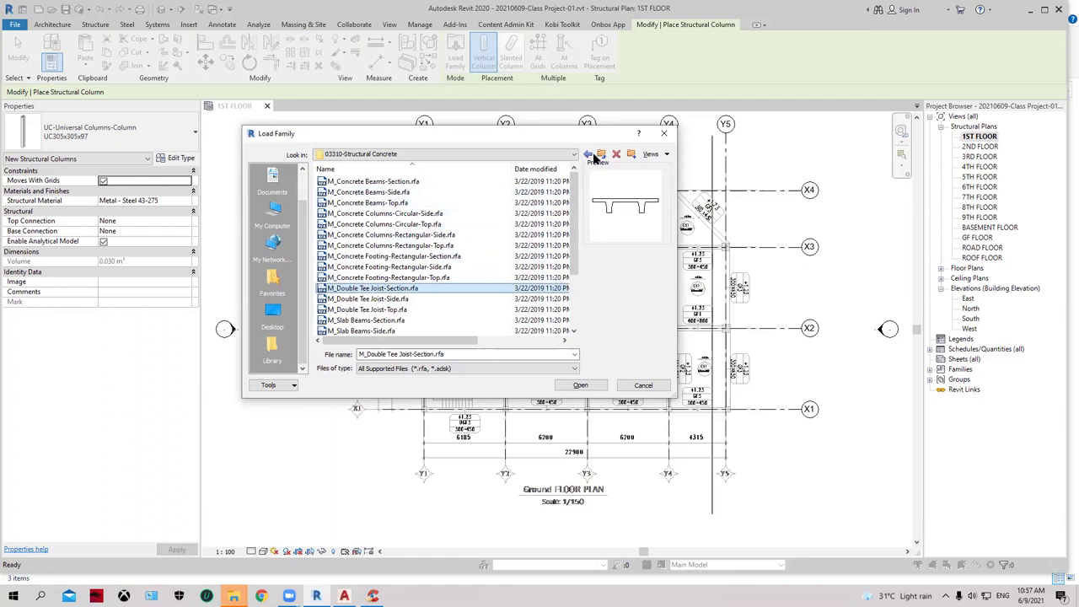
{"action": "left_click", "coordinate": [589, 155]}
{"action": "left_click", "coordinate": [588, 155]}
{"action": "left_click", "coordinate": [588, 154]}
Load M_Concrete-Rectangular-Column.rfa from Structural Columns > Concrete, bringing in its 300 x 450mm type.
{"action": "left_click", "coordinate": [589, 154]}
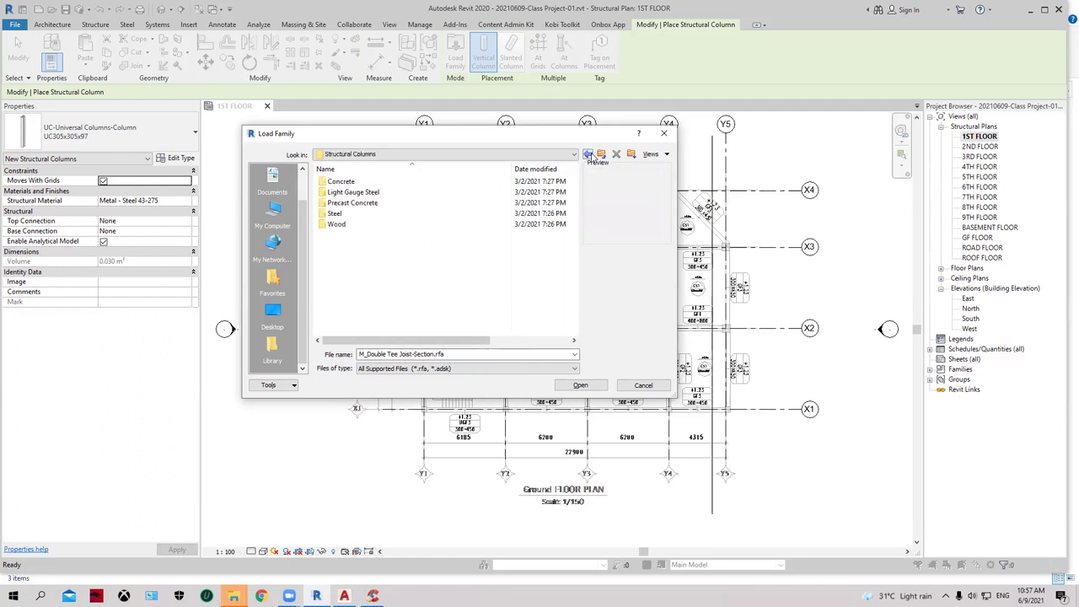
{"action": "left_click", "coordinate": [588, 154]}
{"action": "scroll", "coordinate": [363, 283], "scroll_direction": "down", "scroll_amount": 5}
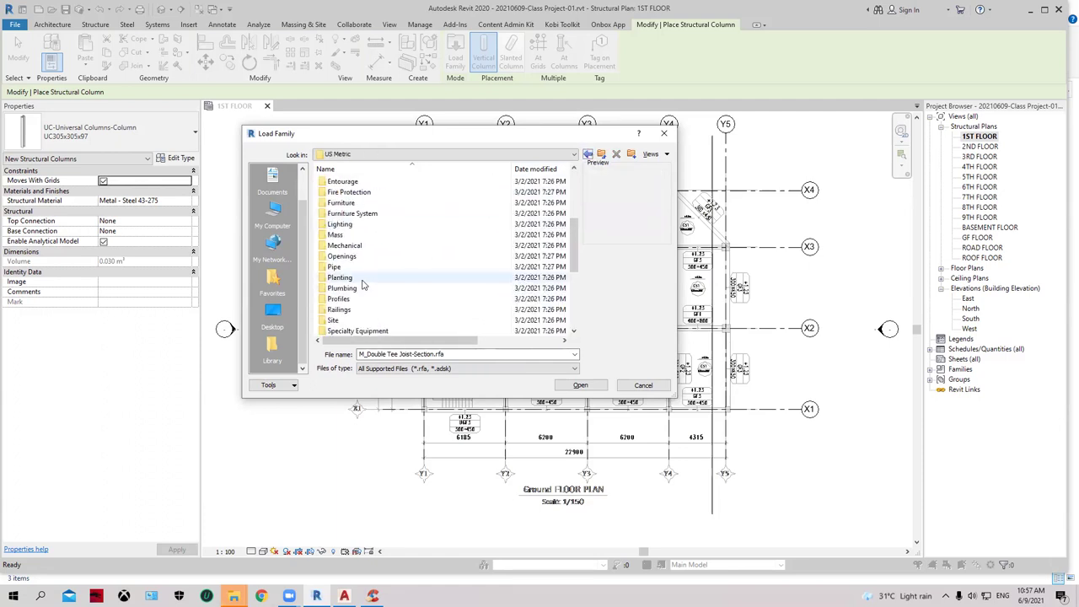
{"action": "scroll", "coordinate": [363, 285], "scroll_direction": "down", "scroll_amount": 3}
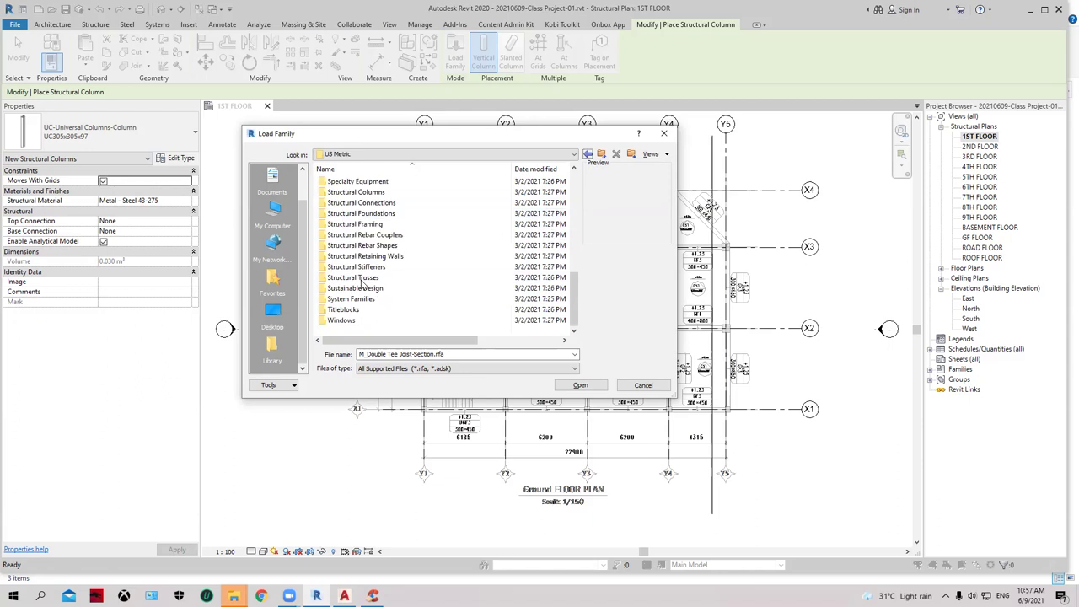
{"action": "double_click", "coordinate": [369, 193]}
{"action": "double_click", "coordinate": [370, 181]}
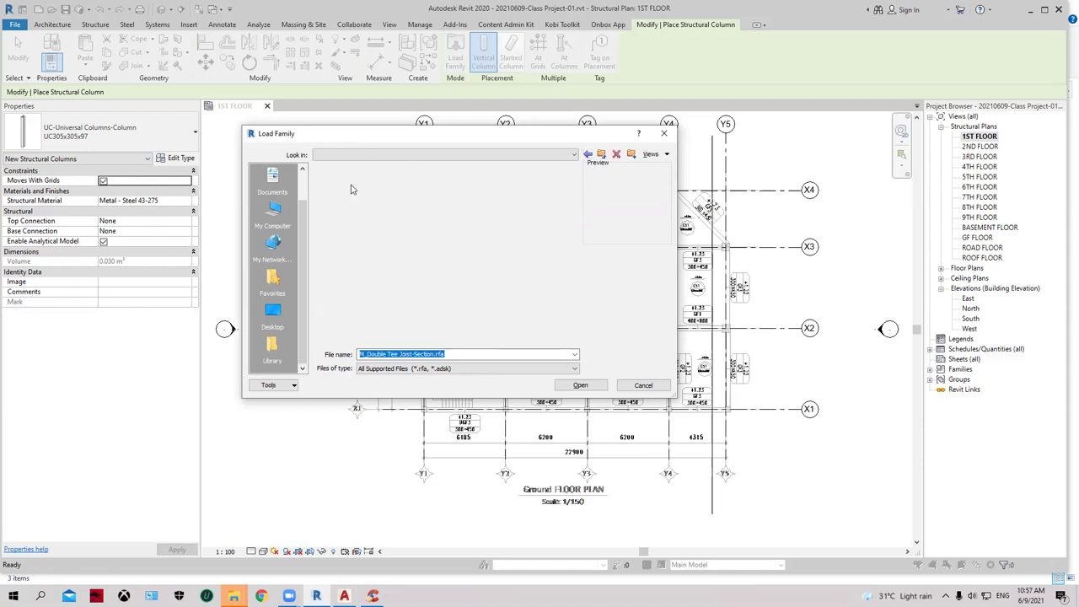
{"action": "left_click", "coordinate": [402, 193]}
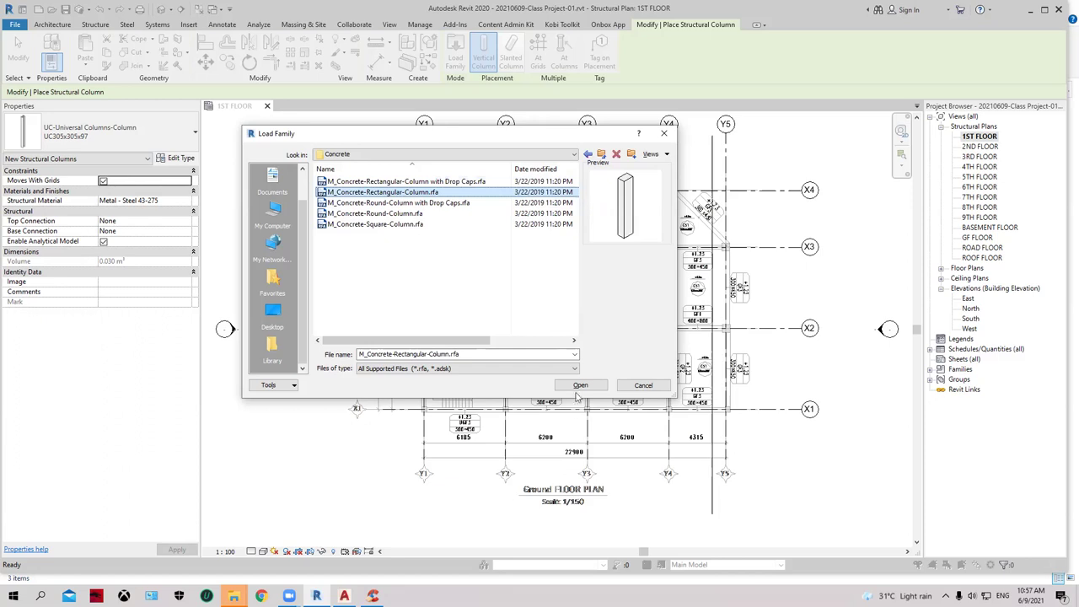
{"action": "left_click", "coordinate": [579, 386]}
{"action": "right_click", "coordinate": [281, 213]}
Restart structural column placement, keep the 300 x 450mm concrete column type, and open Edit Type.
{"action": "left_click", "coordinate": [306, 218]}
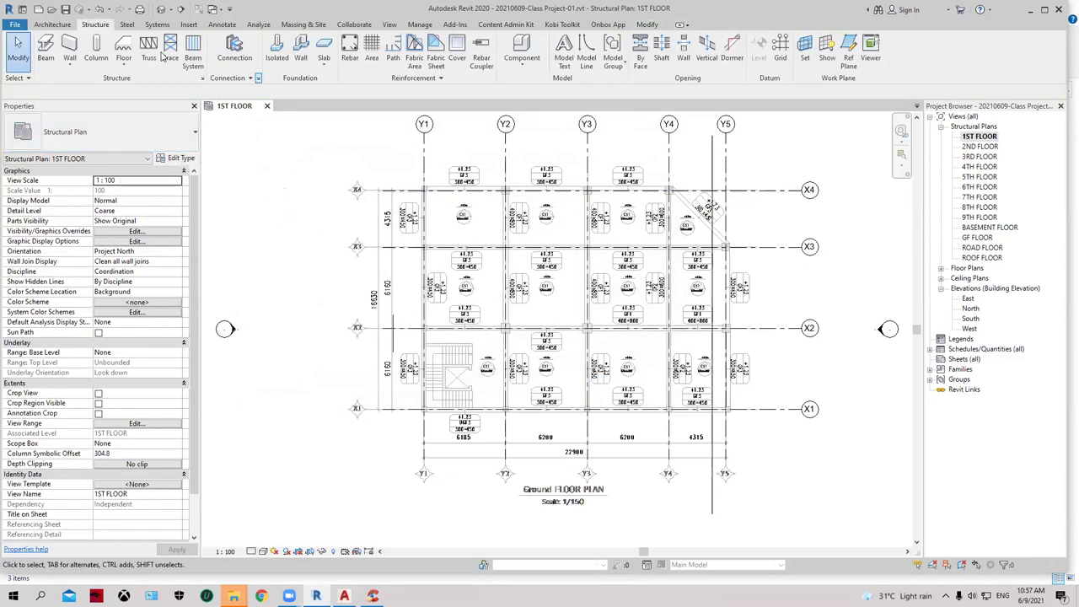
{"action": "left_click", "coordinate": [91, 57]}
{"action": "left_click", "coordinate": [125, 135]}
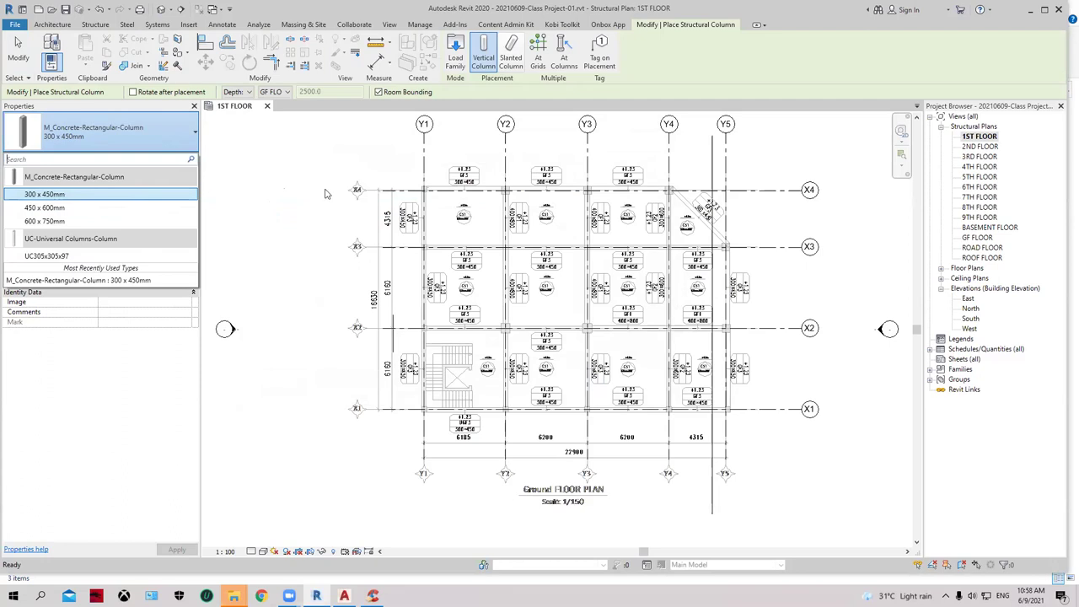
{"action": "key", "text": "Escape"}
{"action": "key", "text": "Escape"}
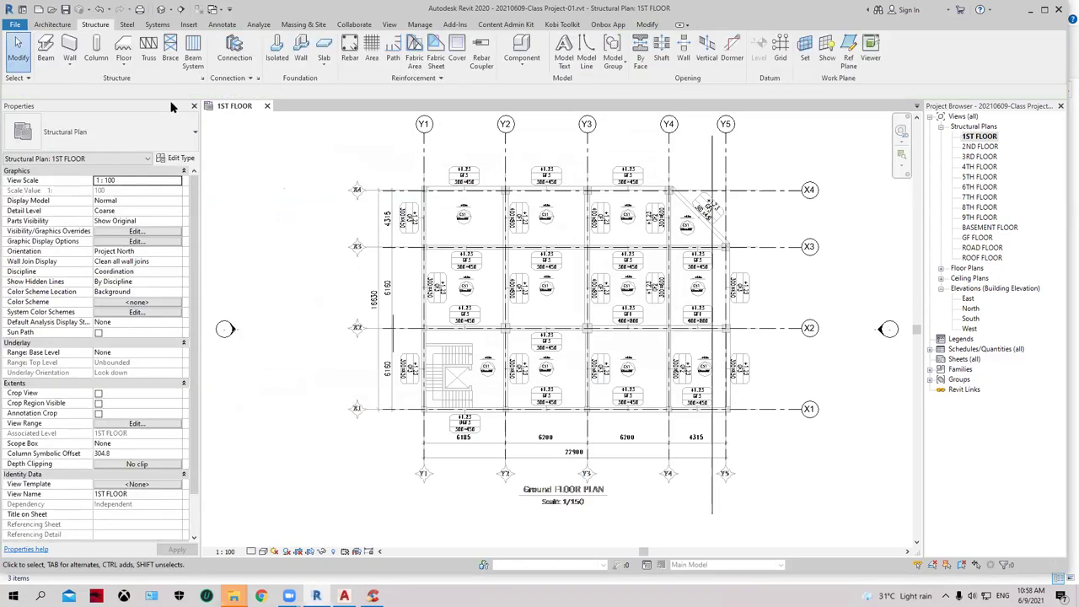
{"action": "left_click", "coordinate": [96, 59]}
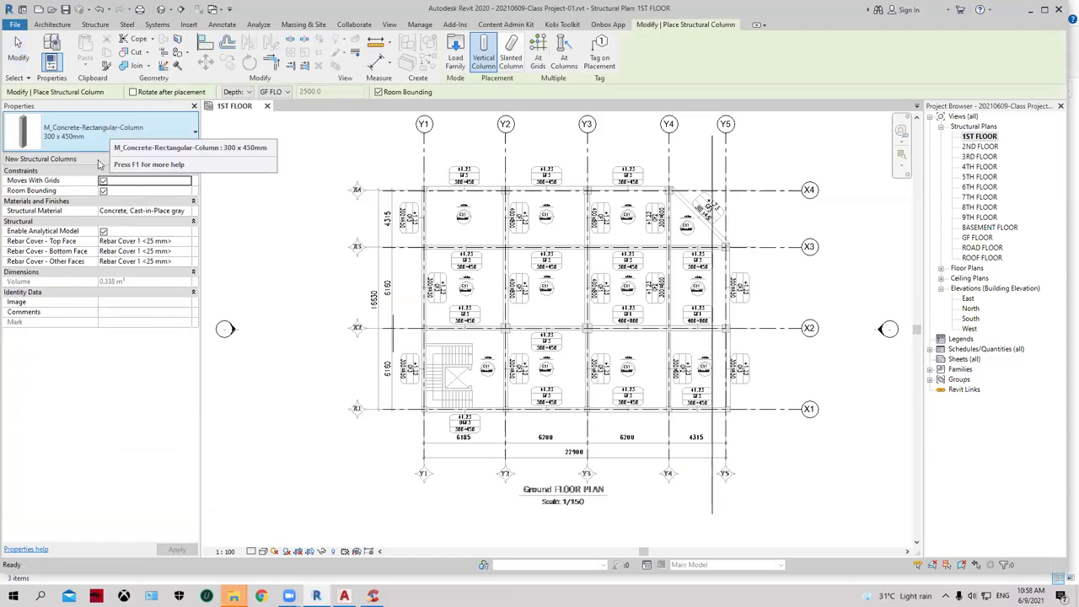
{"action": "left_click", "coordinate": [95, 137]}
{"action": "left_click", "coordinate": [102, 128]}
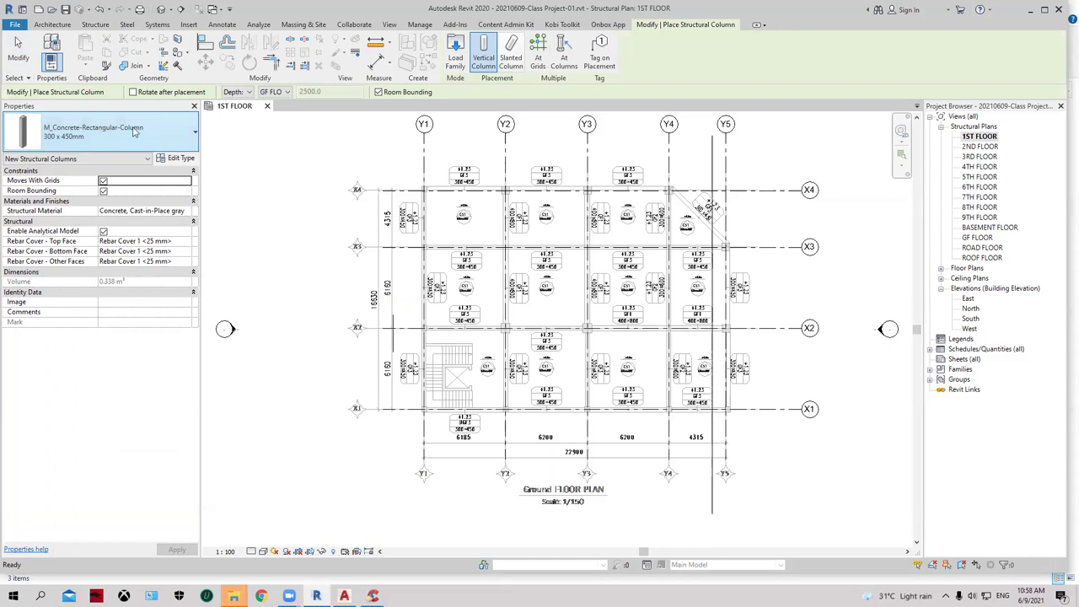
{"action": "left_click", "coordinate": [177, 160]}
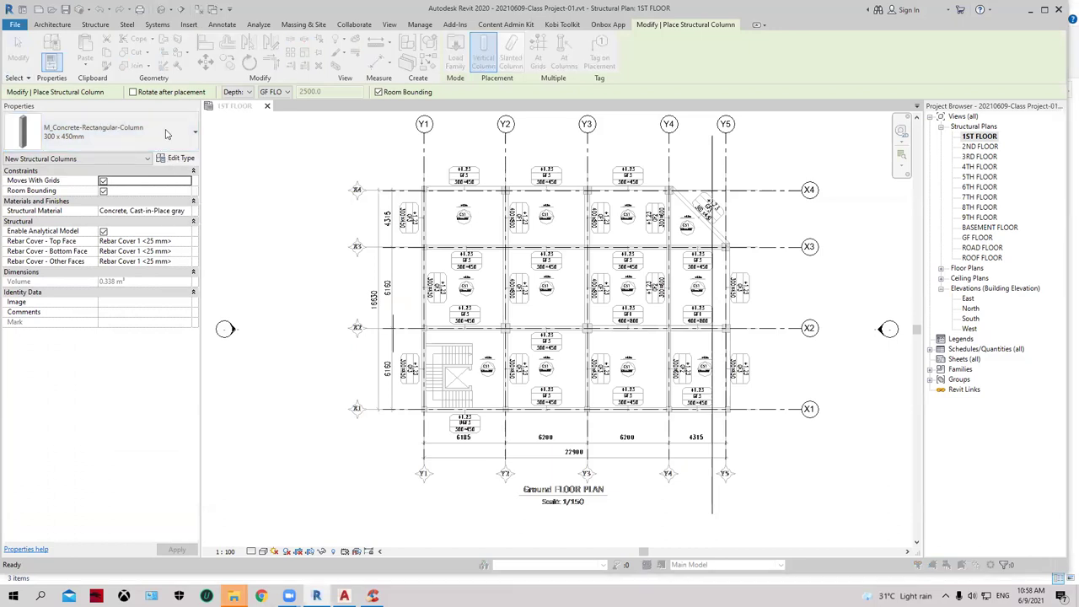
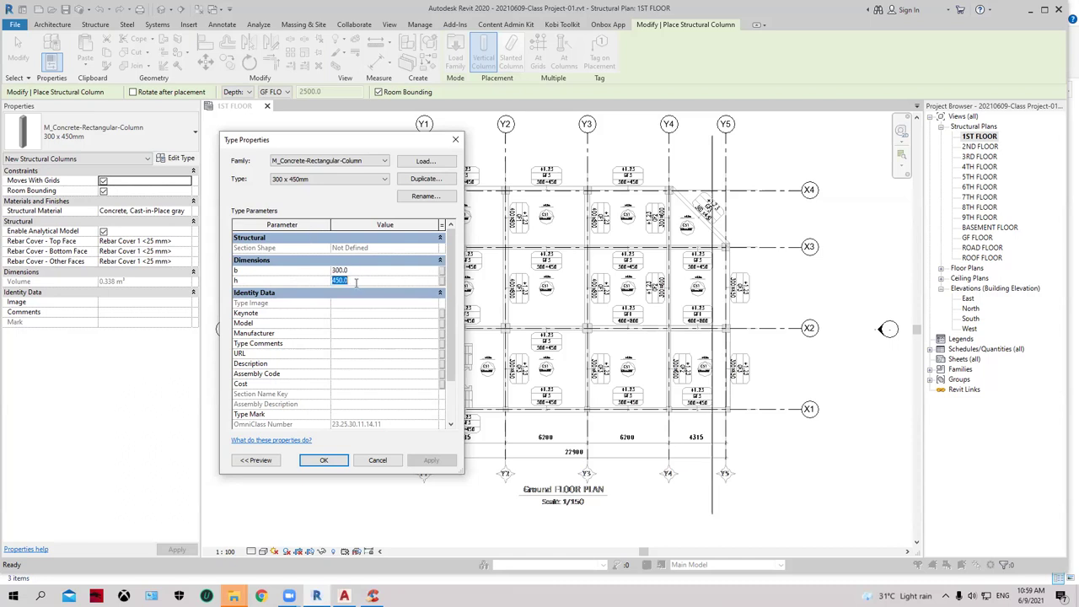
Compare the 450 x 600mm and 600 x 750mm column types, then return to 300 x 450mm.
{"action": "left_click", "coordinate": [321, 180]}
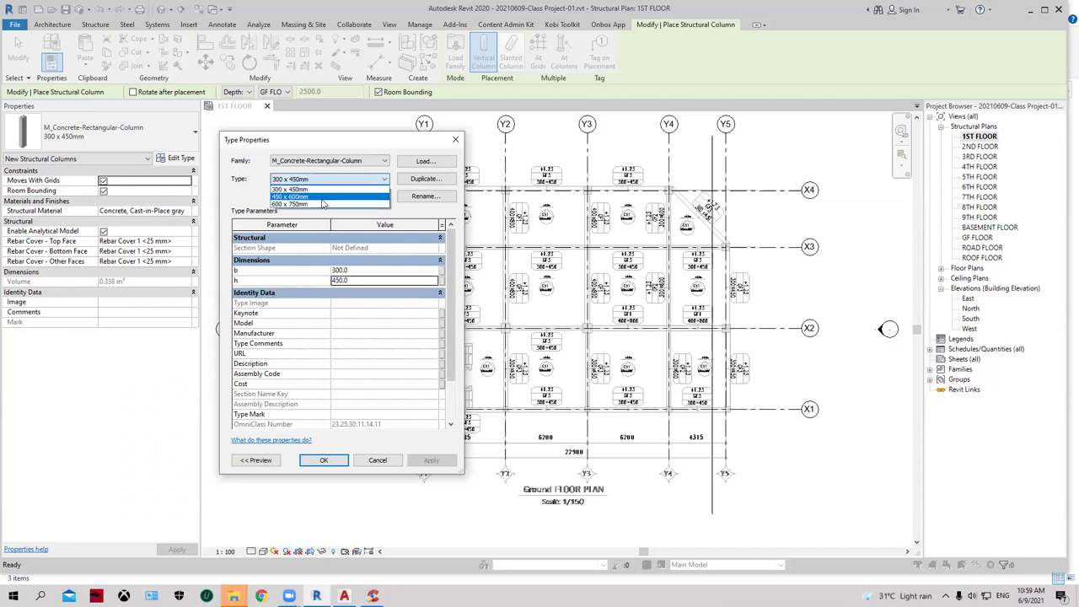
{"action": "left_click", "coordinate": [322, 199]}
{"action": "left_click", "coordinate": [347, 183]}
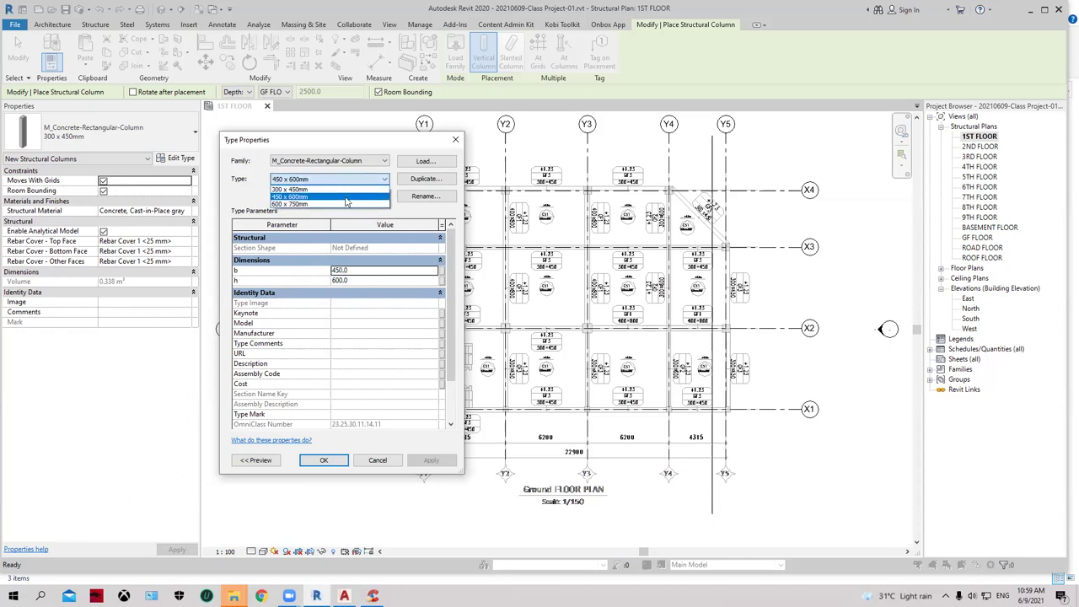
{"action": "left_click", "coordinate": [347, 204]}
{"action": "left_click", "coordinate": [356, 181]}
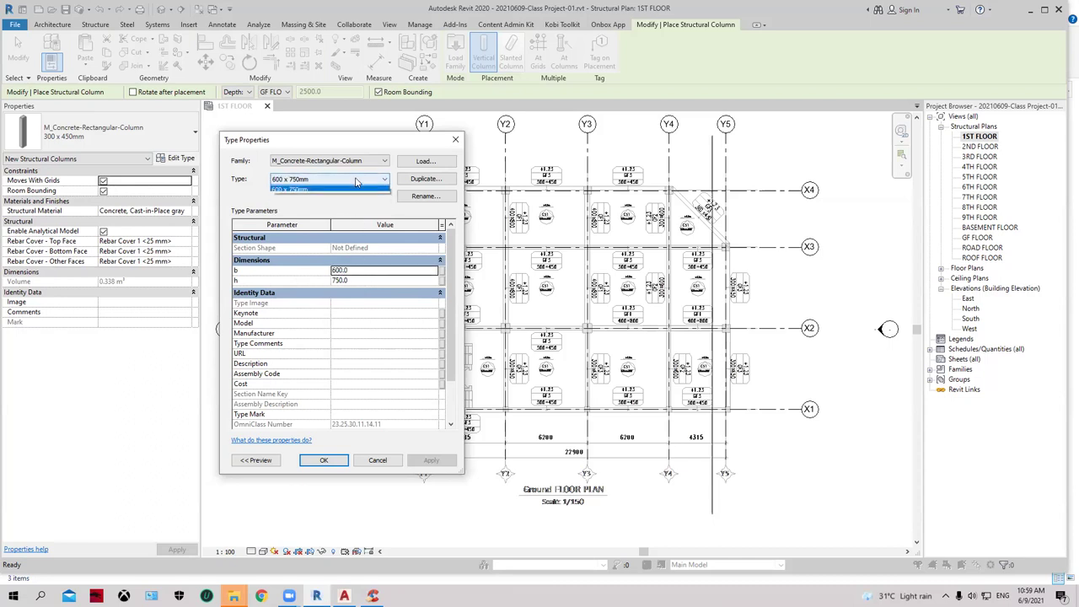
{"action": "left_click", "coordinate": [355, 191]}
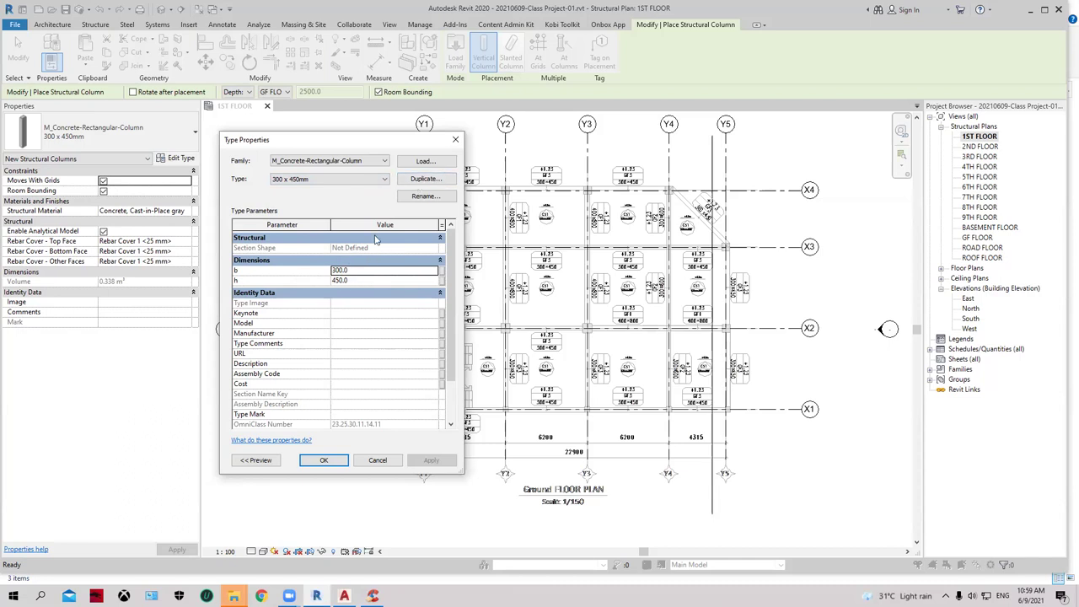
Duplicate the 300 x 450mm type and name the copy 400X400.
{"action": "left_click", "coordinate": [425, 179]}
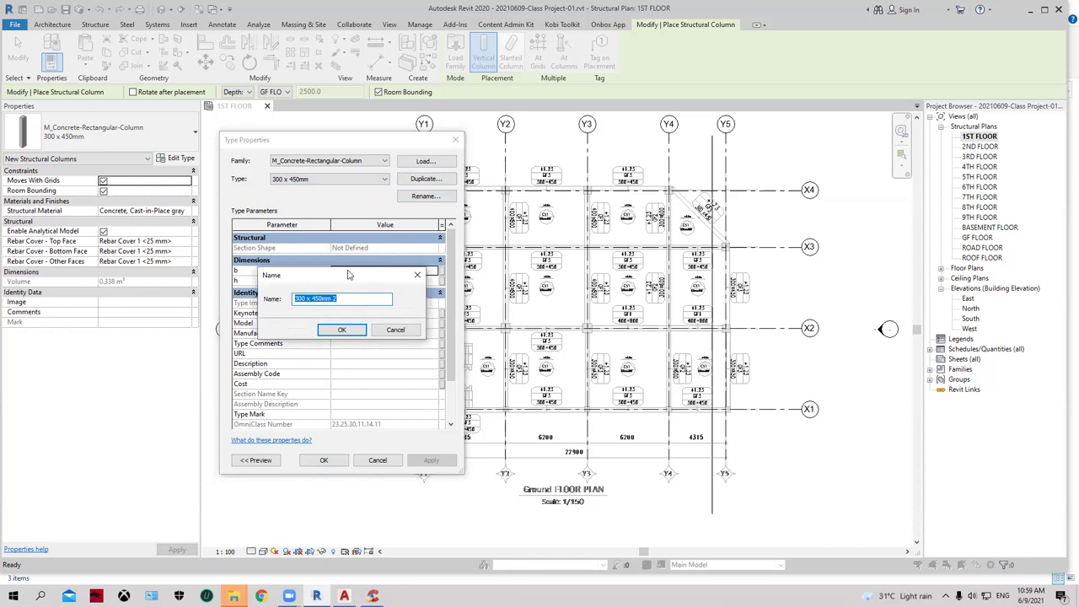
{"action": "left_click_drag", "start_coordinate": [348, 275], "coordinate": [563, 202]}
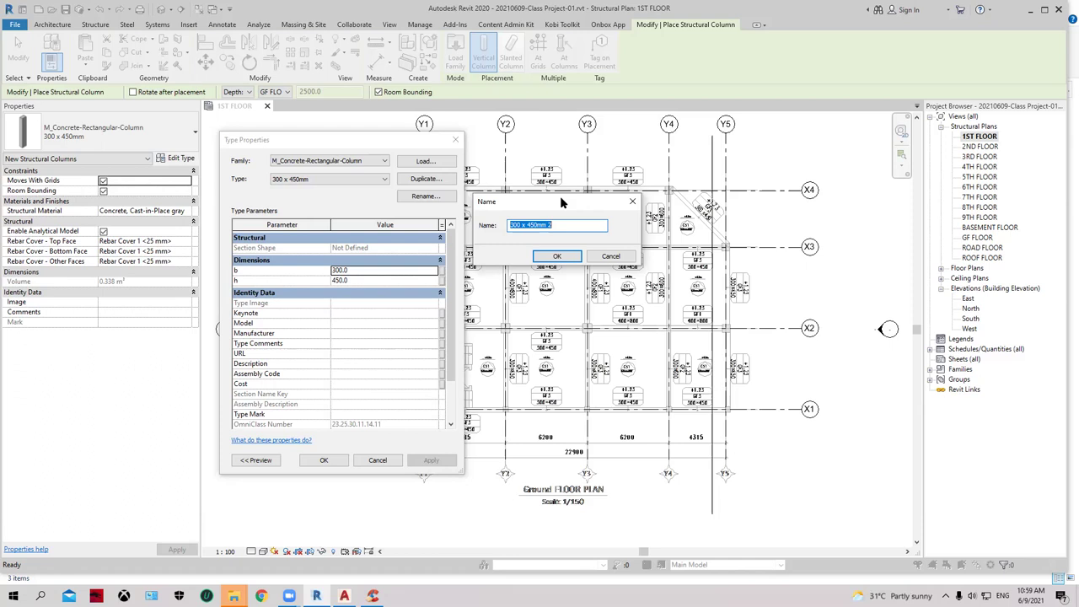
{"action": "type", "text": "C"}
{"action": "type", "text": "1"}
{"action": "type", "text": "400"}
{"action": "type", "text": "0X"}
{"action": "type", "text": "400"}
{"action": "left_click_drag", "start_coordinate": [524, 225], "coordinate": [509, 226]}
{"action": "key", "text": "Right"}
{"action": "key", "text": "BackSpace"}
{"action": "key", "text": "BackSpace"}
{"action": "key", "text": "BackSpace"}
Confirm the 400X400 type and set its b and h to 400.
{"action": "left_click", "coordinate": [557, 256]}
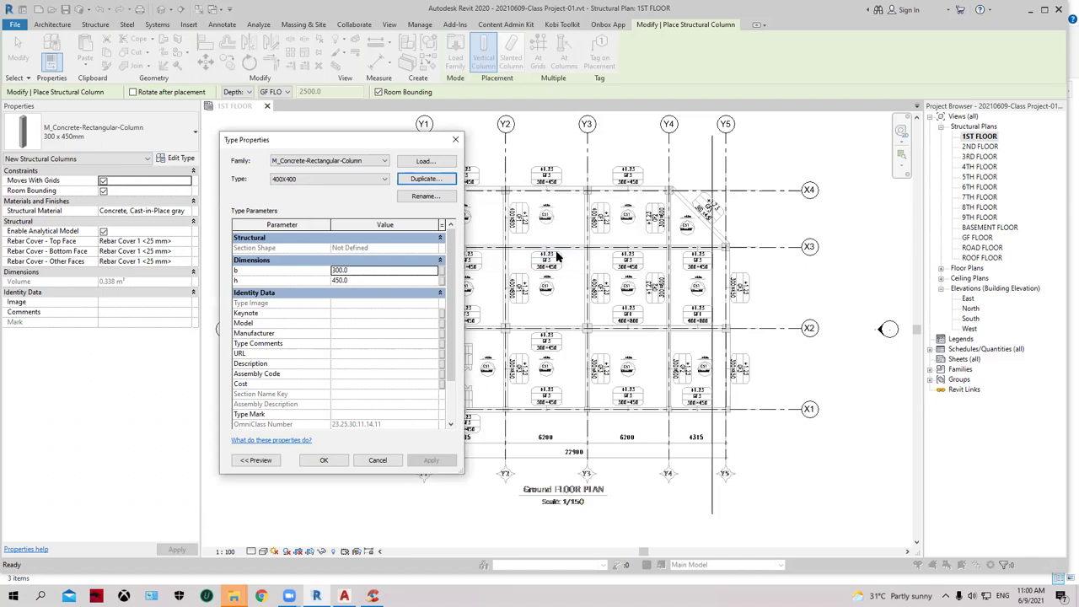
{"action": "left_click", "coordinate": [308, 184]}
{"action": "left_click", "coordinate": [307, 198]}
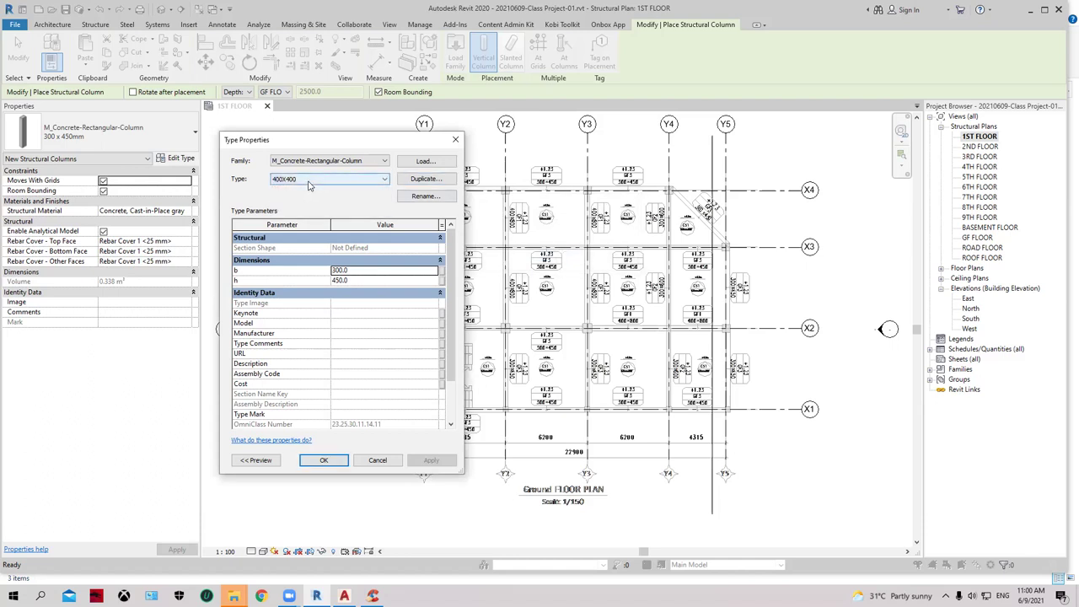
{"action": "left_click", "coordinate": [357, 270]}
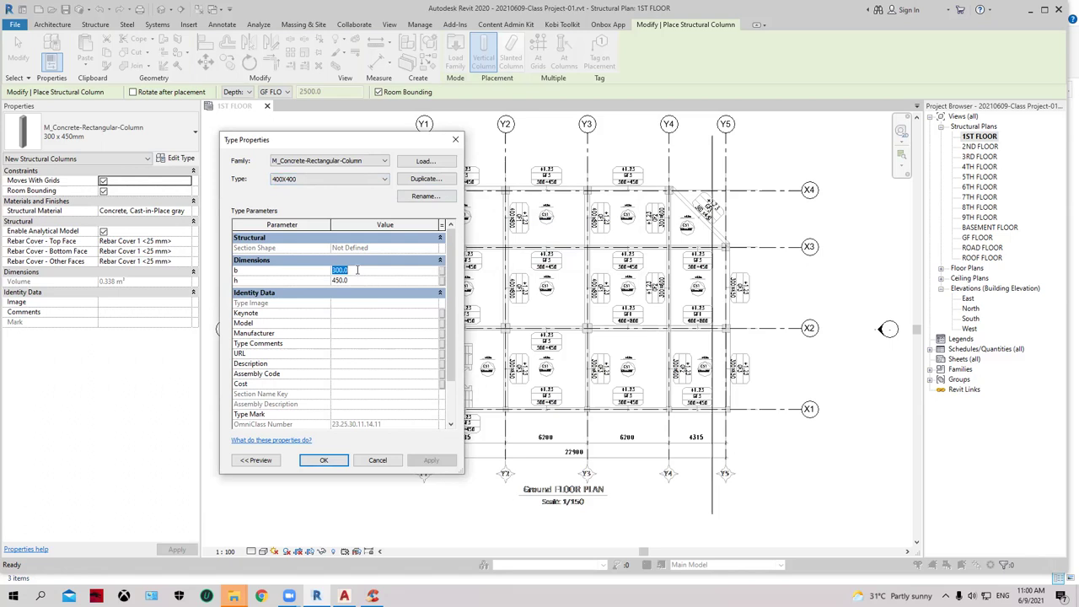
{"action": "type", "text": "400"}
{"action": "left_click", "coordinate": [364, 282]}
{"action": "type", "text": "400"}
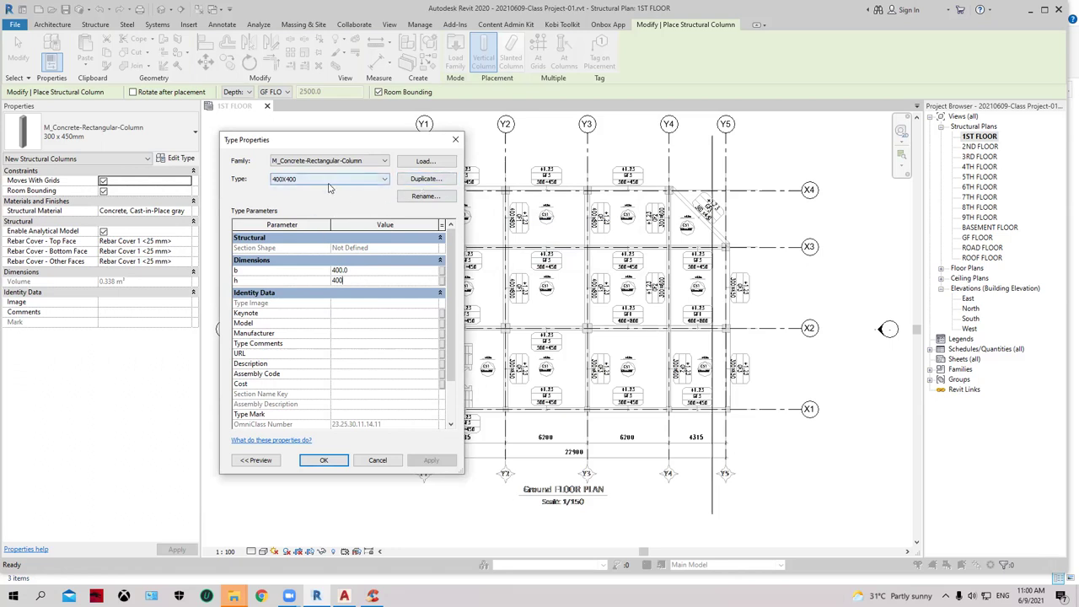
Duplicate it as 600X600 with b and h of 600.
{"action": "left_click", "coordinate": [416, 180]}
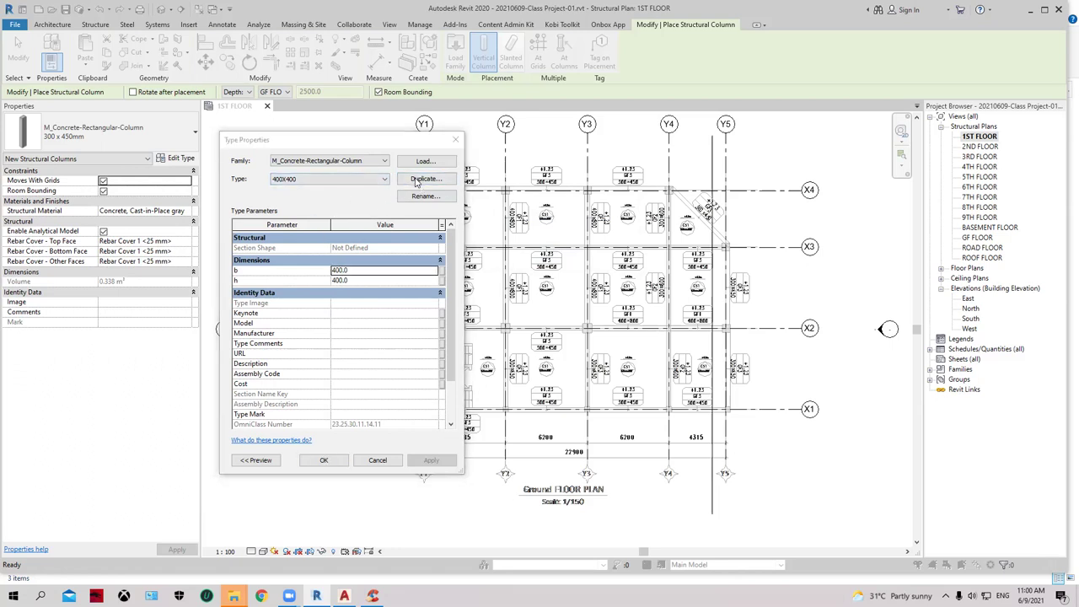
{"action": "type", "text": "600X600"}
{"action": "left_click", "coordinate": [566, 256]}
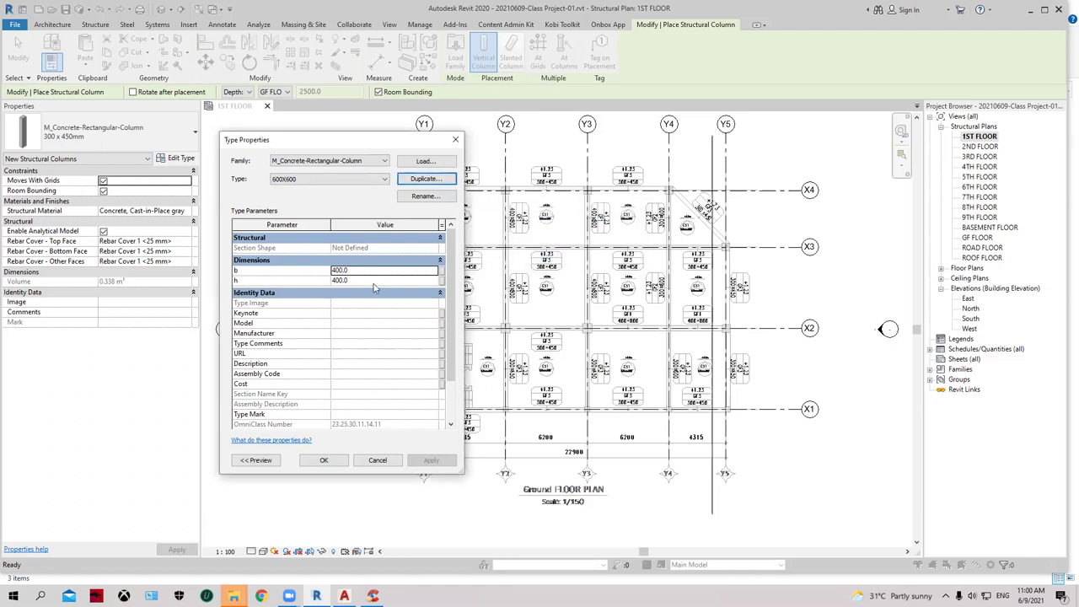
{"action": "left_click", "coordinate": [363, 269]}
{"action": "type", "text": "600"}
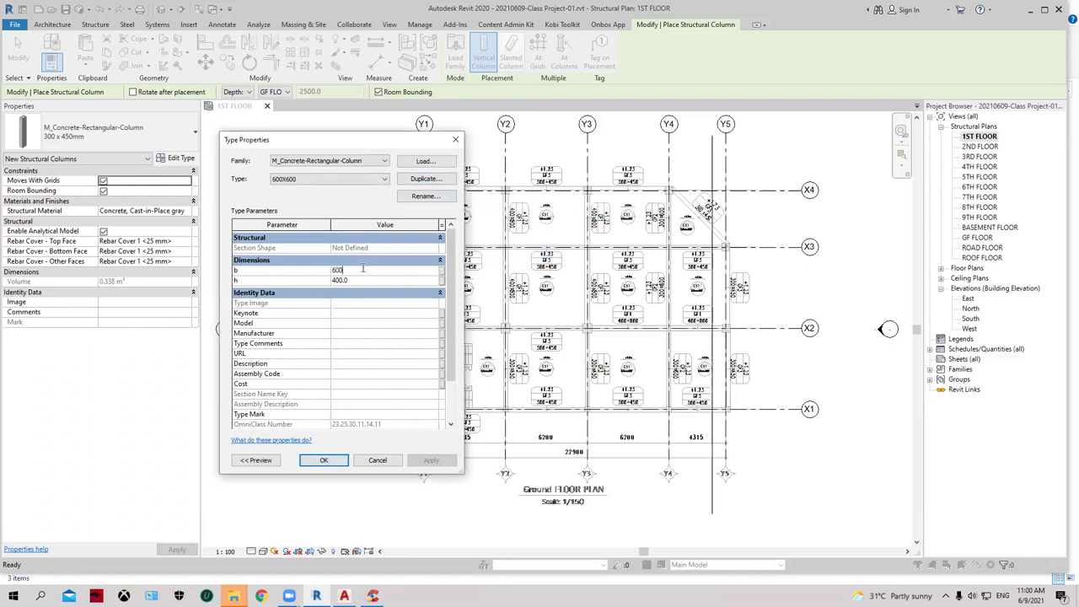
{"action": "left_click", "coordinate": [352, 279]}
{"action": "double_click", "coordinate": [353, 279]}
{"action": "type", "text": "600"}
Duplicate again as 800X800 with b and h of 800, and show the preview.
{"action": "left_click", "coordinate": [425, 179]}
{"action": "type", "text": "800X800"}
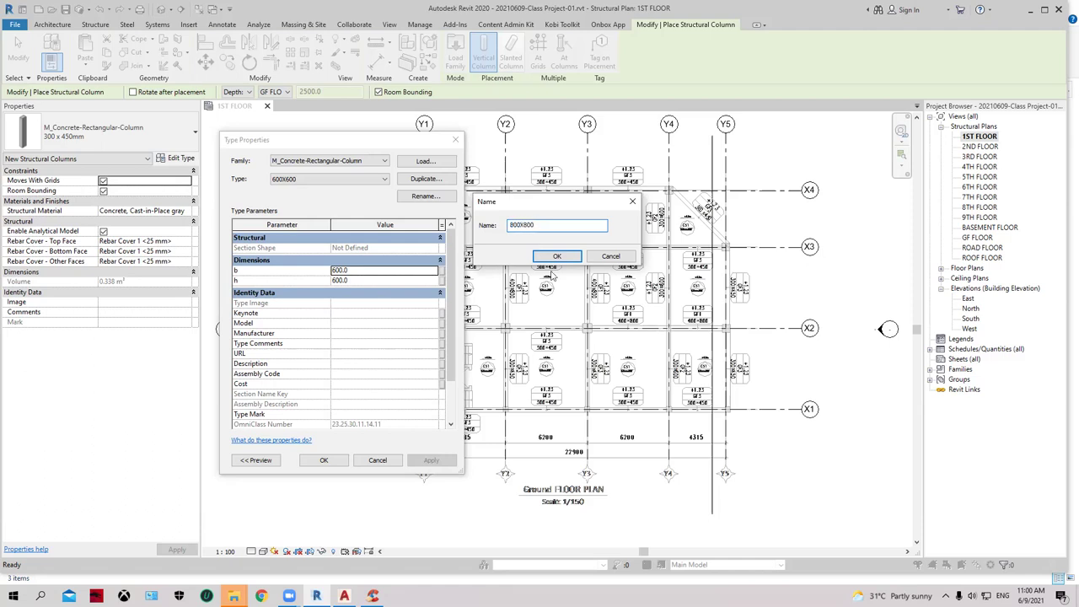
{"action": "left_click", "coordinate": [545, 262]}
{"action": "left_click", "coordinate": [357, 271]}
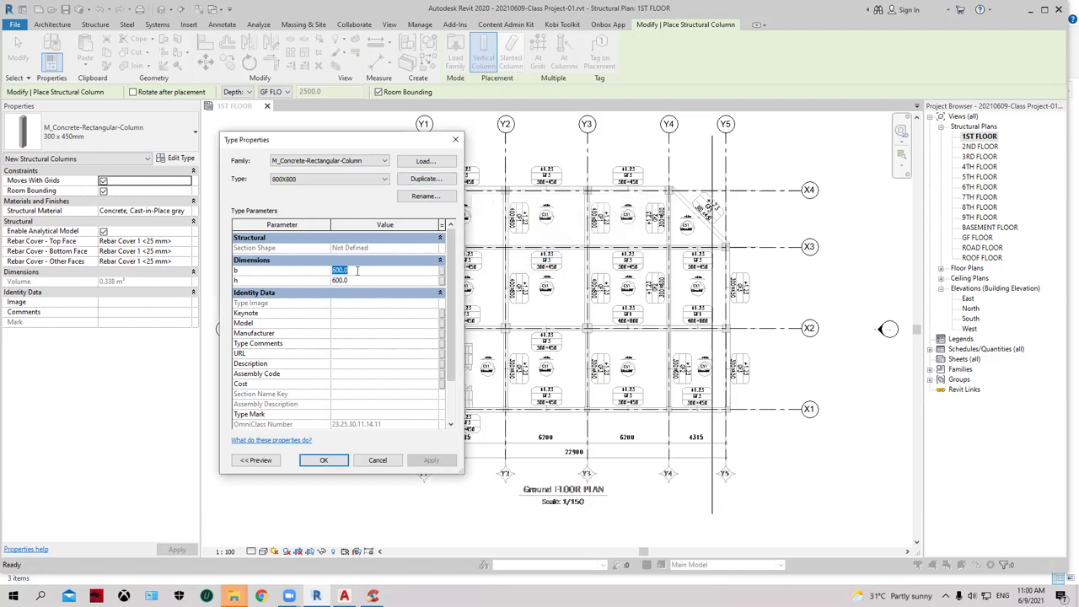
{"action": "type", "text": "800"}
{"action": "left_click", "coordinate": [357, 281]}
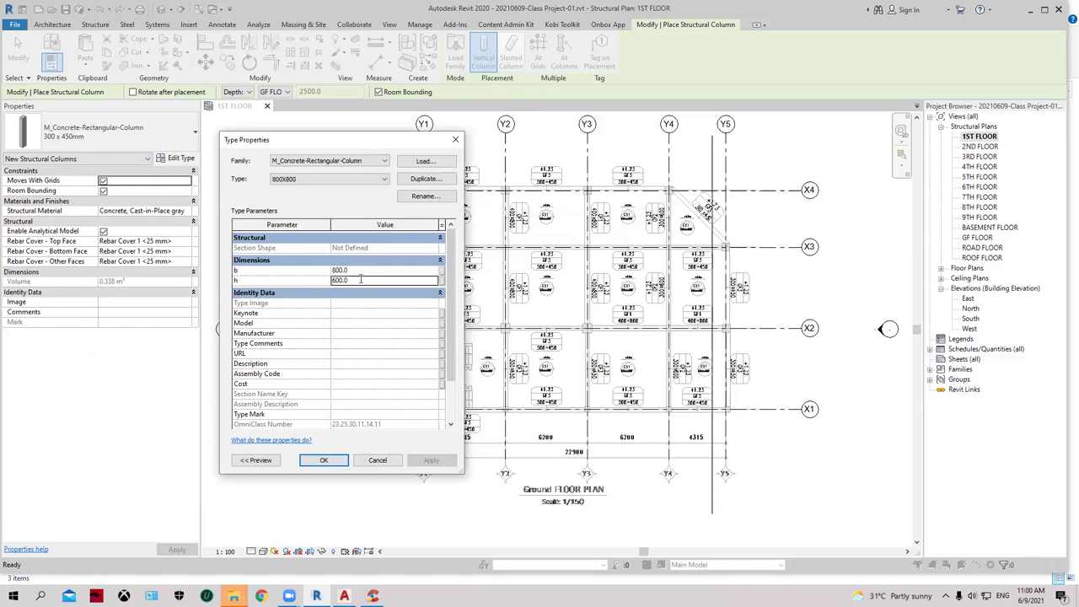
{"action": "type", "text": "800"}
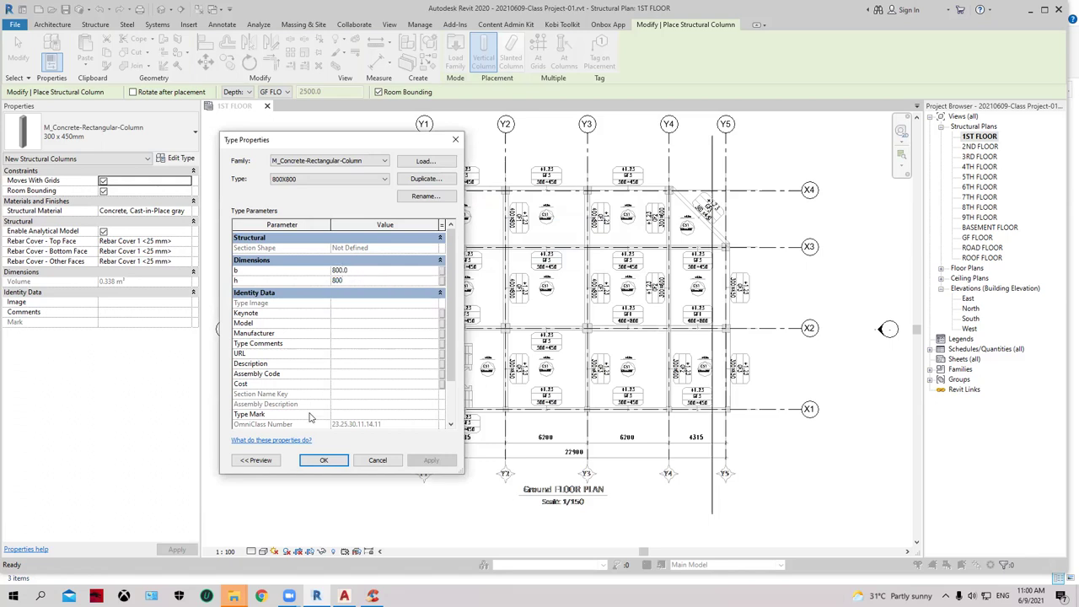
{"action": "left_click", "coordinate": [245, 463]}
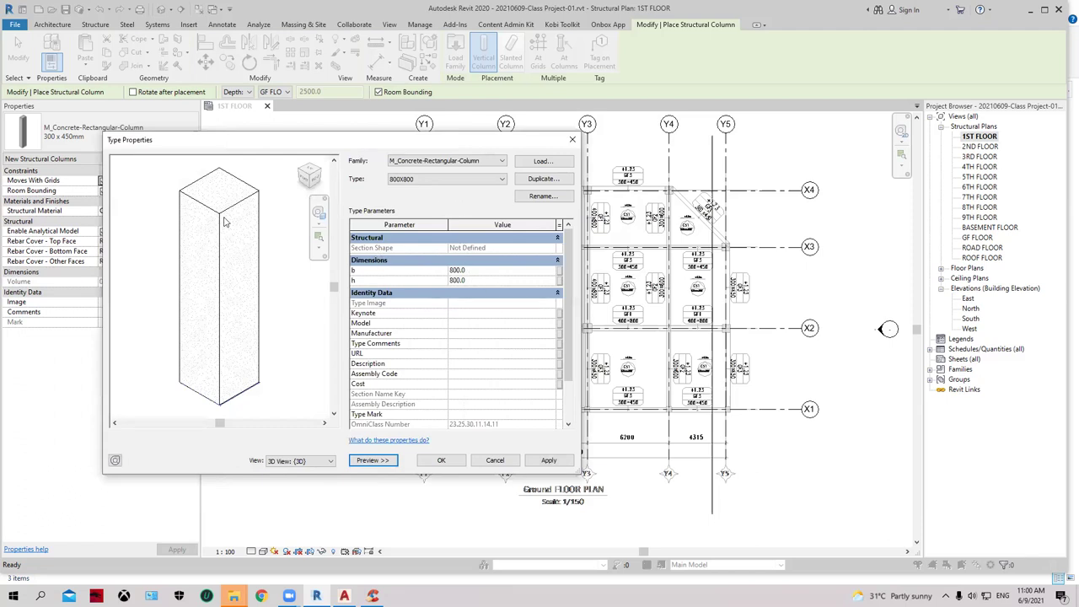
Cycle the column preview through back elevation, front elevation, floor plan and back to 3D.
{"action": "left_click", "coordinate": [309, 463]}
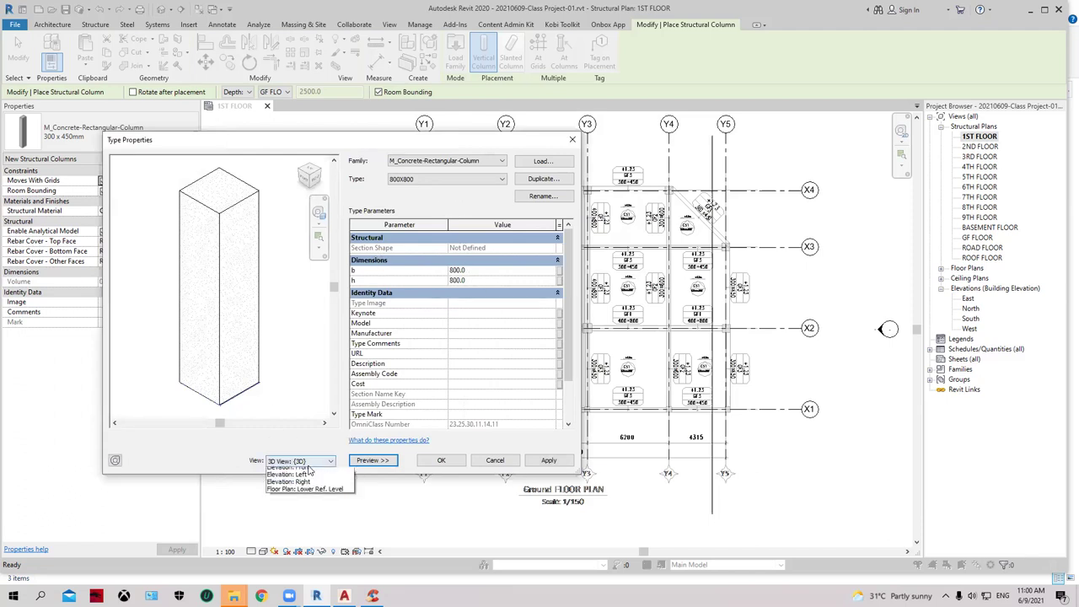
{"action": "left_click", "coordinate": [311, 473]}
{"action": "left_click", "coordinate": [309, 461]}
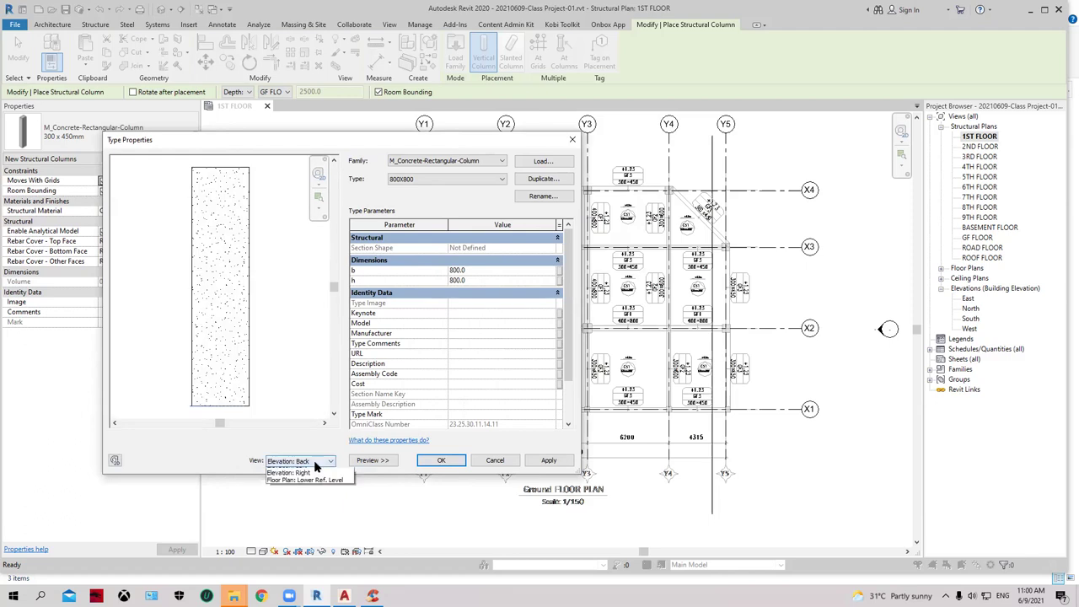
{"action": "left_click", "coordinate": [313, 473]}
{"action": "left_click", "coordinate": [313, 467]}
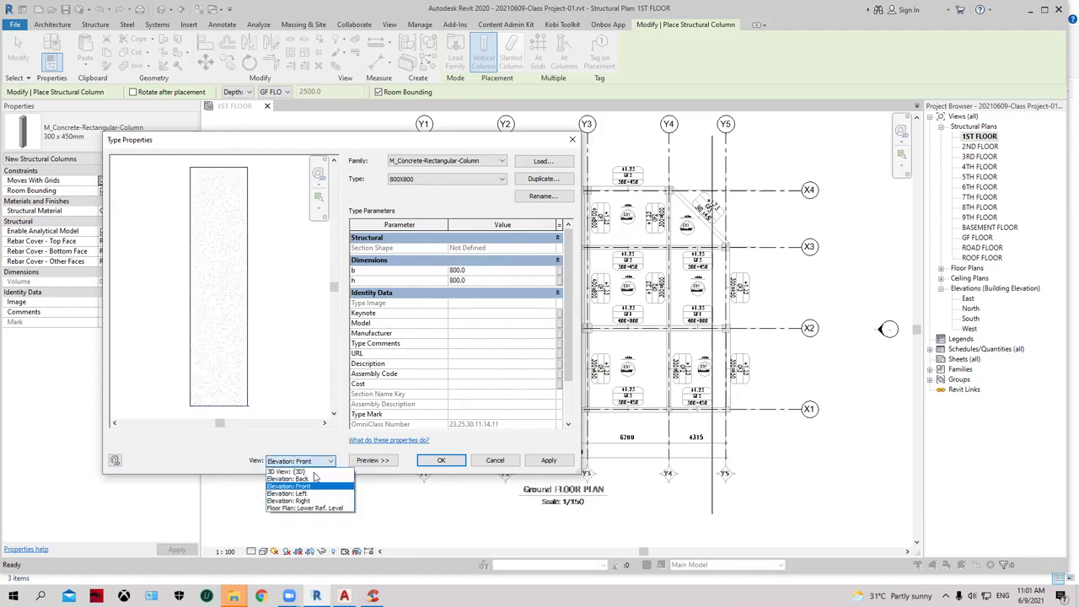
{"action": "left_click", "coordinate": [308, 508]}
{"action": "left_click", "coordinate": [317, 464]}
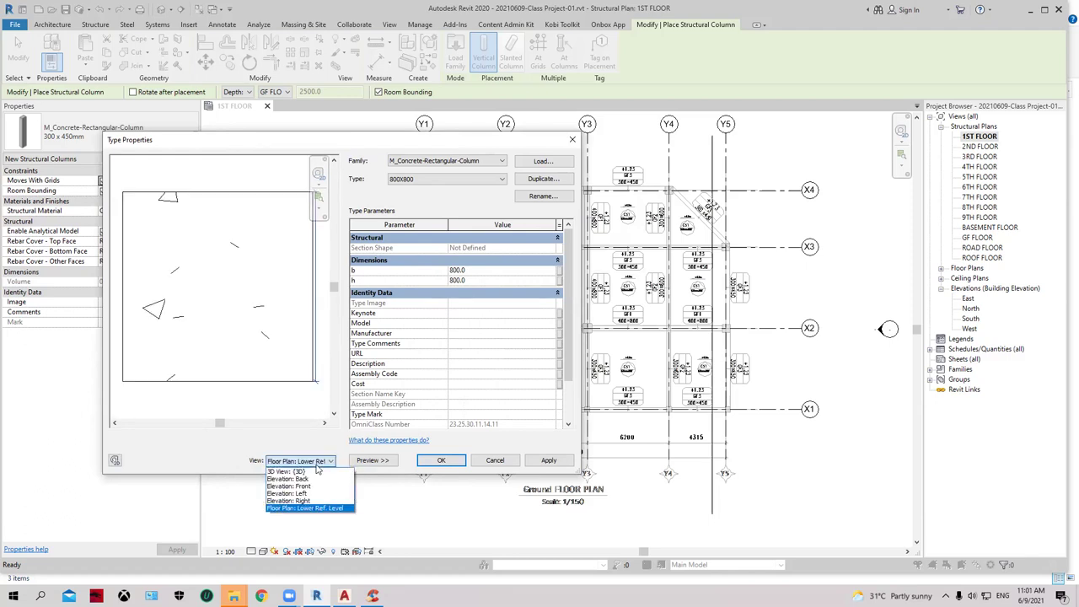
{"action": "left_click", "coordinate": [307, 472]}
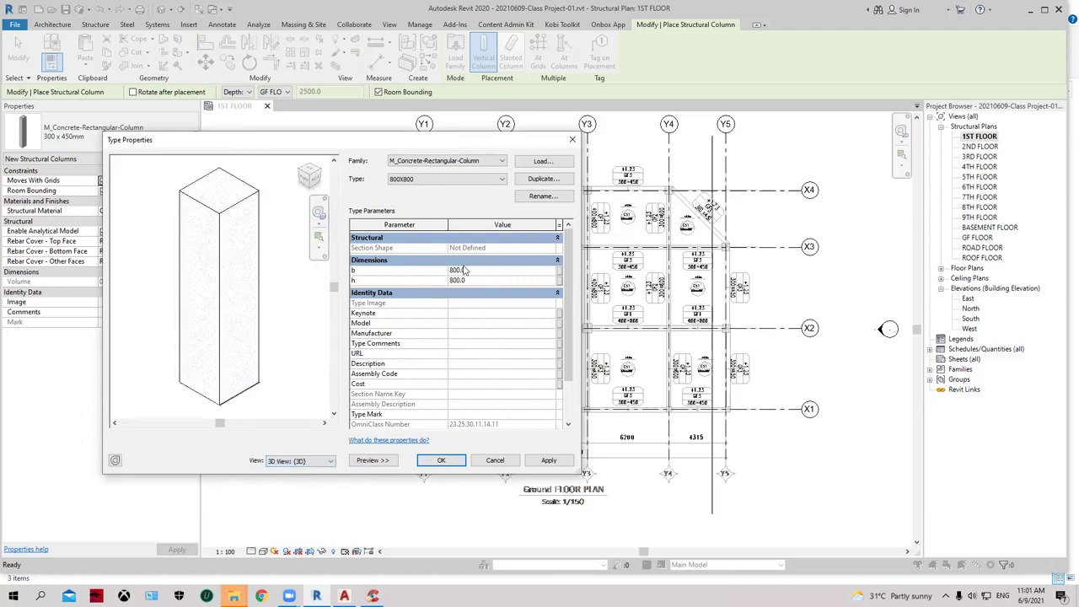
Check the 600X600 type, settle on 400X400, orbit the preview, and apply with OK.
{"action": "left_click", "coordinate": [503, 179]}
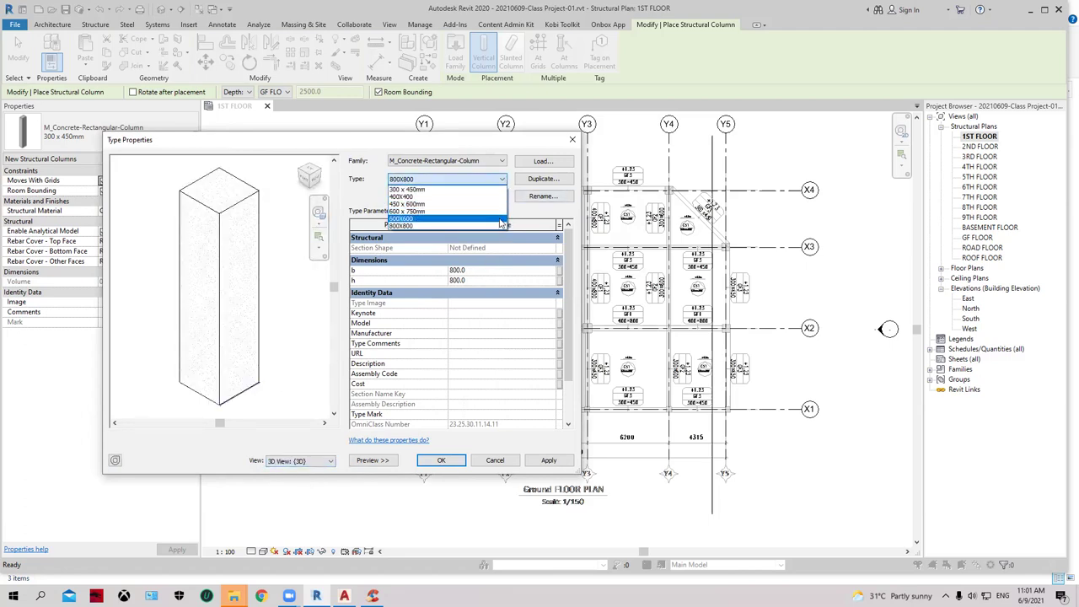
{"action": "left_click", "coordinate": [500, 224]}
{"action": "left_click", "coordinate": [482, 181]}
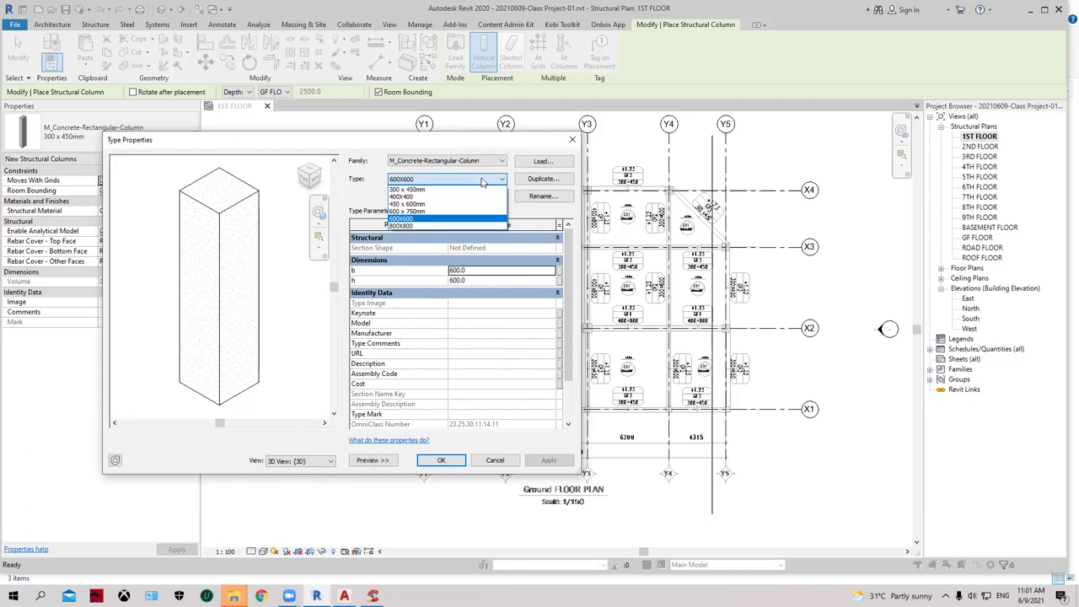
{"action": "left_click", "coordinate": [480, 198]}
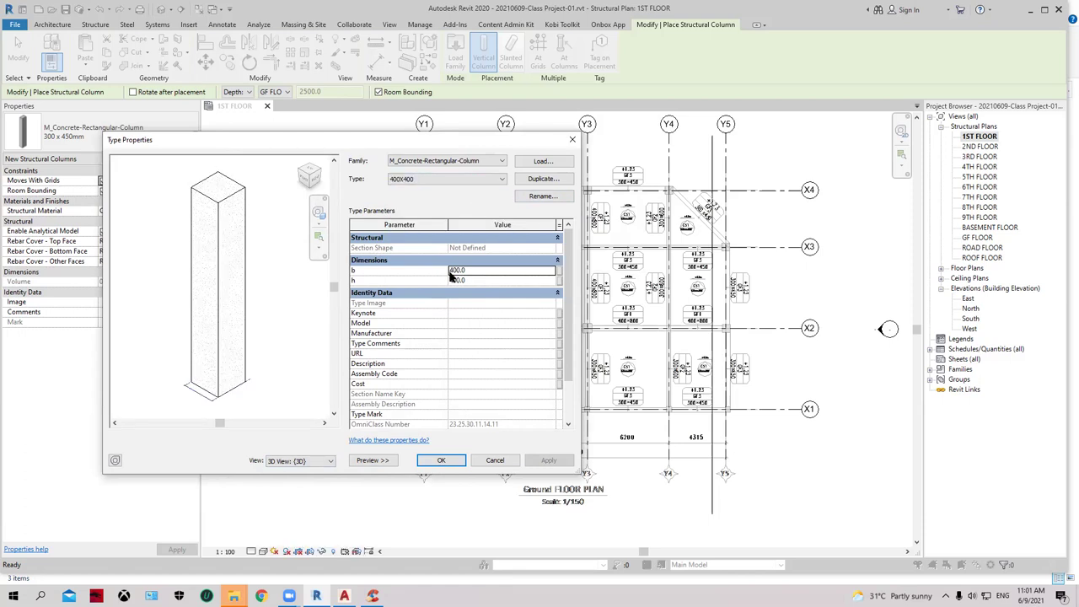
{"action": "scroll", "coordinate": [445, 287], "scroll_direction": "down", "scroll_amount": 1}
{"action": "scroll", "coordinate": [442, 289], "scroll_direction": "up", "scroll_amount": 1}
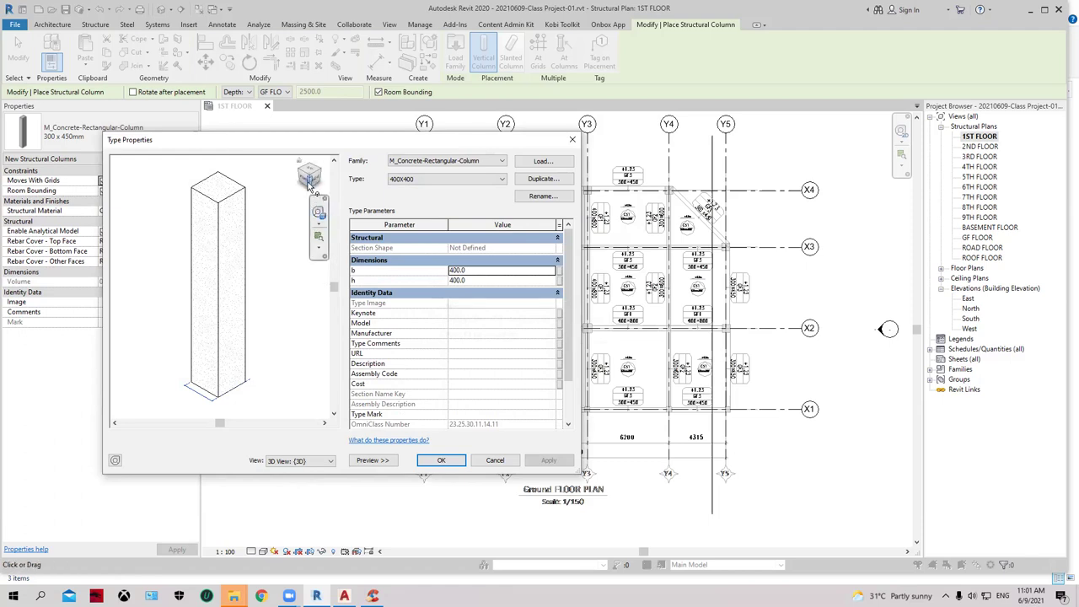
{"action": "middle_click_drag", "start_coordinate": [317, 233], "coordinate": [253, 252], "text": "shift"}
{"action": "mouse_move", "coordinate": [219, 287]}
{"action": "middle_mouse_down", "text": "shift"}
{"action": "mouse_move", "coordinate": [252, 287]}
{"action": "mouse_move", "coordinate": [245, 278]}
{"action": "middle_mouse_up", "text": "shift"}
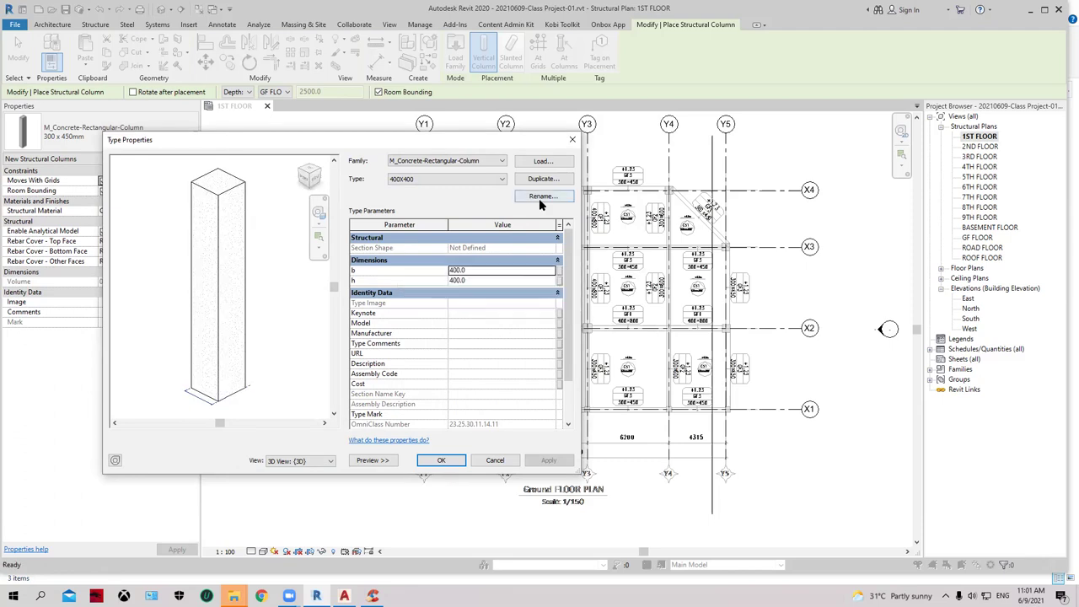
{"action": "left_click", "coordinate": [441, 459]}
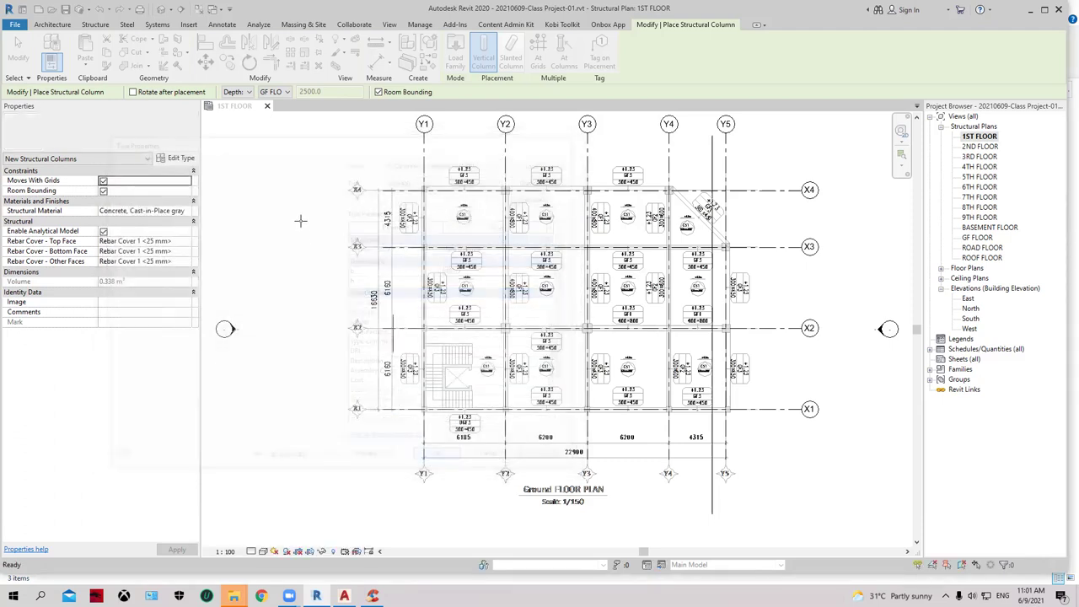
Hide the Ground Floor.dwg import temporarily with HH and frame the X1–X4/Y1–Y5 grid.
{"action": "key", "text": "Escape"}
{"action": "key", "text": "Escape"}
{"action": "middle_click_drag", "start_coordinate": [553, 219], "coordinate": [521, 209]}
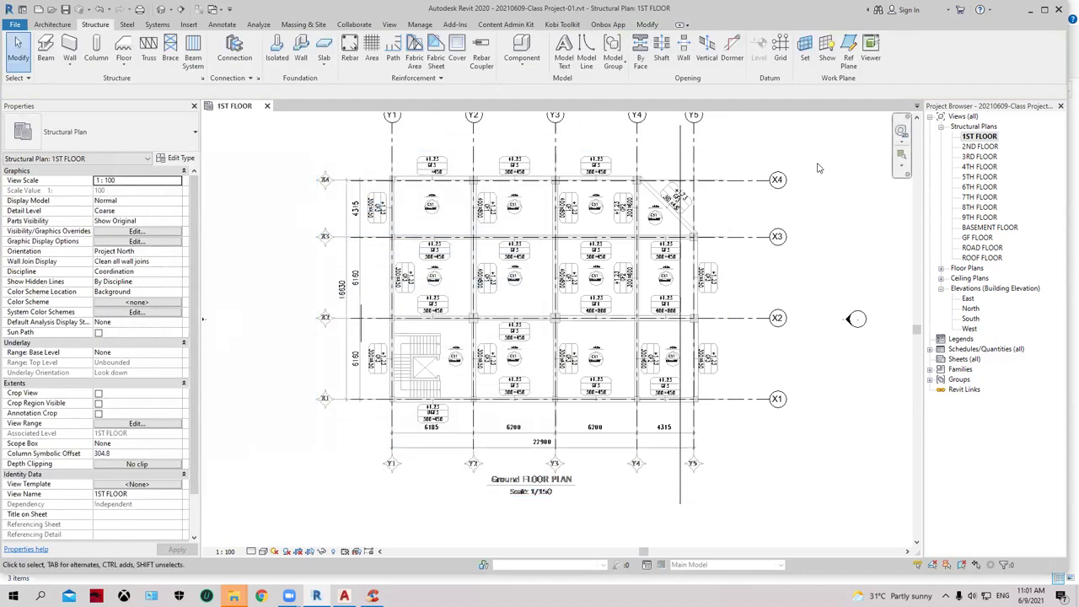
{"action": "middle_click_drag", "start_coordinate": [816, 170], "coordinate": [806, 192]}
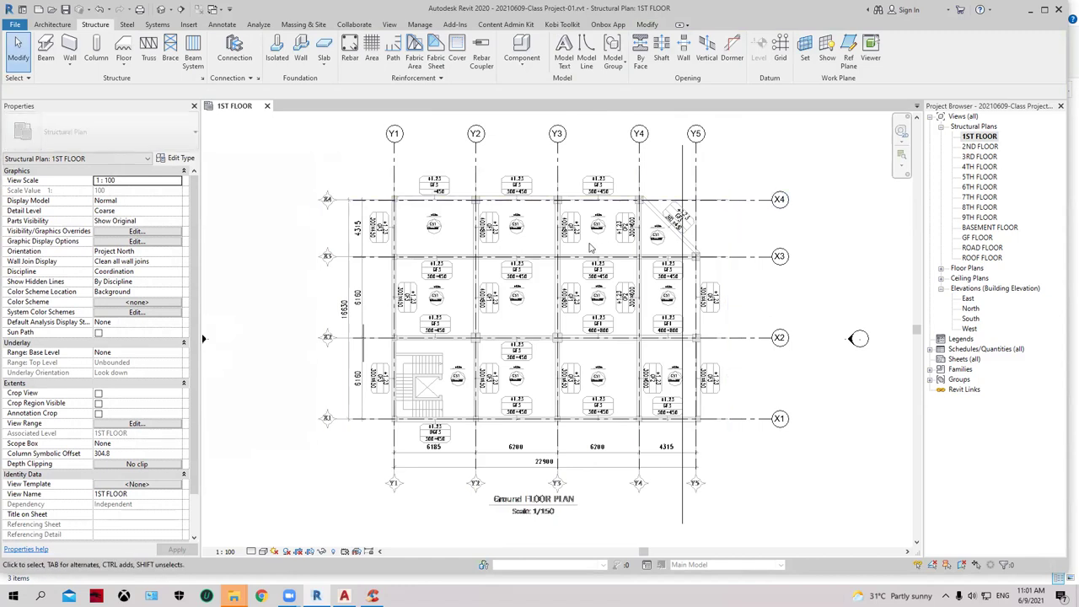
{"action": "left_click", "coordinate": [590, 232]}
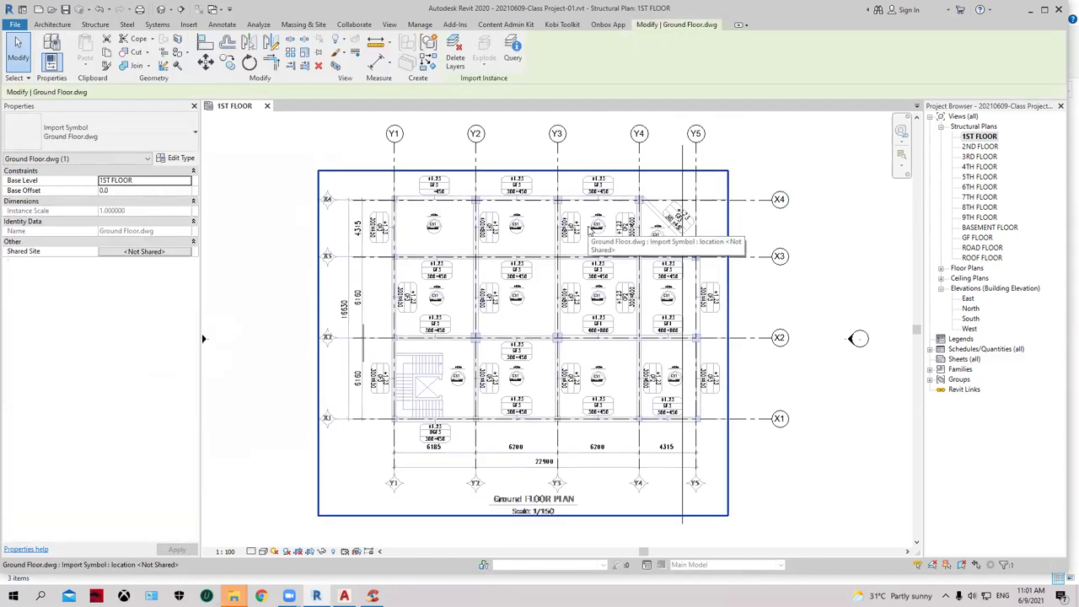
{"action": "key", "text": "h"}
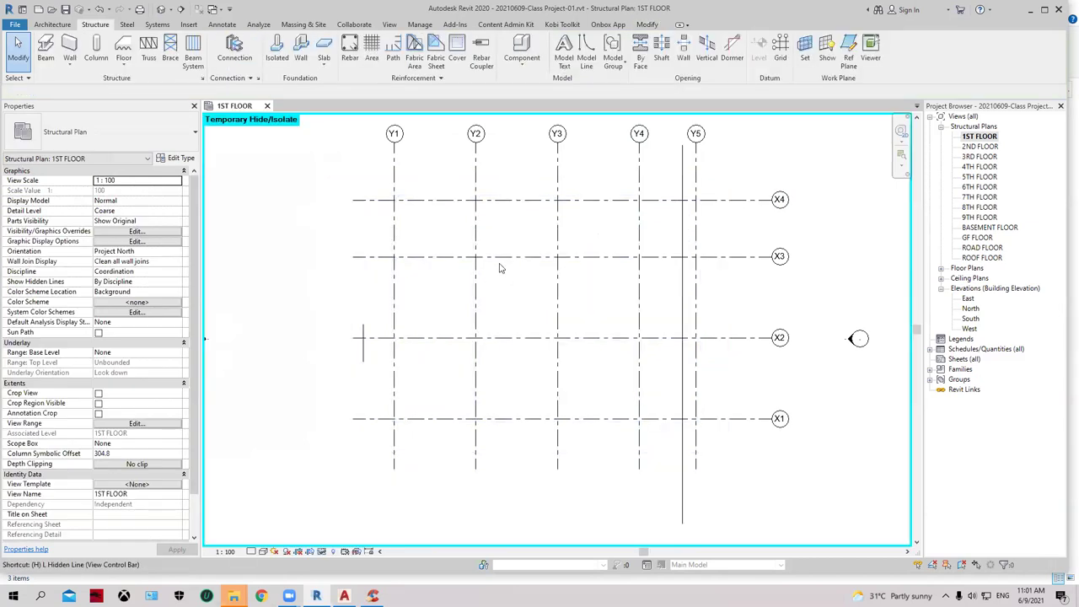
{"action": "scroll", "coordinate": [497, 270], "scroll_direction": "down", "scroll_amount": 2}
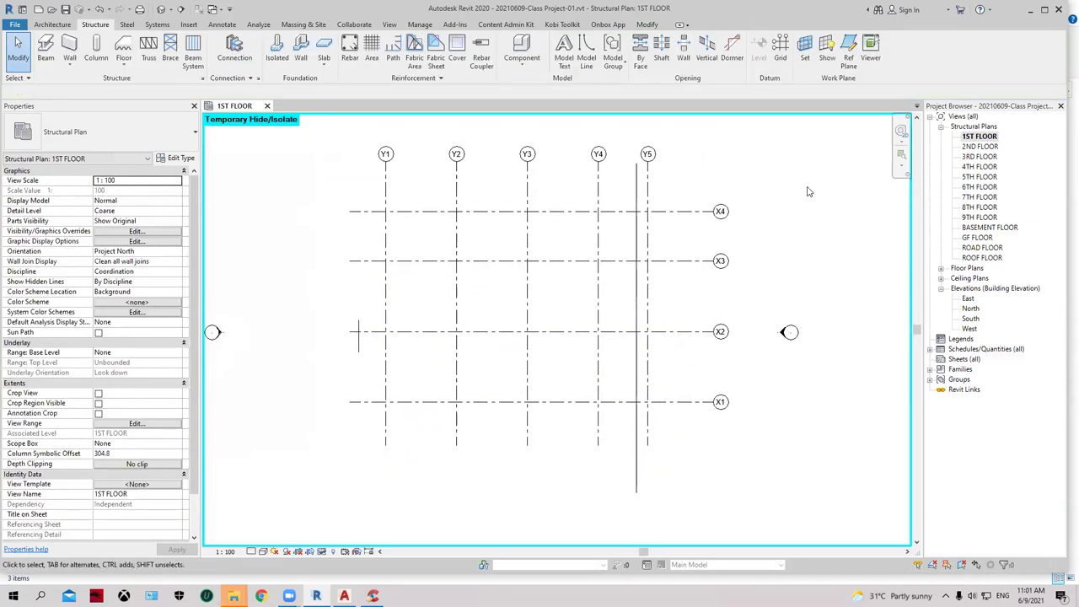
{"action": "middle_click_drag", "start_coordinate": [784, 190], "coordinate": [792, 195]}
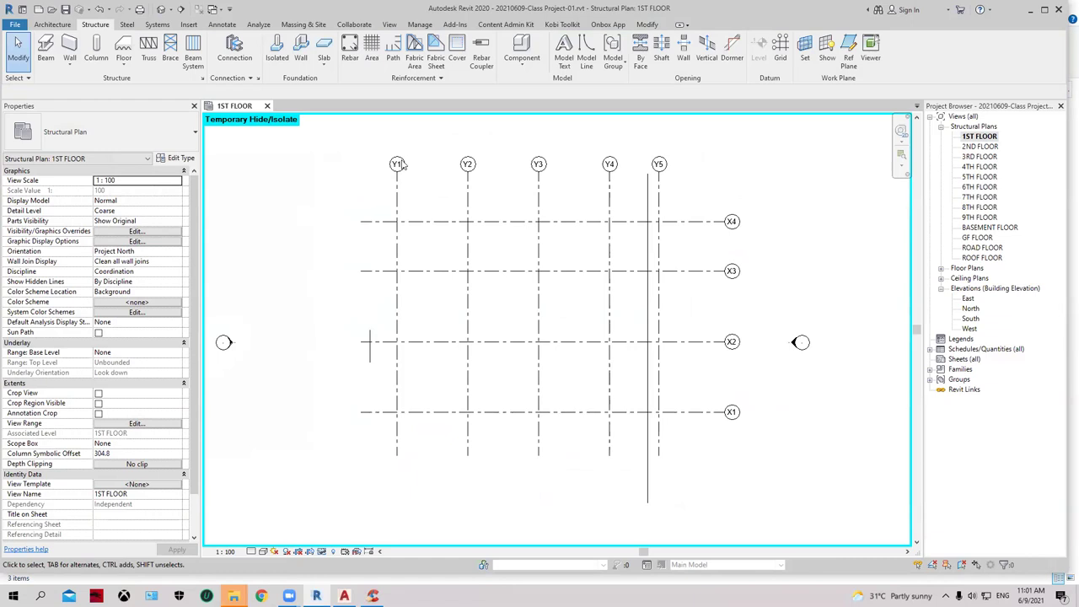
Start a 400X400 M_Concrete-Rectangular-Column with Depth to GF FLOOR.
{"action": "left_click", "coordinate": [96, 51]}
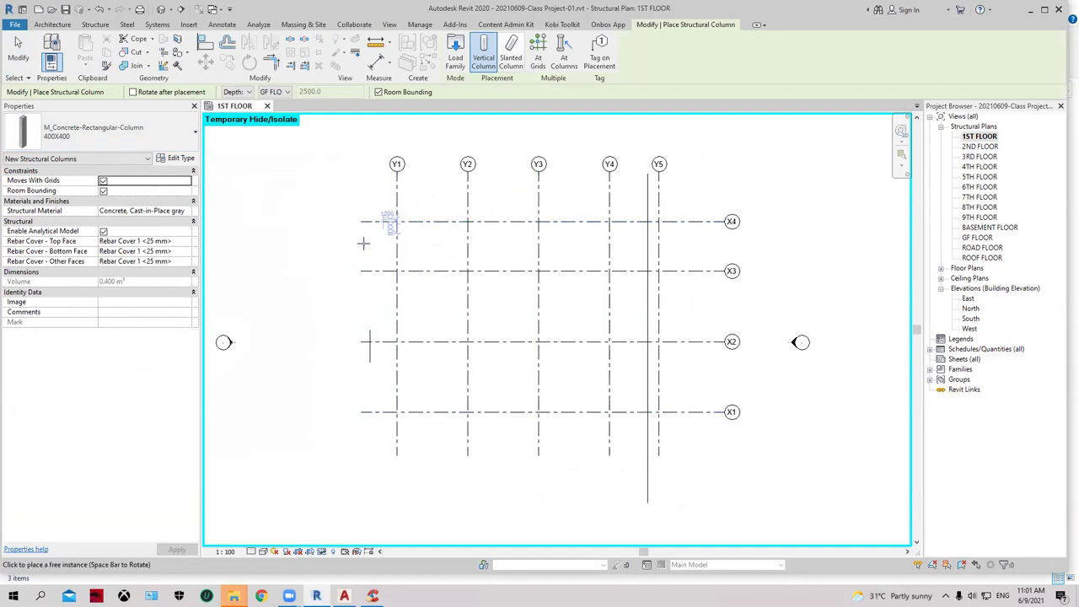
{"action": "scroll", "coordinate": [379, 236], "scroll_direction": "up", "scroll_amount": 2}
{"action": "scroll", "coordinate": [387, 233], "scroll_direction": "up", "scroll_amount": 2}
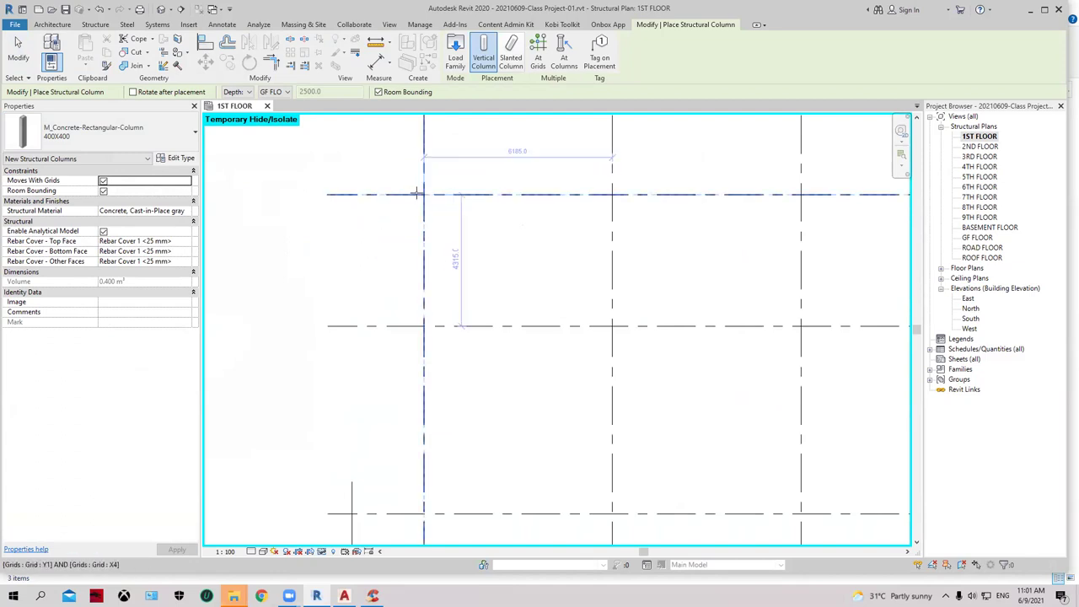
{"action": "scroll", "coordinate": [460, 260], "scroll_direction": "down", "scroll_amount": 3}
{"action": "scroll", "coordinate": [433, 257], "scroll_direction": "down", "scroll_amount": 1}
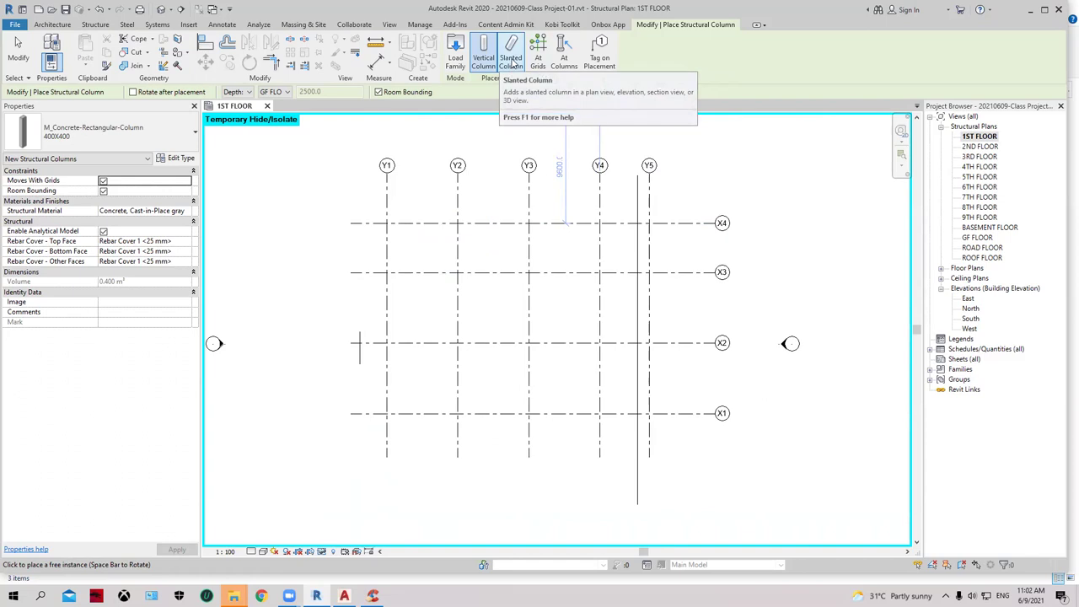
{"action": "mouse_move", "coordinate": [538, 56]}
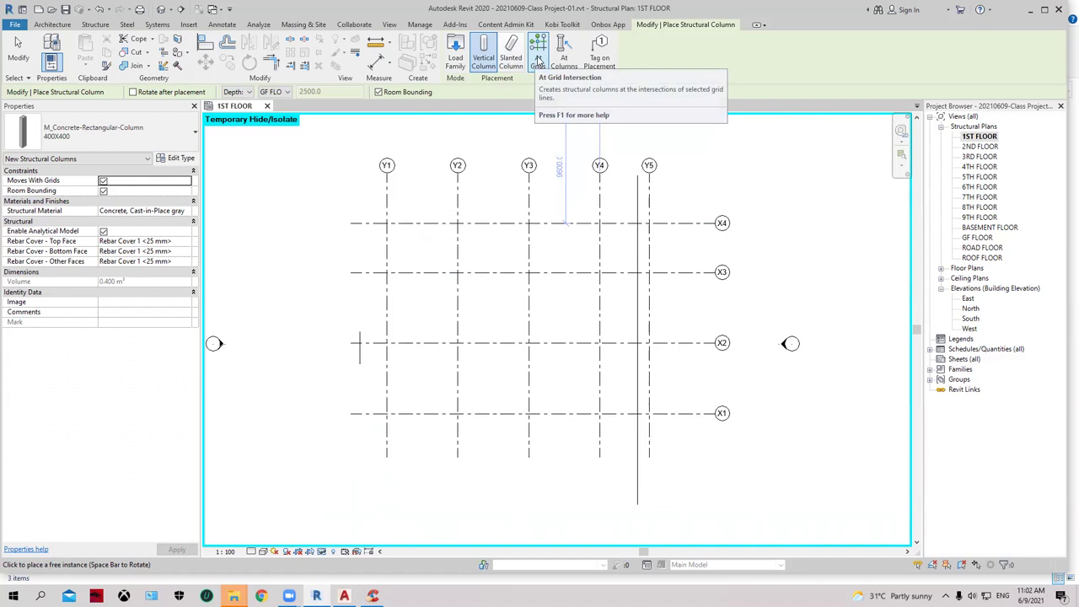
Place columns At Grids by window-selecting all grid lines, finishing, then cancelling placement.
{"action": "left_click", "coordinate": [538, 64]}
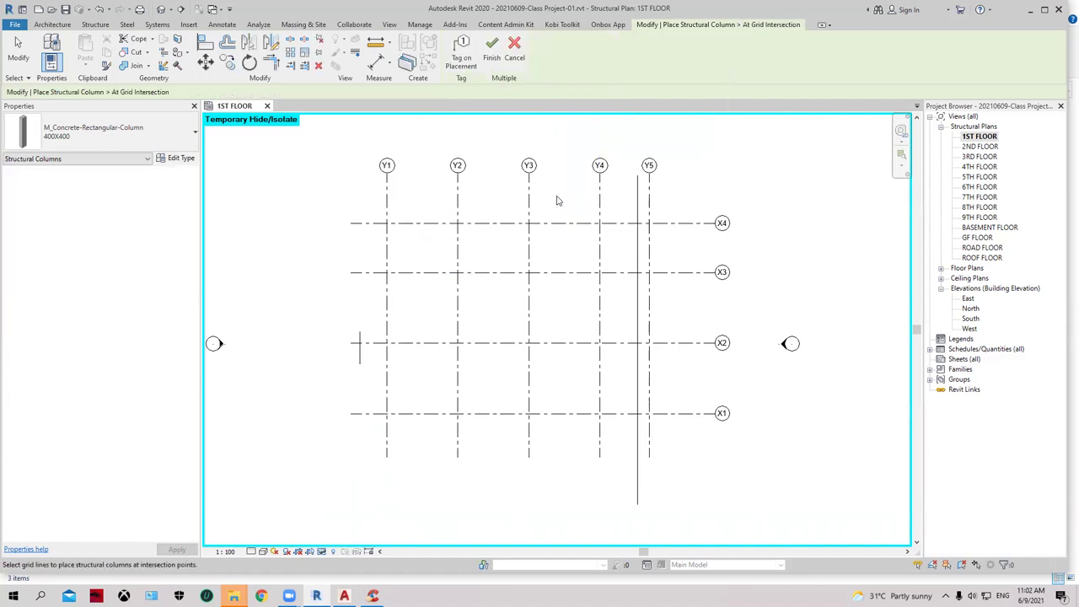
{"action": "left_click_drag", "start_coordinate": [683, 440], "coordinate": [386, 225]}
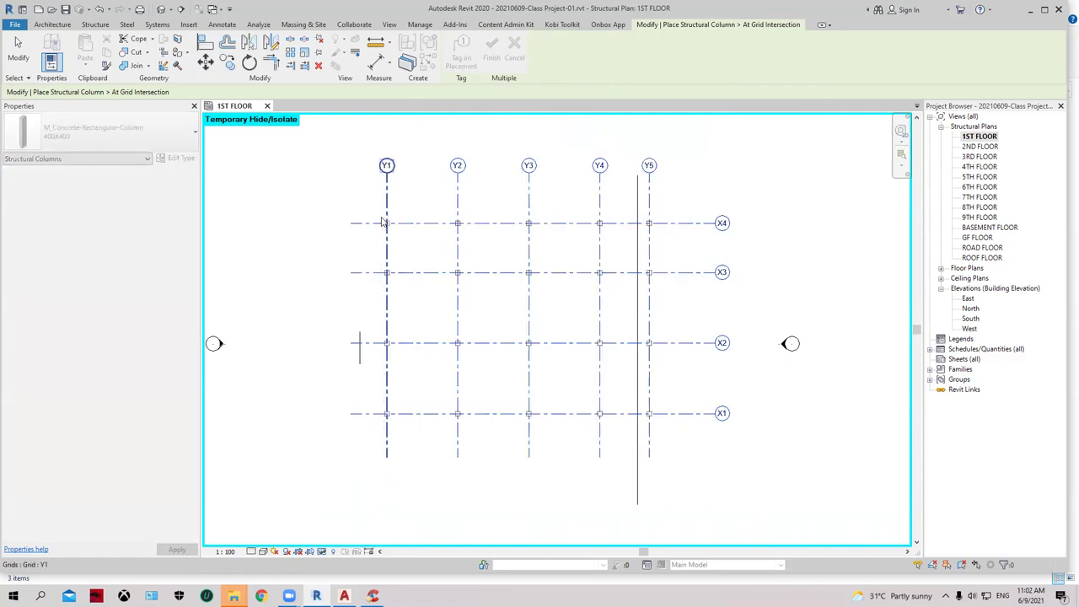
{"action": "scroll", "coordinate": [388, 227], "scroll_direction": "up", "scroll_amount": 2}
{"action": "scroll", "coordinate": [404, 231], "scroll_direction": "down", "scroll_amount": 1}
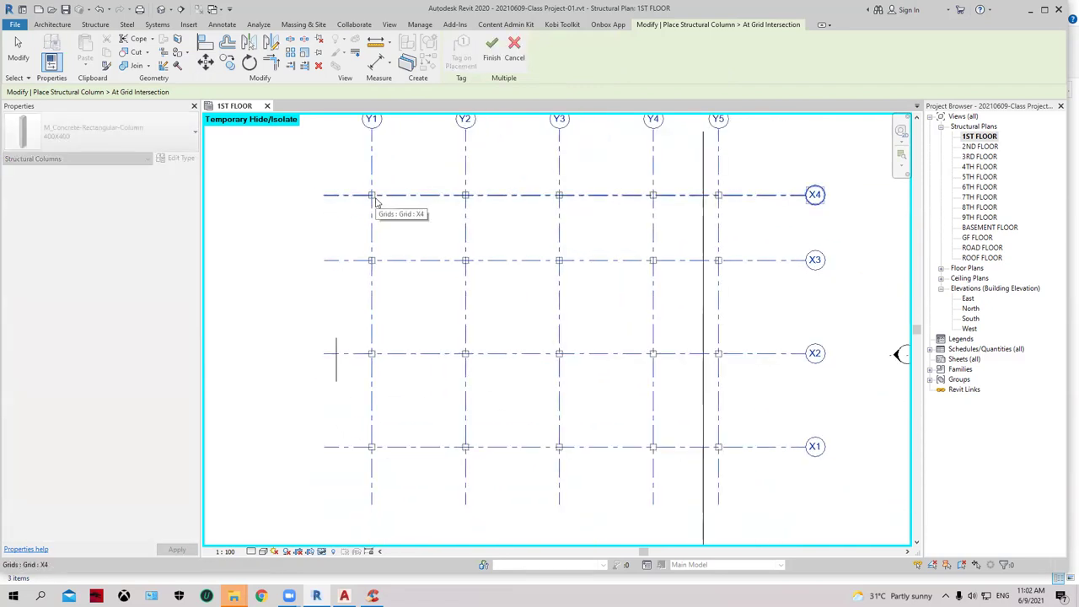
{"action": "middle_click_drag", "start_coordinate": [590, 304], "coordinate": [556, 304]}
{"action": "scroll", "coordinate": [554, 302], "scroll_direction": "down", "scroll_amount": 1}
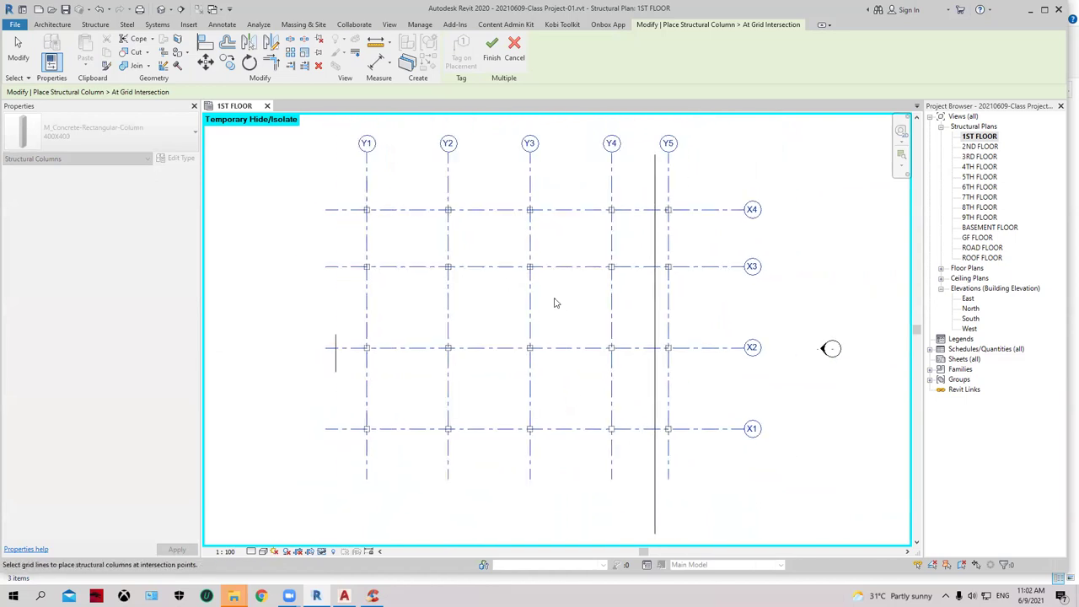
{"action": "left_click", "coordinate": [492, 51]}
{"action": "right_click", "coordinate": [814, 238]}
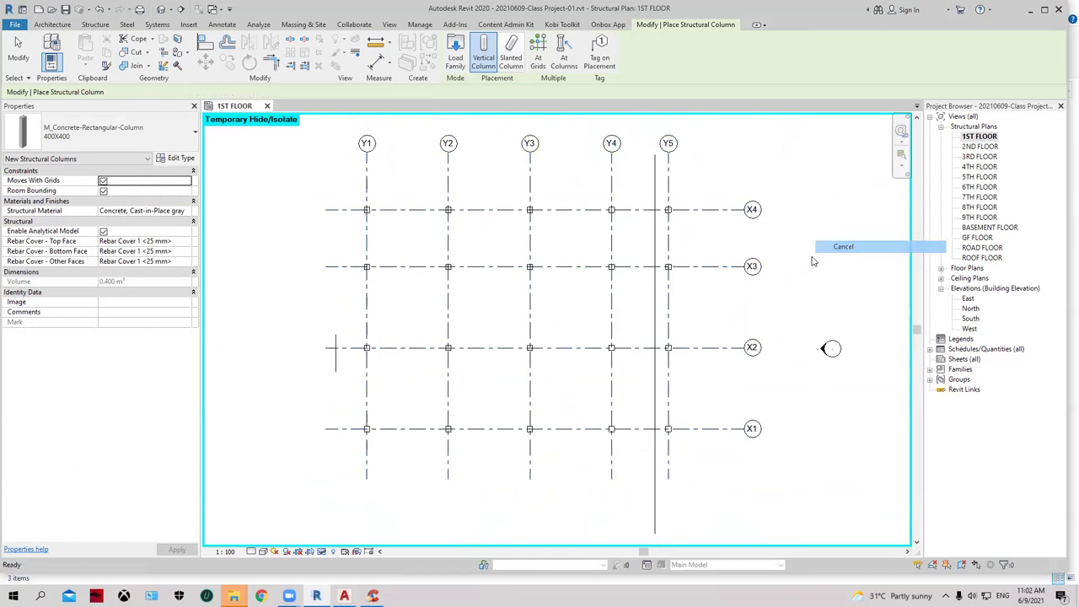
{"action": "left_click", "coordinate": [811, 247]}
Select the X4-Y1 column to check its type and levels, then deselect it.
{"action": "scroll", "coordinate": [807, 274], "scroll_direction": "up", "scroll_amount": 1}
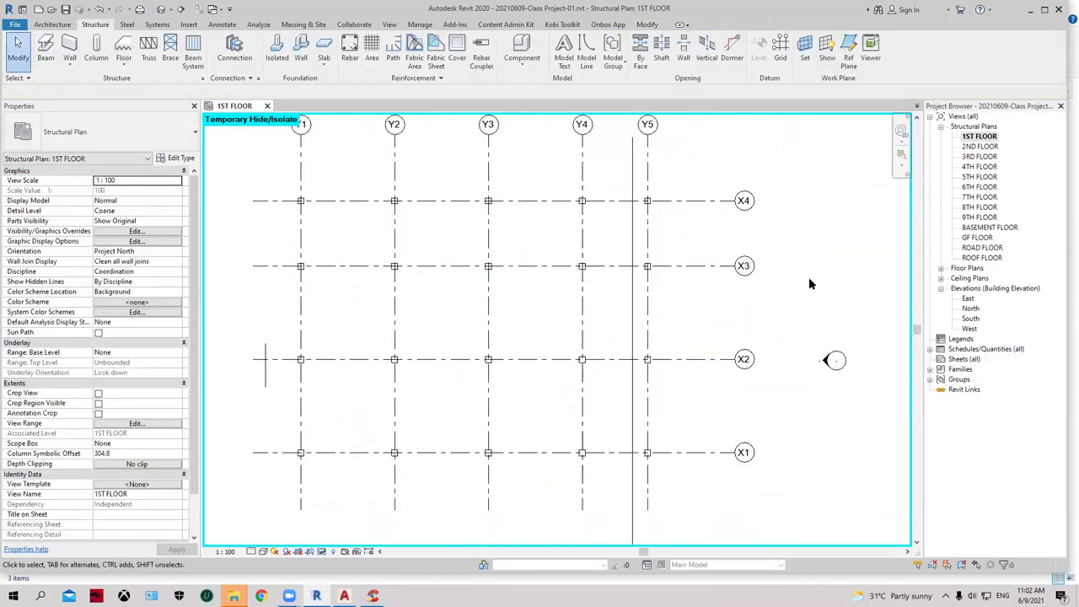
{"action": "scroll", "coordinate": [854, 275], "scroll_direction": "down", "scroll_amount": 1}
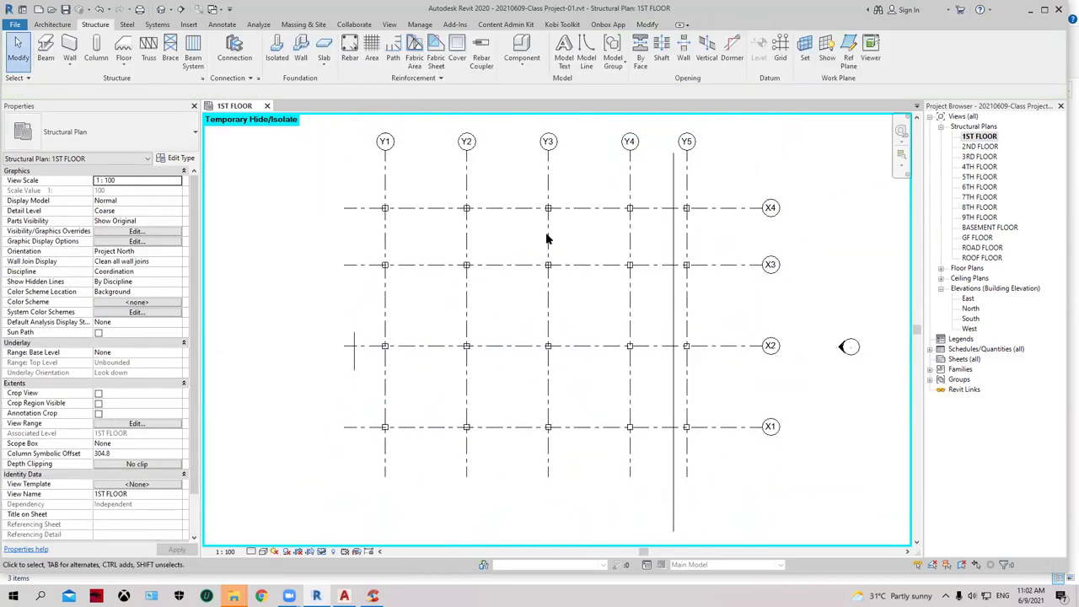
{"action": "left_click", "coordinate": [385, 207]}
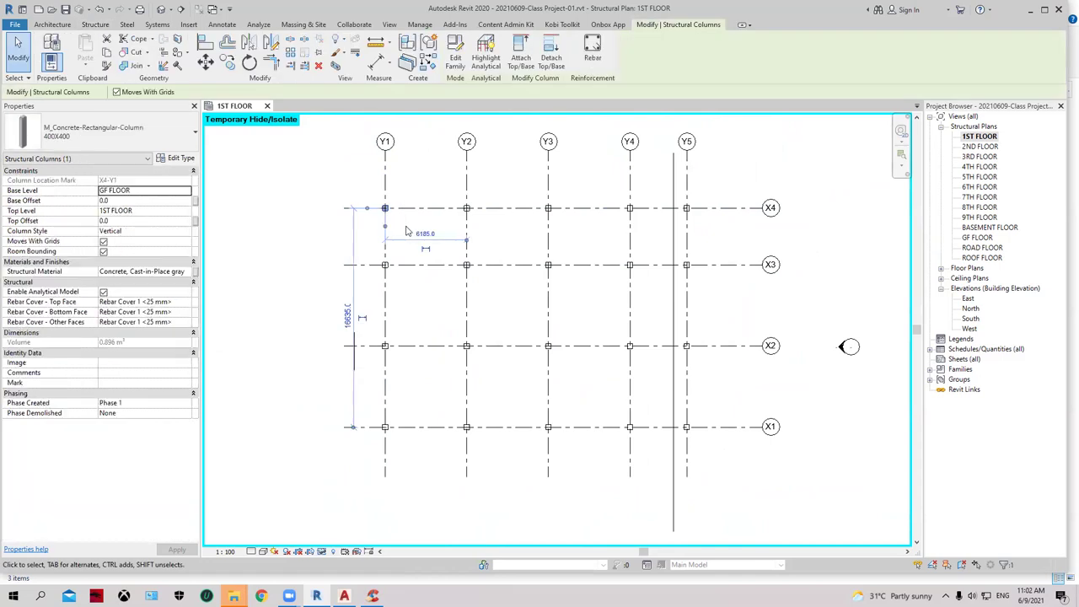
{"action": "left_click", "coordinate": [101, 133]}
{"action": "left_click", "coordinate": [270, 172]}
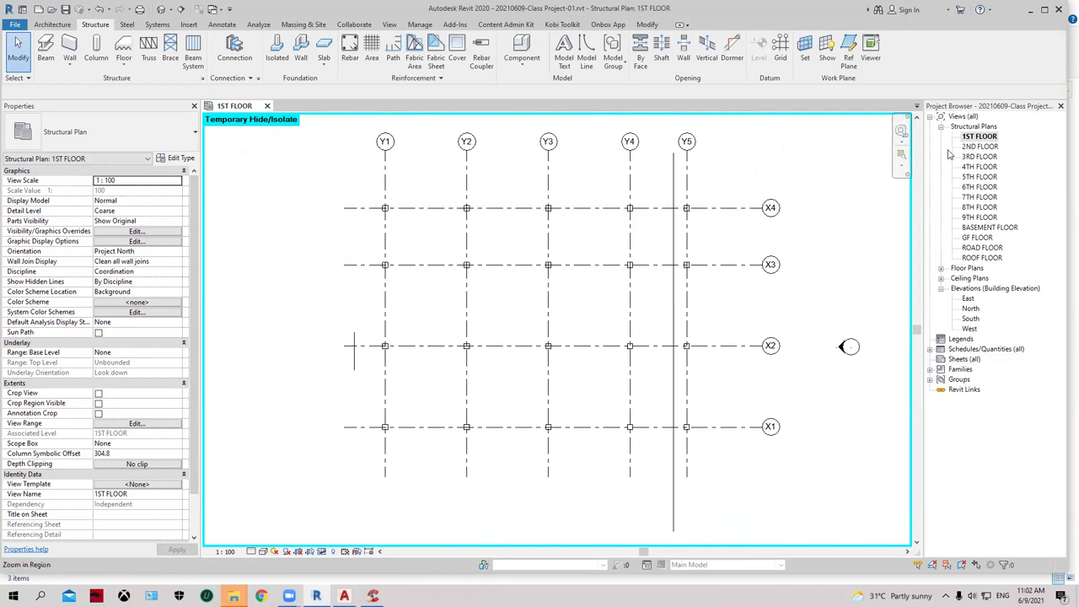
Open the Default 3D View and temporarily hide Elevation.dwg and Ground Floor.dwg.
{"action": "left_click", "coordinate": [160, 10]}
{"action": "scroll", "coordinate": [683, 278], "scroll_direction": "up", "scroll_amount": 1}
{"action": "scroll", "coordinate": [624, 337], "scroll_direction": "up", "scroll_amount": 2}
{"action": "scroll", "coordinate": [563, 398], "scroll_direction": "up", "scroll_amount": 2}
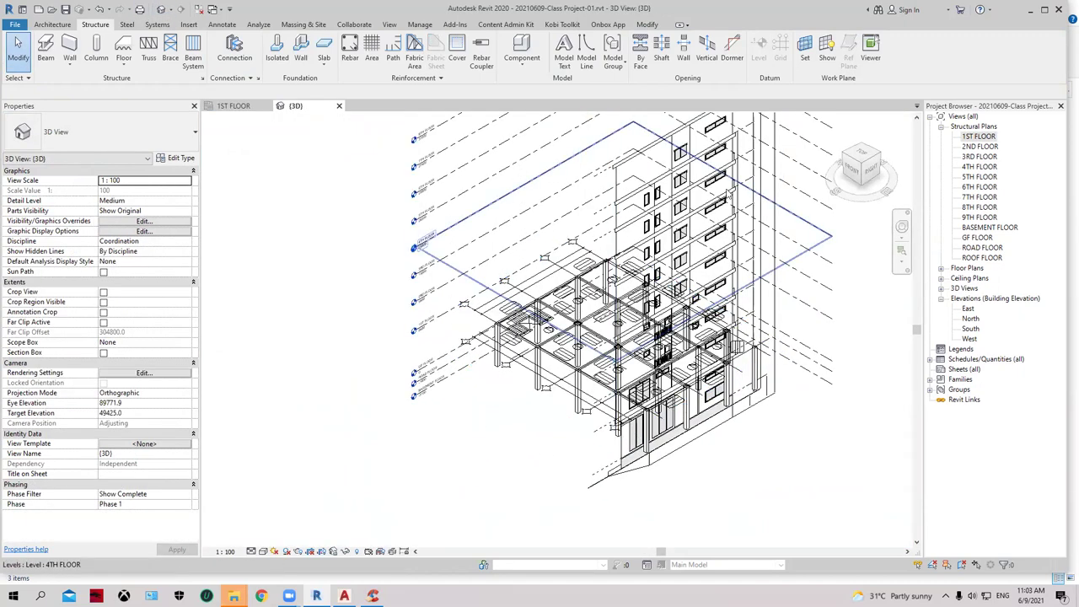
{"action": "left_click", "coordinate": [689, 201]}
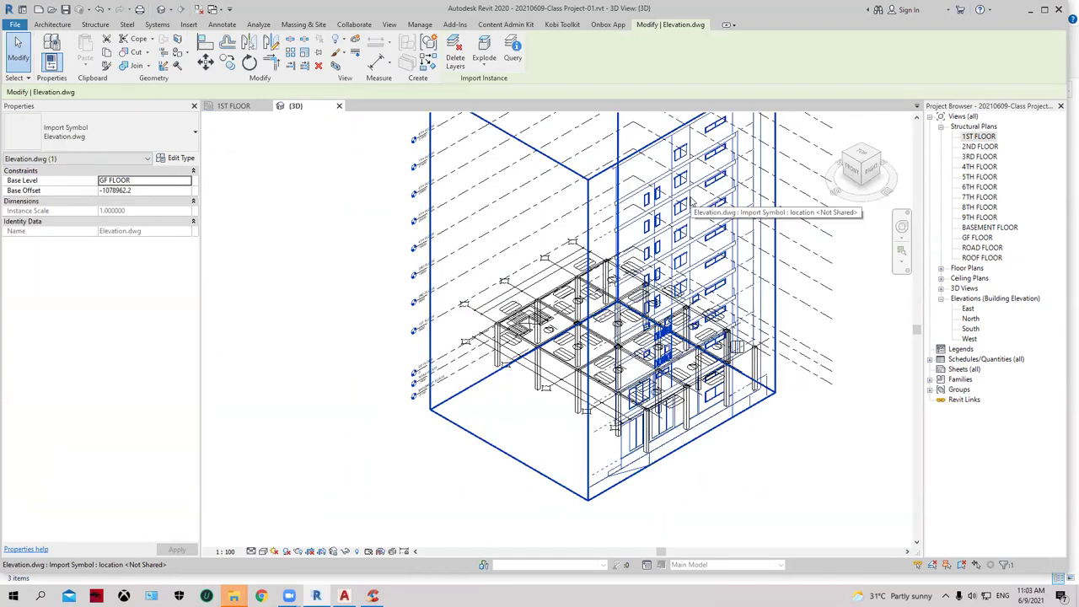
{"action": "key", "text": "h"}
{"action": "key", "text": "h"}
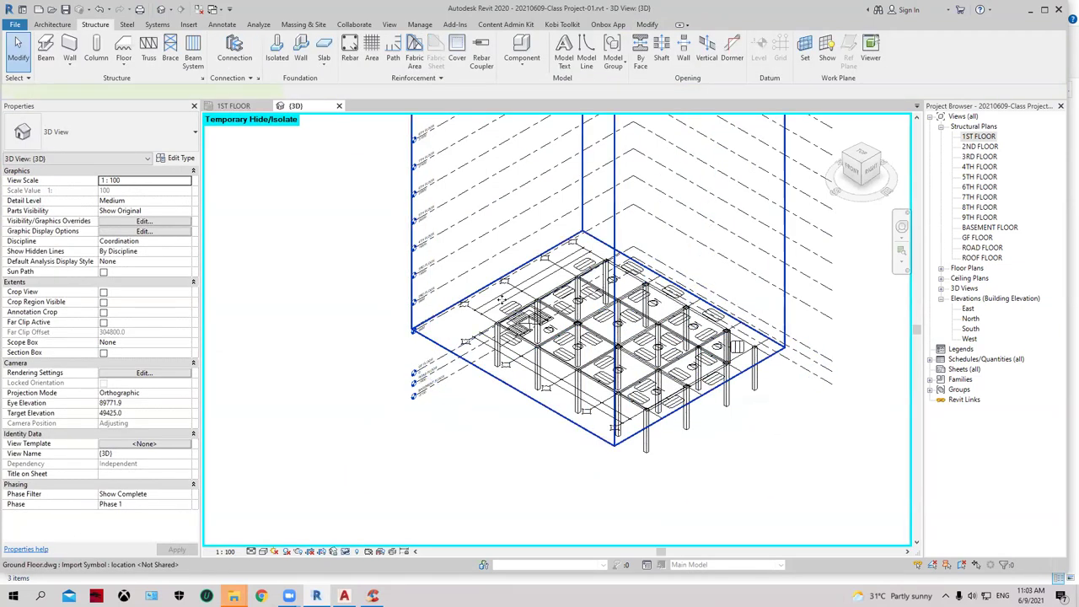
{"action": "left_click", "coordinate": [502, 300]}
{"action": "key", "text": "h"}
{"action": "key", "text": "h"}
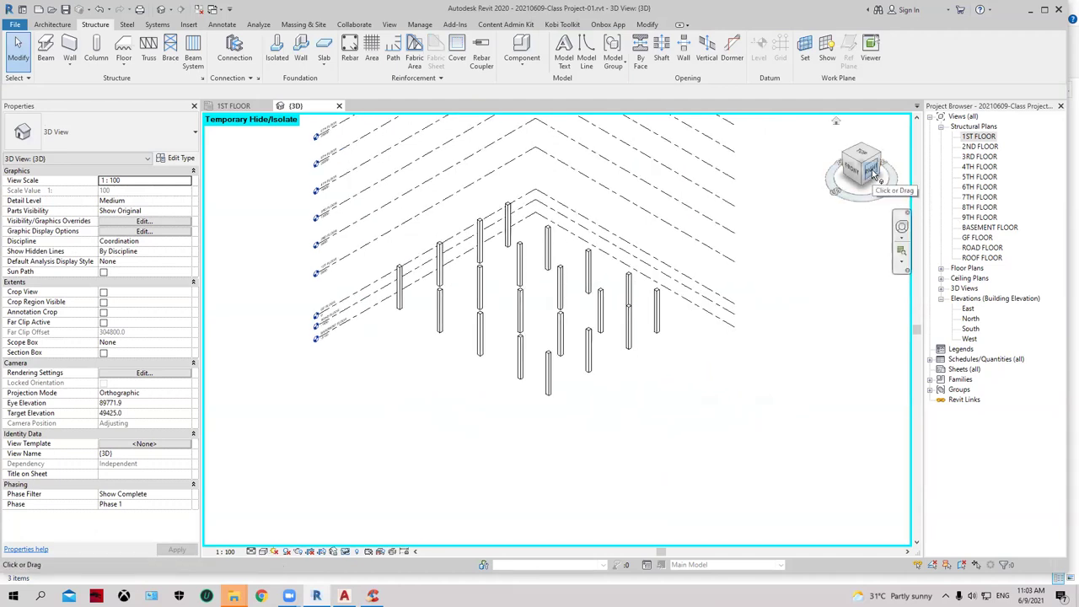
View the columns from the RIGHT side, then return to the 1ST FLOOR plan.
{"action": "left_click", "coordinate": [876, 175]}
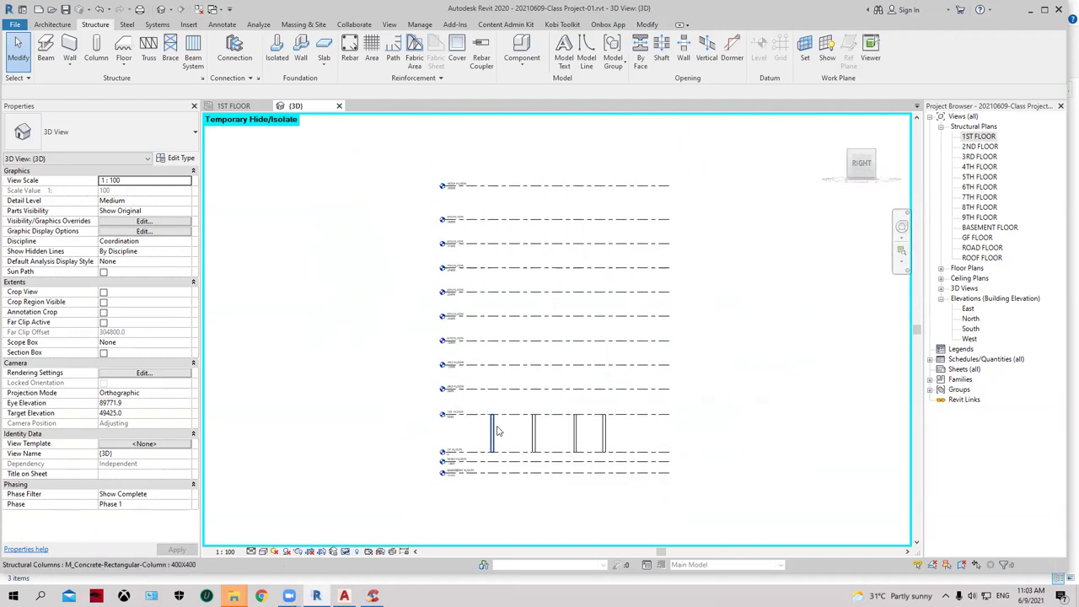
{"action": "mouse_move", "coordinate": [521, 443]}
{"action": "middle_mouse_down"}
{"action": "mouse_move", "coordinate": [513, 300]}
{"action": "mouse_move", "coordinate": [475, 305]}
{"action": "middle_mouse_up"}
{"action": "scroll", "coordinate": [510, 300], "scroll_direction": "up", "scroll_amount": 2}
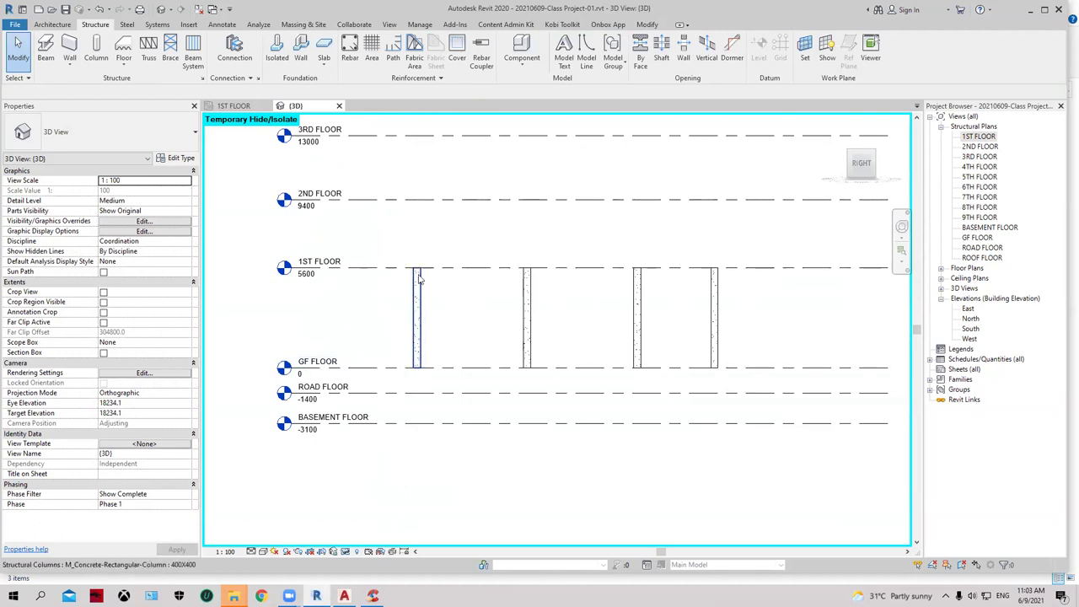
{"action": "key", "text": "ctrl+Tab"}
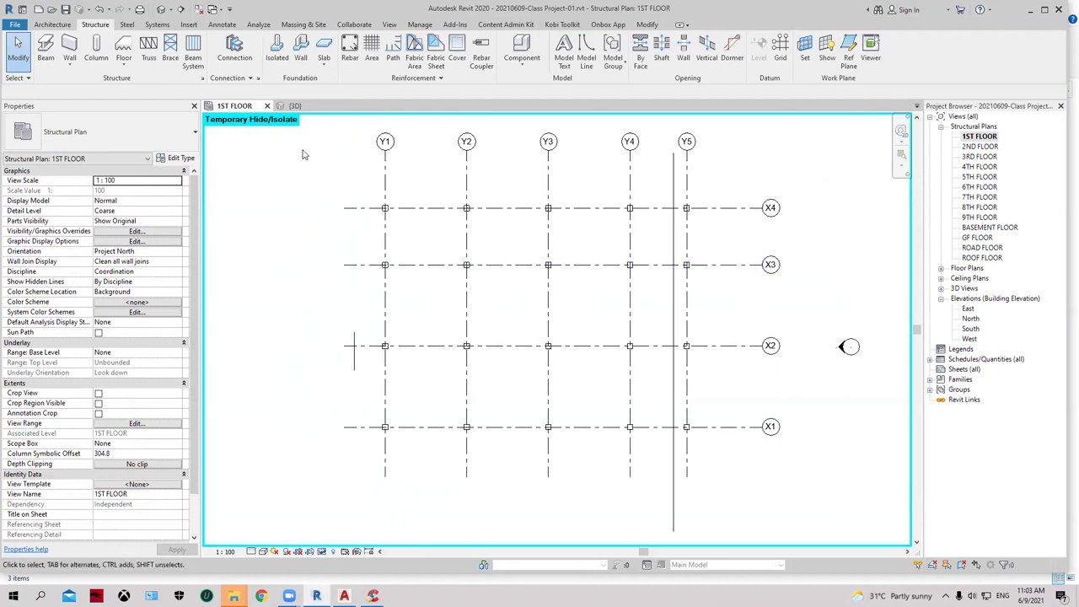
Review the columns in the 3D side view, then restart Structural Column on 1ST FLOOR.
{"action": "left_click", "coordinate": [295, 105]}
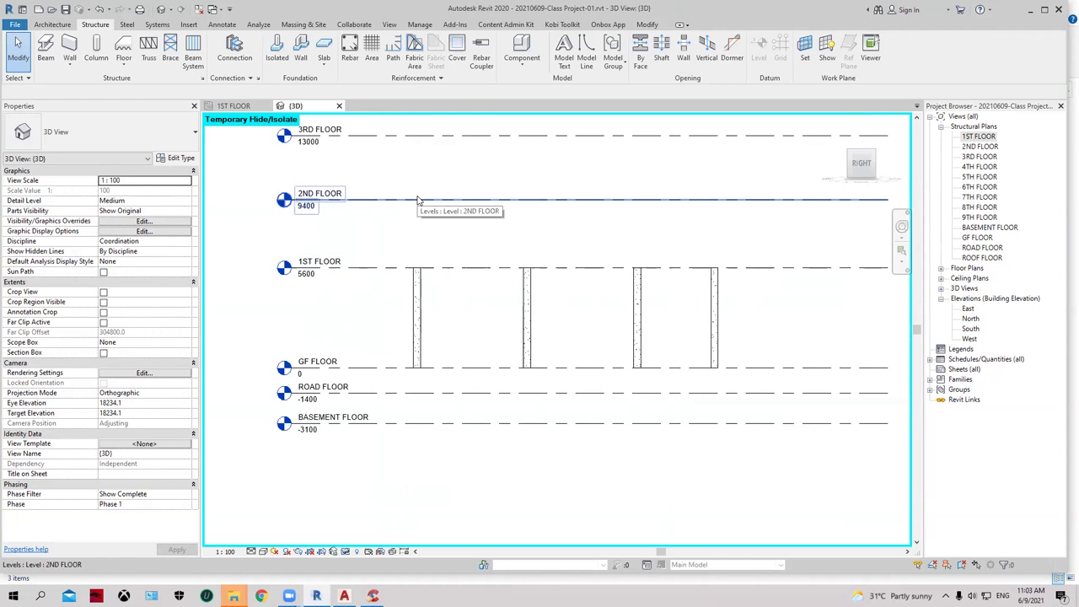
{"action": "scroll", "coordinate": [434, 222], "scroll_direction": "down", "scroll_amount": 1}
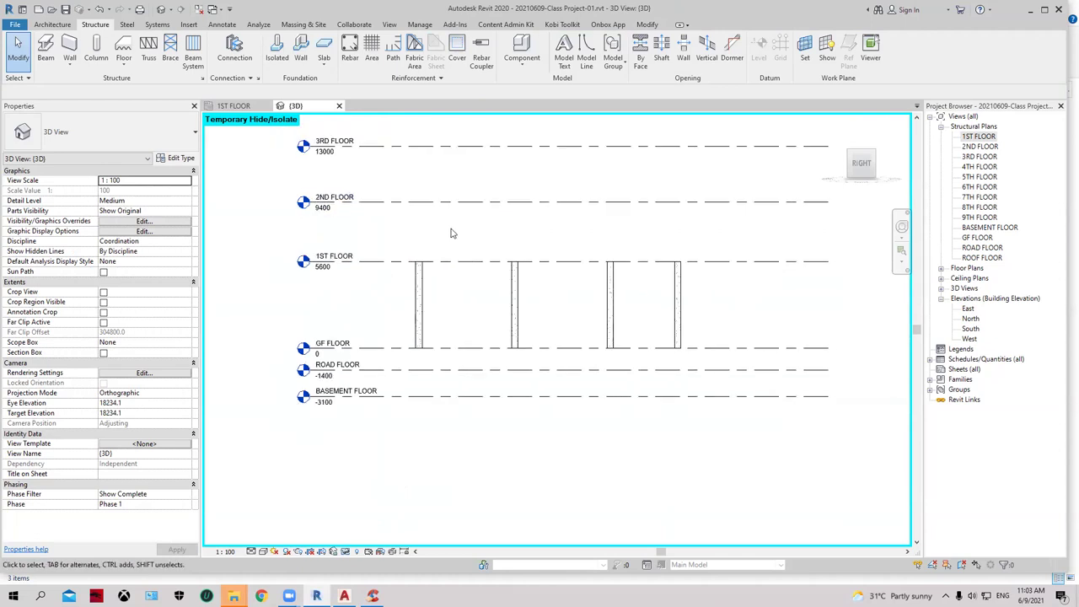
{"action": "middle_click_drag", "start_coordinate": [465, 255], "coordinate": [468, 258]}
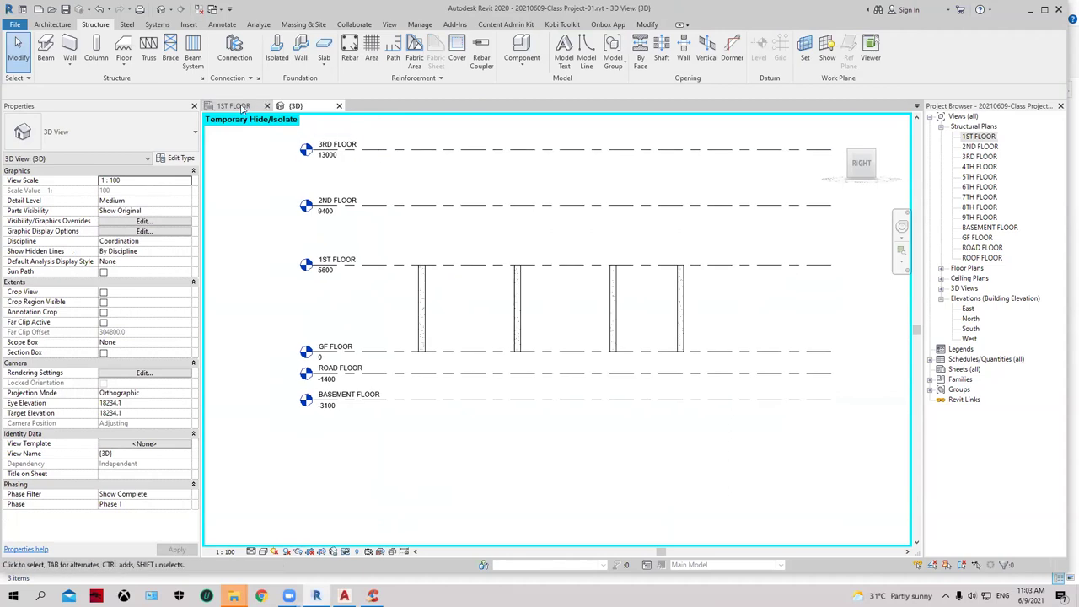
{"action": "left_click", "coordinate": [235, 105]}
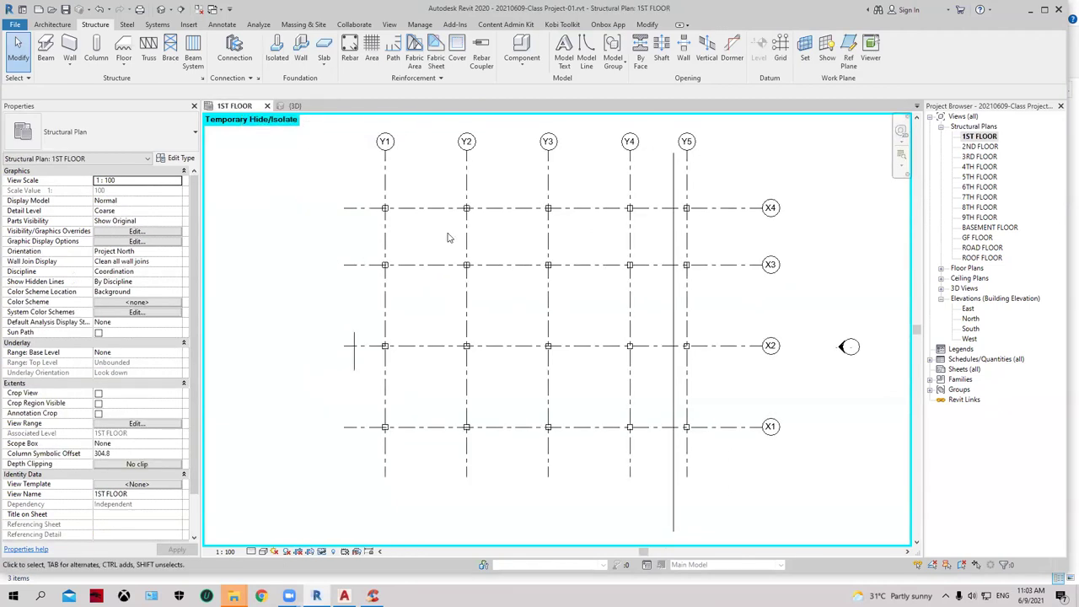
{"action": "left_click", "coordinate": [105, 50]}
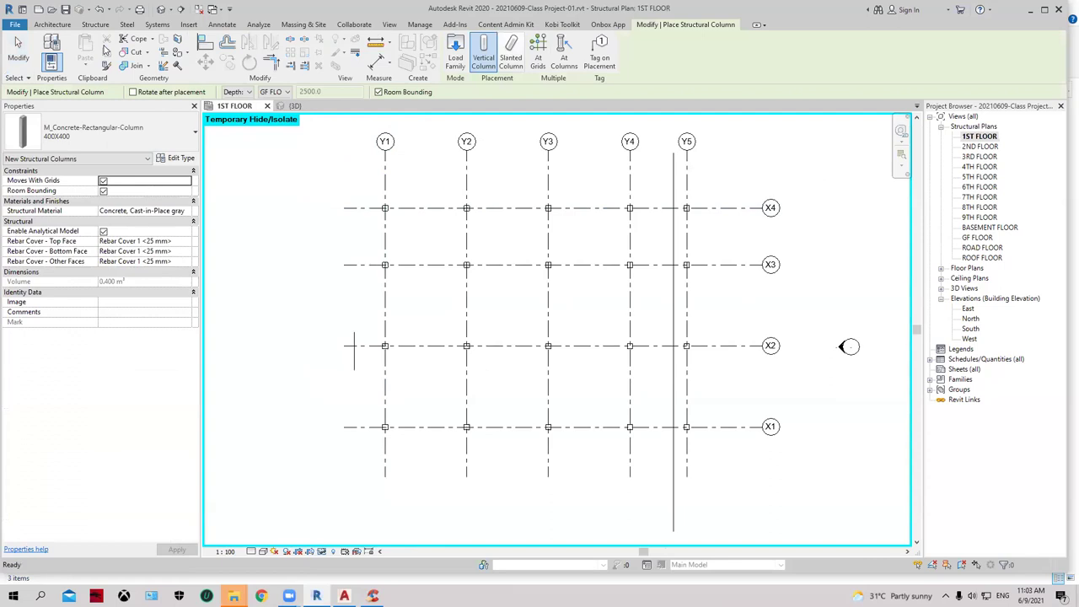
Start At Grids placement, then cancel out of column placement entirely.
{"action": "left_click", "coordinate": [538, 58]}
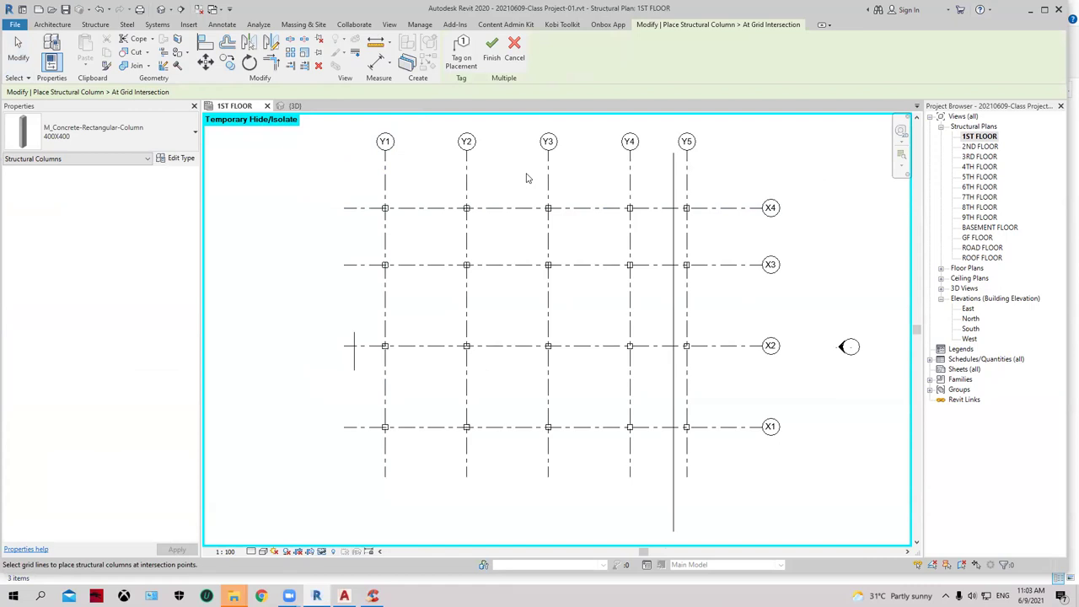
{"action": "key", "text": "Escape"}
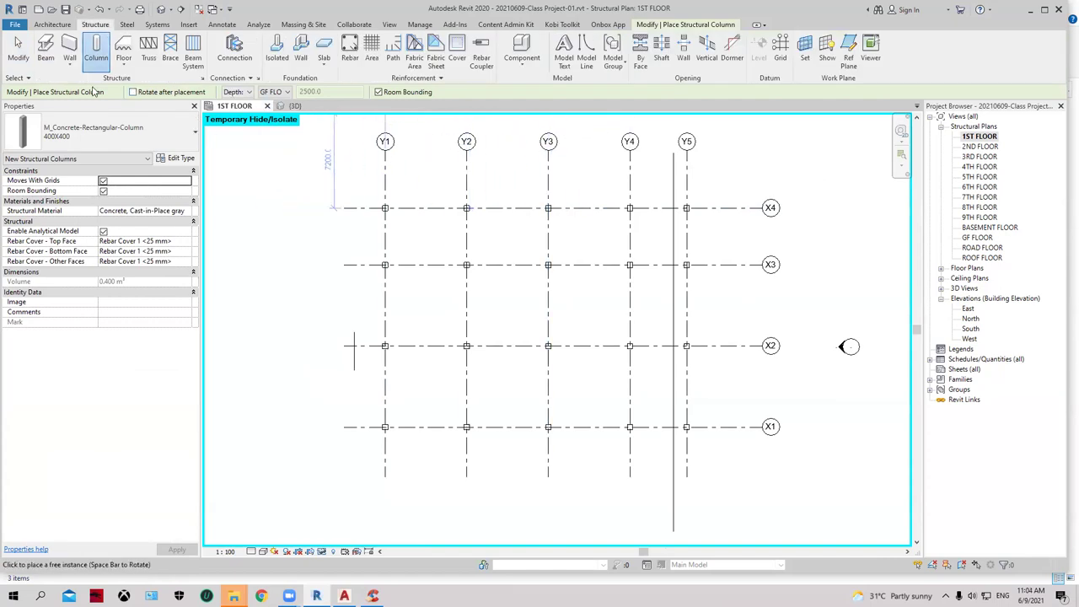
{"action": "key", "text": "Escape"}
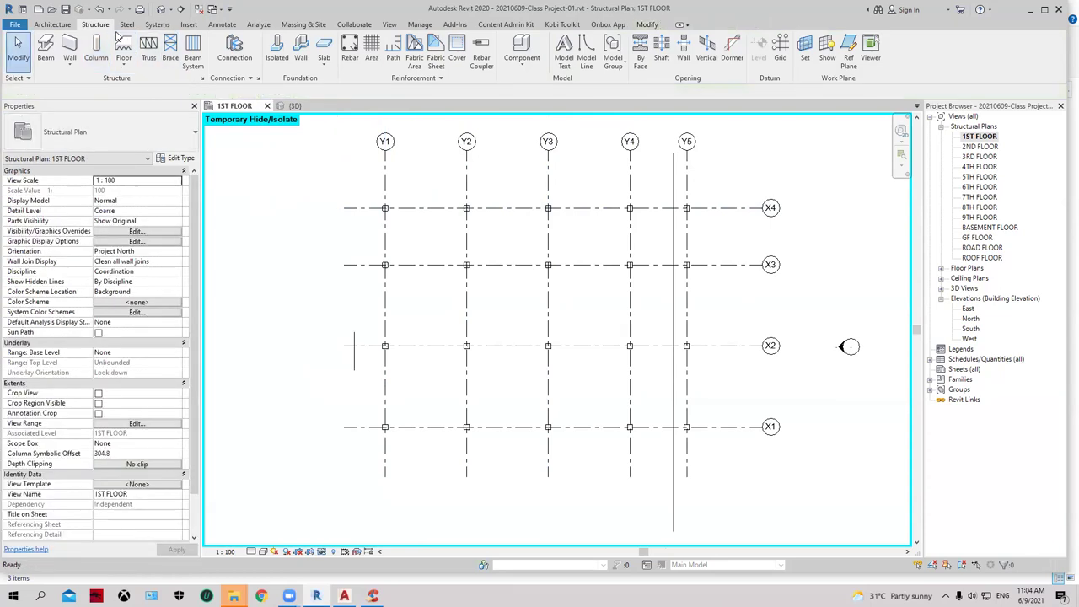
Restart column placement, try Height to 2ND FLOOR, and settle on Depth to GF FLOOR.
{"action": "left_click", "coordinate": [95, 50]}
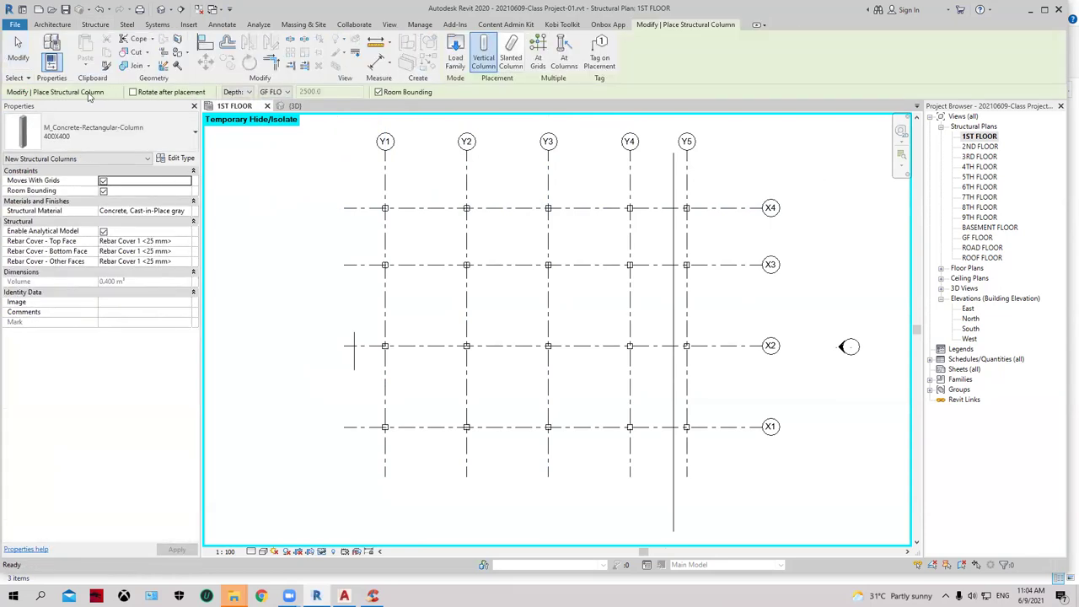
{"action": "left_click", "coordinate": [249, 91]}
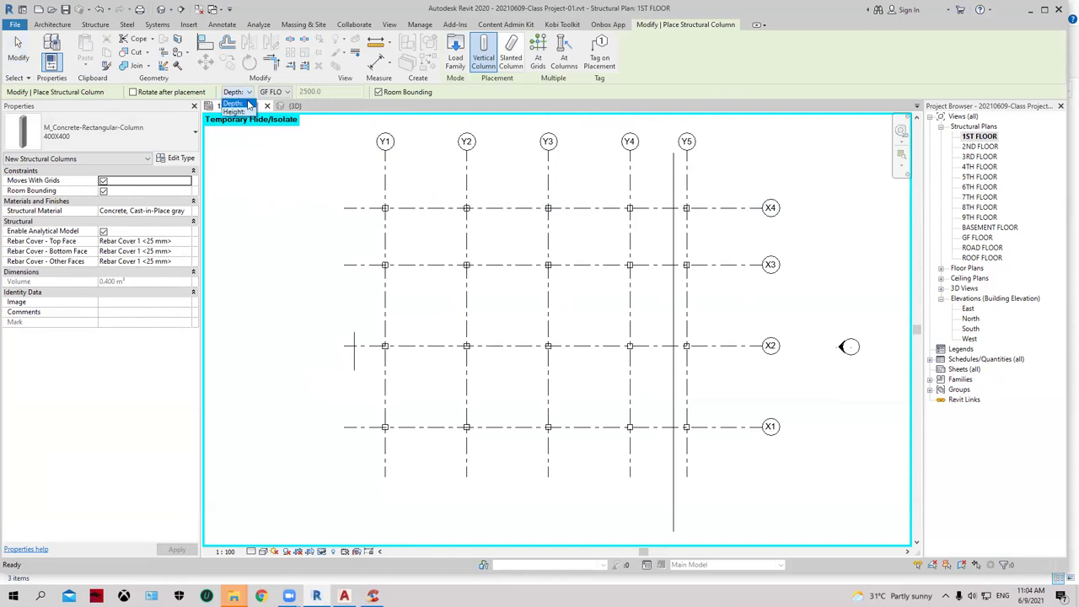
{"action": "left_click", "coordinate": [240, 103]}
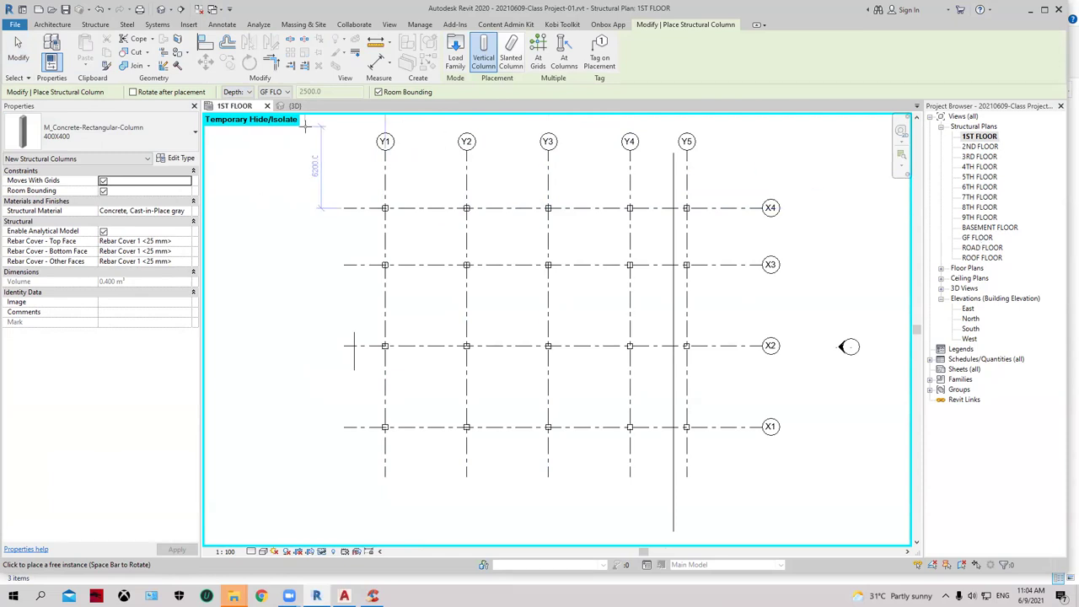
{"action": "left_click", "coordinate": [239, 93]}
{"action": "left_click", "coordinate": [241, 113]}
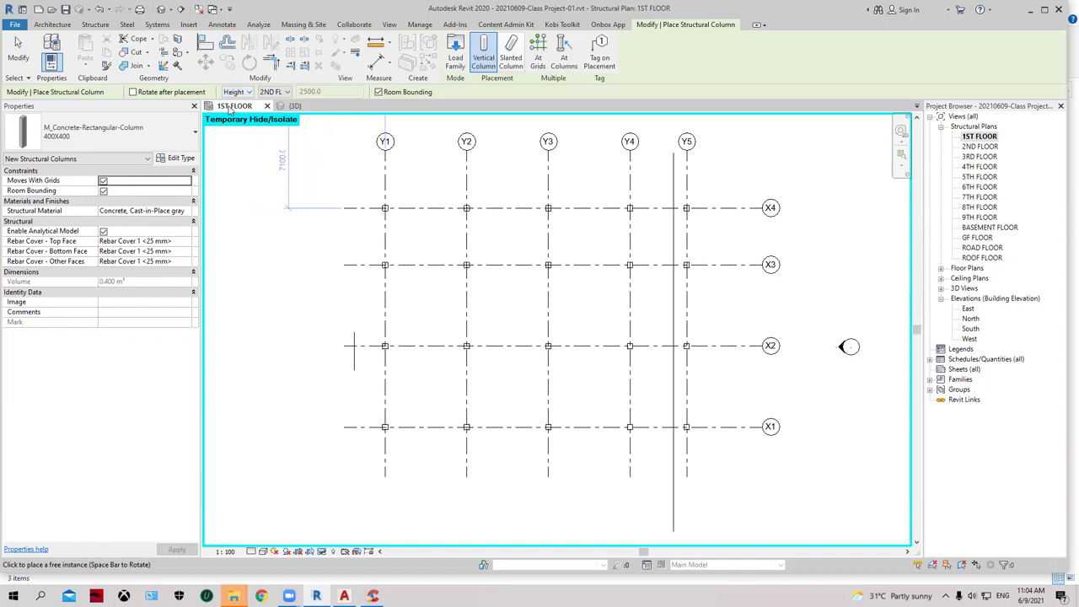
{"action": "left_click", "coordinate": [284, 93]}
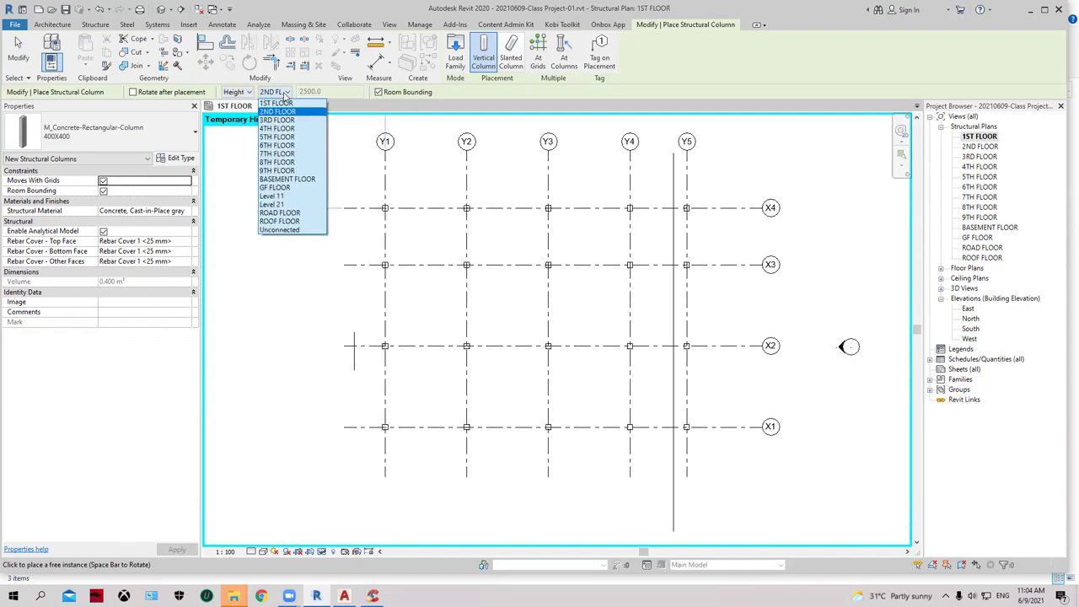
{"action": "left_click", "coordinate": [284, 93]}
{"action": "left_click", "coordinate": [249, 92]}
{"action": "left_click", "coordinate": [240, 103]}
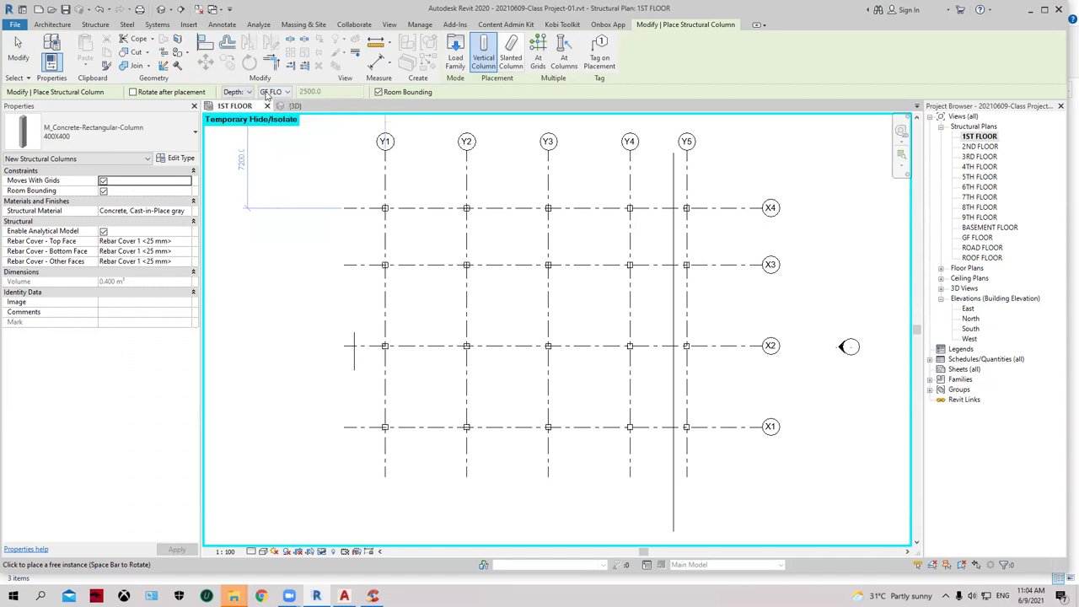
{"action": "left_click", "coordinate": [249, 92]}
{"action": "left_click", "coordinate": [245, 111]}
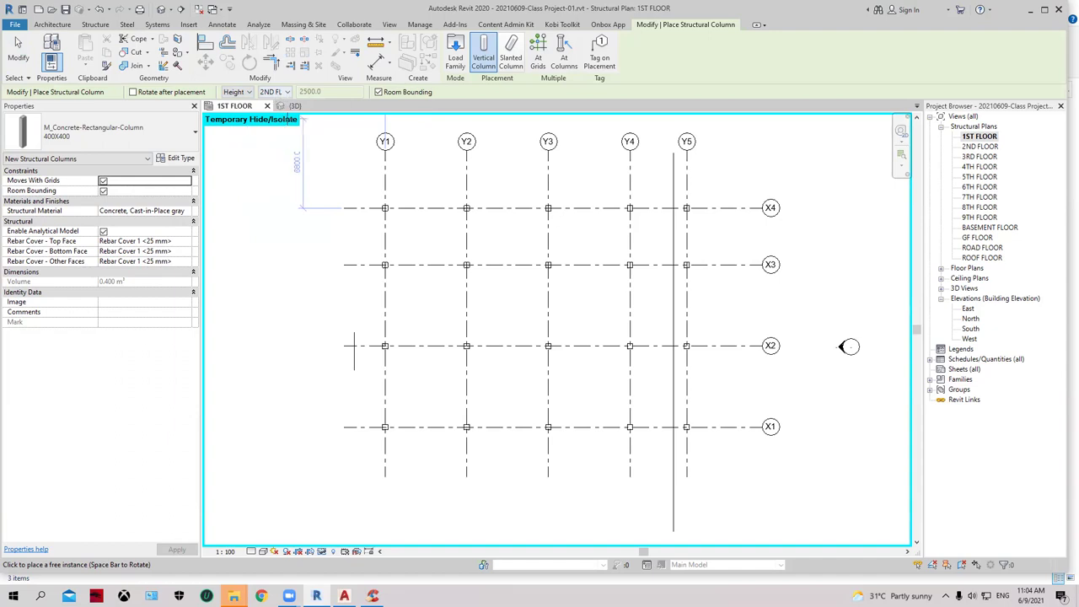
{"action": "left_click", "coordinate": [245, 96]}
{"action": "left_click", "coordinate": [245, 102]}
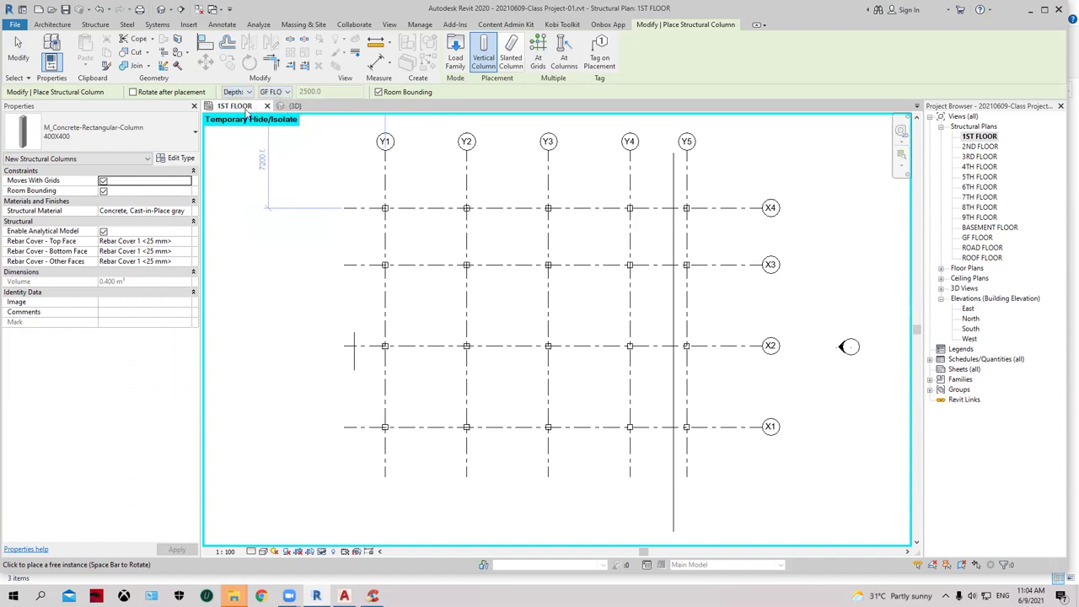
Exit placement, switch to the 3D view, and window-select then deselect the columns.
{"action": "key", "text": "Escape"}
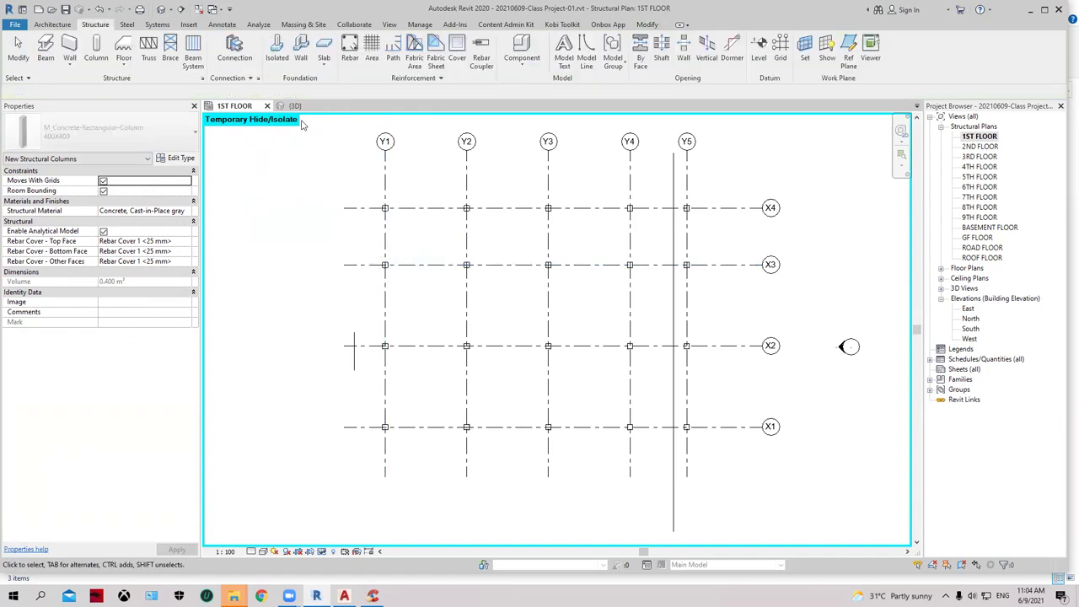
{"action": "left_click", "coordinate": [295, 106]}
{"action": "left_click_drag", "start_coordinate": [762, 333], "coordinate": [384, 303]}
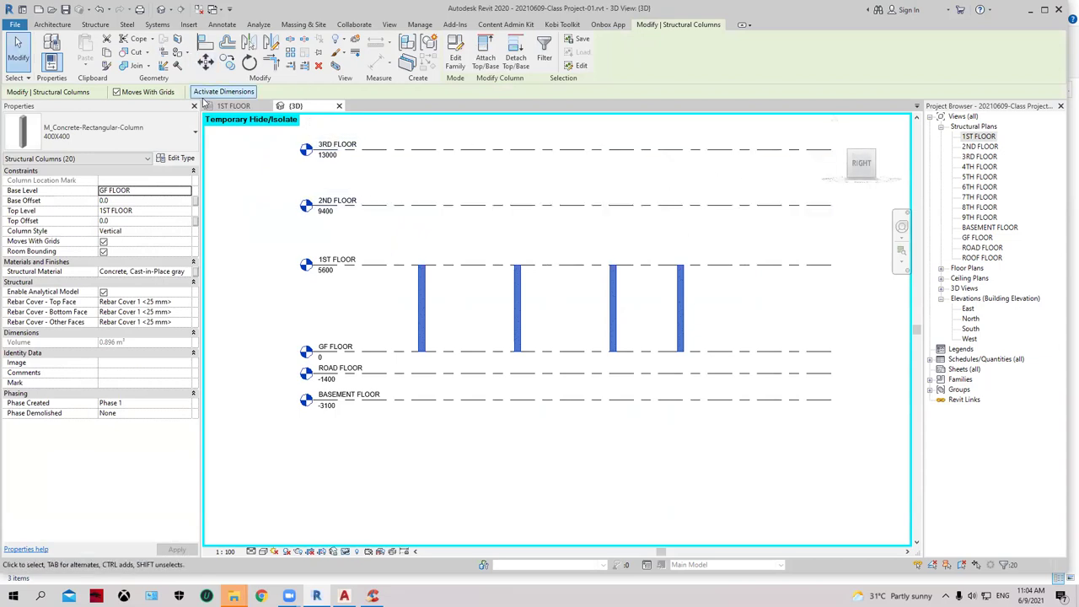
{"action": "left_click", "coordinate": [480, 251]}
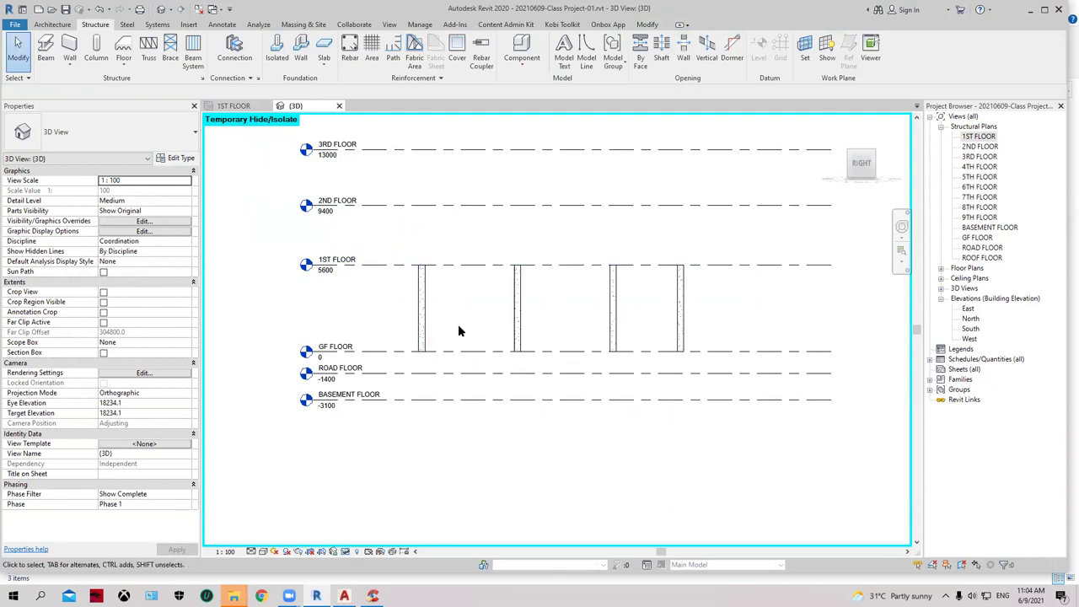
Snap the 3D view to the RIGHT elevation and zoom in on the columns.
{"action": "middle_click_drag", "start_coordinate": [460, 321], "coordinate": [473, 303]}
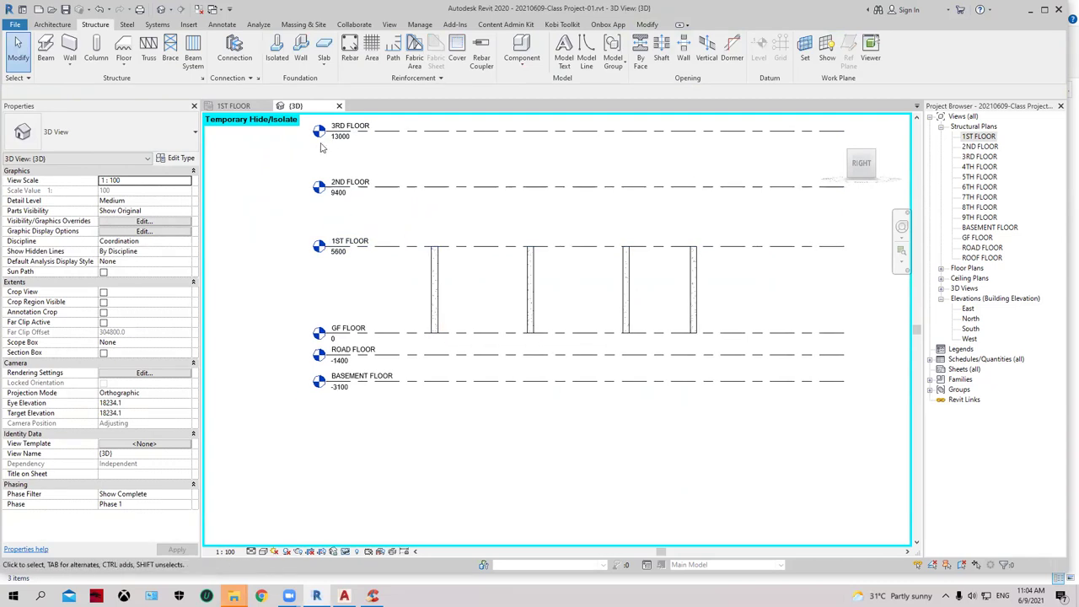
{"action": "mouse_move", "coordinate": [861, 164]}
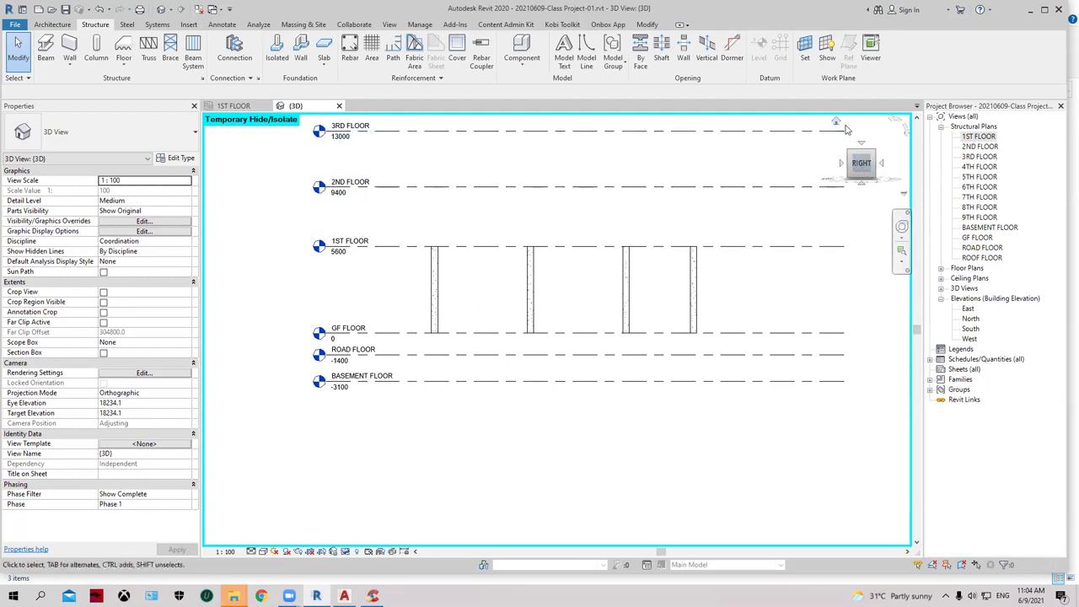
{"action": "mouse_move", "coordinate": [862, 168]}
{"action": "left_mouse_down"}
{"action": "mouse_move", "coordinate": [859, 193]}
{"action": "mouse_move", "coordinate": [859, 179]}
{"action": "left_mouse_up"}
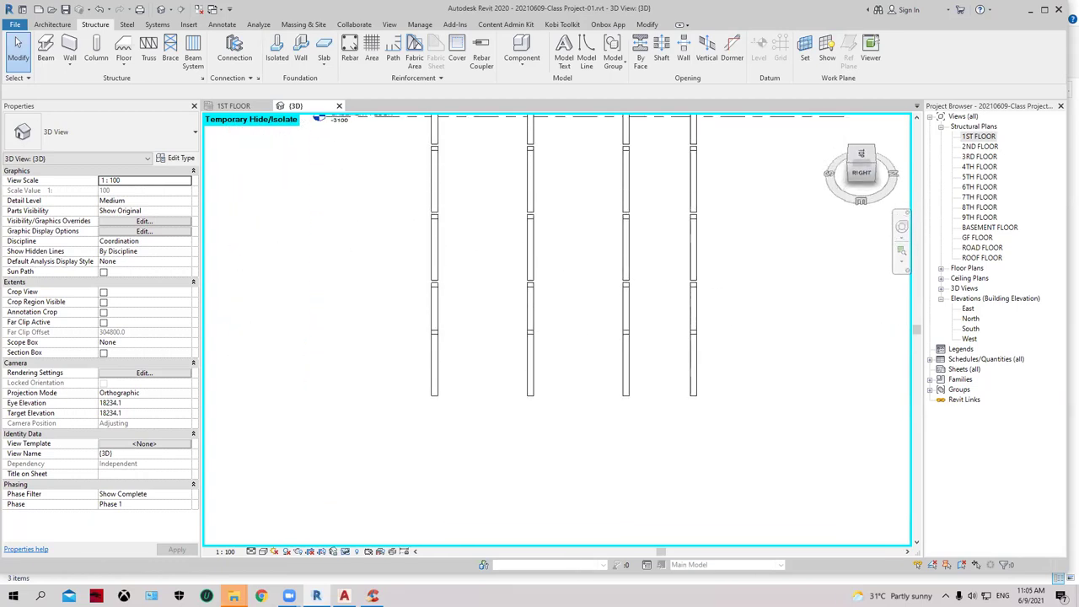
{"action": "left_click", "coordinate": [856, 171]}
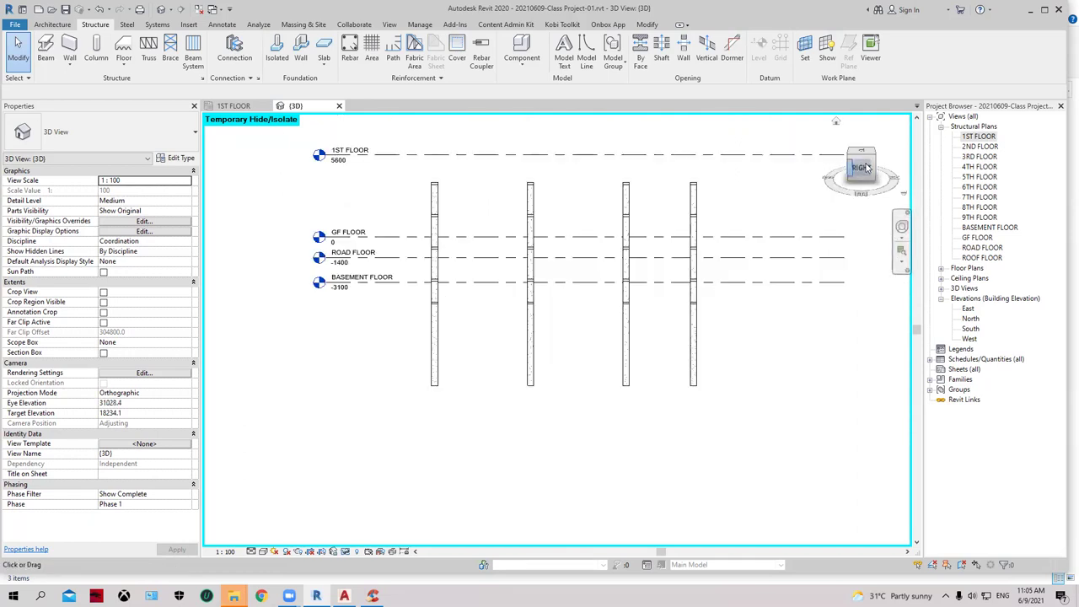
{"action": "scroll", "coordinate": [602, 226], "scroll_direction": "down", "scroll_amount": 3}
{"action": "scroll", "coordinate": [602, 225], "scroll_direction": "up", "scroll_amount": 2}
{"action": "scroll", "coordinate": [512, 298], "scroll_direction": "up", "scroll_amount": 2}
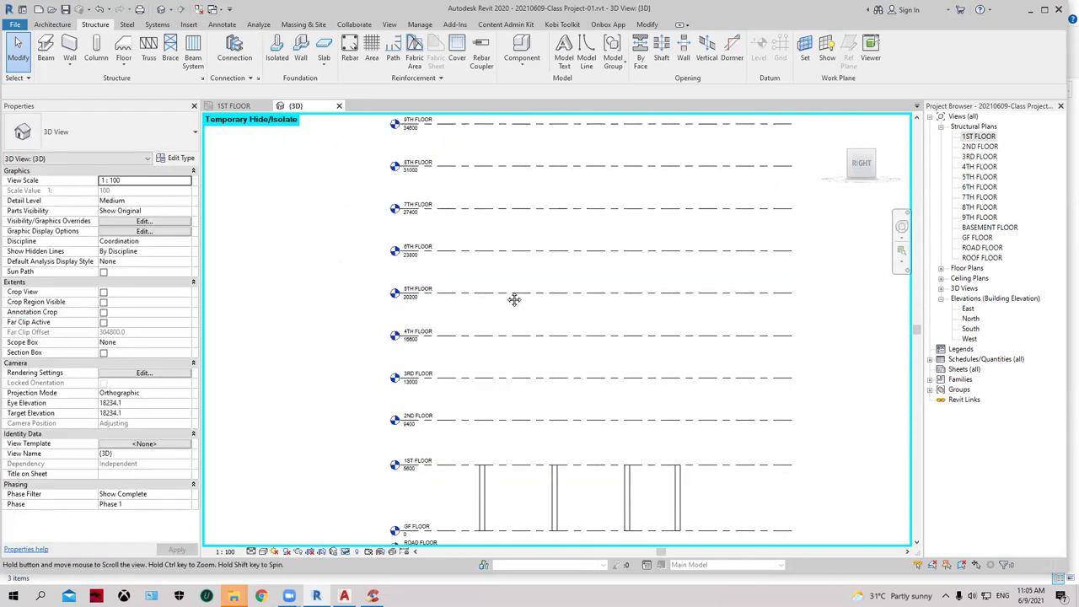
{"action": "scroll", "coordinate": [513, 337], "scroll_direction": "up", "scroll_amount": 1}
{"action": "scroll", "coordinate": [494, 306], "scroll_direction": "up", "scroll_amount": 1}
{"action": "scroll", "coordinate": [503, 313], "scroll_direction": "up", "scroll_amount": 1}
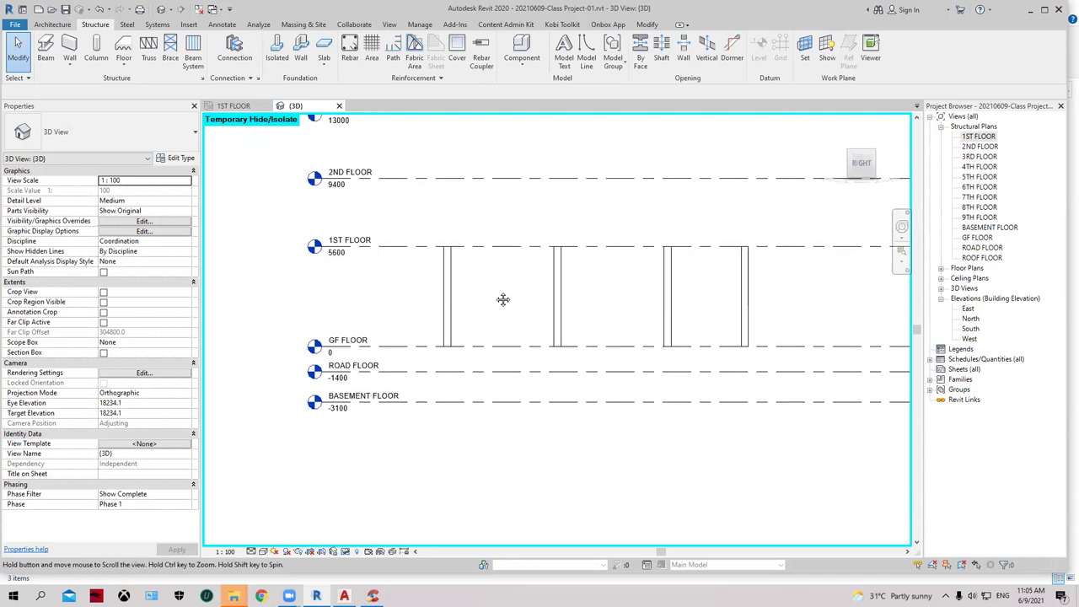
Crossing-select the columns across the elevation between GF FLOOR and 1ST FLOOR.
{"action": "left_click_drag", "start_coordinate": [791, 319], "coordinate": [426, 280]}
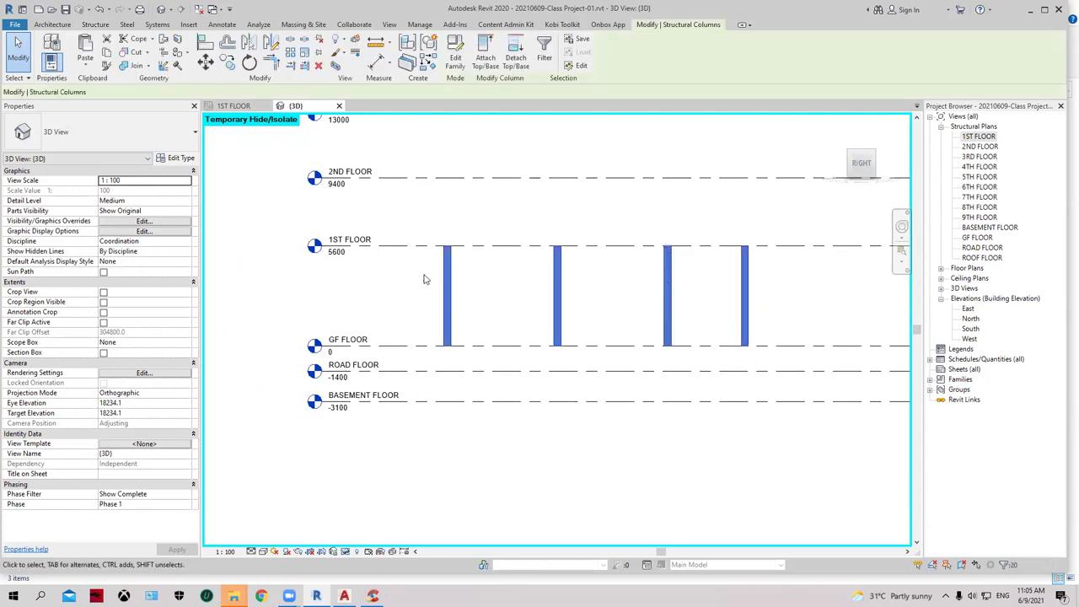
{"action": "key", "text": "Escape"}
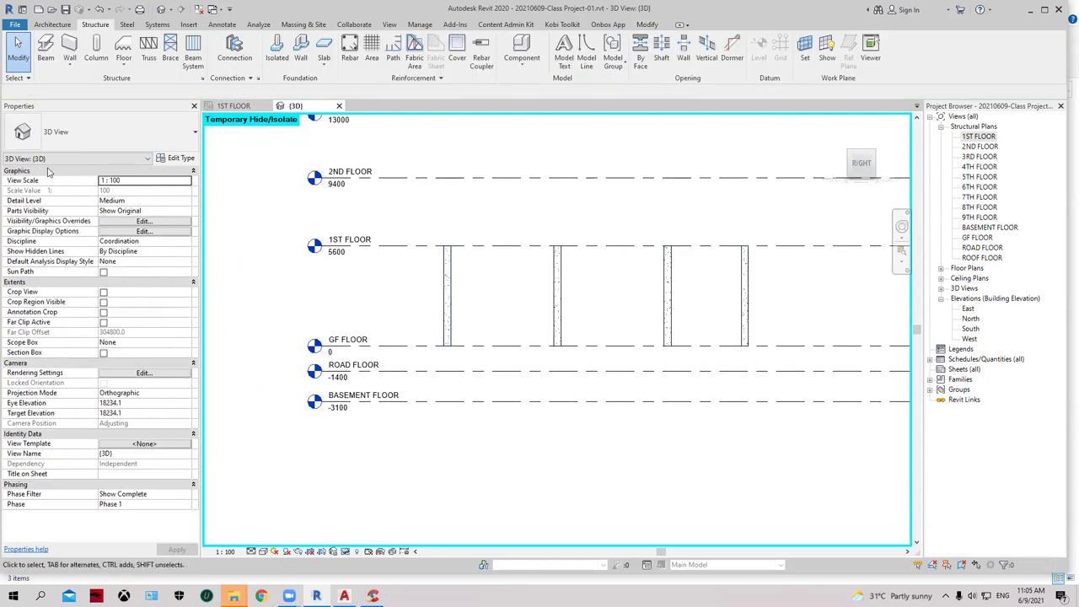
{"action": "left_click_drag", "start_coordinate": [807, 313], "coordinate": [412, 284]}
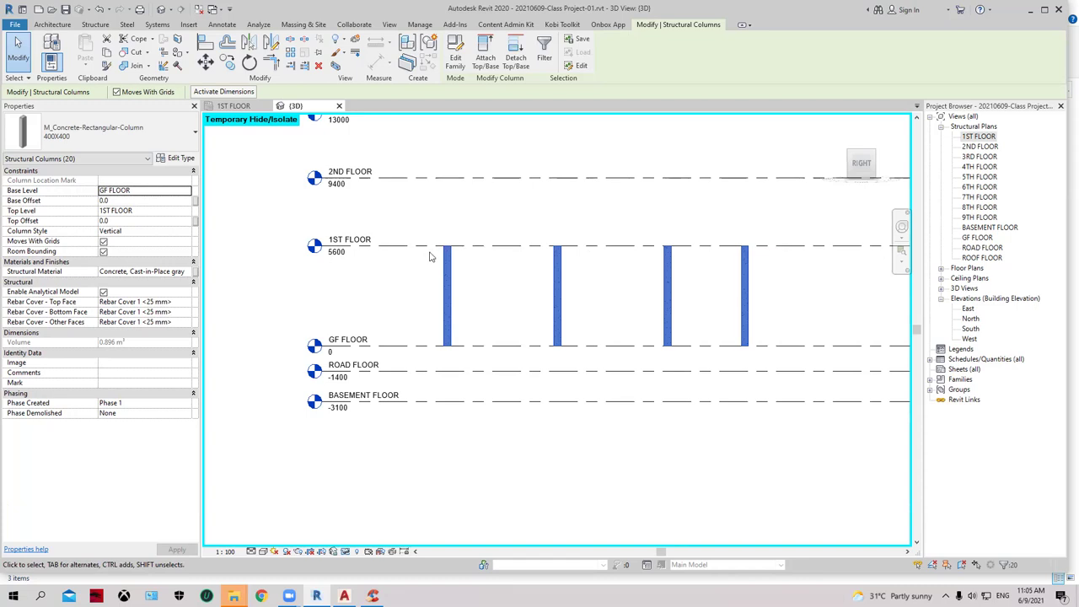
{"action": "left_click", "coordinate": [486, 292]}
{"action": "mouse_move", "coordinate": [840, 309]}
{"action": "left_mouse_down"}
{"action": "mouse_move", "coordinate": [427, 275]}
{"action": "mouse_move", "coordinate": [434, 287]}
{"action": "left_mouse_up"}
{"action": "key", "text": "Escape"}
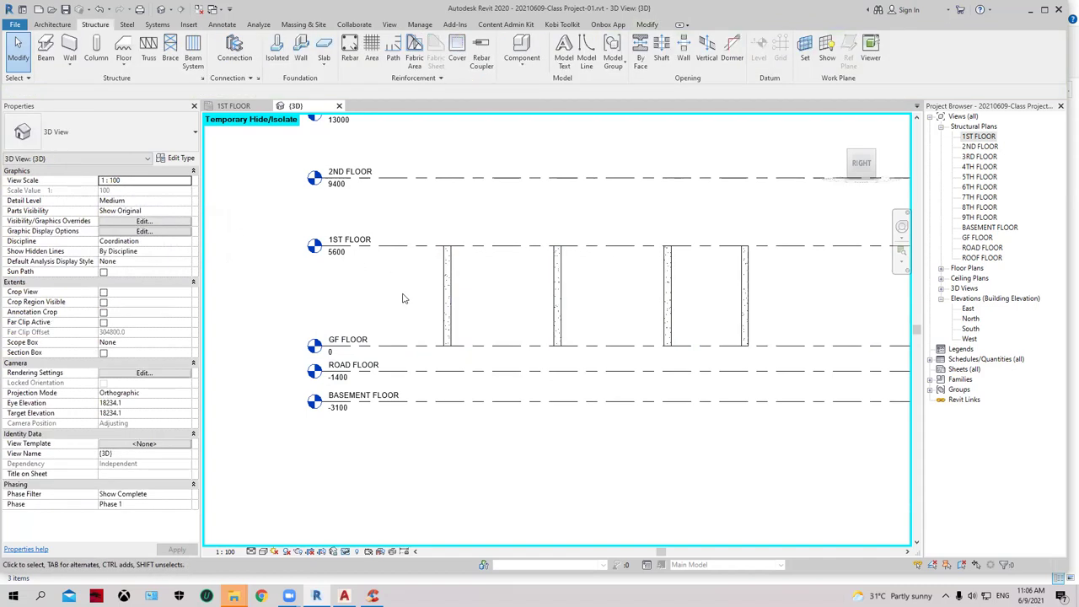
{"action": "left_click_drag", "start_coordinate": [797, 285], "coordinate": [402, 290]}
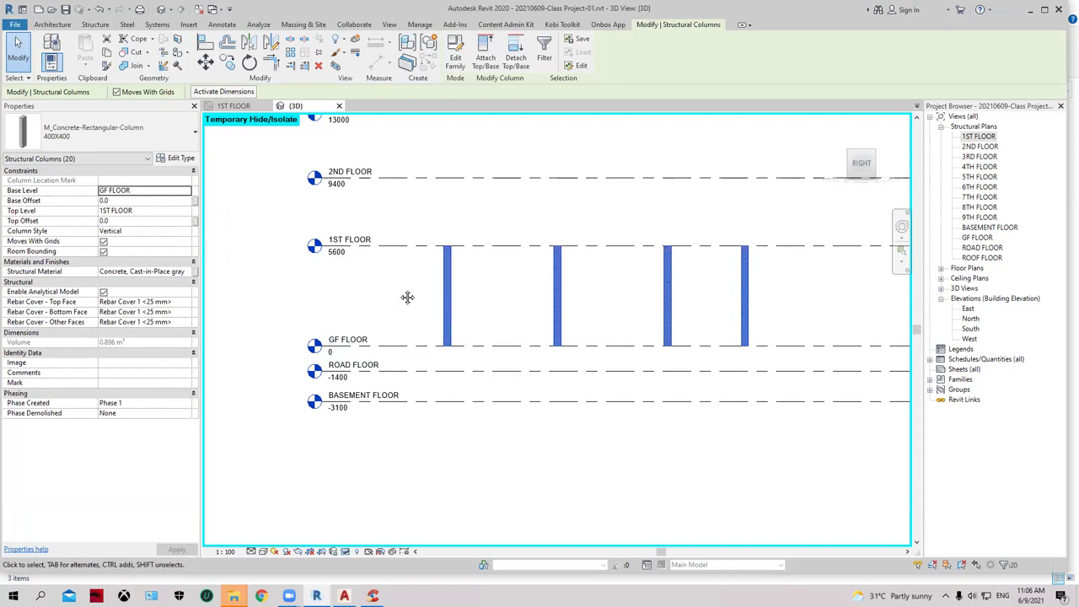
{"action": "middle_click_drag", "start_coordinate": [410, 296], "coordinate": [395, 296]}
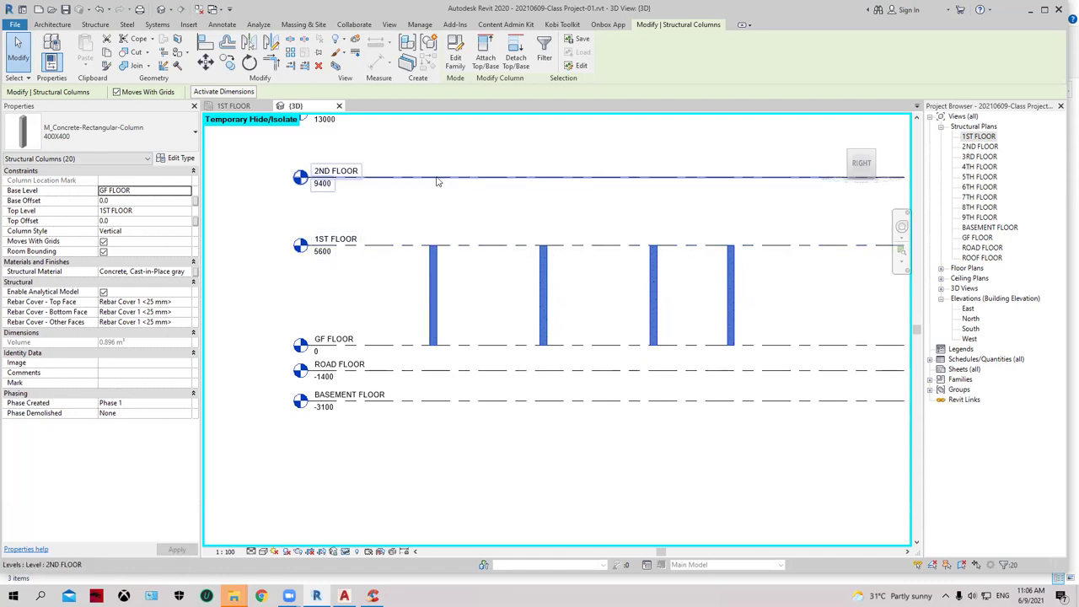
Set the selected columns' Base Level to 1ST FLOOR and Top Level to 2ND FLOOR, and apply.
{"action": "left_click", "coordinate": [179, 194]}
{"action": "left_click", "coordinate": [187, 193]}
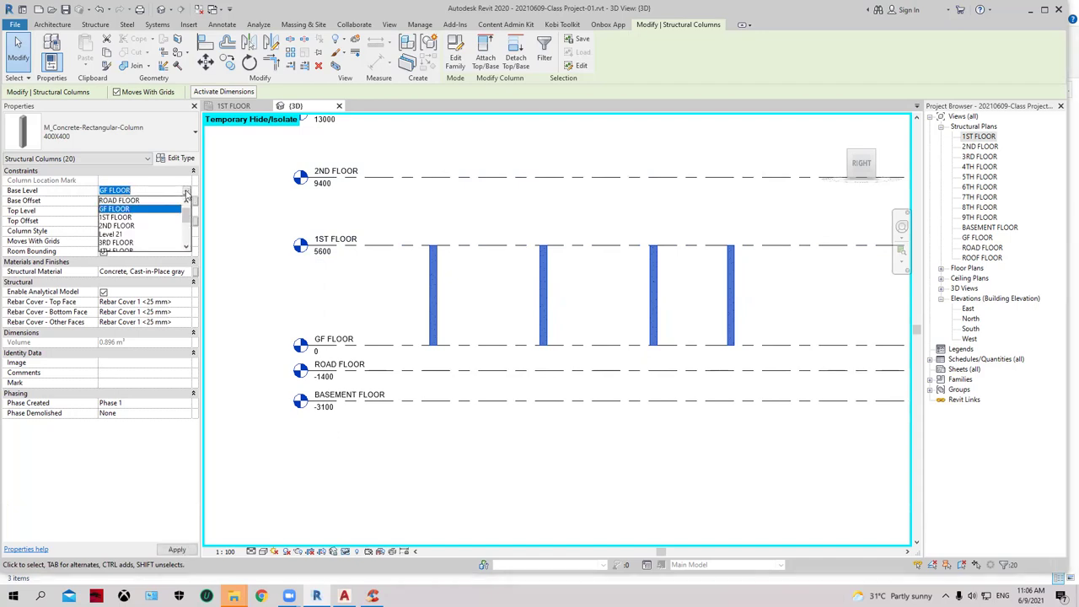
{"action": "left_click", "coordinate": [130, 218]}
{"action": "left_click", "coordinate": [159, 211]}
{"action": "left_click", "coordinate": [187, 212]}
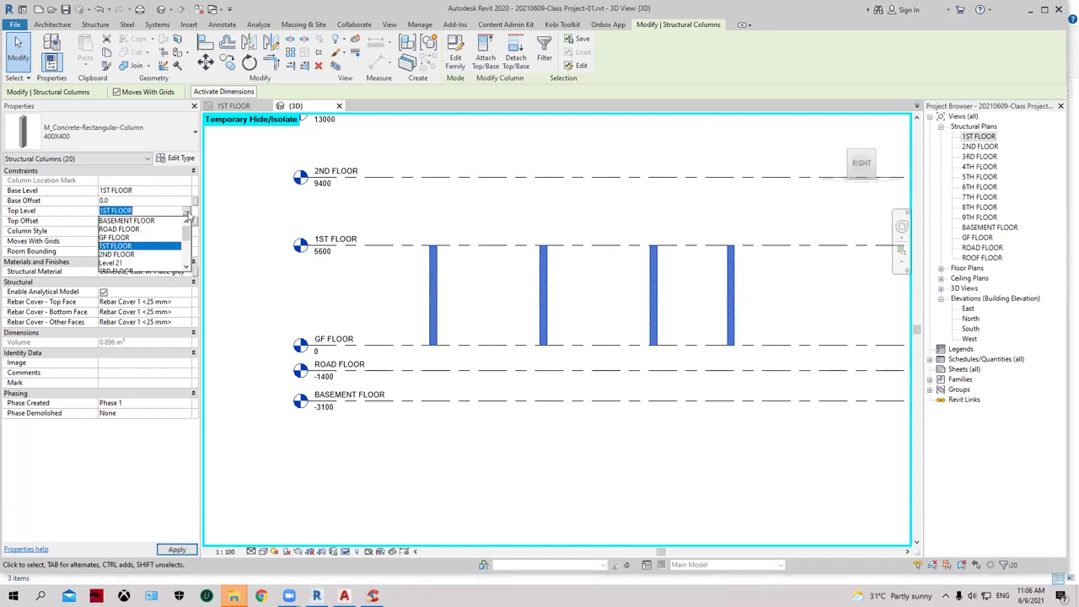
{"action": "left_click", "coordinate": [133, 254]}
{"action": "left_click", "coordinate": [177, 549]}
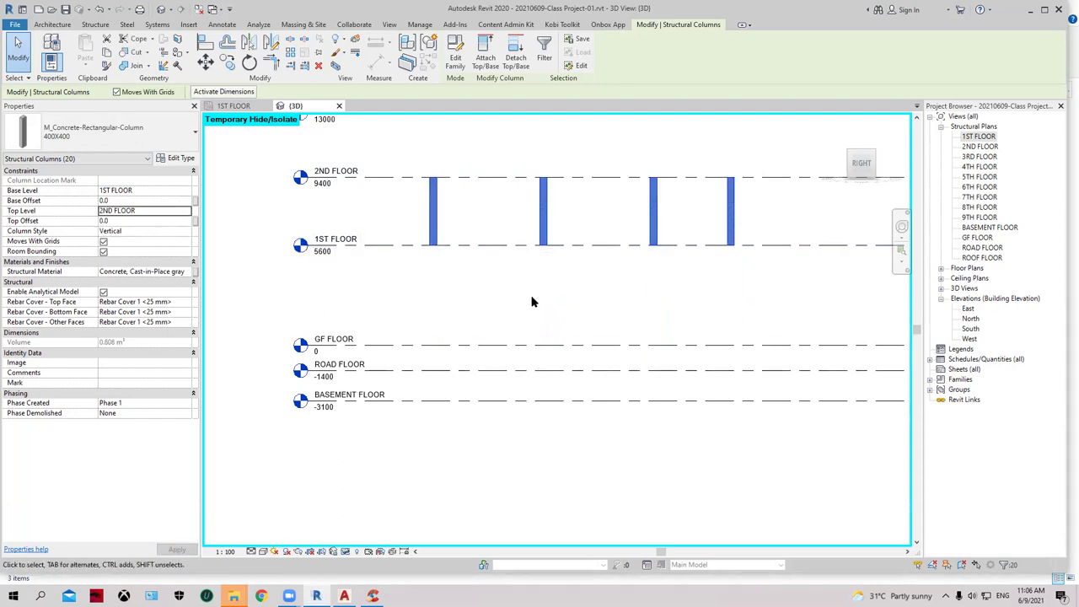
Try the Slanted - Angle Driven and Slanted - End Point Driven column styles, then revert to Vertical.
{"action": "middle_click_drag", "start_coordinate": [436, 245], "coordinate": [423, 277]}
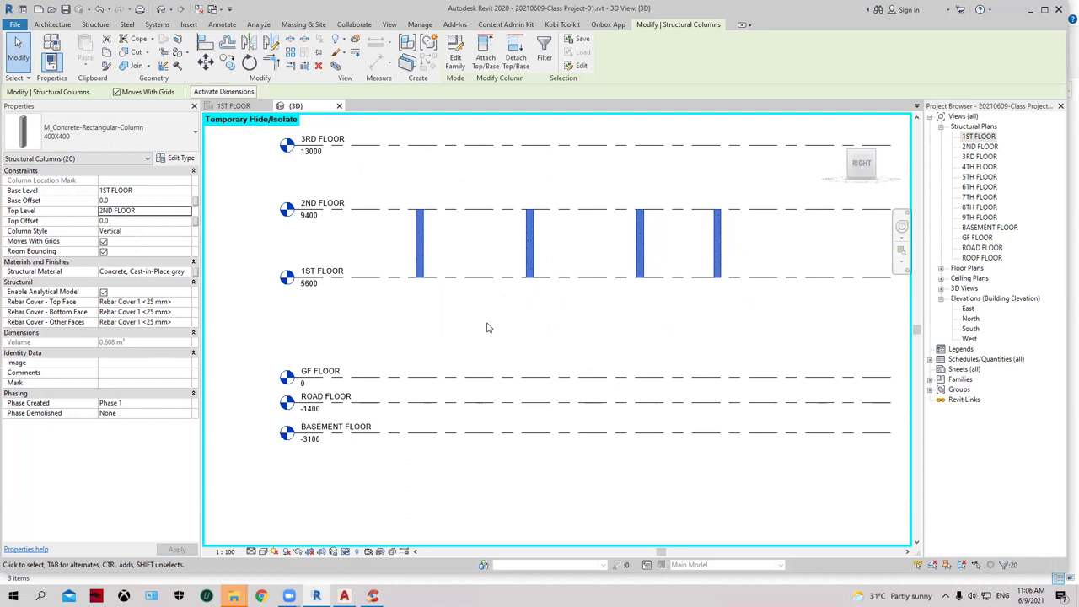
{"action": "left_click", "coordinate": [171, 231]}
{"action": "left_click", "coordinate": [187, 232]}
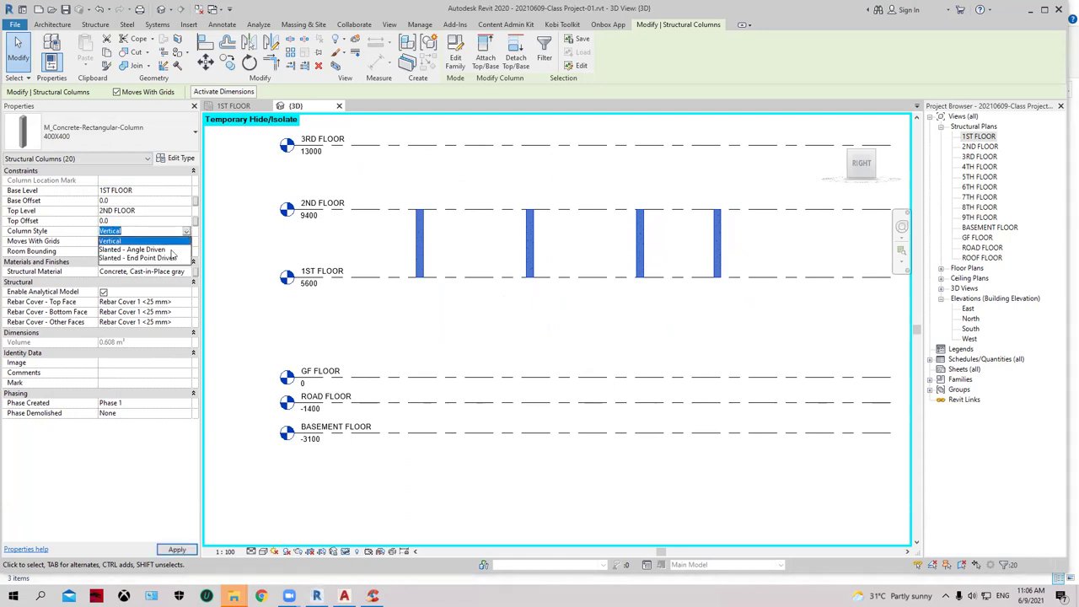
{"action": "left_click", "coordinate": [145, 250]}
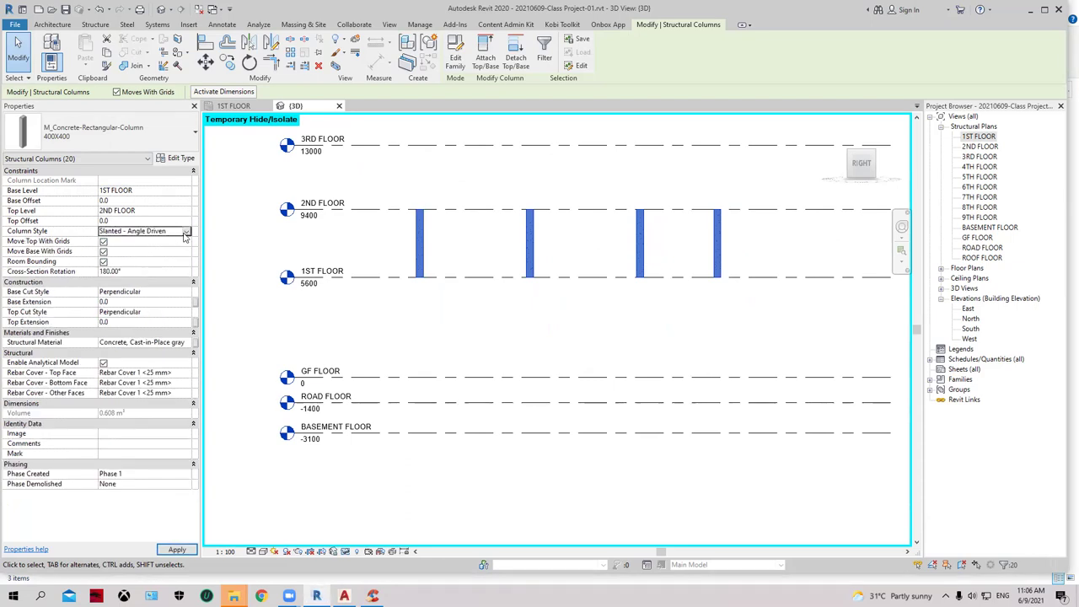
{"action": "left_click", "coordinate": [186, 232]}
{"action": "left_click", "coordinate": [152, 258]}
{"action": "left_click", "coordinate": [186, 231]}
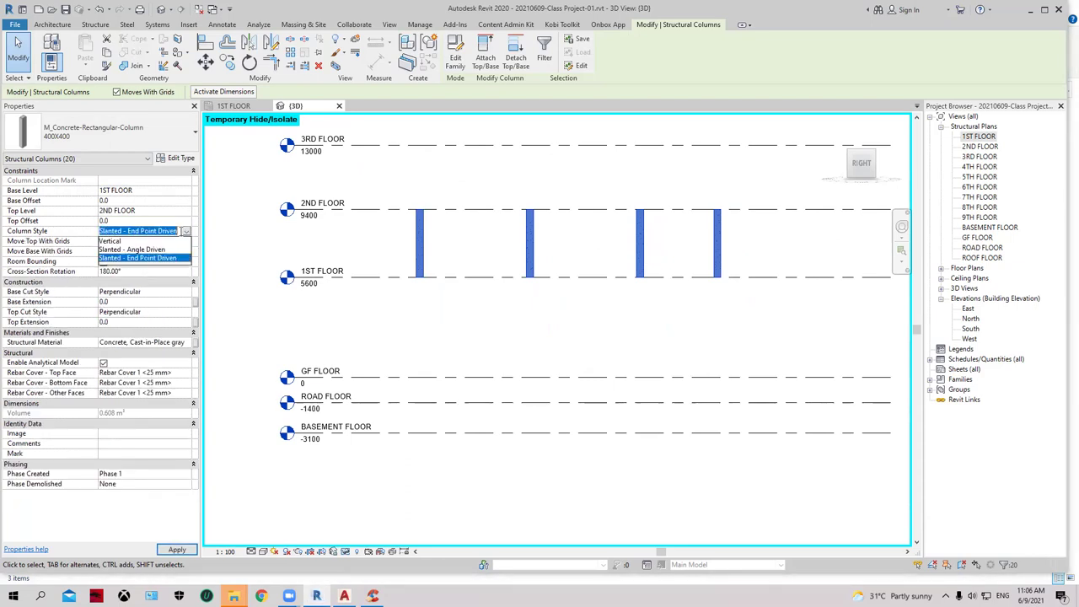
{"action": "left_click", "coordinate": [124, 242]}
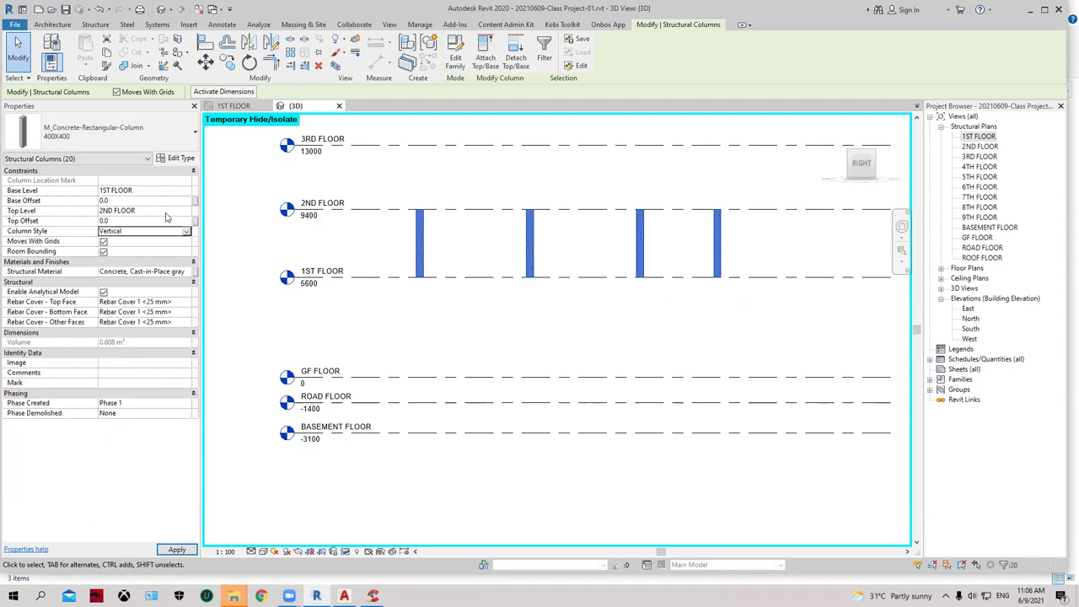
Select the four columns between 1ST and 2ND FLOOR and set Base GF FLOOR, Top 1ST FLOOR.
{"action": "left_click", "coordinate": [253, 257]}
{"action": "scroll", "coordinate": [295, 253], "scroll_direction": "down", "scroll_amount": 2}
{"action": "scroll", "coordinate": [361, 269], "scroll_direction": "up", "scroll_amount": 1}
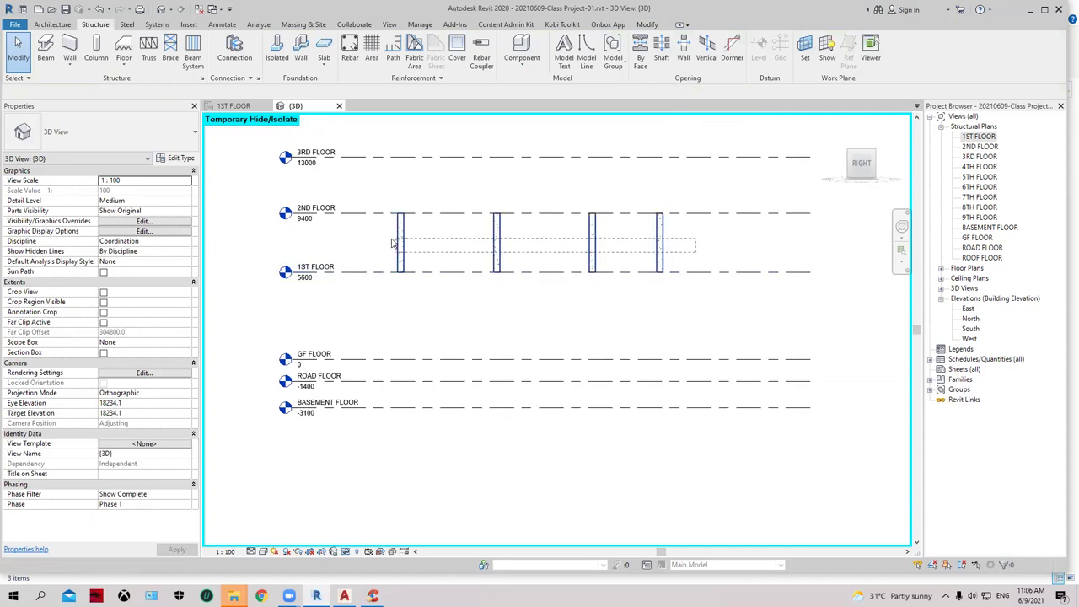
{"action": "left_click_drag", "start_coordinate": [696, 257], "coordinate": [379, 244]}
{"action": "left_click", "coordinate": [185, 192]}
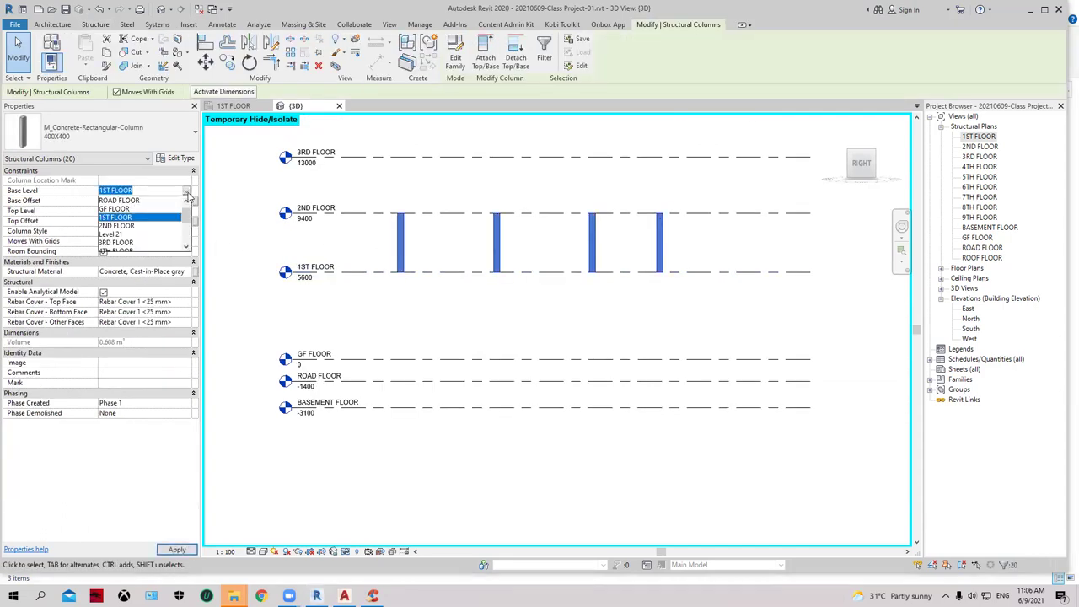
{"action": "left_click", "coordinate": [122, 209]}
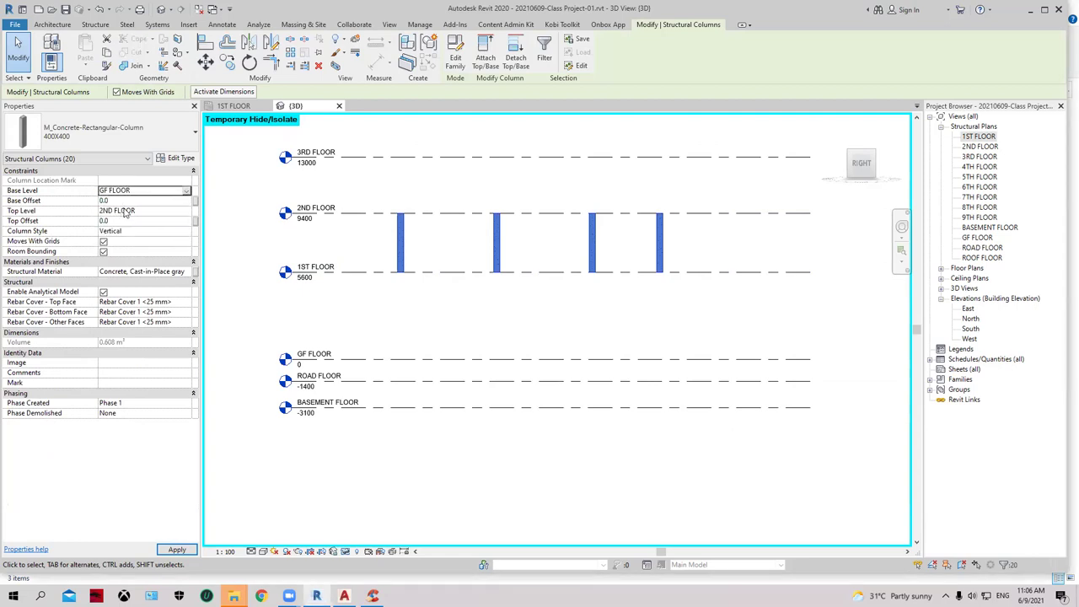
{"action": "left_click", "coordinate": [188, 213]}
{"action": "left_click", "coordinate": [187, 213]}
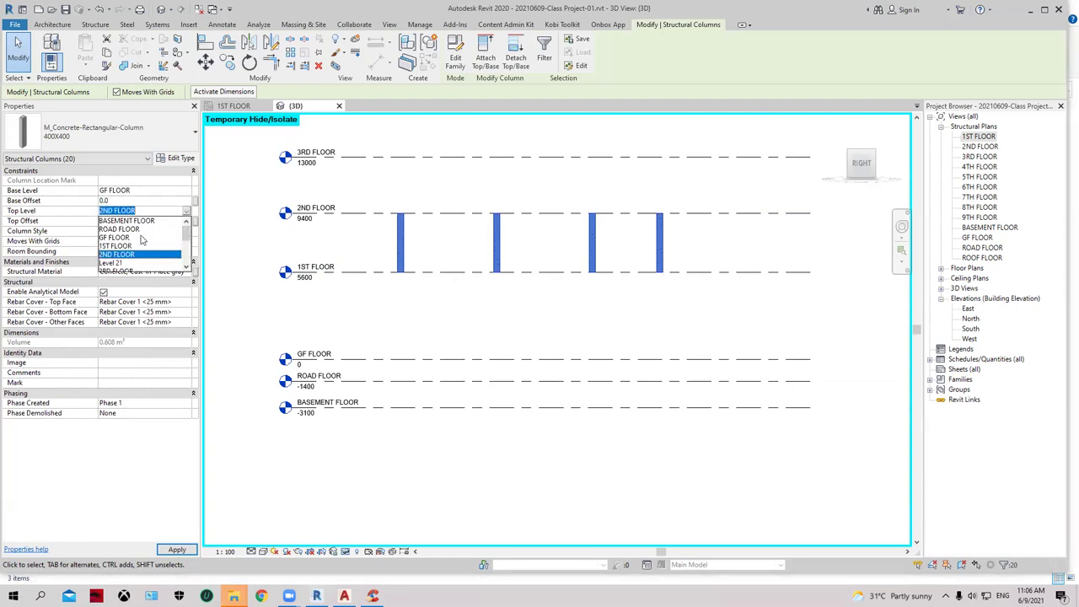
{"action": "left_click", "coordinate": [123, 246]}
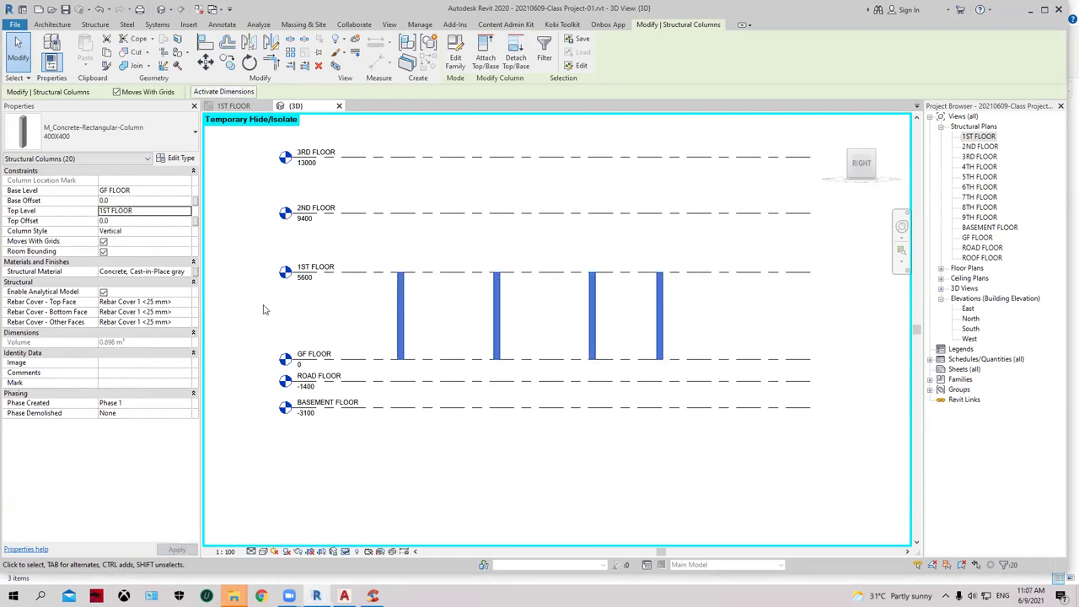
{"action": "left_click", "coordinate": [272, 307]}
{"action": "scroll", "coordinate": [337, 301], "scroll_direction": "down", "scroll_amount": 1}
{"action": "middle_click_drag", "start_coordinate": [515, 299], "coordinate": [581, 299]}
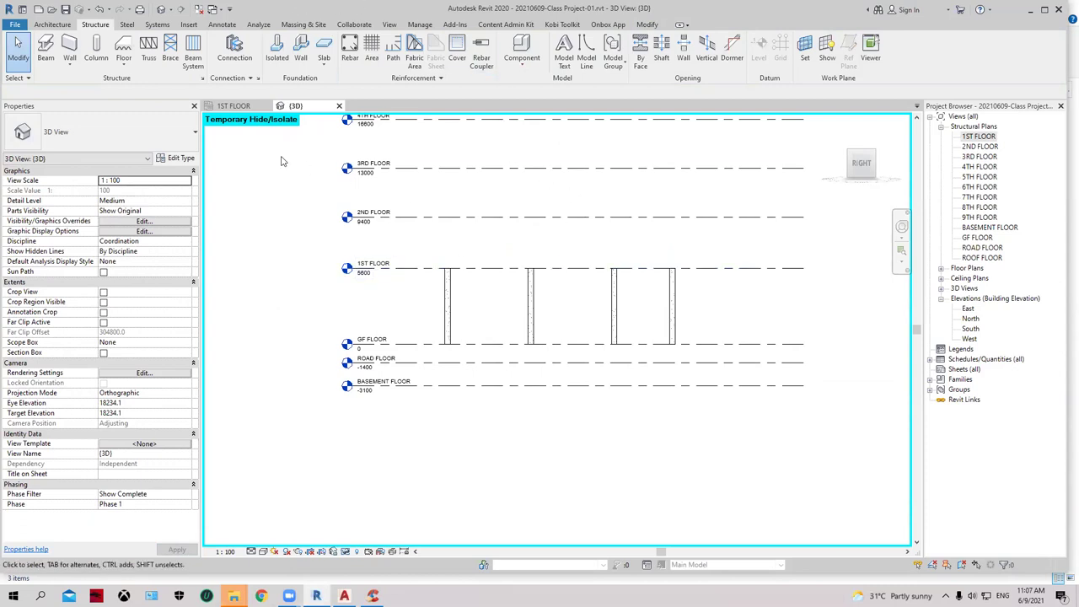
Open the 1ST FLOOR structural plan, frame it, and switch to the AutoCAD drawing.
{"action": "left_click", "coordinate": [250, 106]}
{"action": "mouse_move", "coordinate": [437, 246]}
{"action": "middle_mouse_down"}
{"action": "mouse_move", "coordinate": [380, 244]}
{"action": "mouse_move", "coordinate": [401, 244]}
{"action": "middle_mouse_up"}
{"action": "scroll", "coordinate": [408, 240], "scroll_direction": "up", "scroll_amount": 1}
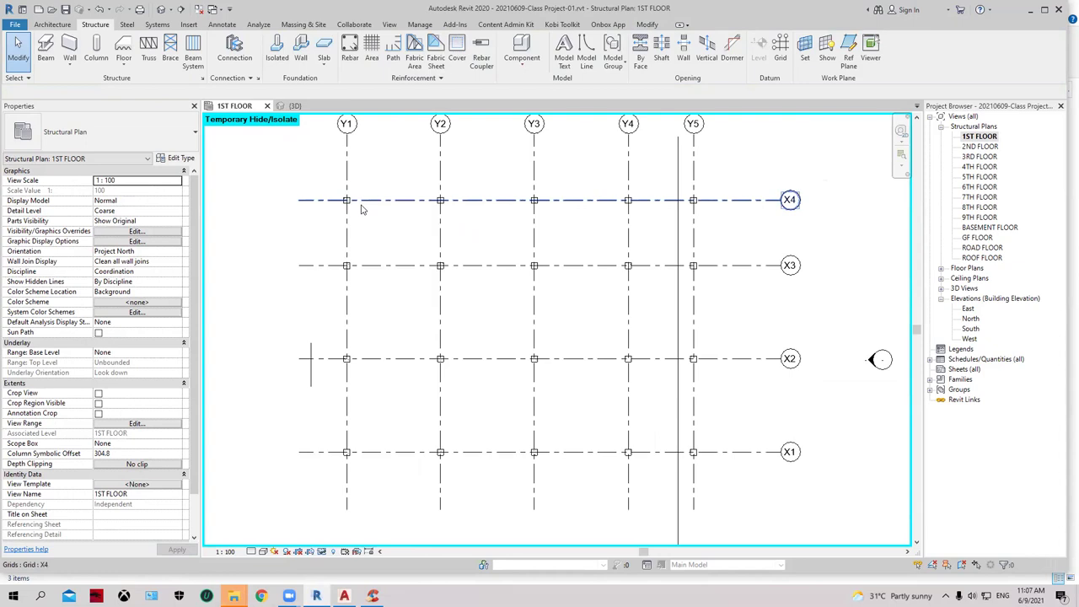
{"action": "key", "text": "alt+Tab"}
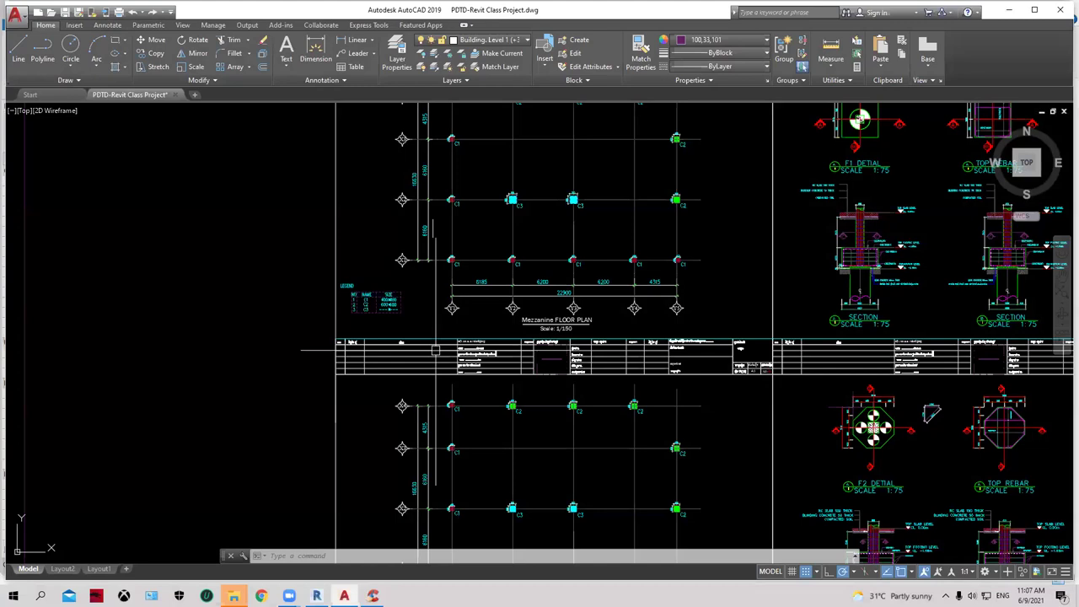
Frame the Under Ground FLOOR PLAN and its legend of C1 400x400, C2 600x600 and C3 800x800 columns.
{"action": "scroll", "coordinate": [551, 439], "scroll_direction": "up", "scroll_amount": 4}
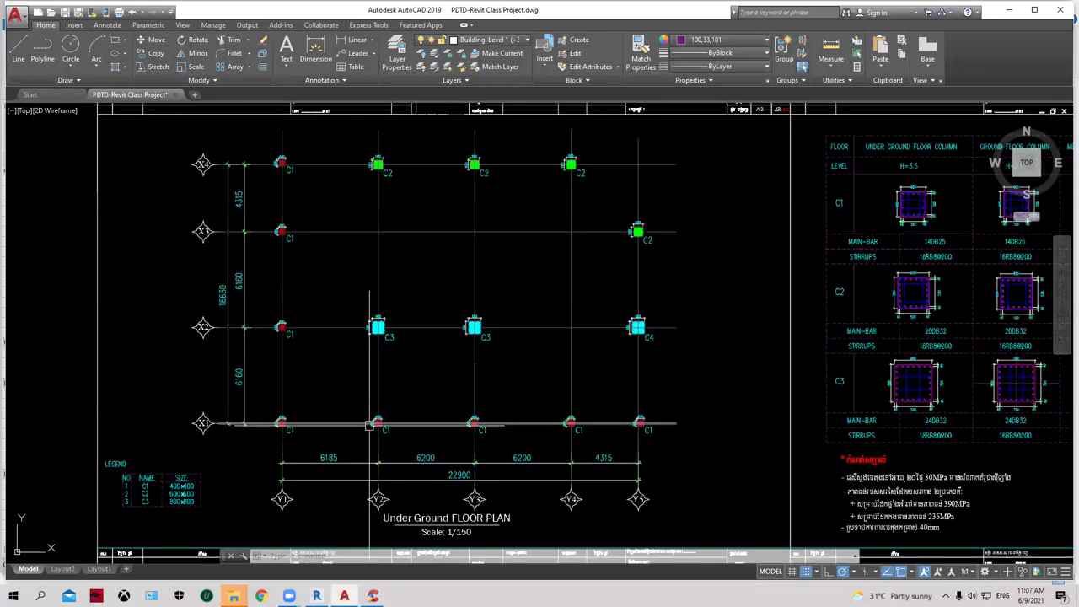
{"action": "scroll", "coordinate": [380, 173], "scroll_direction": "up", "scroll_amount": 2}
{"action": "scroll", "coordinate": [429, 173], "scroll_direction": "up", "scroll_amount": 2}
{"action": "scroll", "coordinate": [514, 182], "scroll_direction": "down", "scroll_amount": 2}
{"action": "scroll", "coordinate": [514, 183], "scroll_direction": "down", "scroll_amount": 2}
{"action": "middle_click_drag", "start_coordinate": [642, 248], "coordinate": [559, 228]}
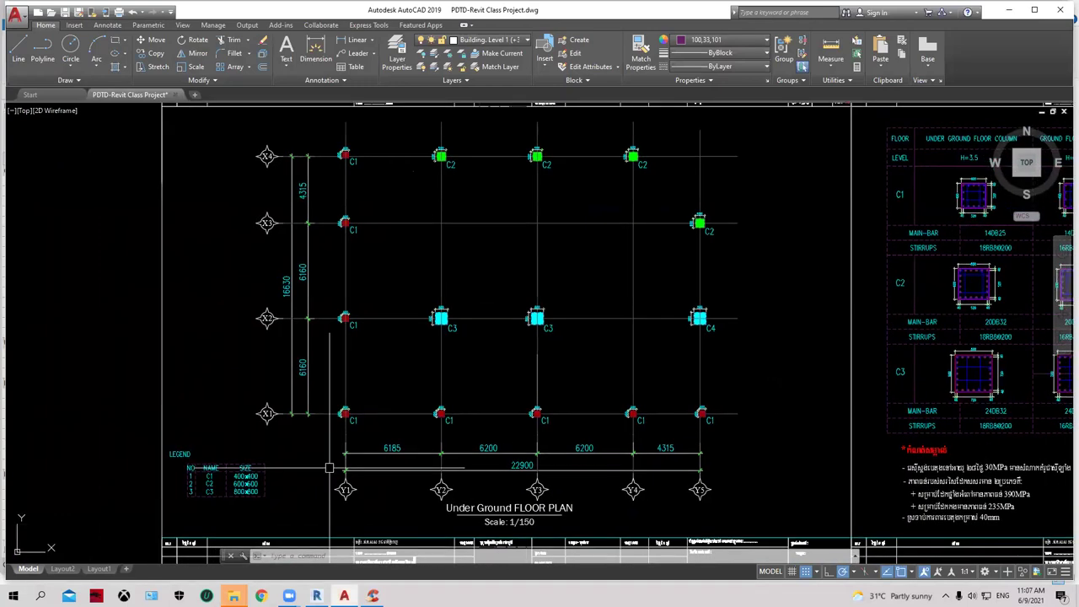
Back in Revit, change the columns along grid X4 to the 600X600 type.
{"action": "left_click", "coordinate": [1011, 11]}
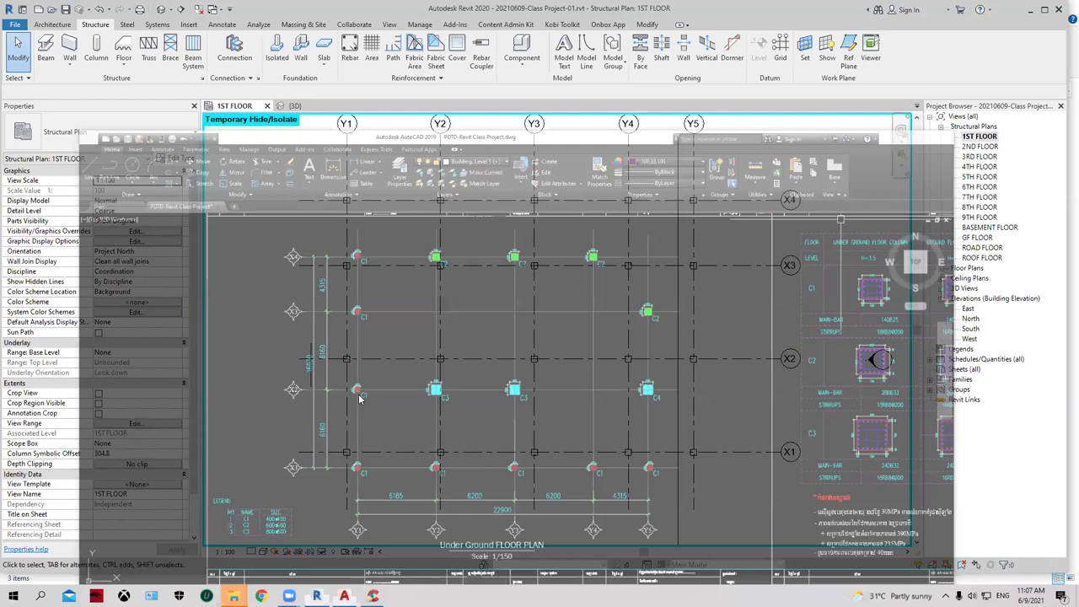
{"action": "left_click_drag", "start_coordinate": [327, 168], "coordinate": [362, 470]}
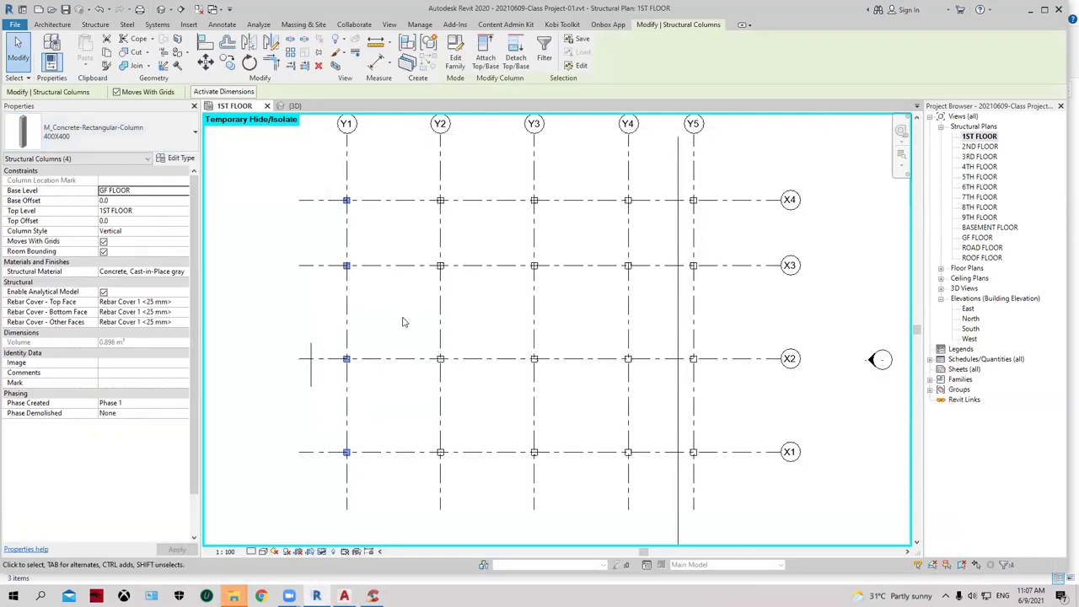
{"action": "left_click_drag", "start_coordinate": [414, 446], "coordinate": [735, 497]}
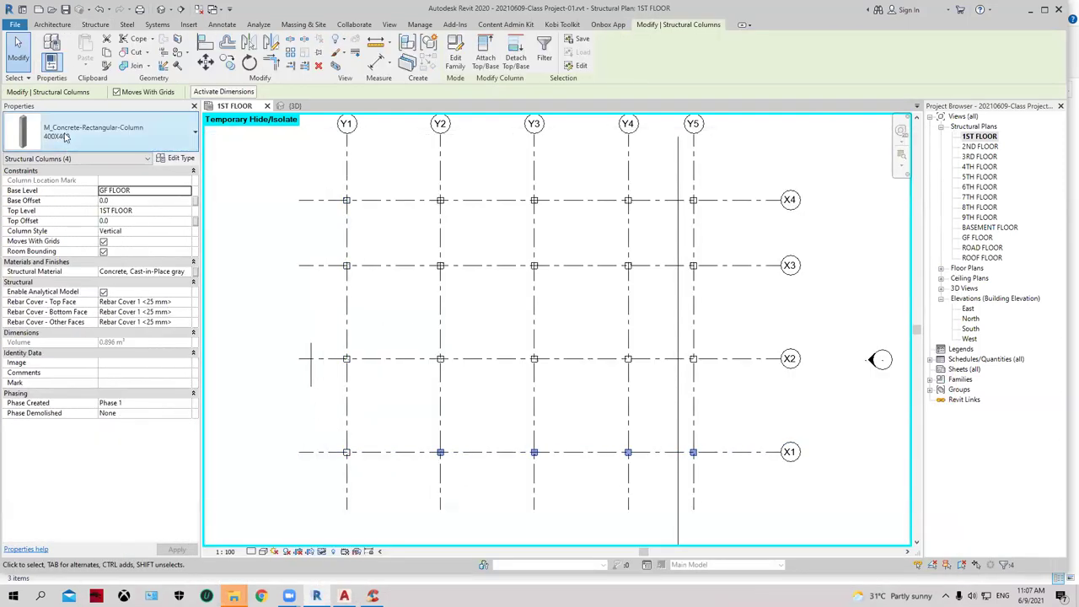
{"action": "key", "text": "Escape"}
{"action": "left_click_drag", "start_coordinate": [405, 171], "coordinate": [698, 228]}
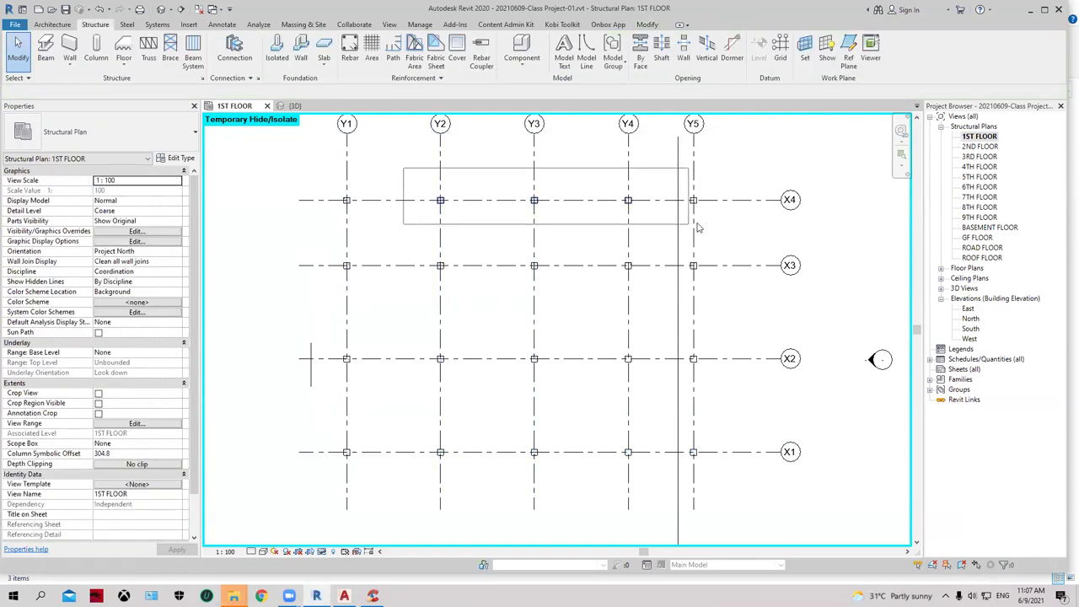
{"action": "left_click", "coordinate": [101, 132]}
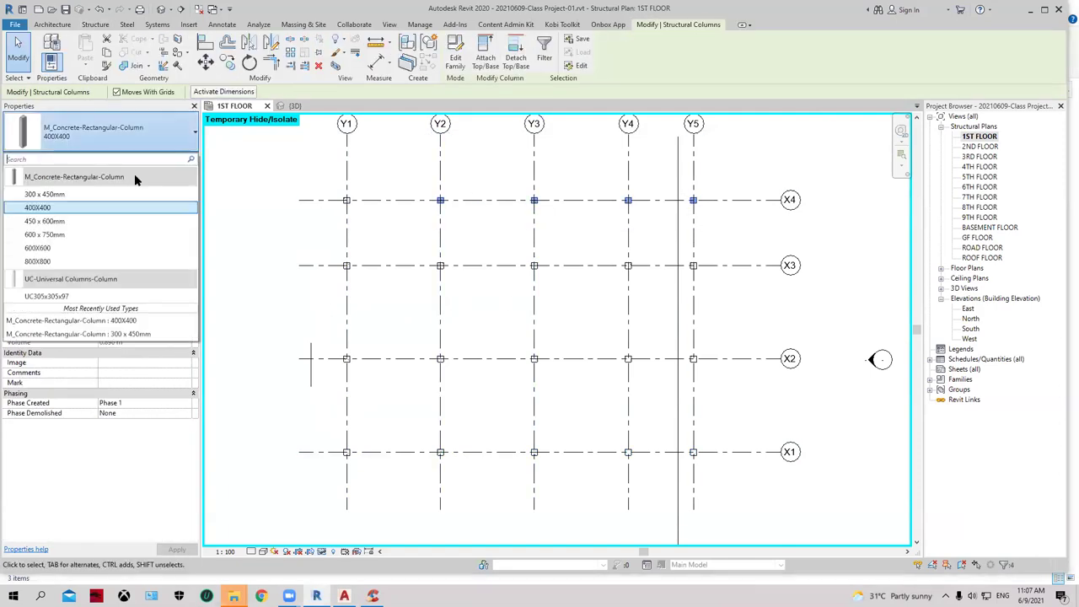
{"action": "left_click", "coordinate": [118, 248]}
{"action": "left_click", "coordinate": [463, 230]}
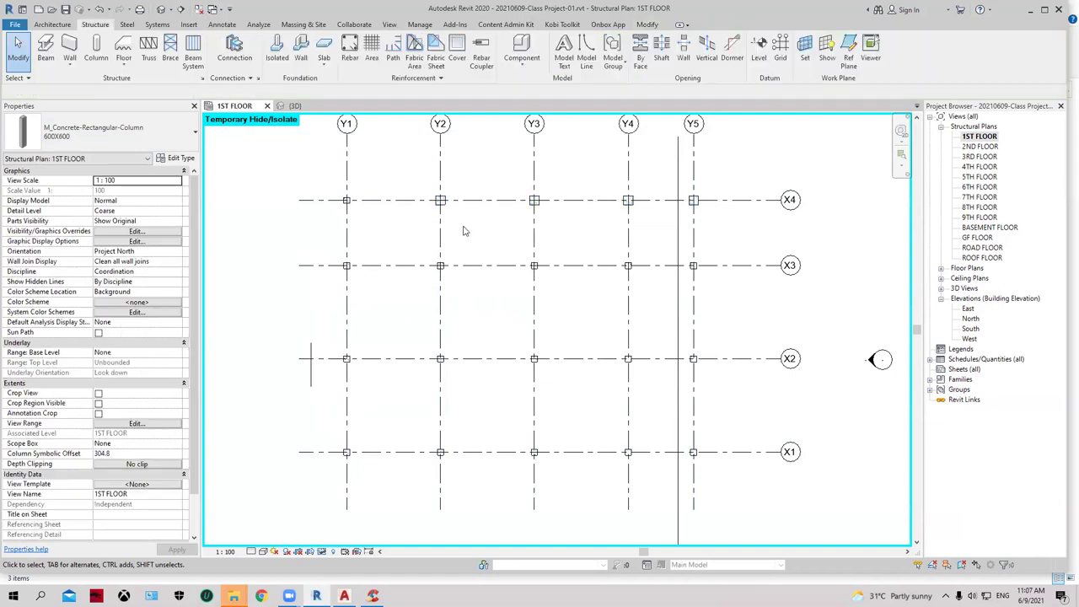
{"action": "scroll", "coordinate": [436, 210], "scroll_direction": "up", "scroll_amount": 3}
{"action": "scroll", "coordinate": [489, 204], "scroll_direction": "down", "scroll_amount": 3}
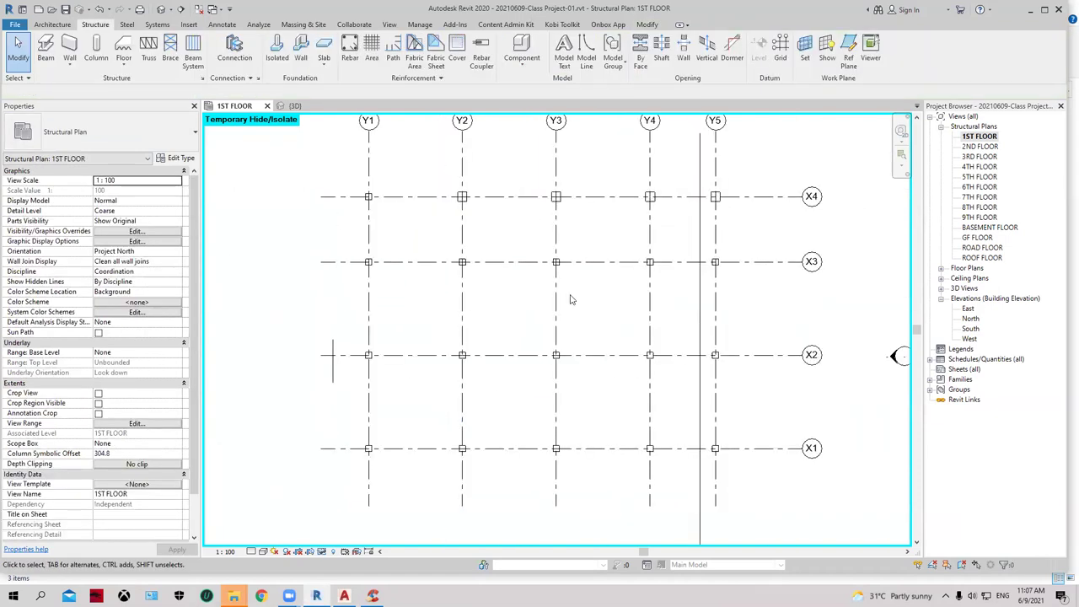
{"action": "left_click", "coordinate": [344, 596]}
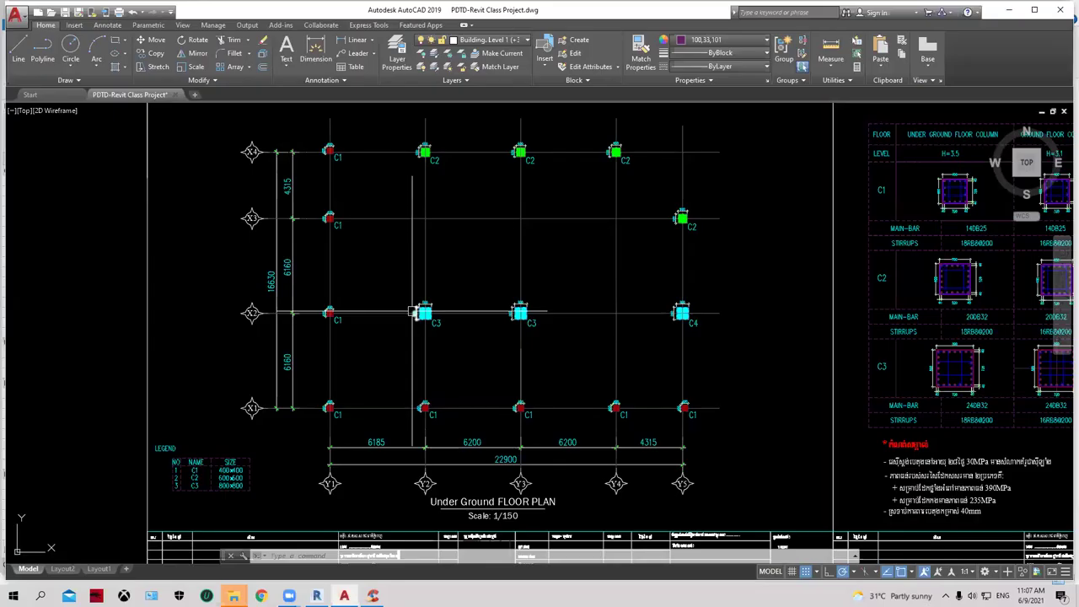
Zoom in to confirm the X2 C3/C4 columns are 800 by 800, then return to Revit.
{"action": "scroll", "coordinate": [693, 318], "scroll_direction": "up", "scroll_amount": 5}
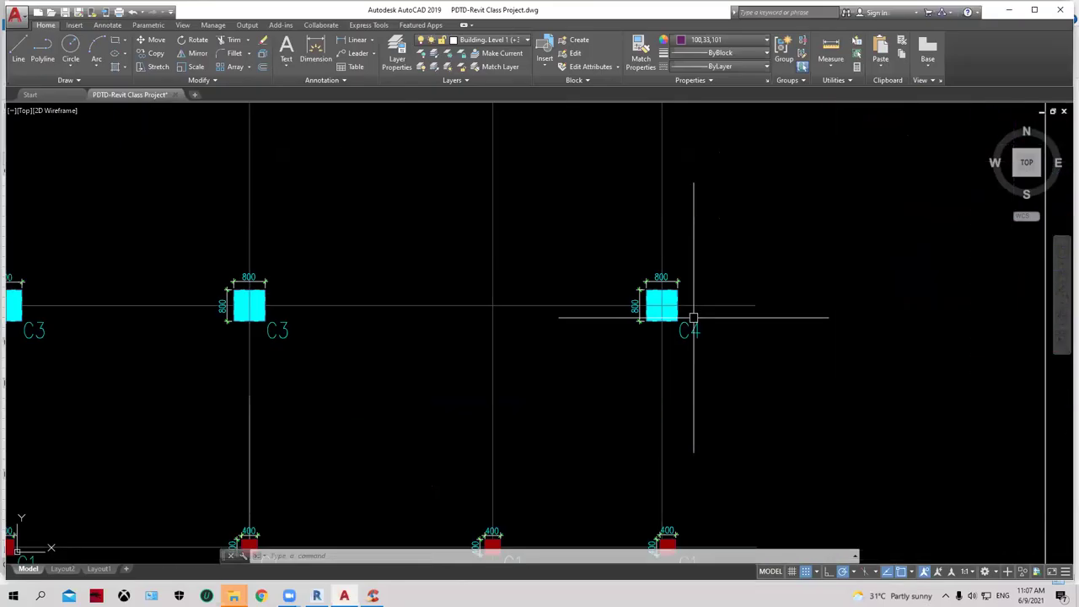
{"action": "scroll", "coordinate": [693, 318], "scroll_direction": "down", "scroll_amount": 5}
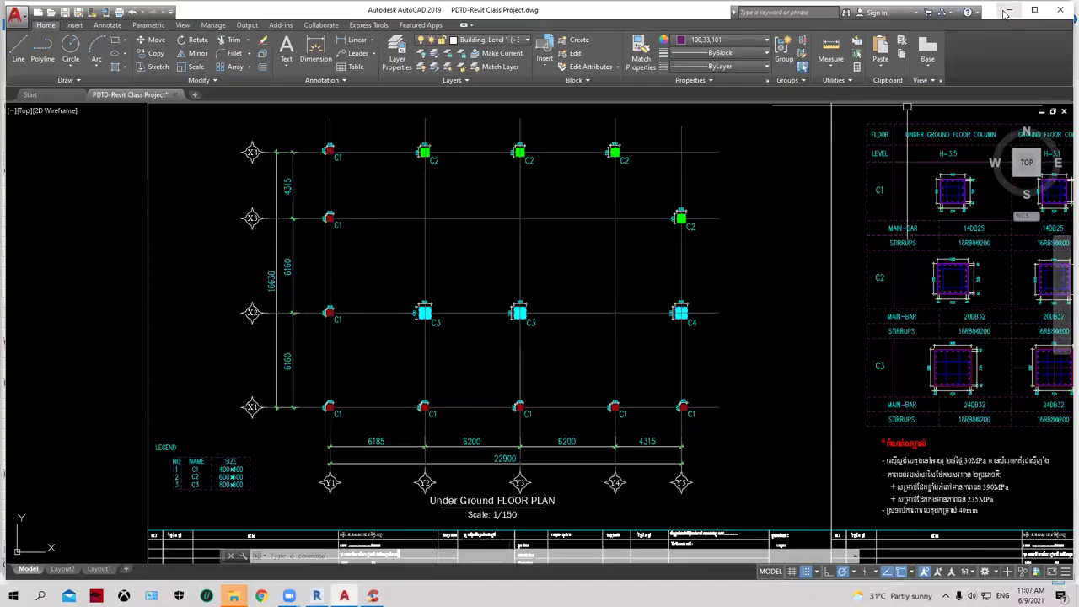
{"action": "key", "text": "alt+Tab"}
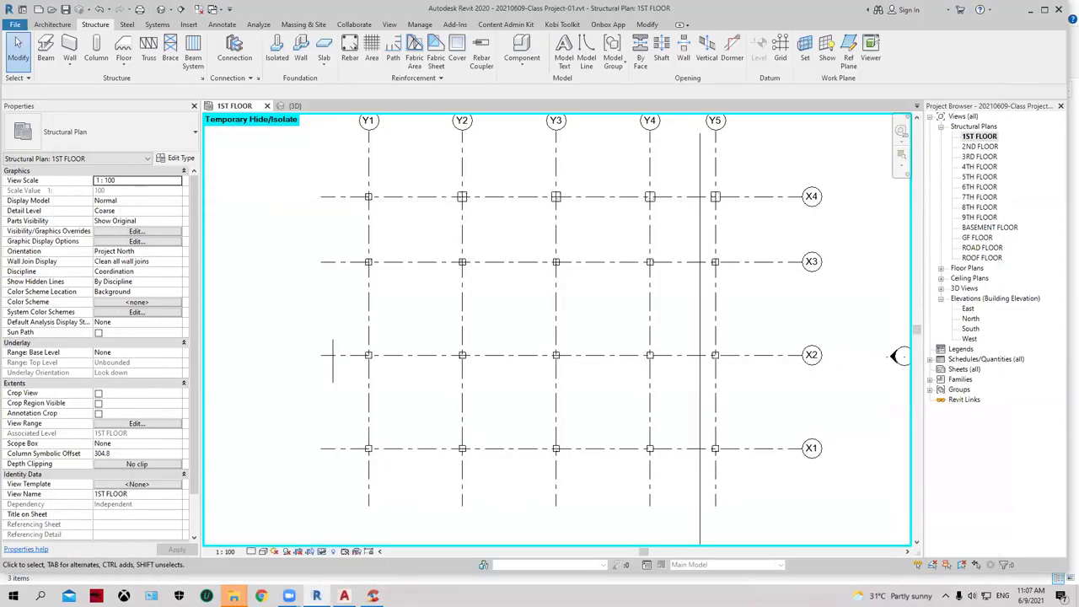
Change the columns along grid X2 to the 800X800 type.
{"action": "key", "text": "alt+Tab"}
{"action": "key", "text": "alt+Tab"}
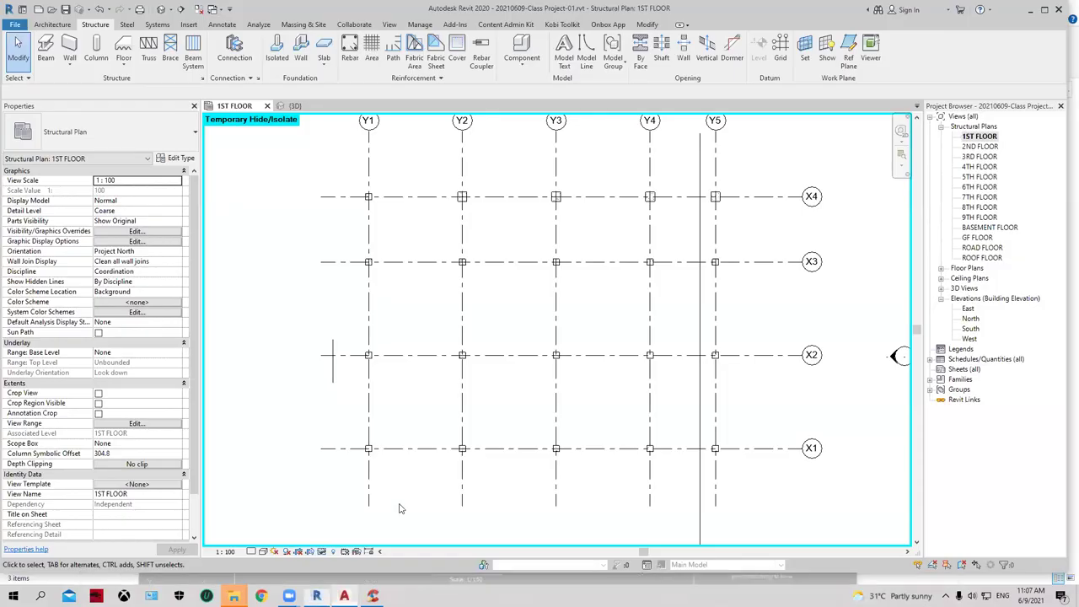
{"action": "left_click_drag", "start_coordinate": [444, 328], "coordinate": [732, 385]}
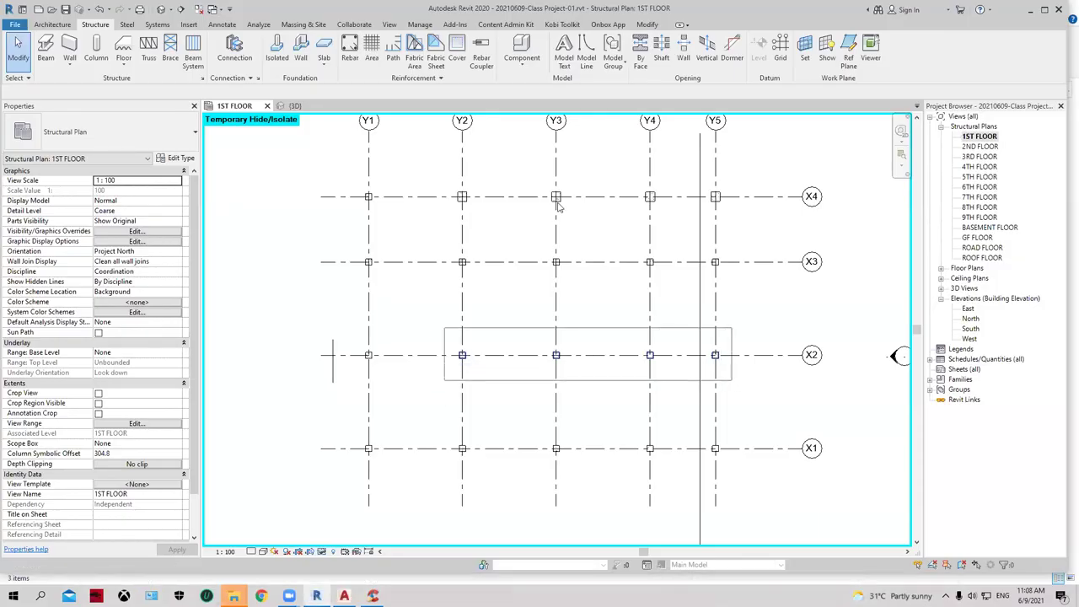
{"action": "left_click", "coordinate": [133, 150]}
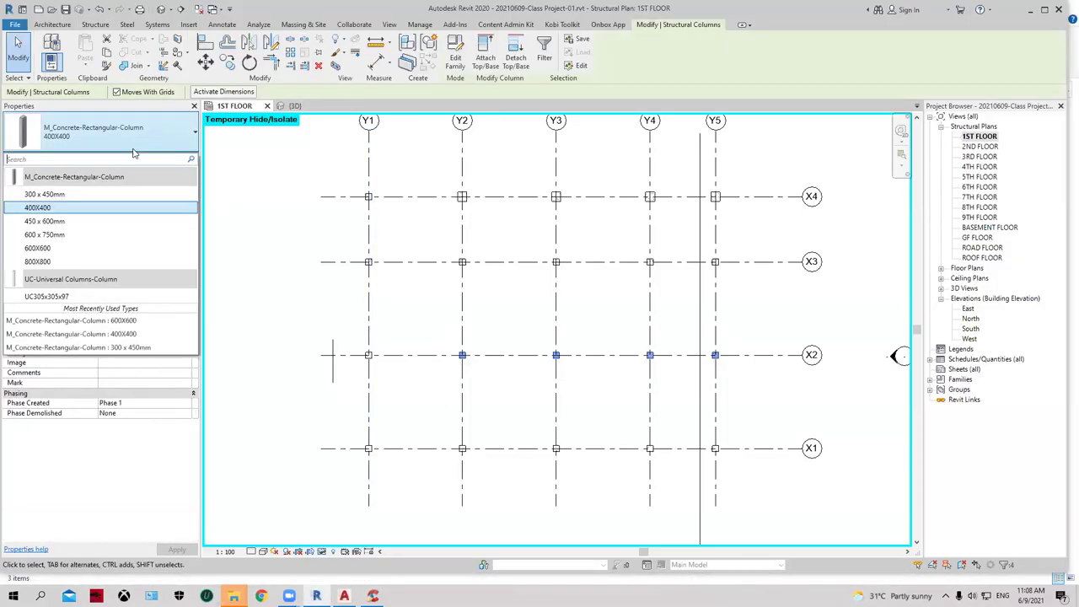
{"action": "left_click", "coordinate": [106, 260]}
{"action": "left_click", "coordinate": [543, 304]}
Delete the three X3 columns from Y2 to Y4.
{"action": "left_click_drag", "start_coordinate": [438, 243], "coordinate": [691, 307]}
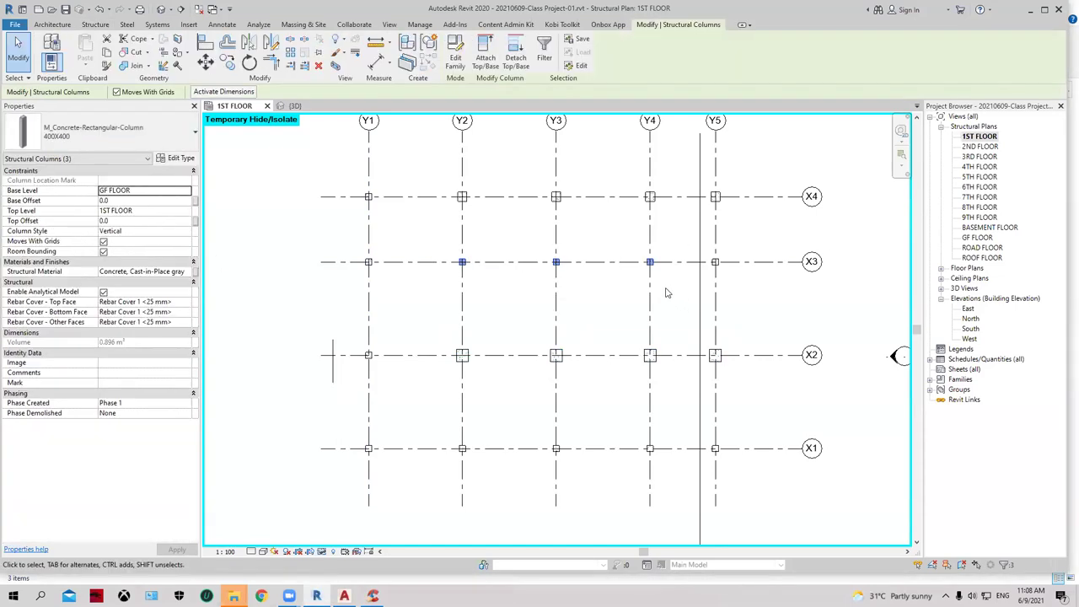
{"action": "key", "text": "Delete"}
{"action": "middle_click_drag", "start_coordinate": [523, 309], "coordinate": [481, 288]}
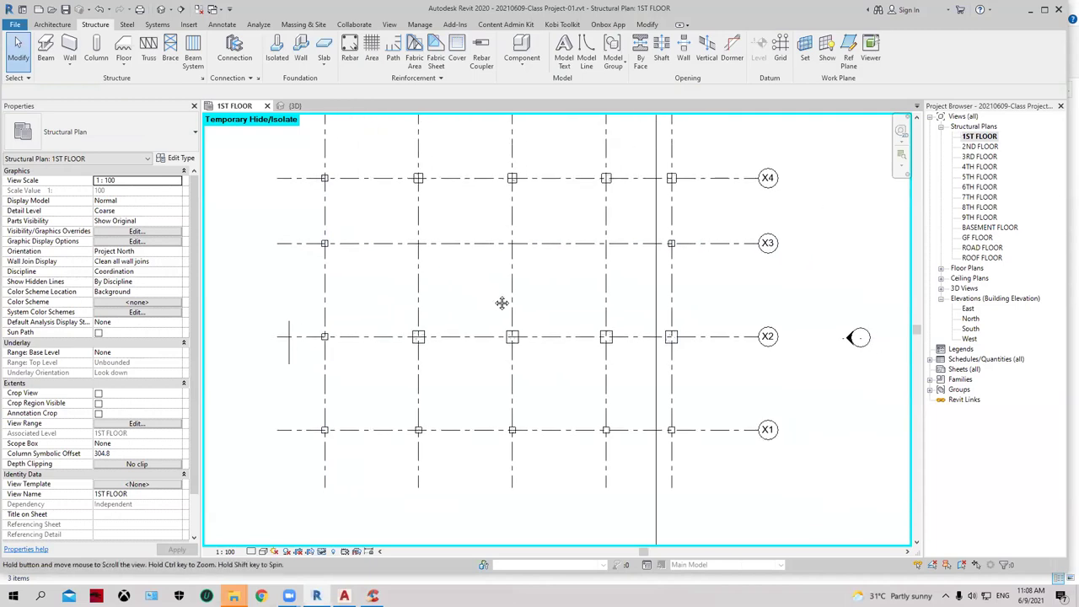
Compare the plan against the AutoCAD drawing and review the X1 columns.
{"action": "left_click", "coordinate": [344, 596]}
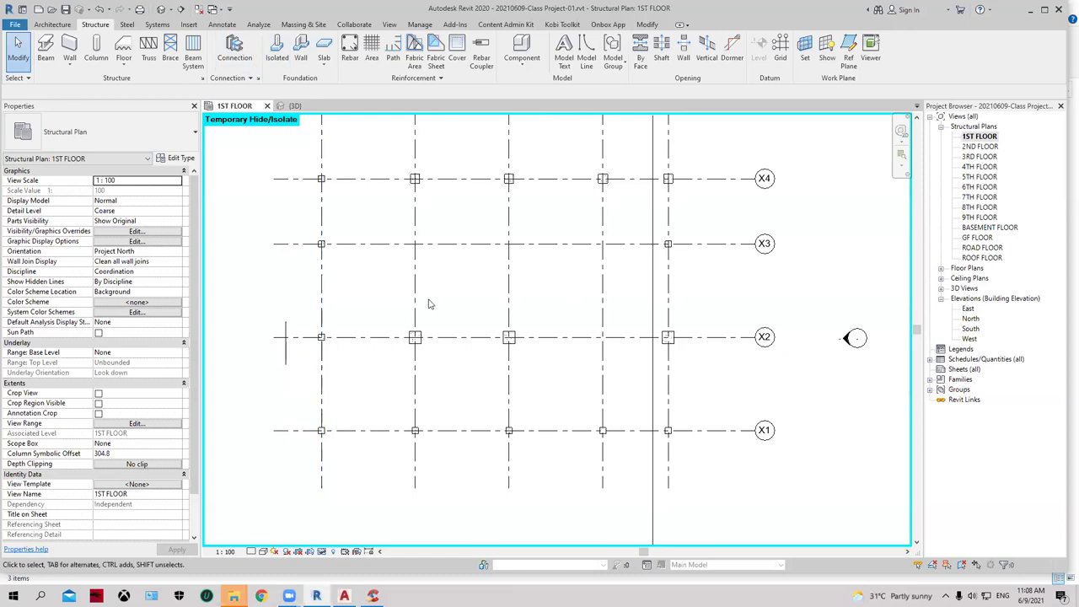
{"action": "left_click_drag", "start_coordinate": [292, 393], "coordinate": [673, 477]}
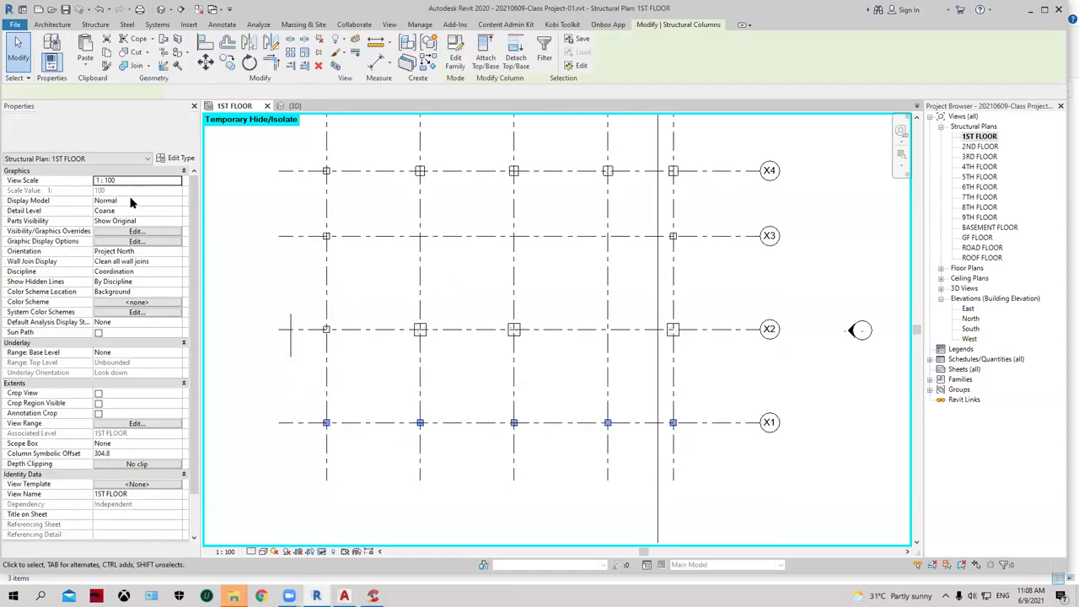
{"action": "left_click", "coordinate": [392, 372]}
{"action": "scroll", "coordinate": [392, 371], "scroll_direction": "down", "scroll_amount": 1}
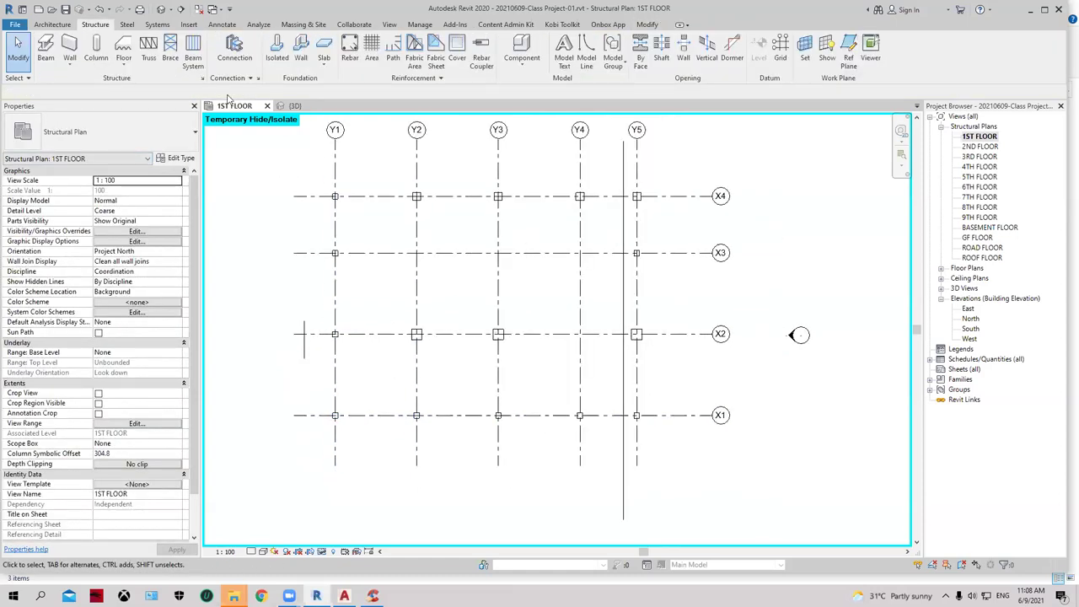
{"action": "left_click", "coordinate": [62, 25]}
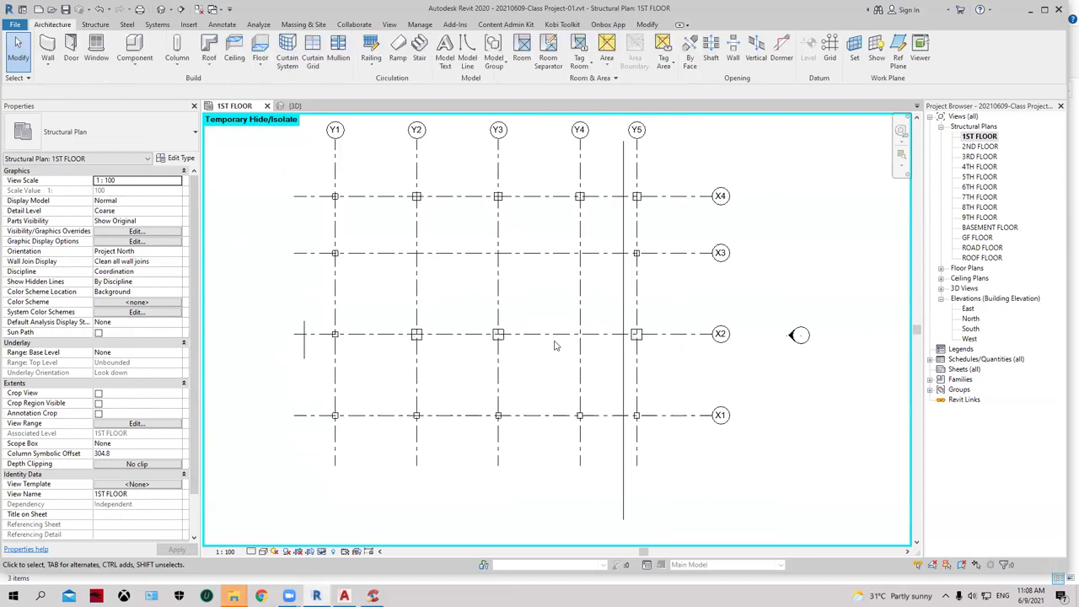
{"action": "middle_click_drag", "start_coordinate": [539, 313], "coordinate": [554, 329]}
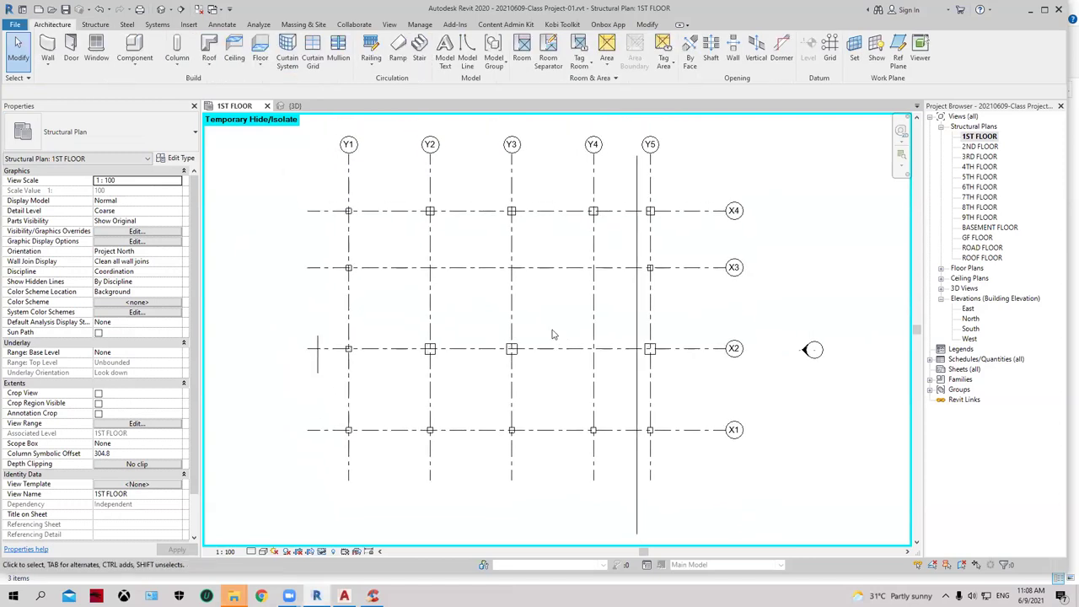